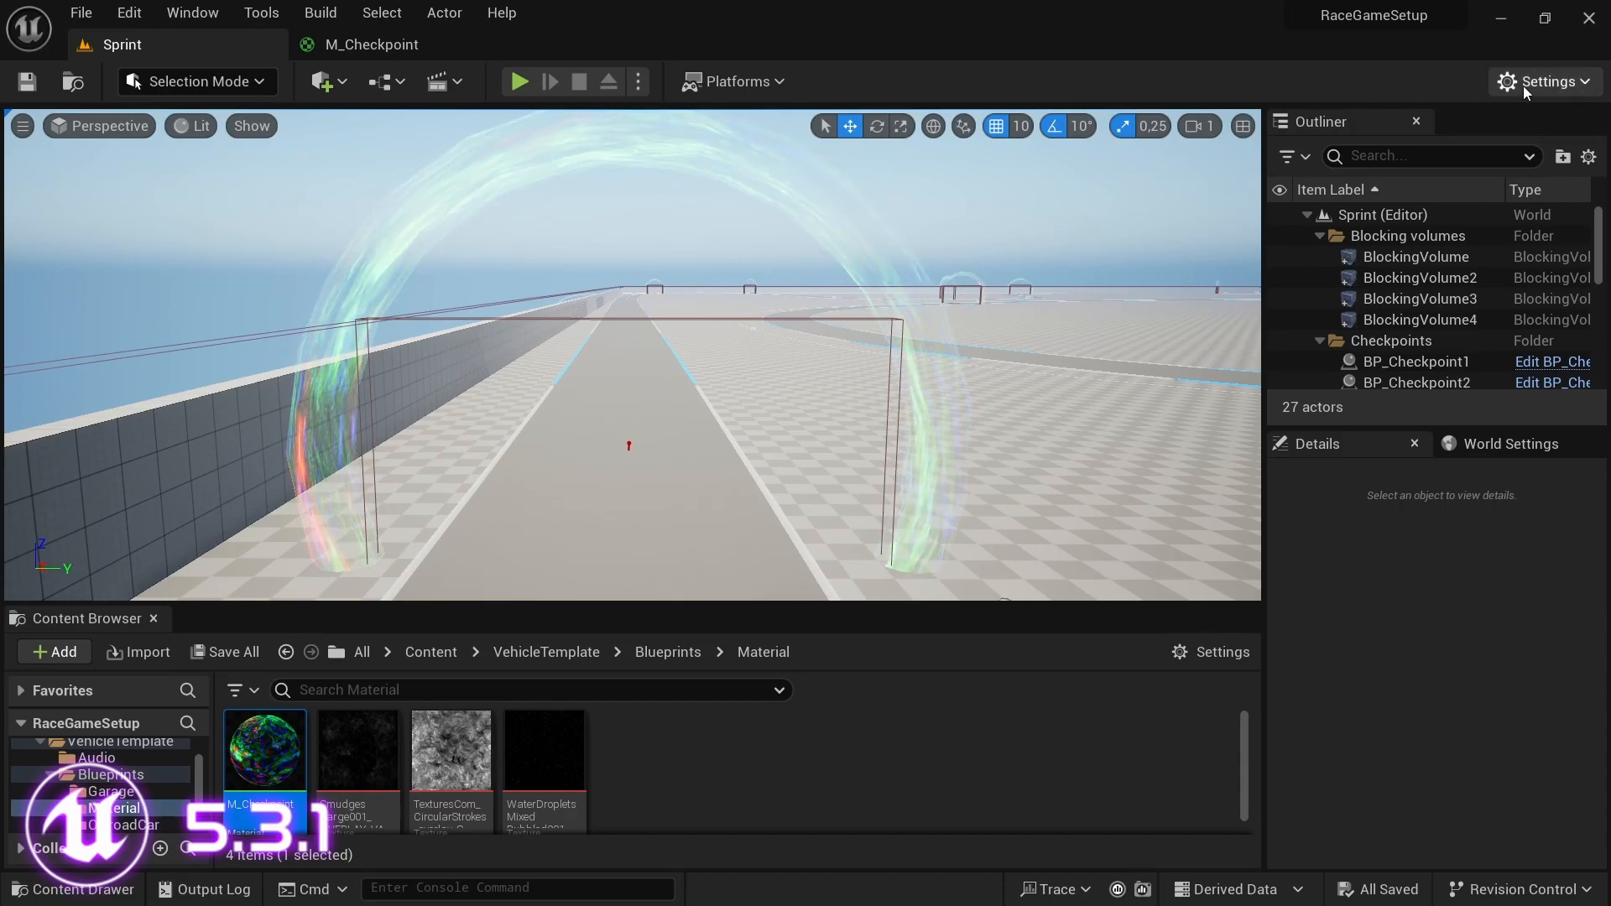
- Check the project's Substrate rendering options in Project Settings by searching for "substr", and close the settings
left_click(1559, 84)
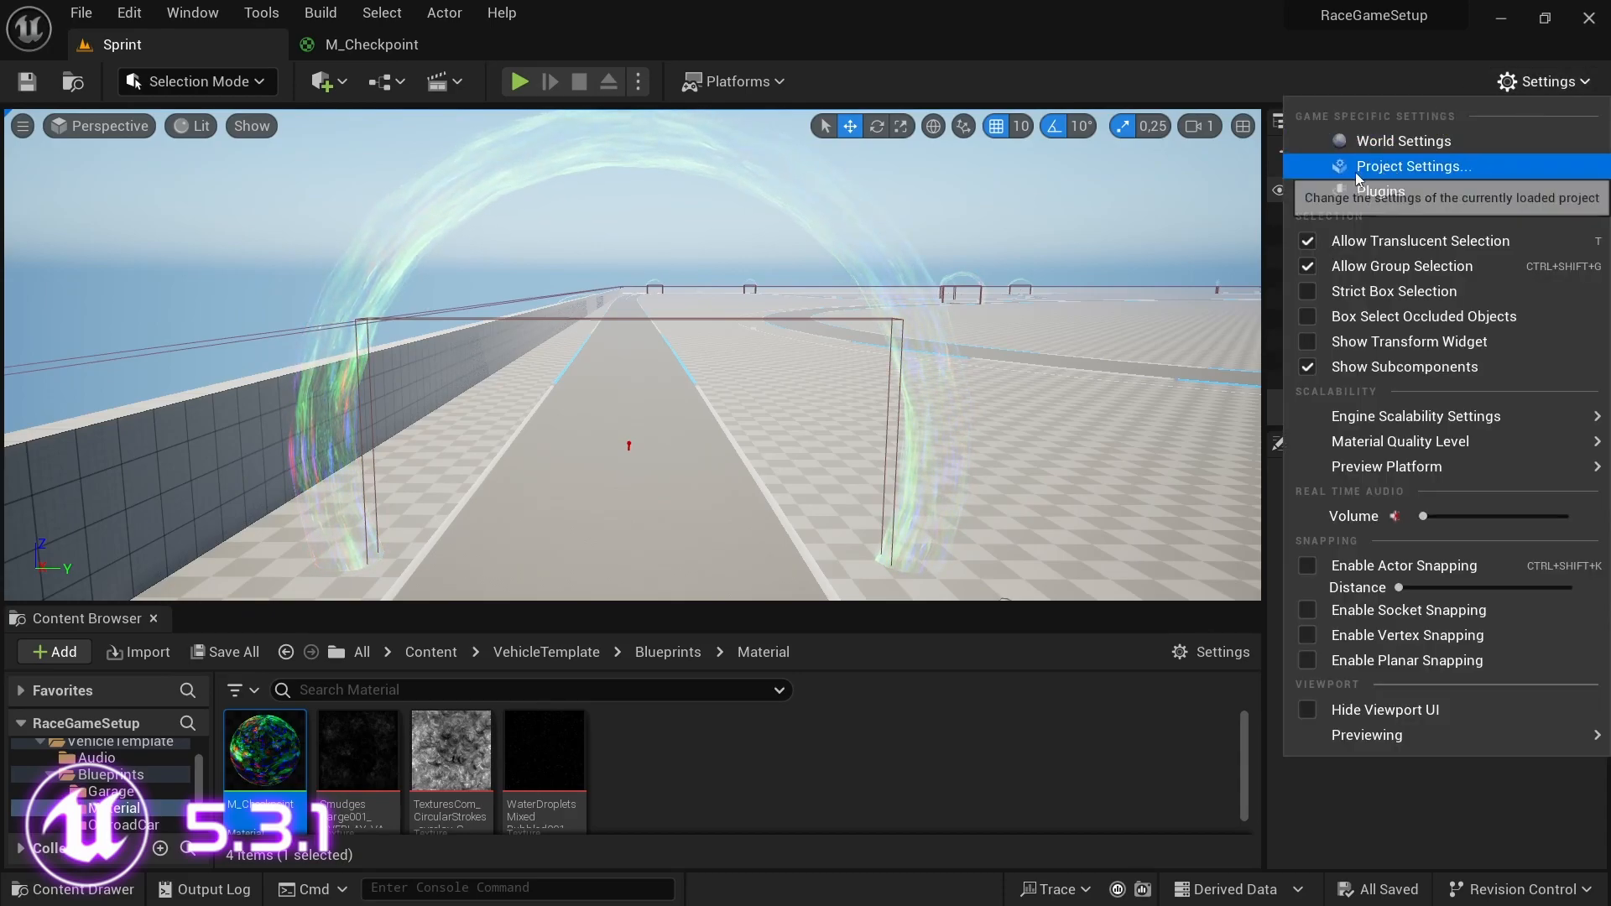
left_click(1426, 167)
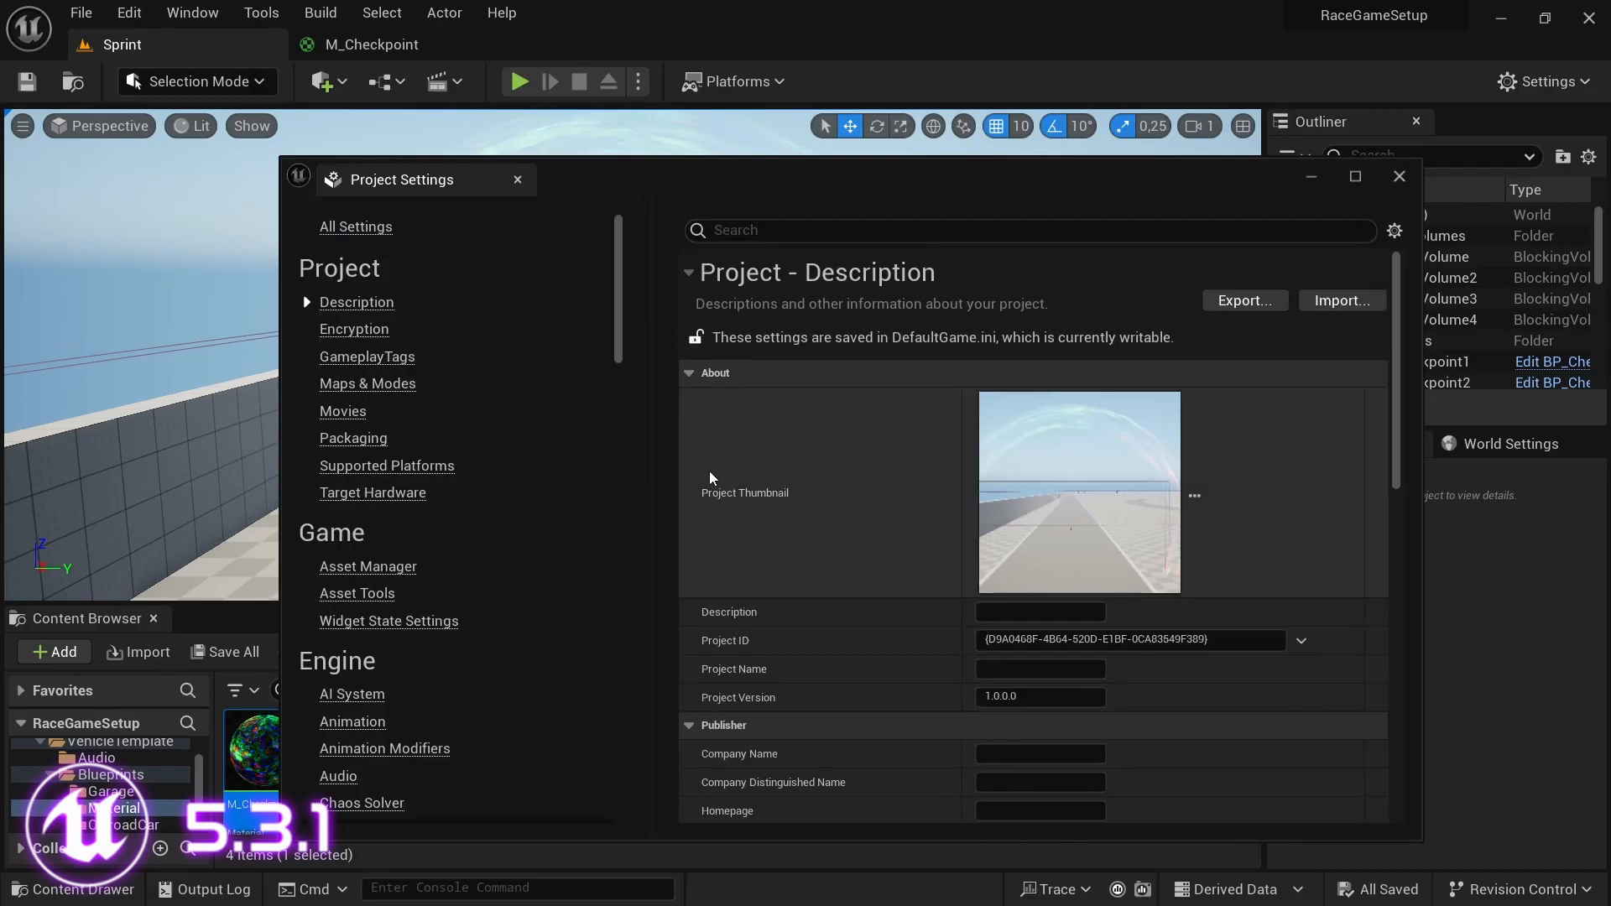
left_click(862, 231)
type("substr")
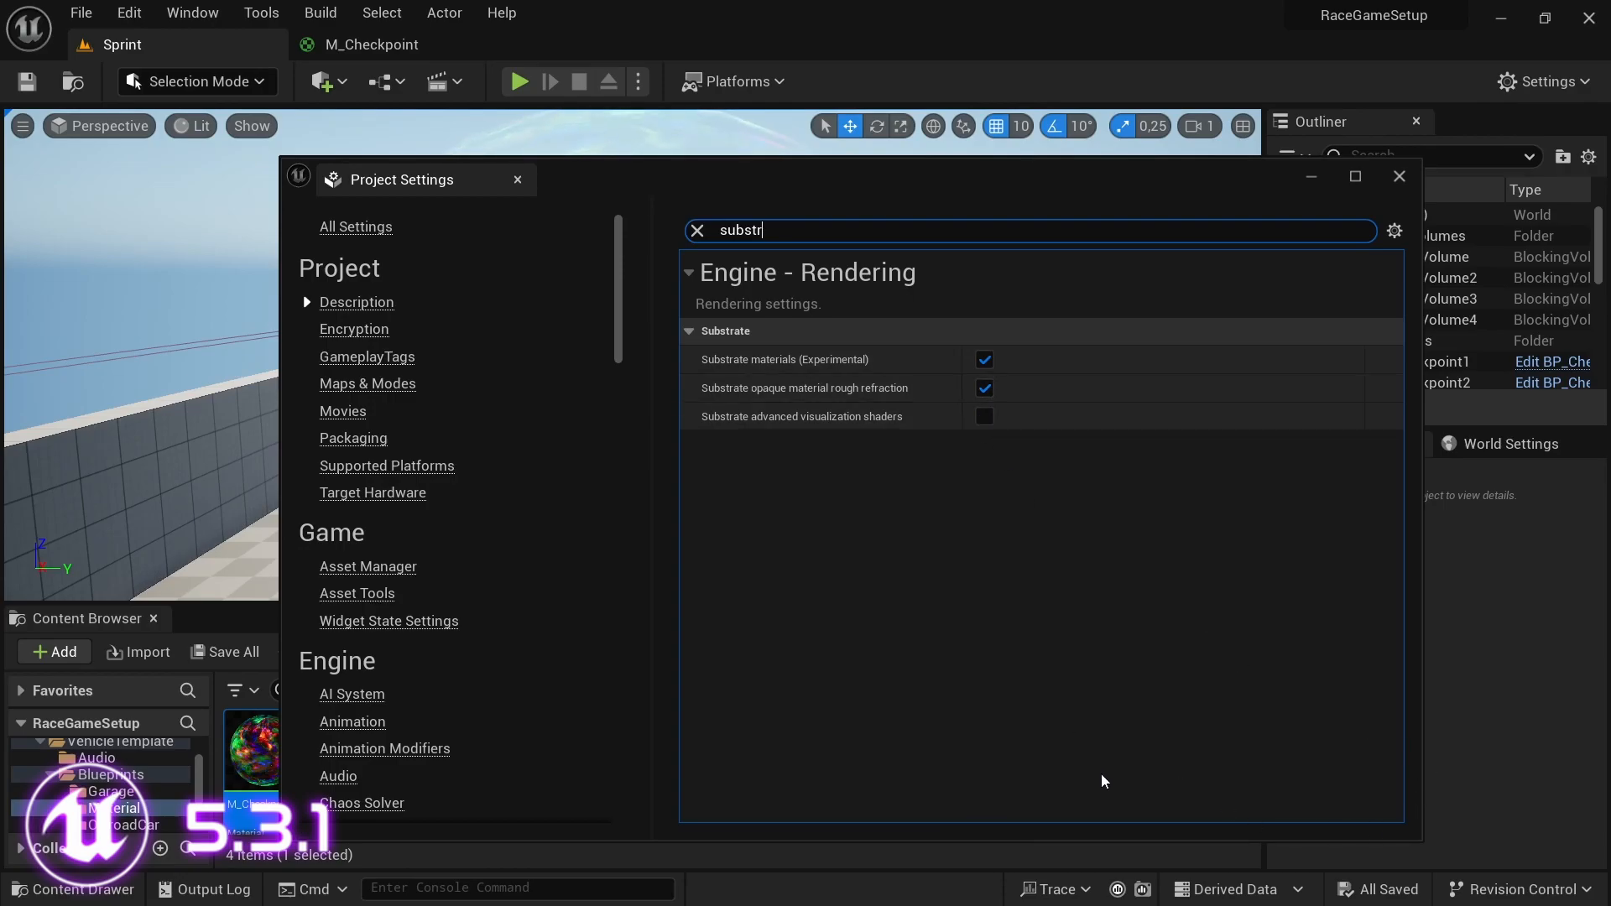
left_click(1398, 176)
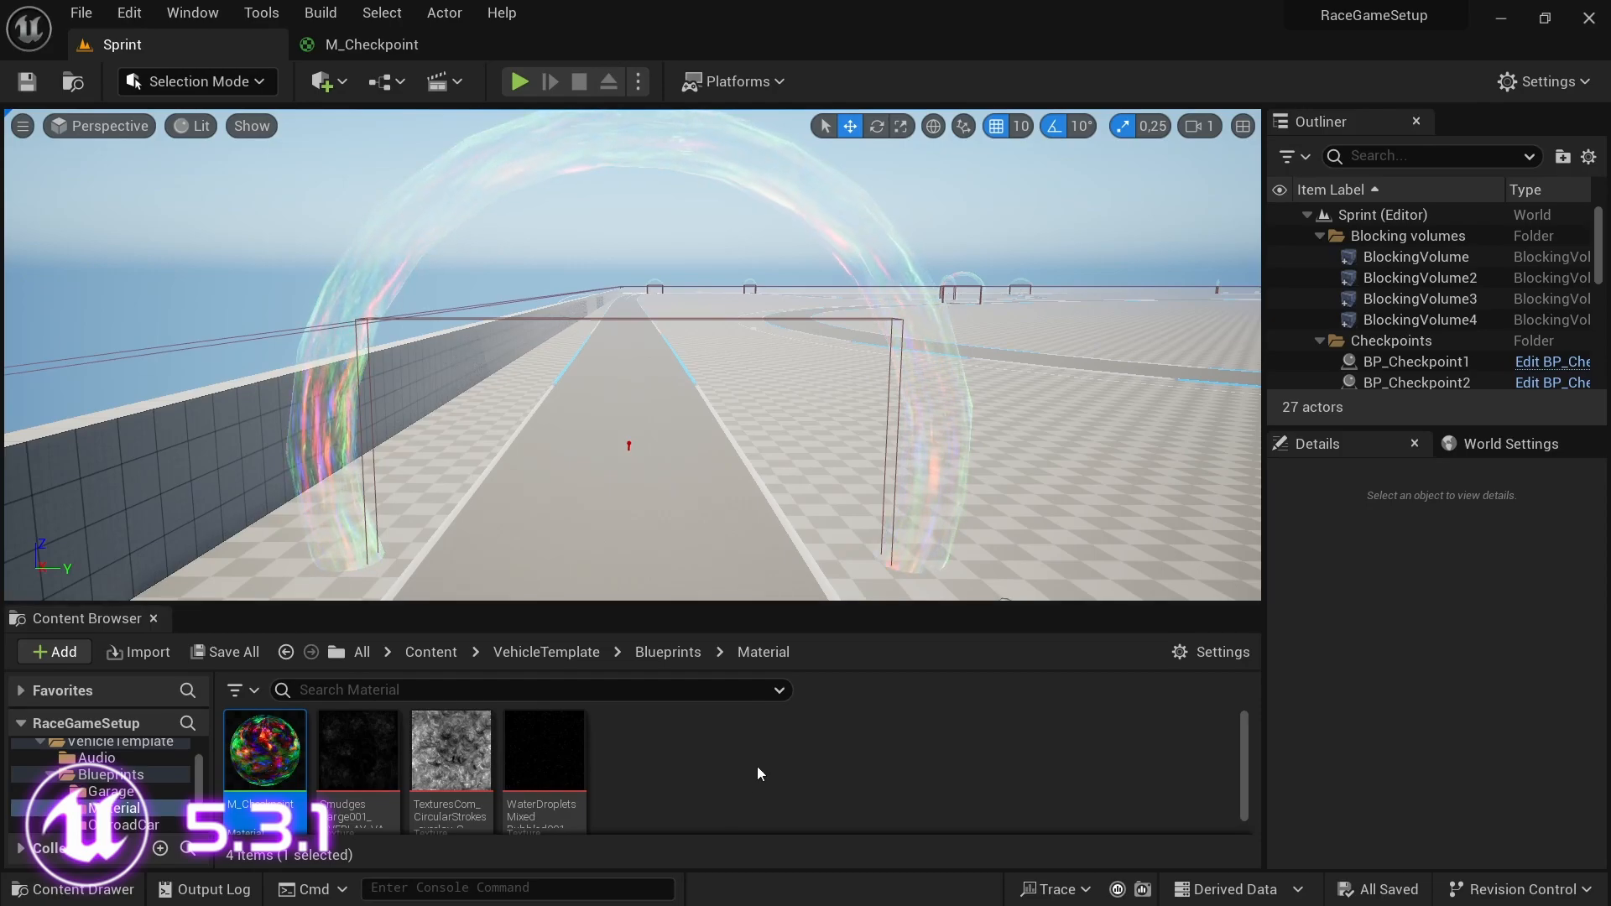
- Create a material named M_Check in the Material folder and open it docked alongside the other editor tabs
right_click(694, 790)
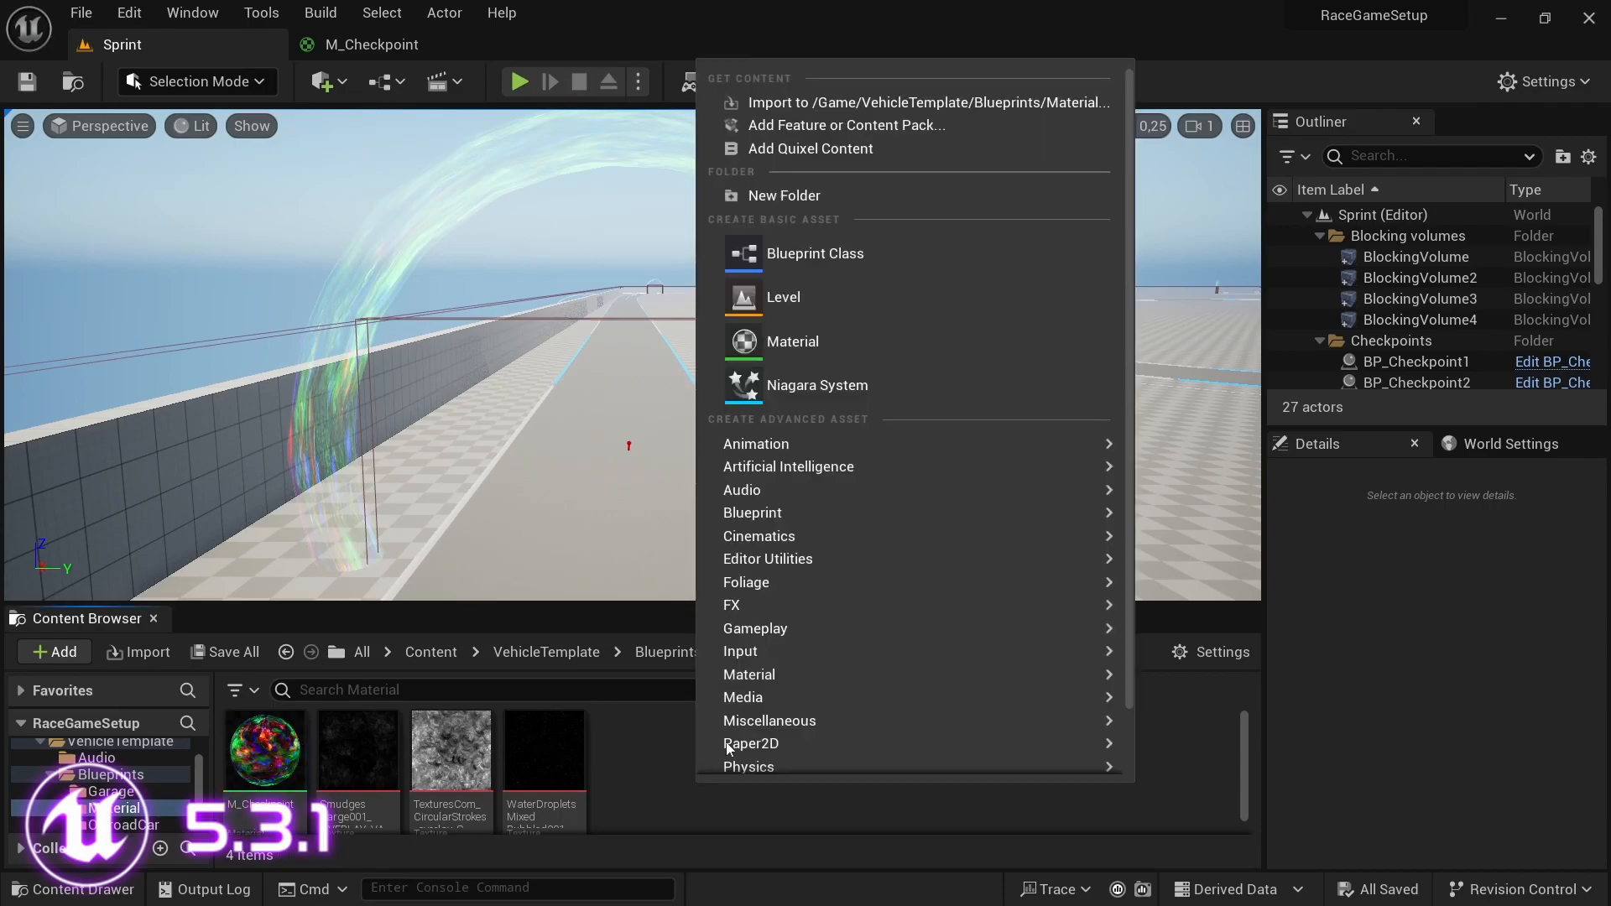
left_click(782, 344)
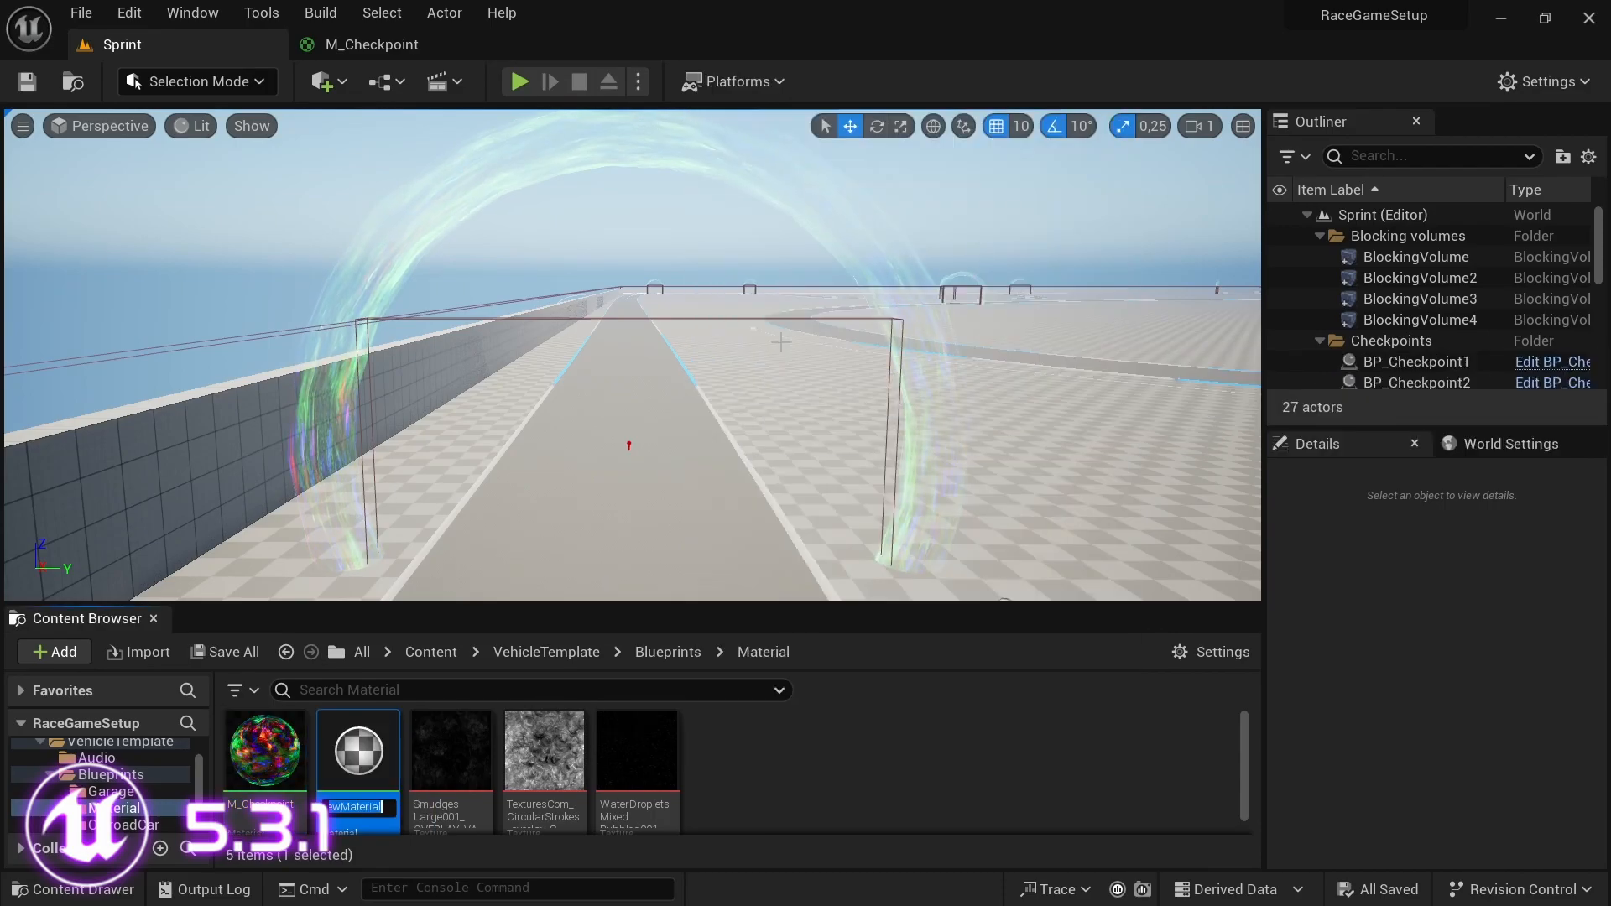
type("M_Check")
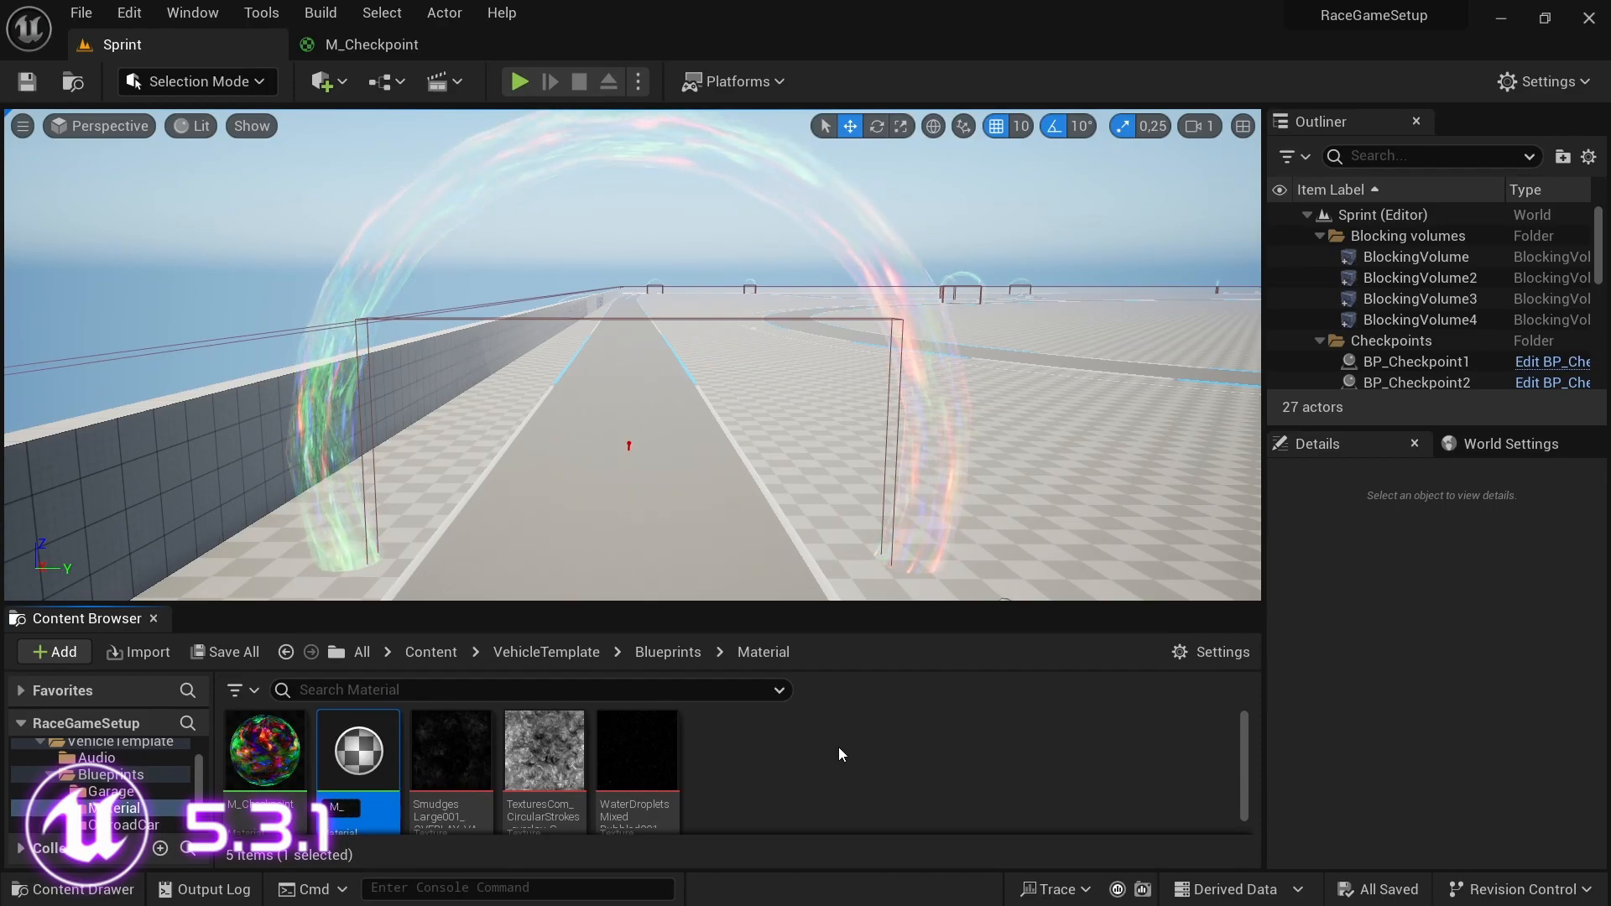
key("Return")
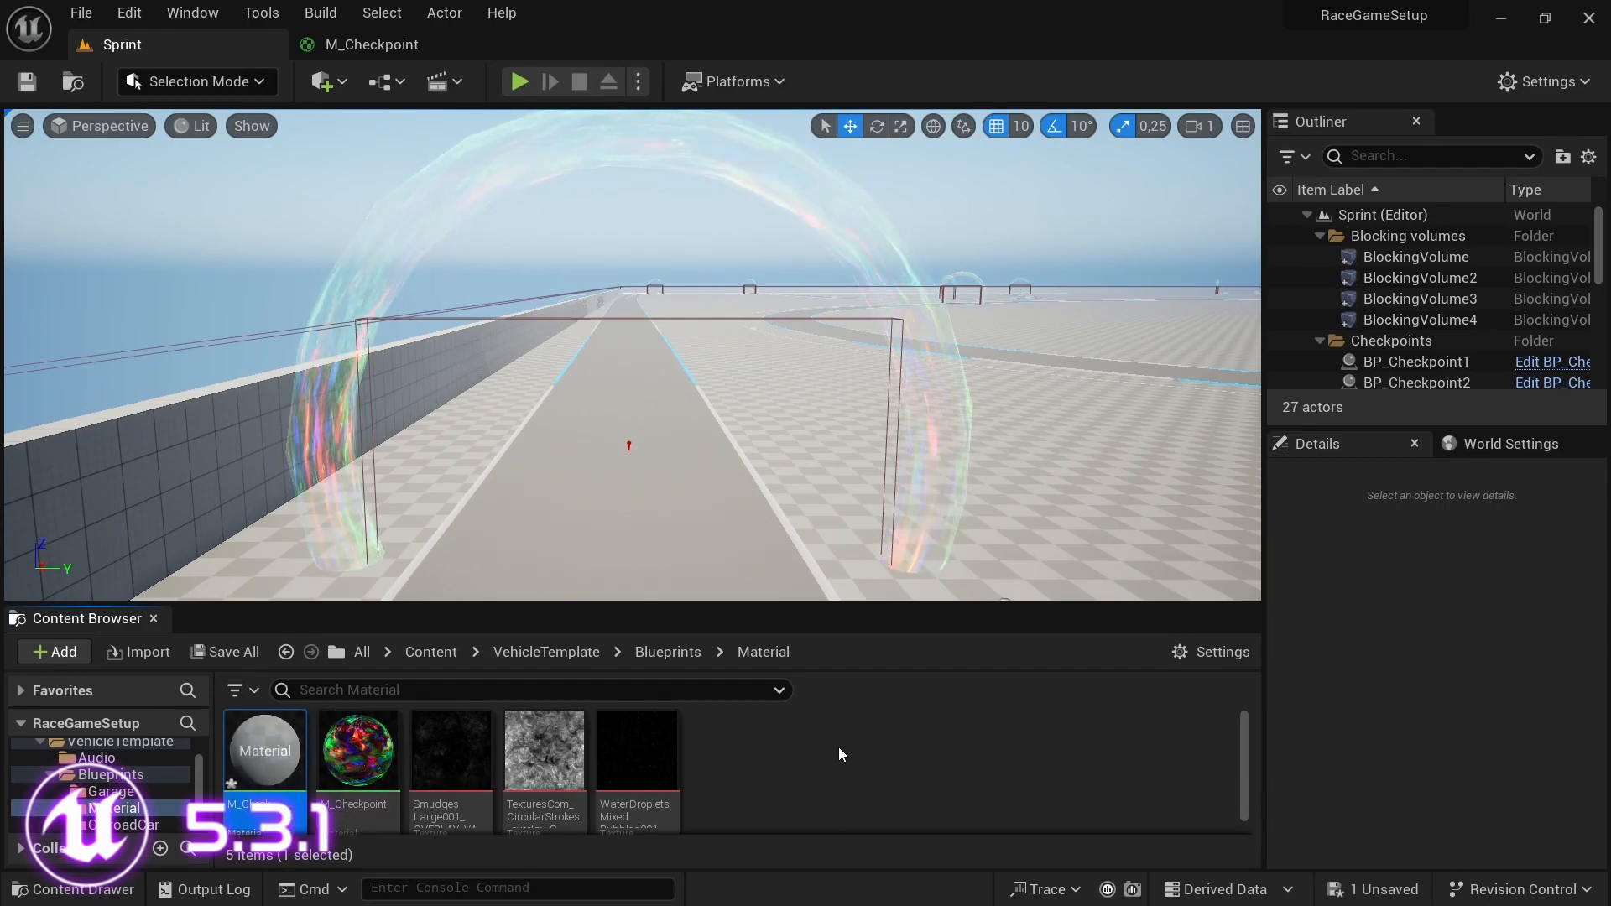
double_click(273, 774)
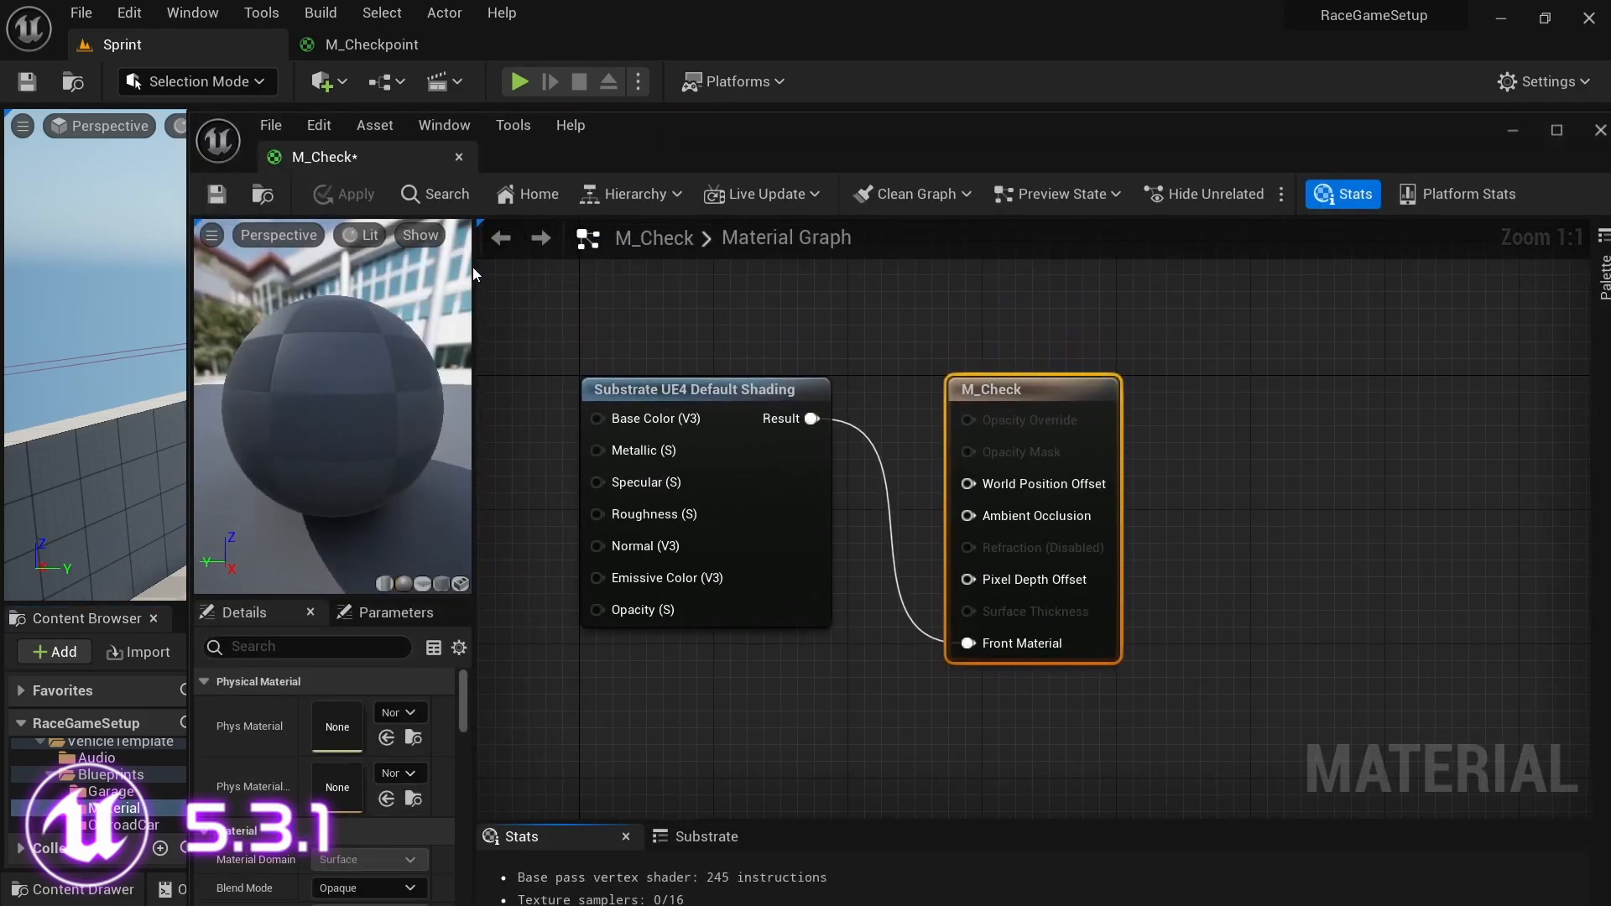
left_click_drag(356, 159, 547, 52)
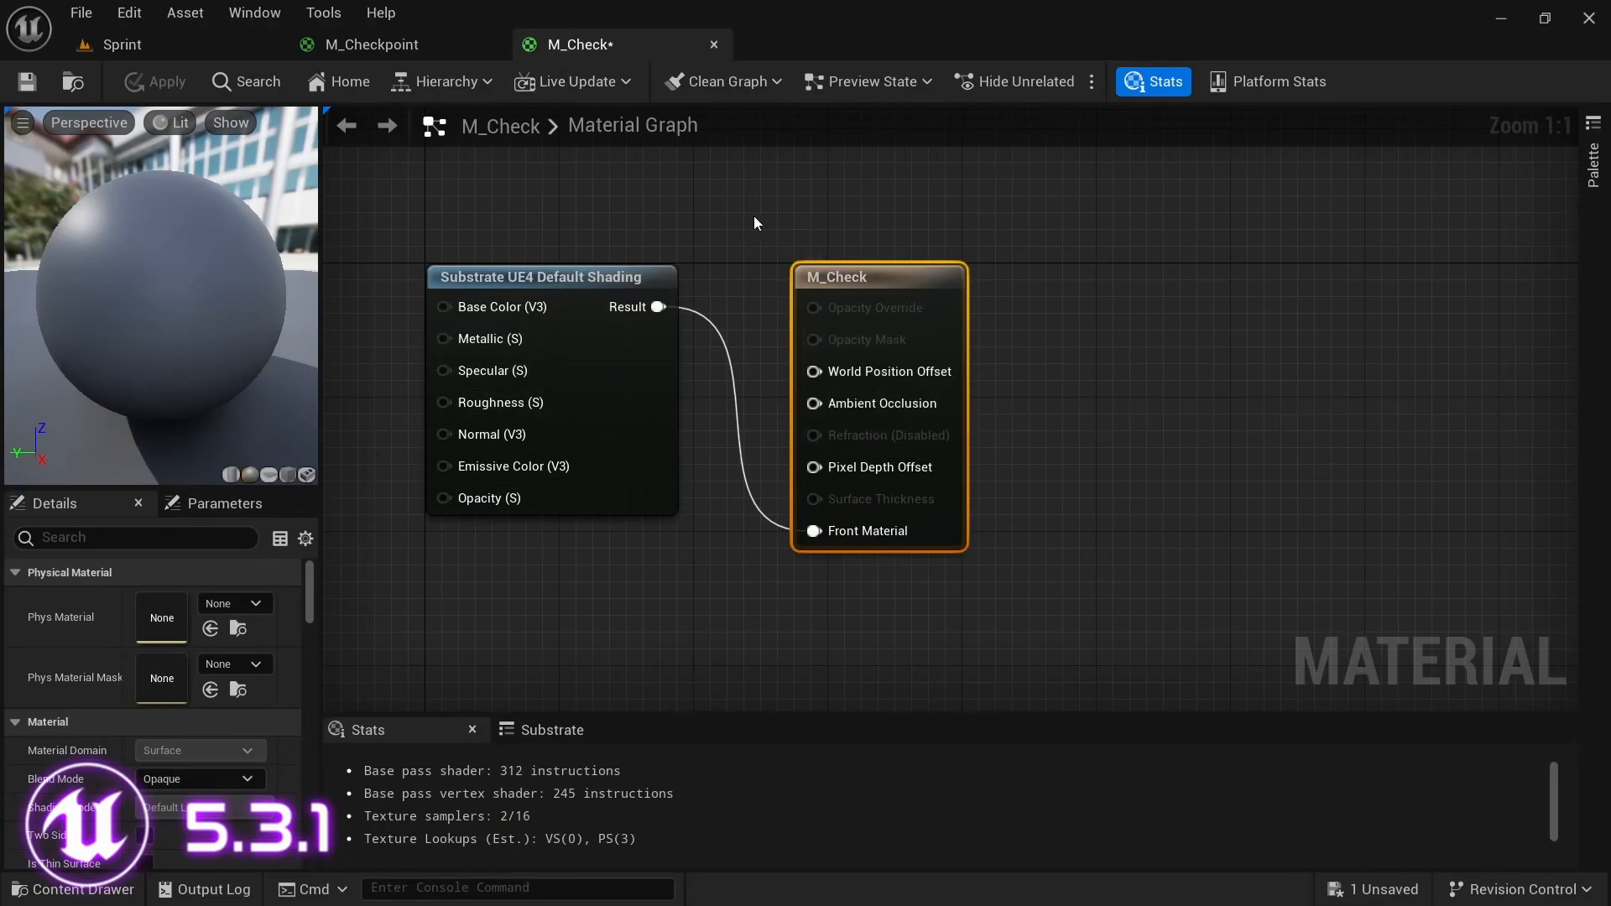
- Delete the Substrate UE4 Default Shading node from the M_Check graph
scroll(798, 215, "down", 3)
scroll(618, 277, "up", 3)
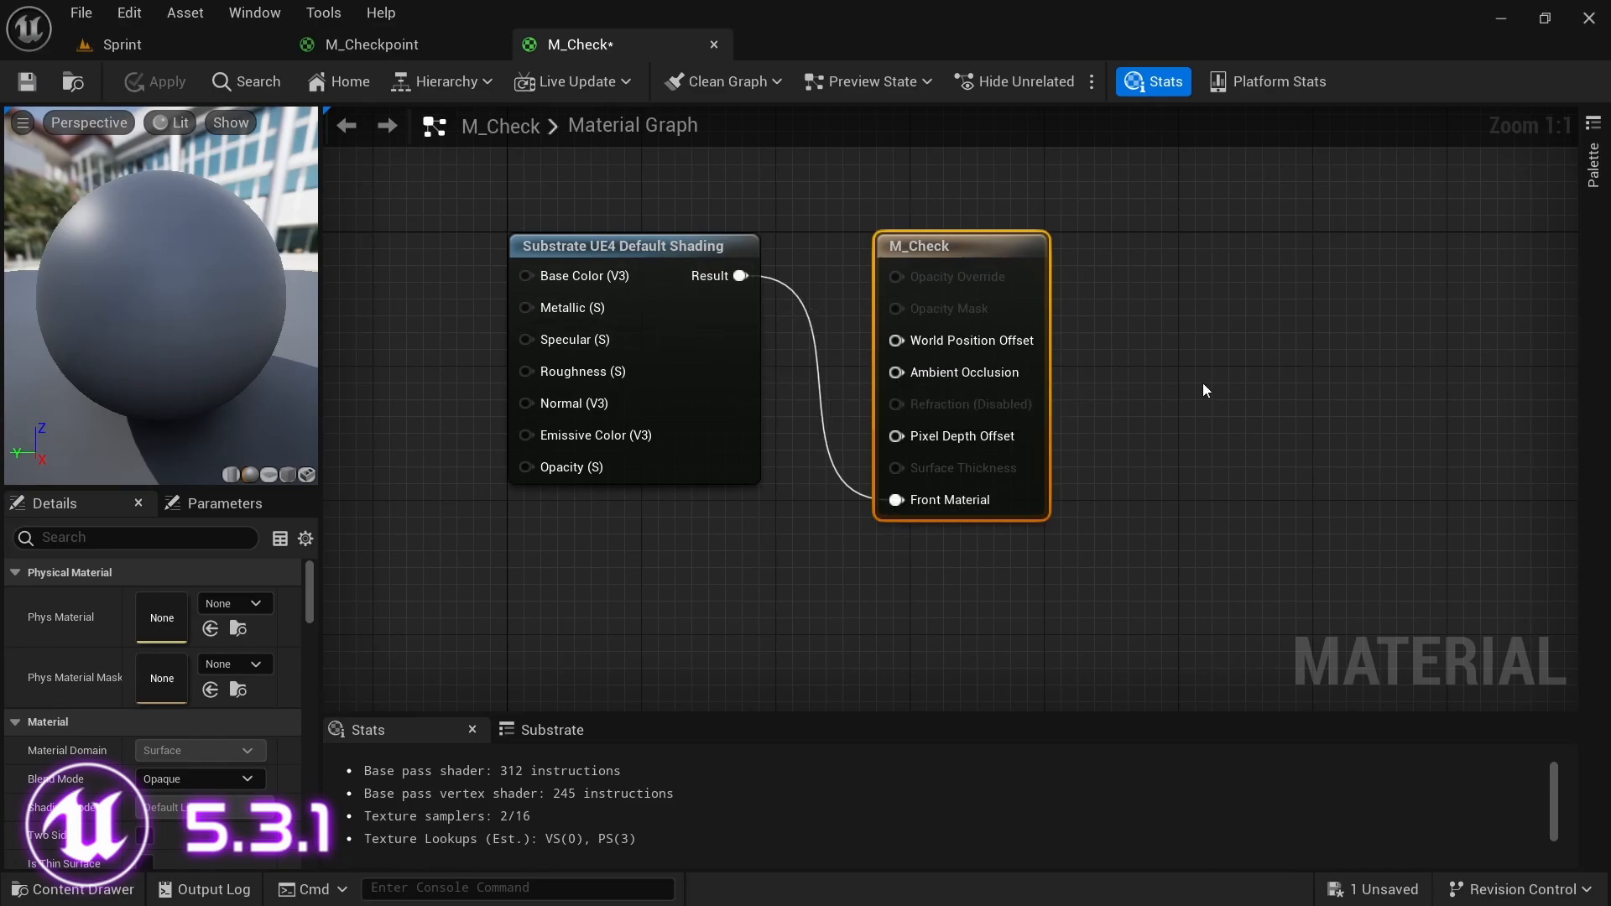
scroll(1205, 389, "down", 3)
left_click(812, 375)
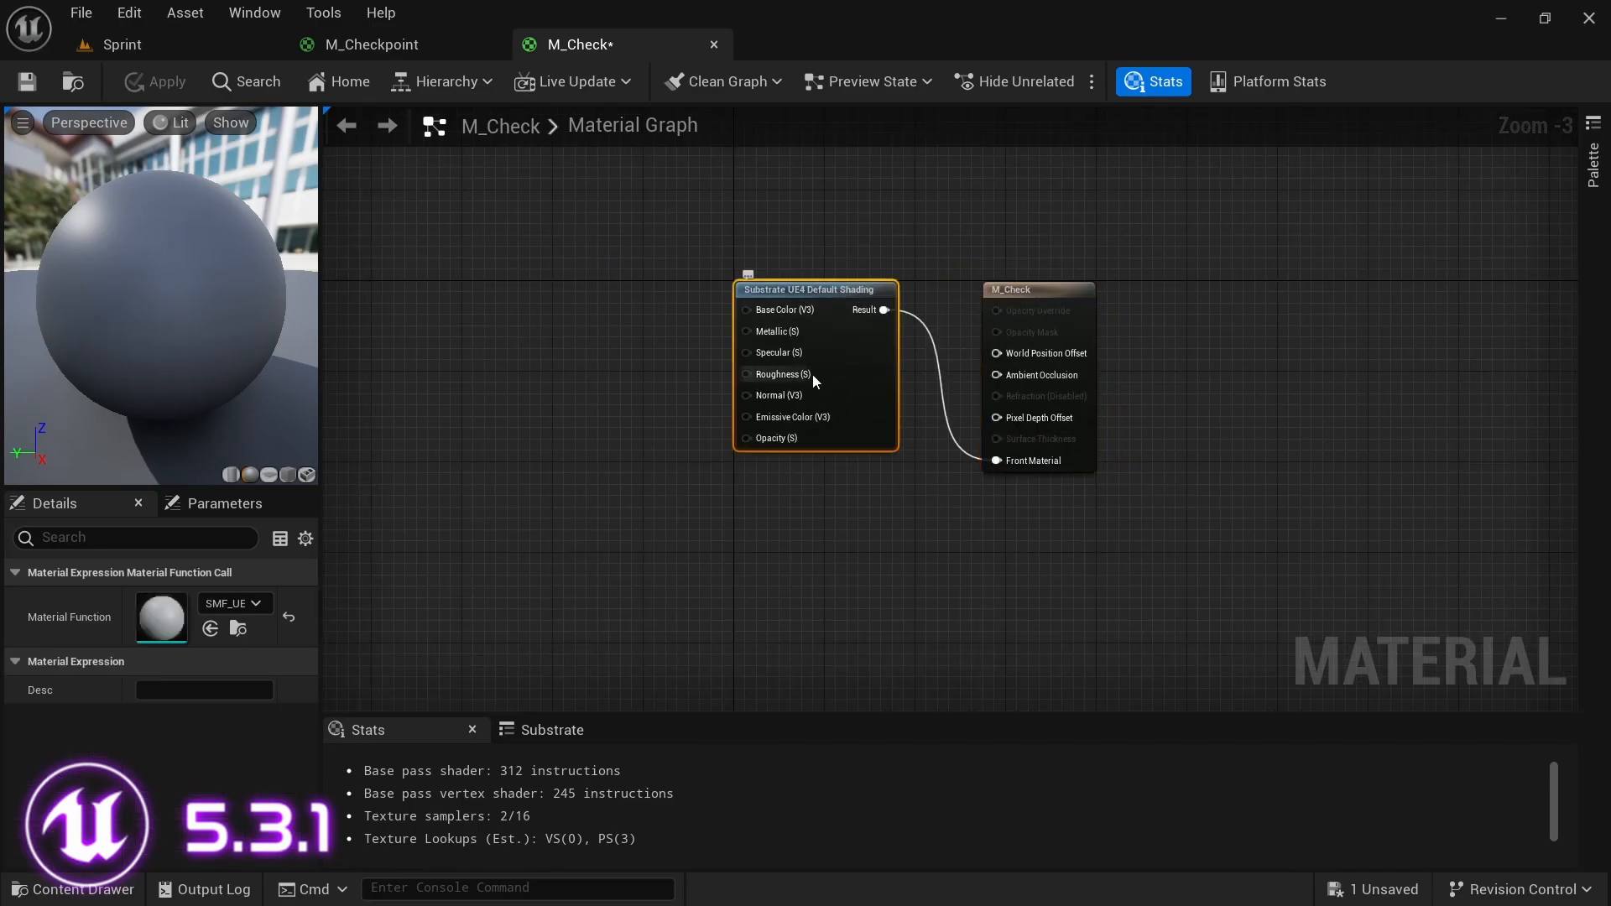
key("Delete")
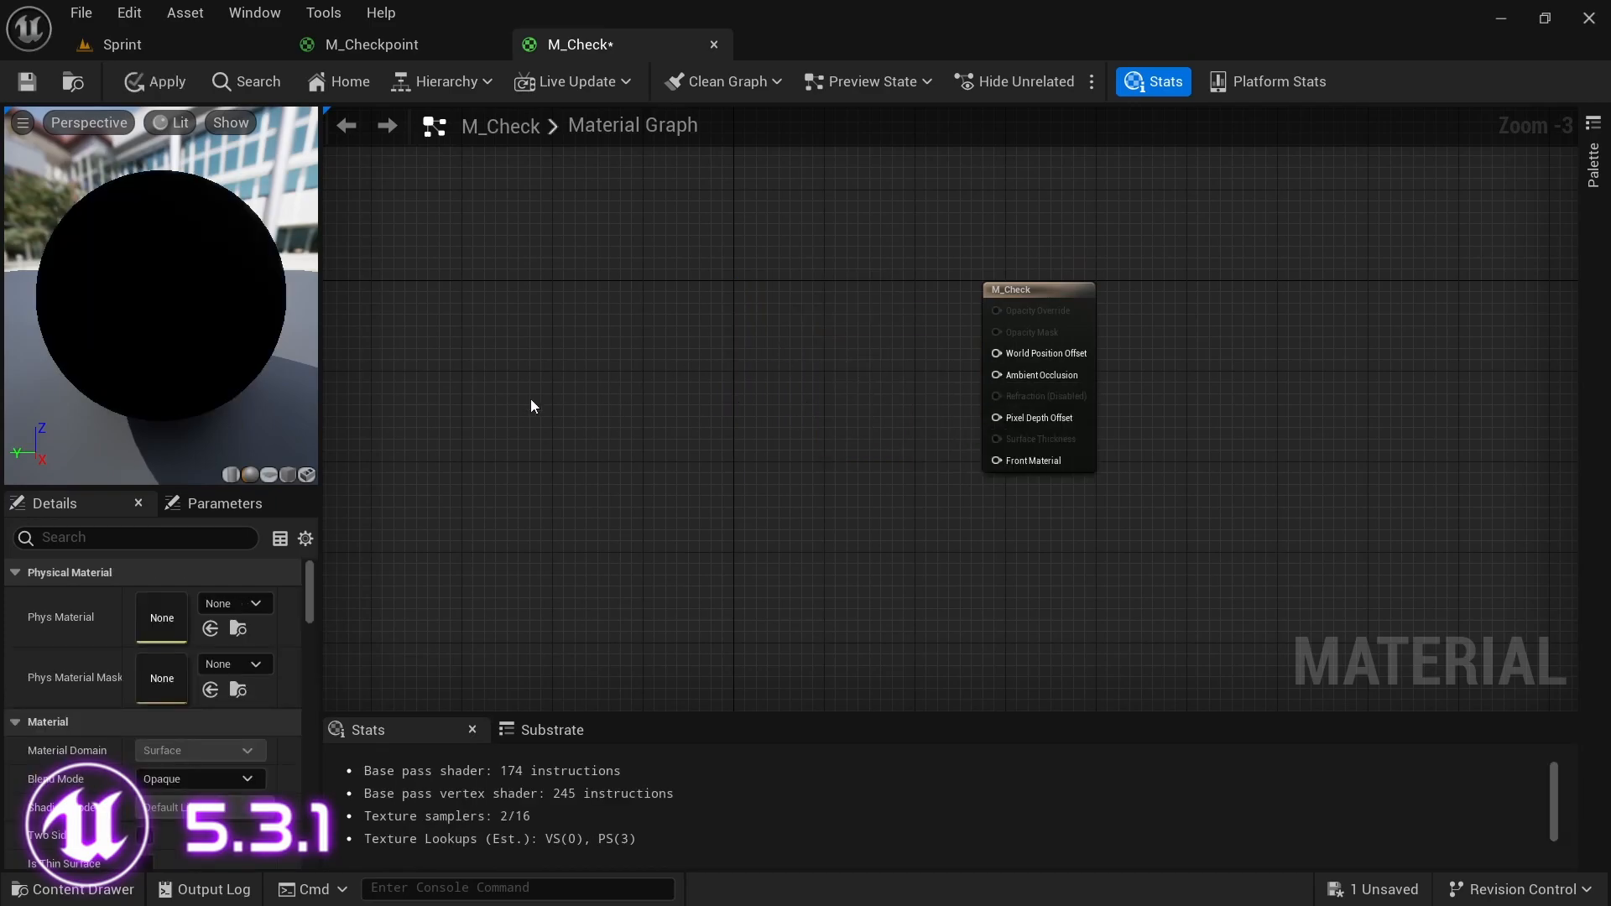
- Add a Substrate Slab node before the M_Check node and connect its output to Front Material
right_click(734, 375)
type("slab")
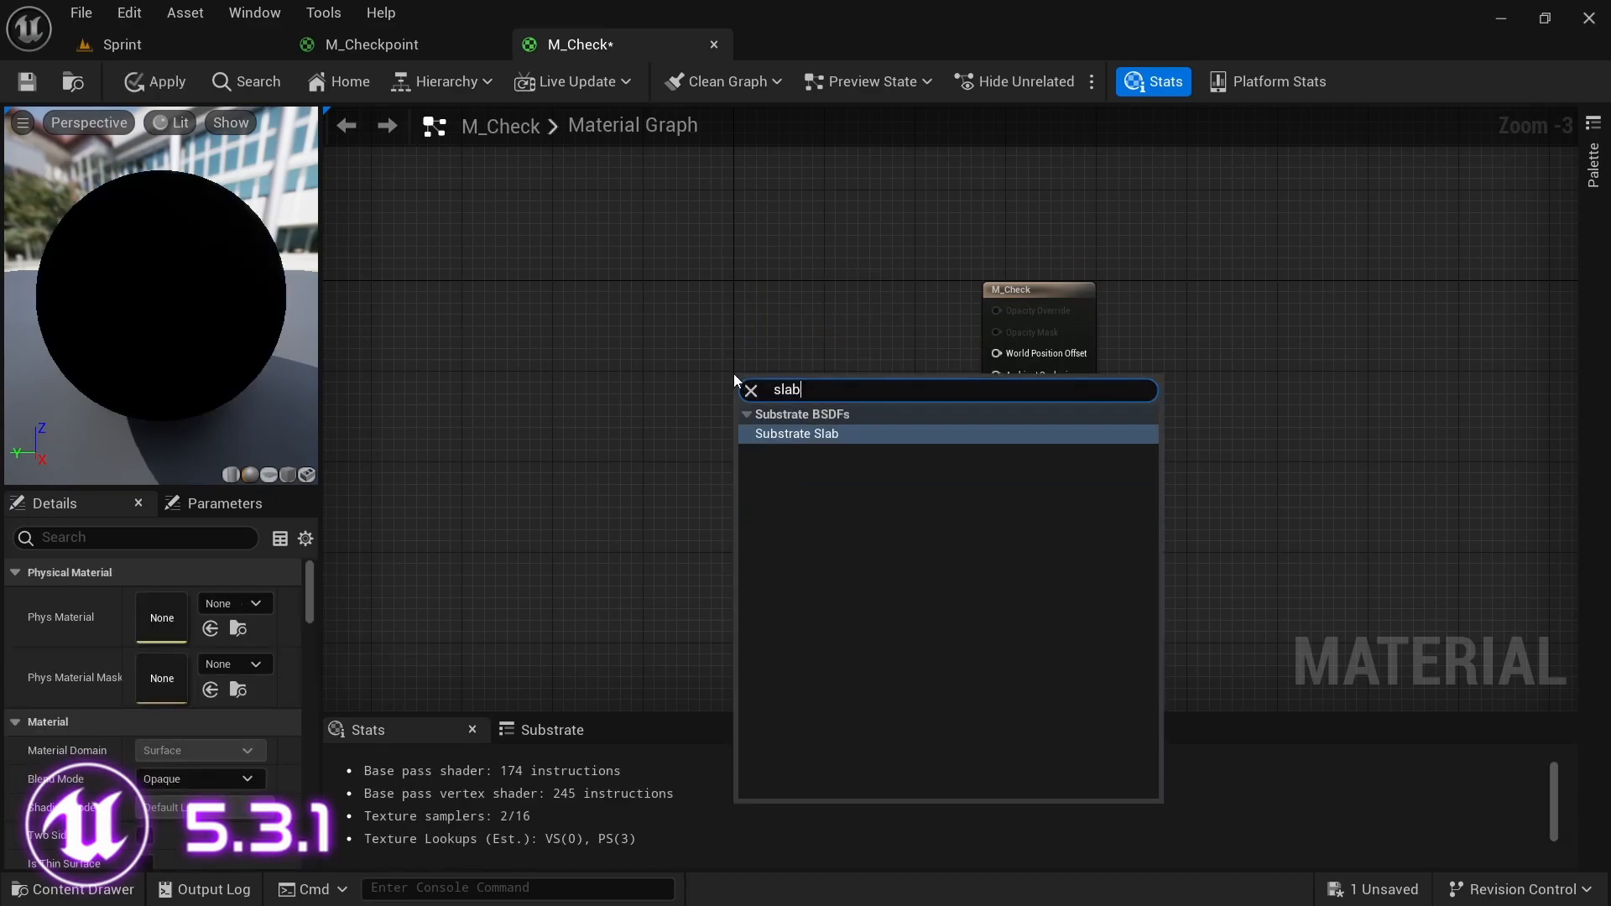
key("Return")
left_click_drag(817, 395, 805, 204)
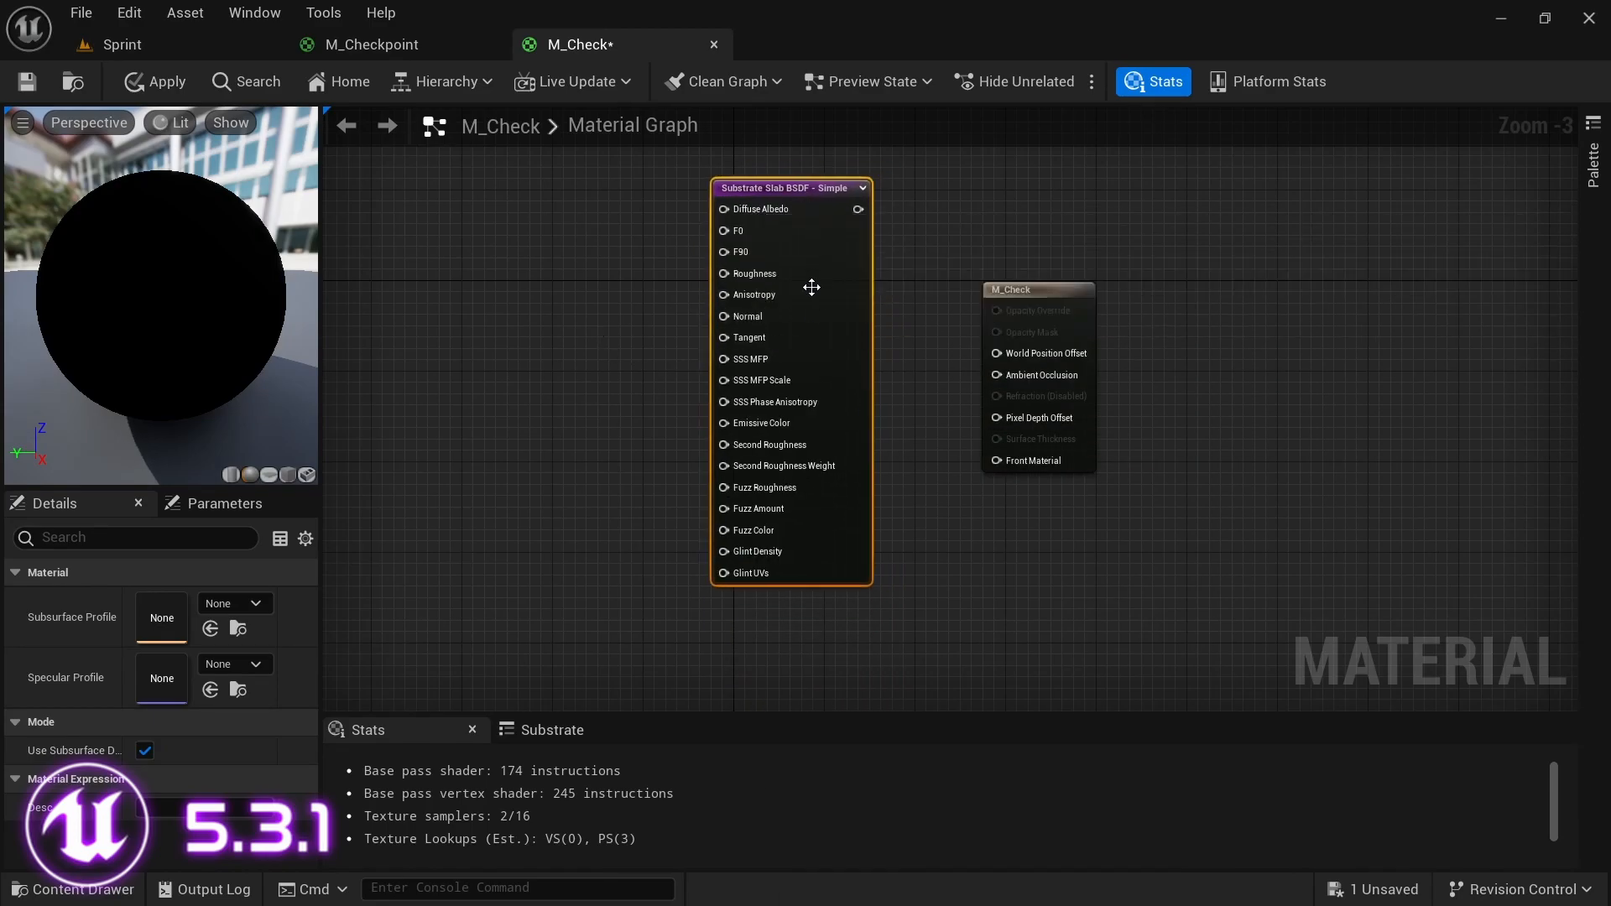
left_click_drag(858, 212, 996, 461)
right_click_drag(983, 540, 1265, 524)
right_click_drag(795, 489, 1034, 485)
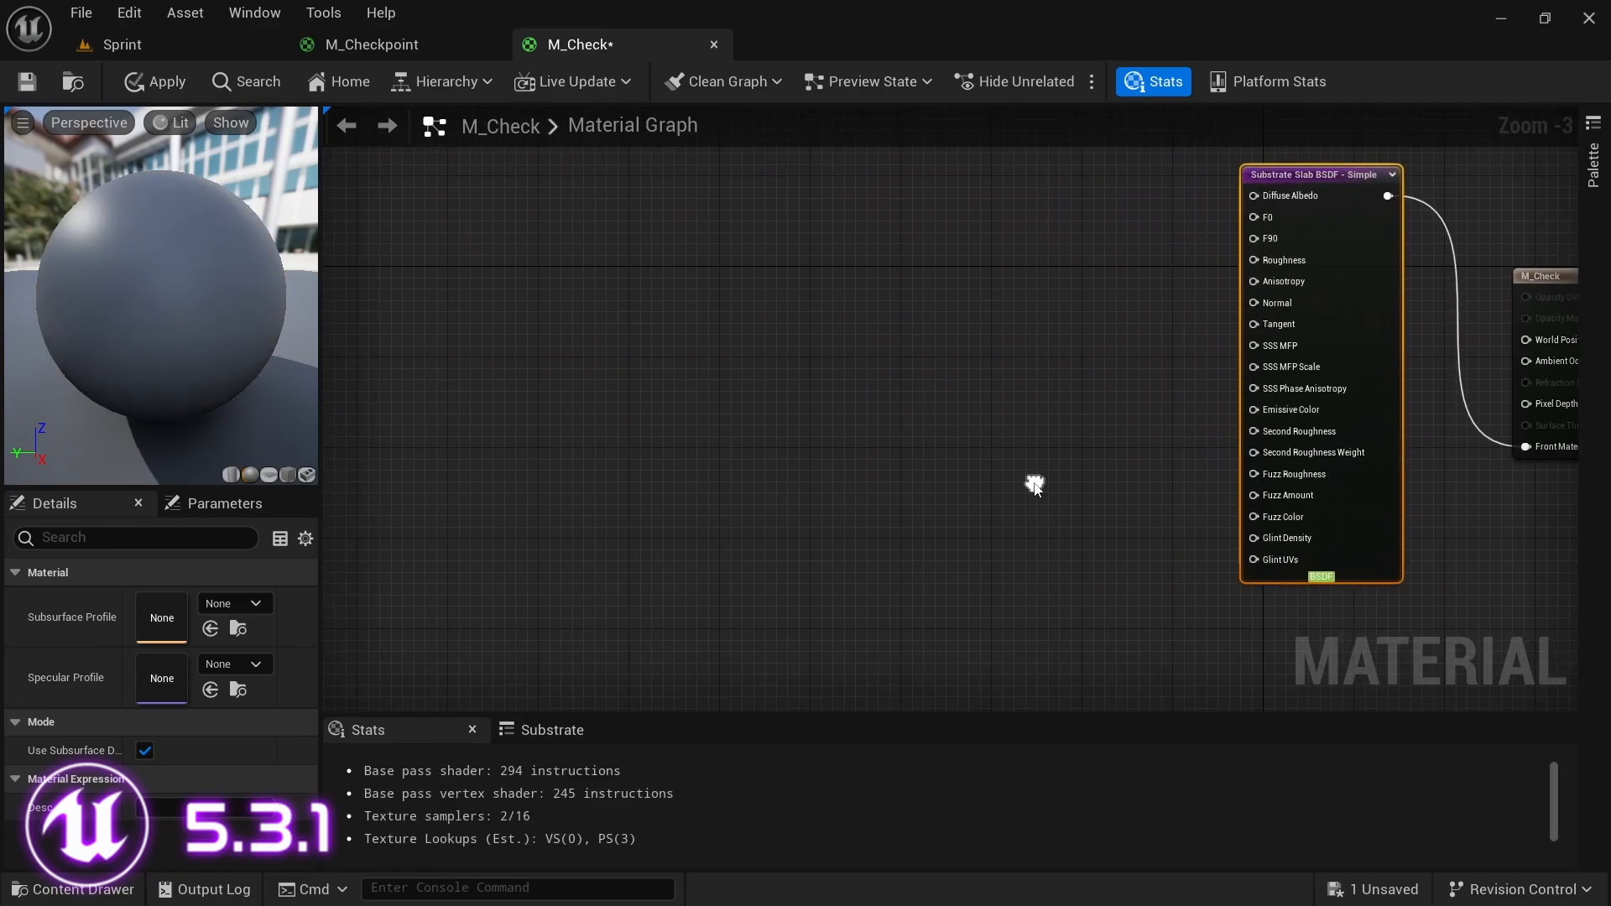
- Look over the texture assets in the Material folder of the Sprint level and return to the M_Check graph
left_click(166, 55)
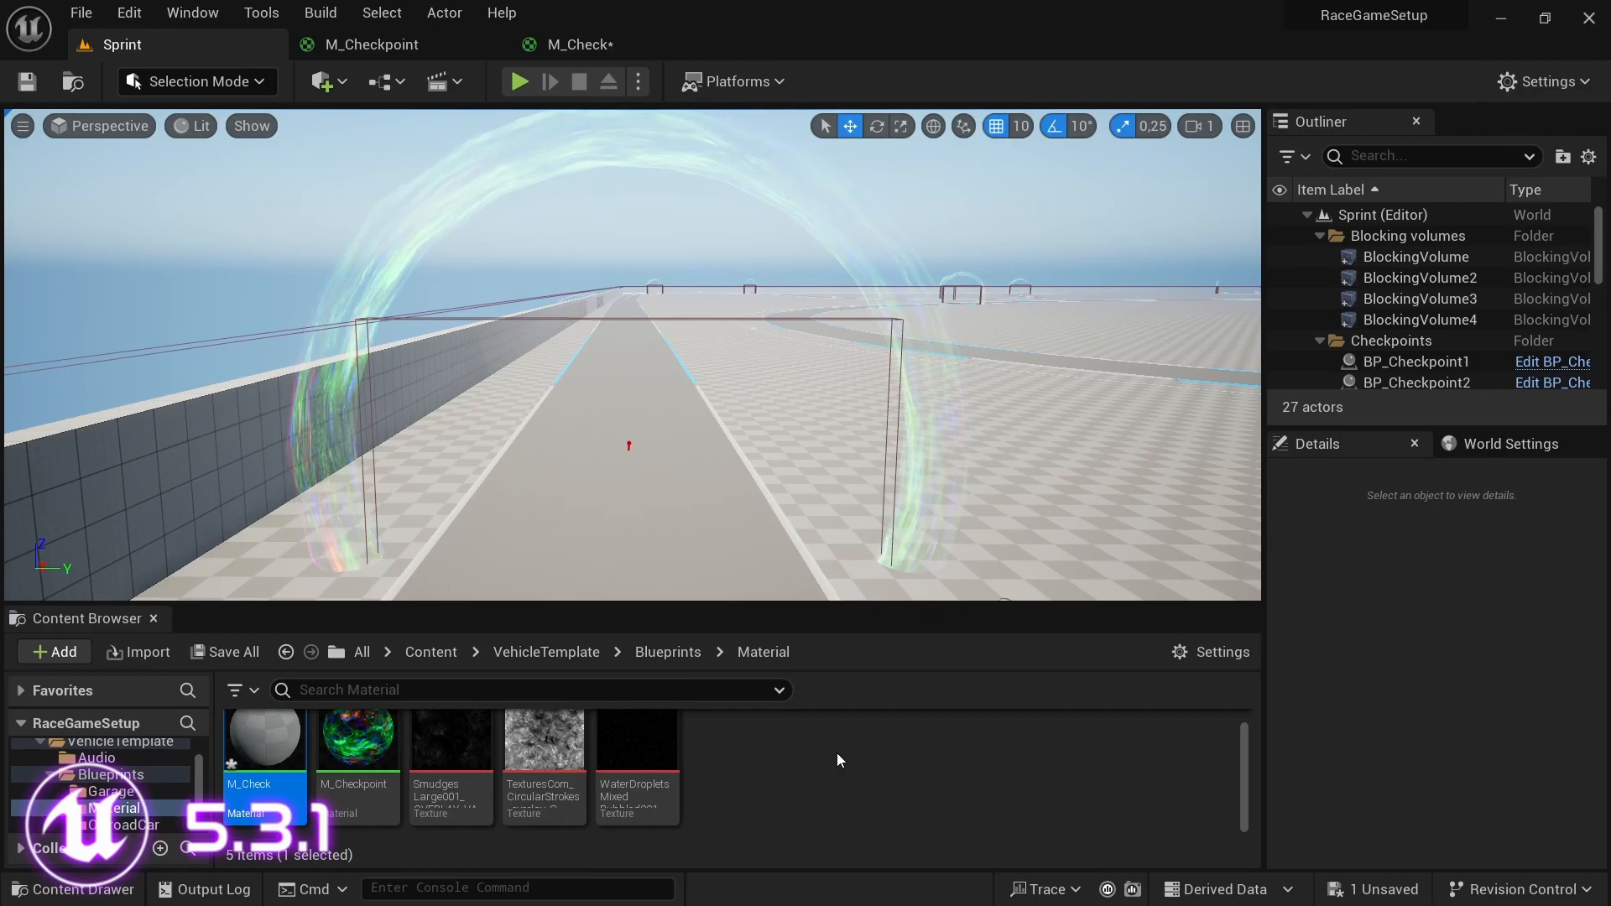
mouse_move(455, 762)
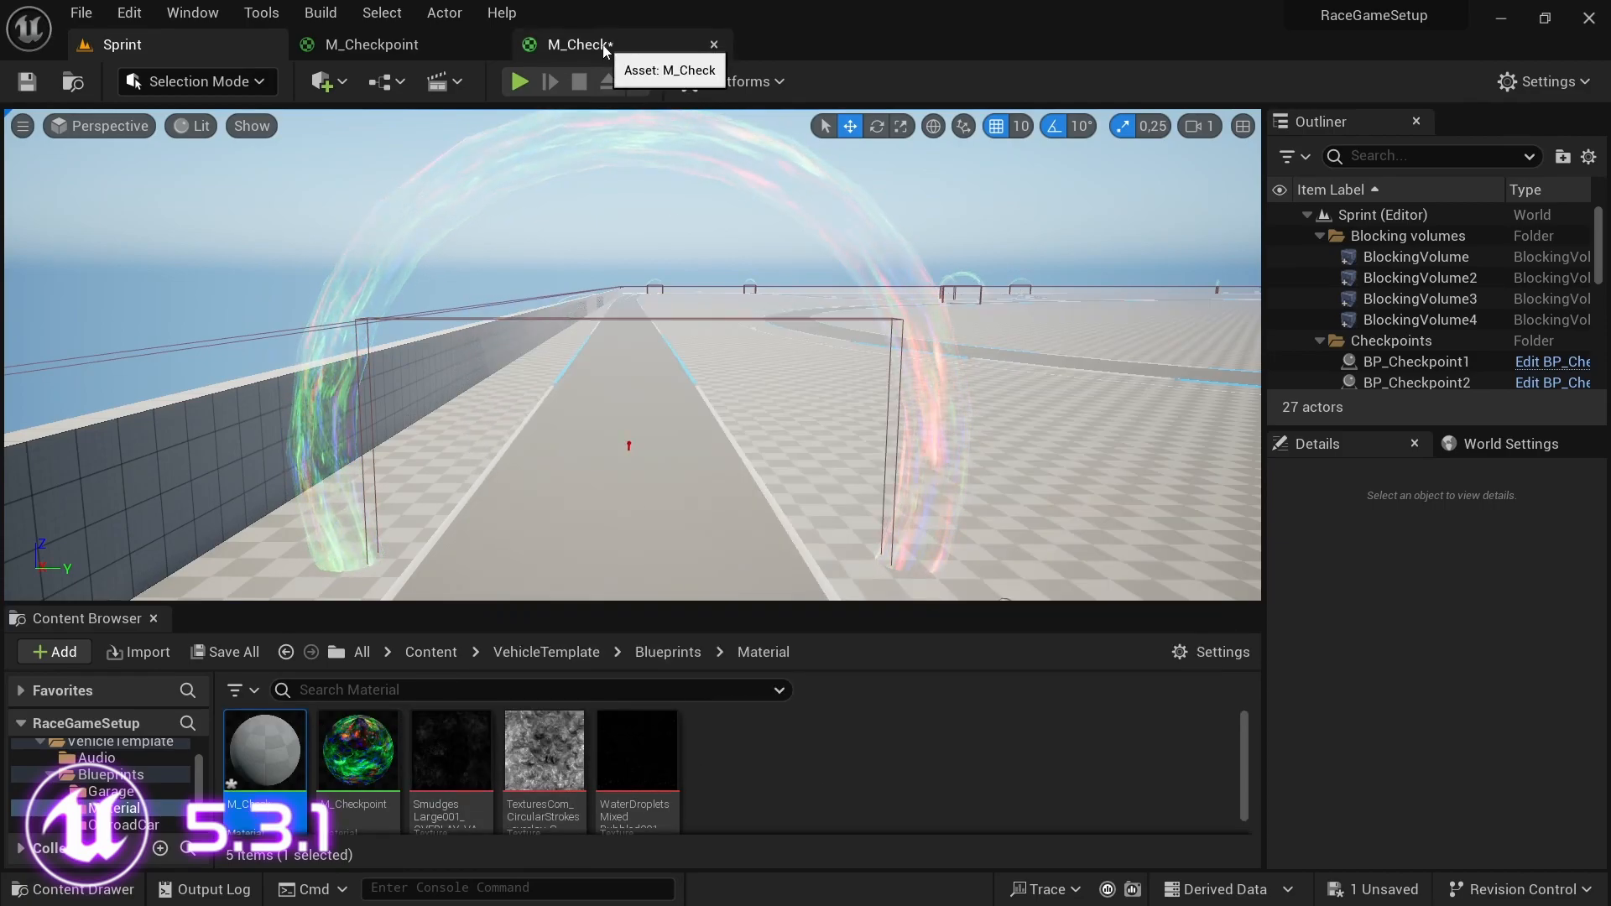
left_click(588, 45)
left_click(143, 42)
left_click(577, 45)
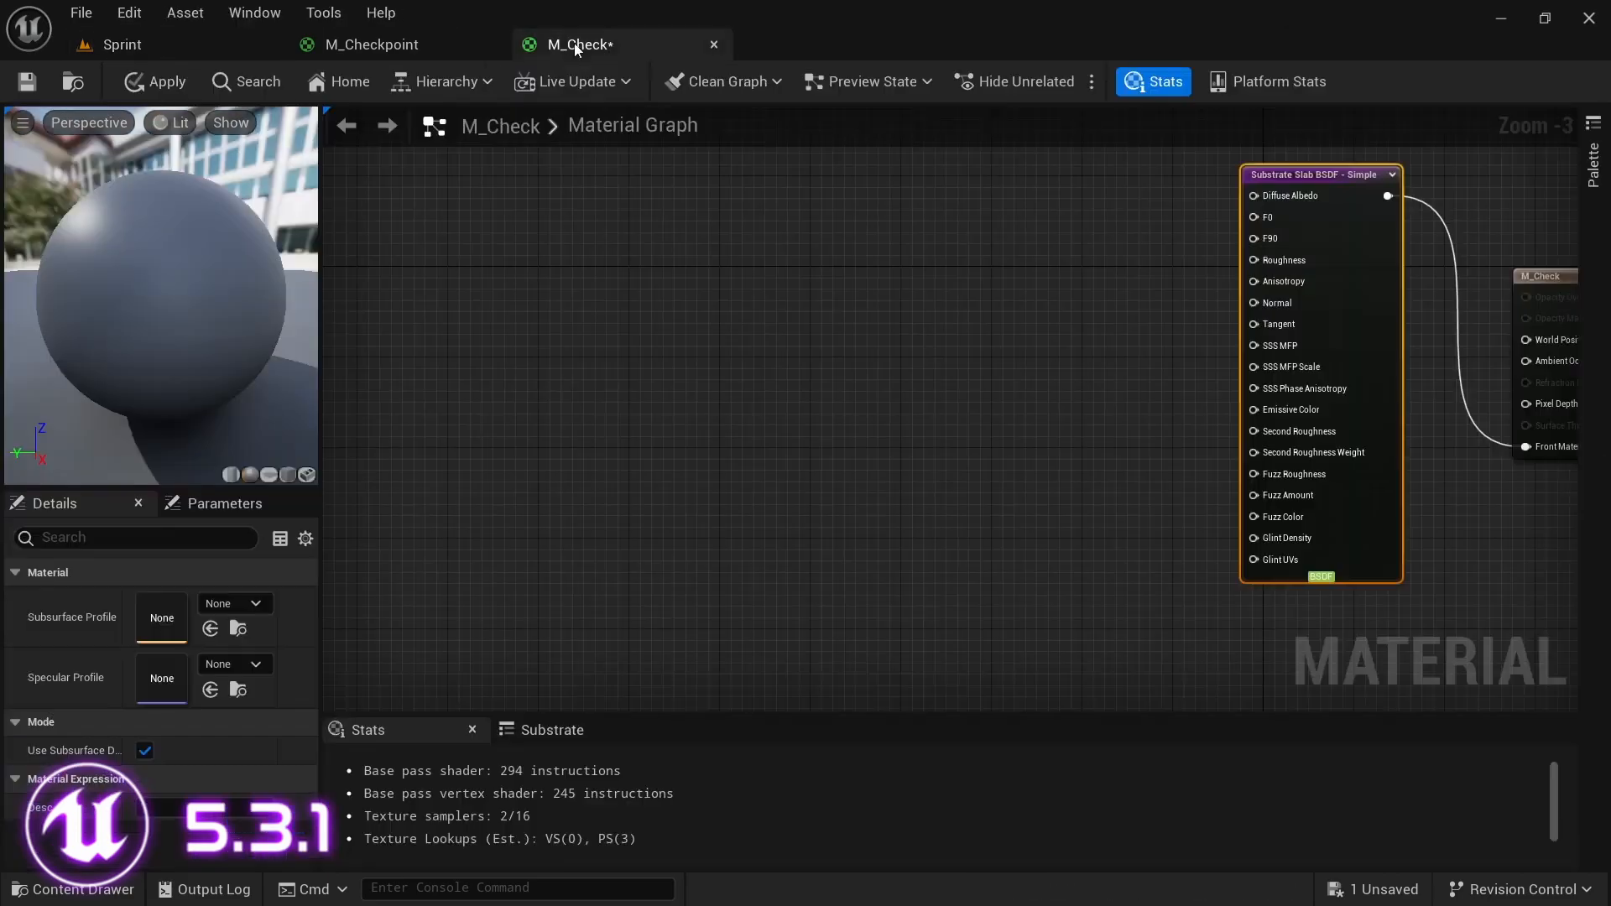
right_click(781, 337)
type("text")
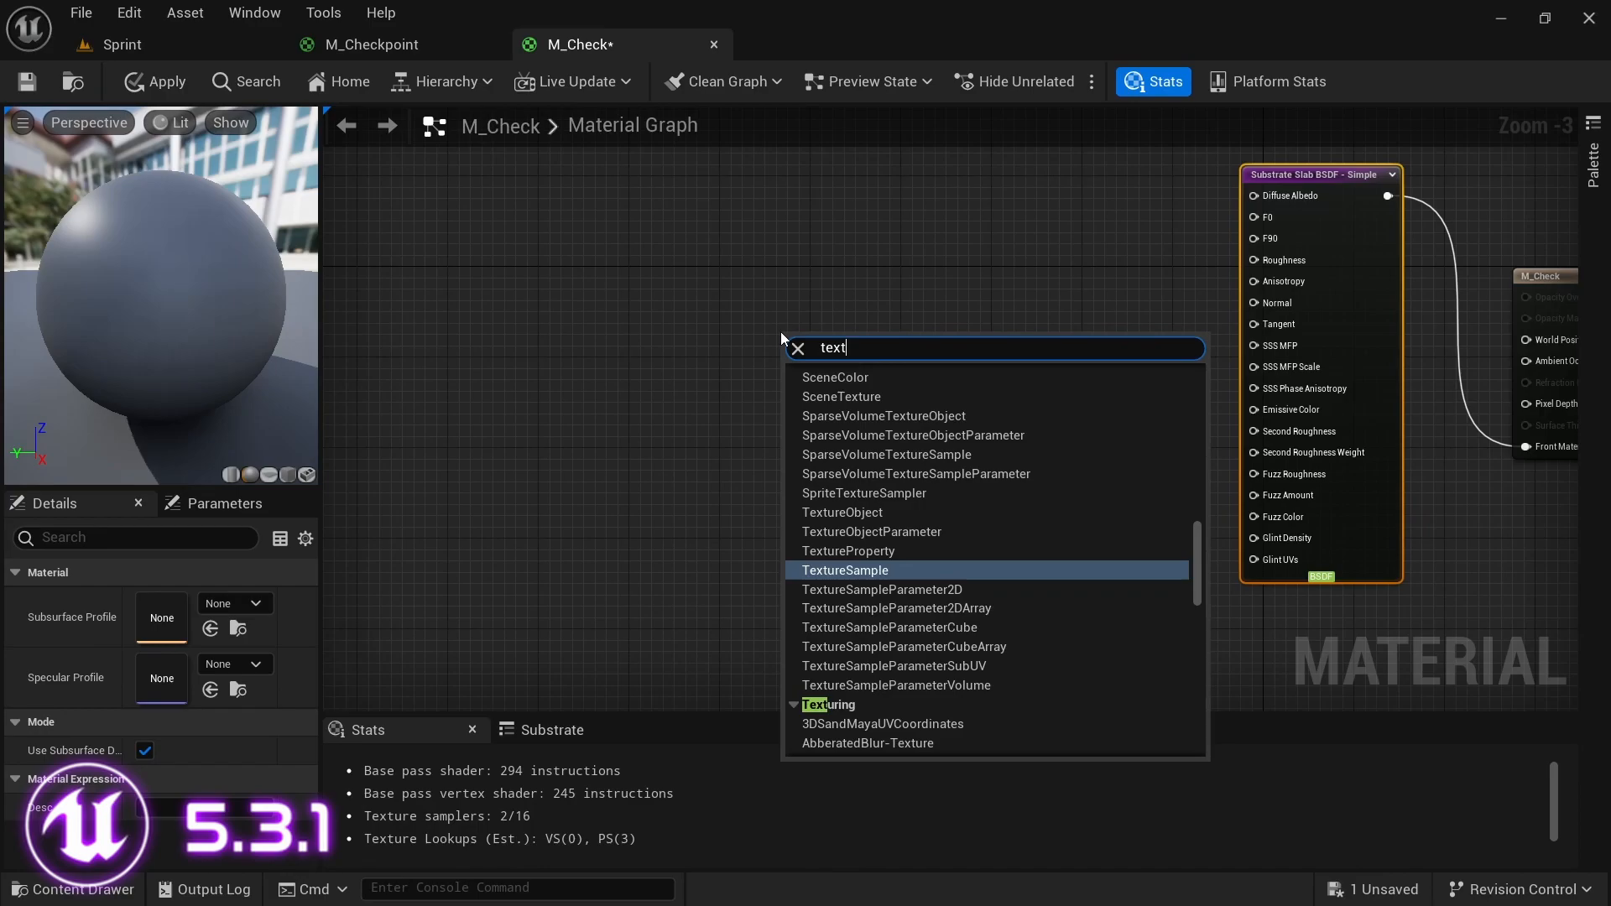
key("Return")
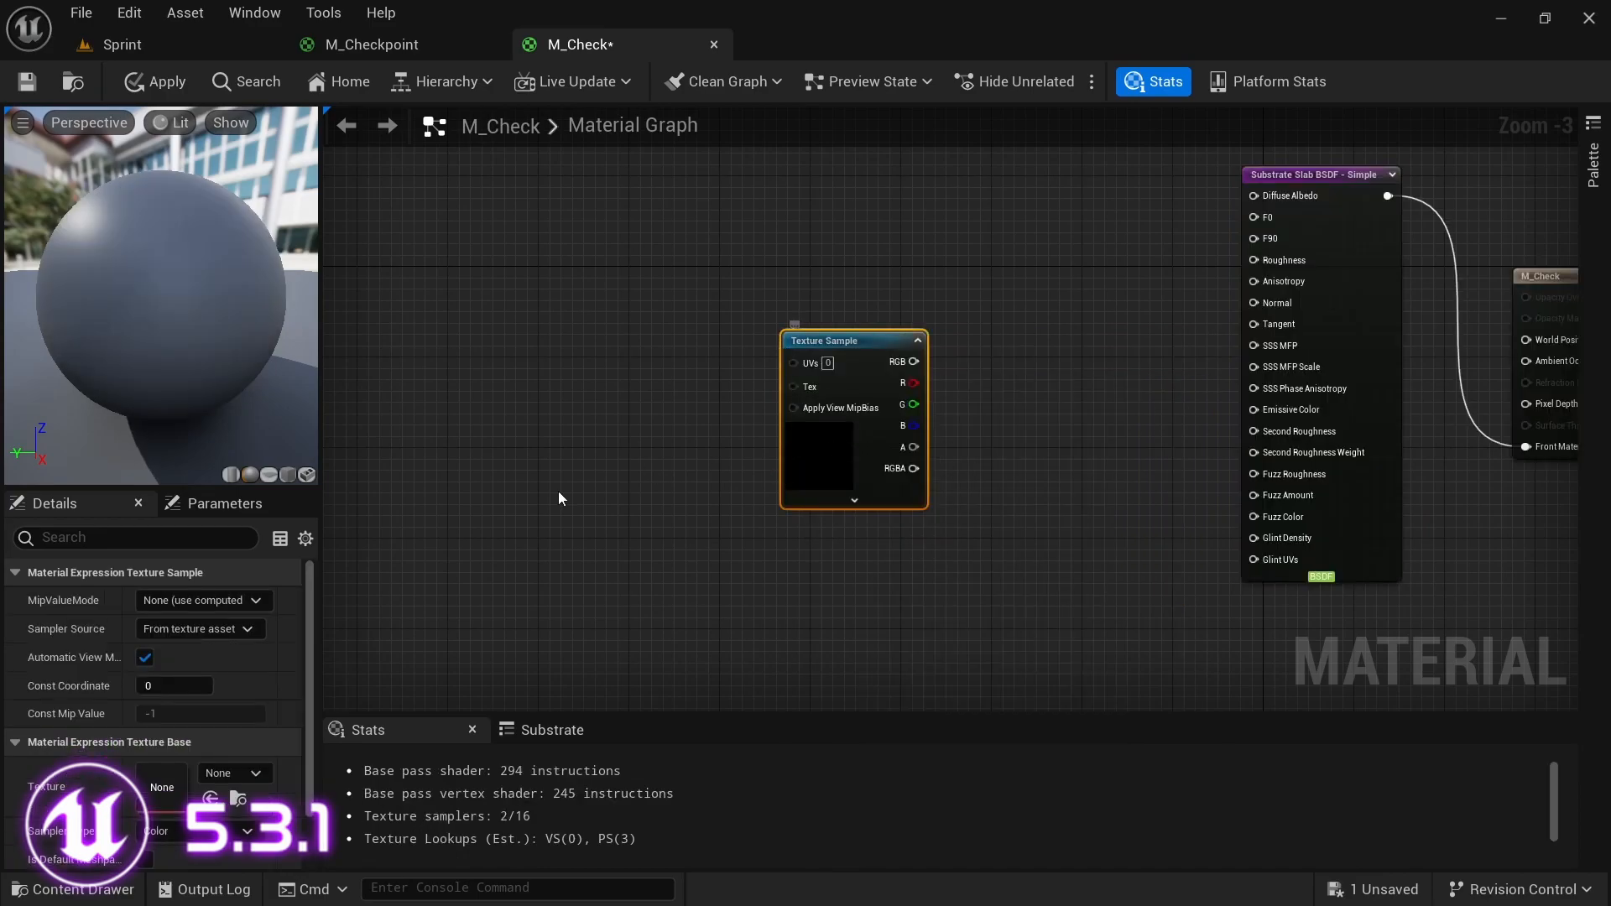
scroll(163, 816, "down", 2)
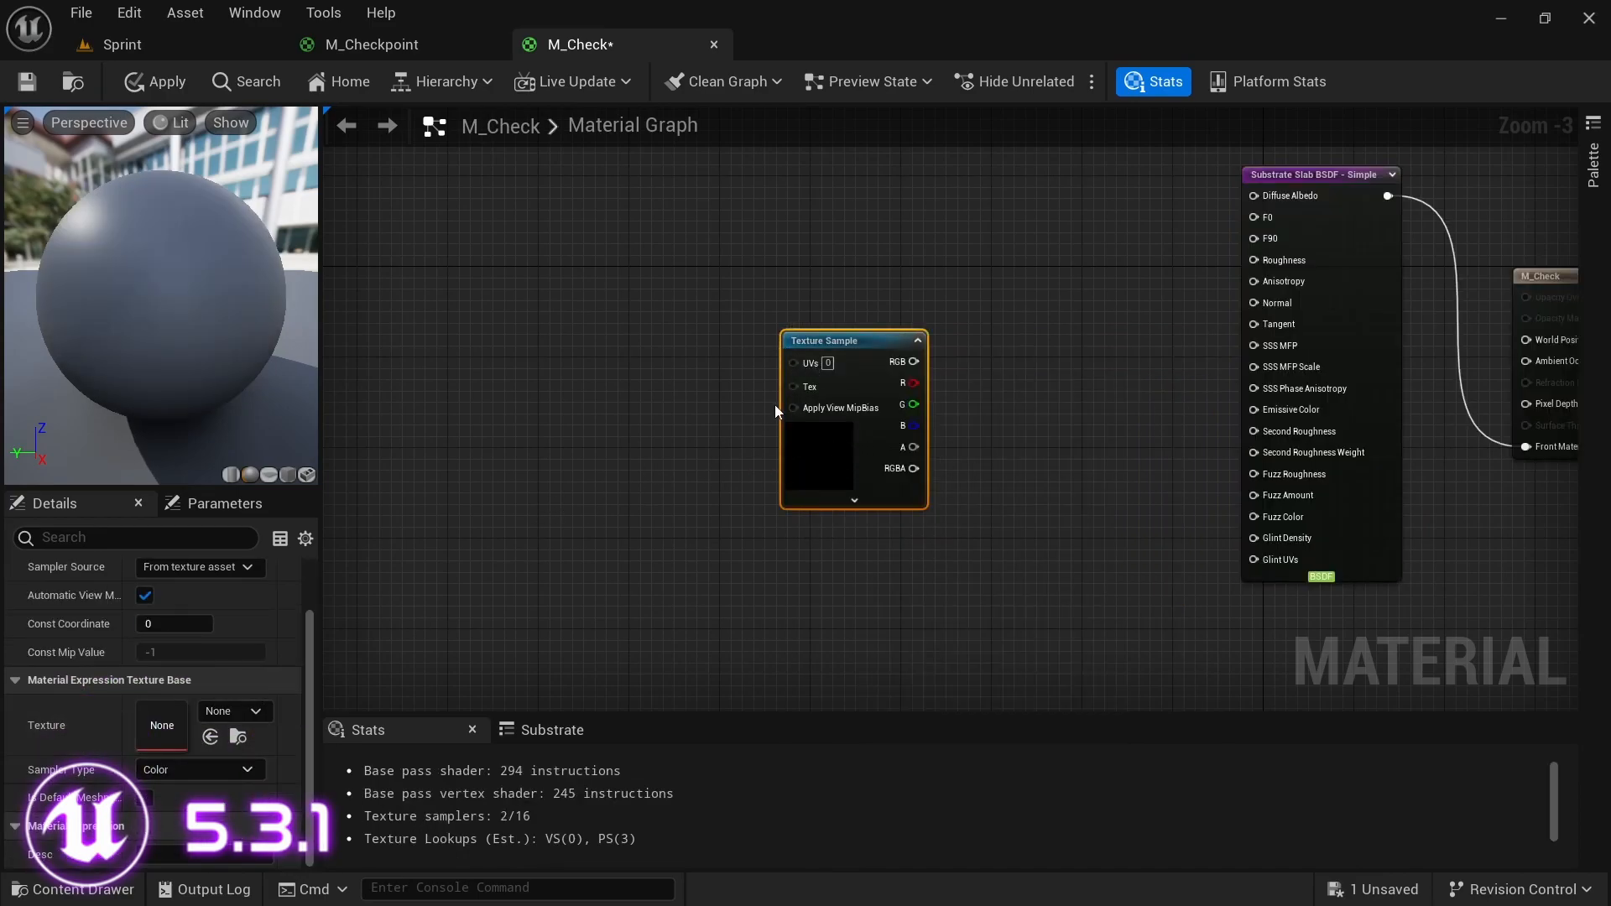
key("Delete")
- Select the SmudgesLarge001_OVERLAY_VAR2_1K texture asset in the Material folder and save the M_Check material
left_click(165, 50)
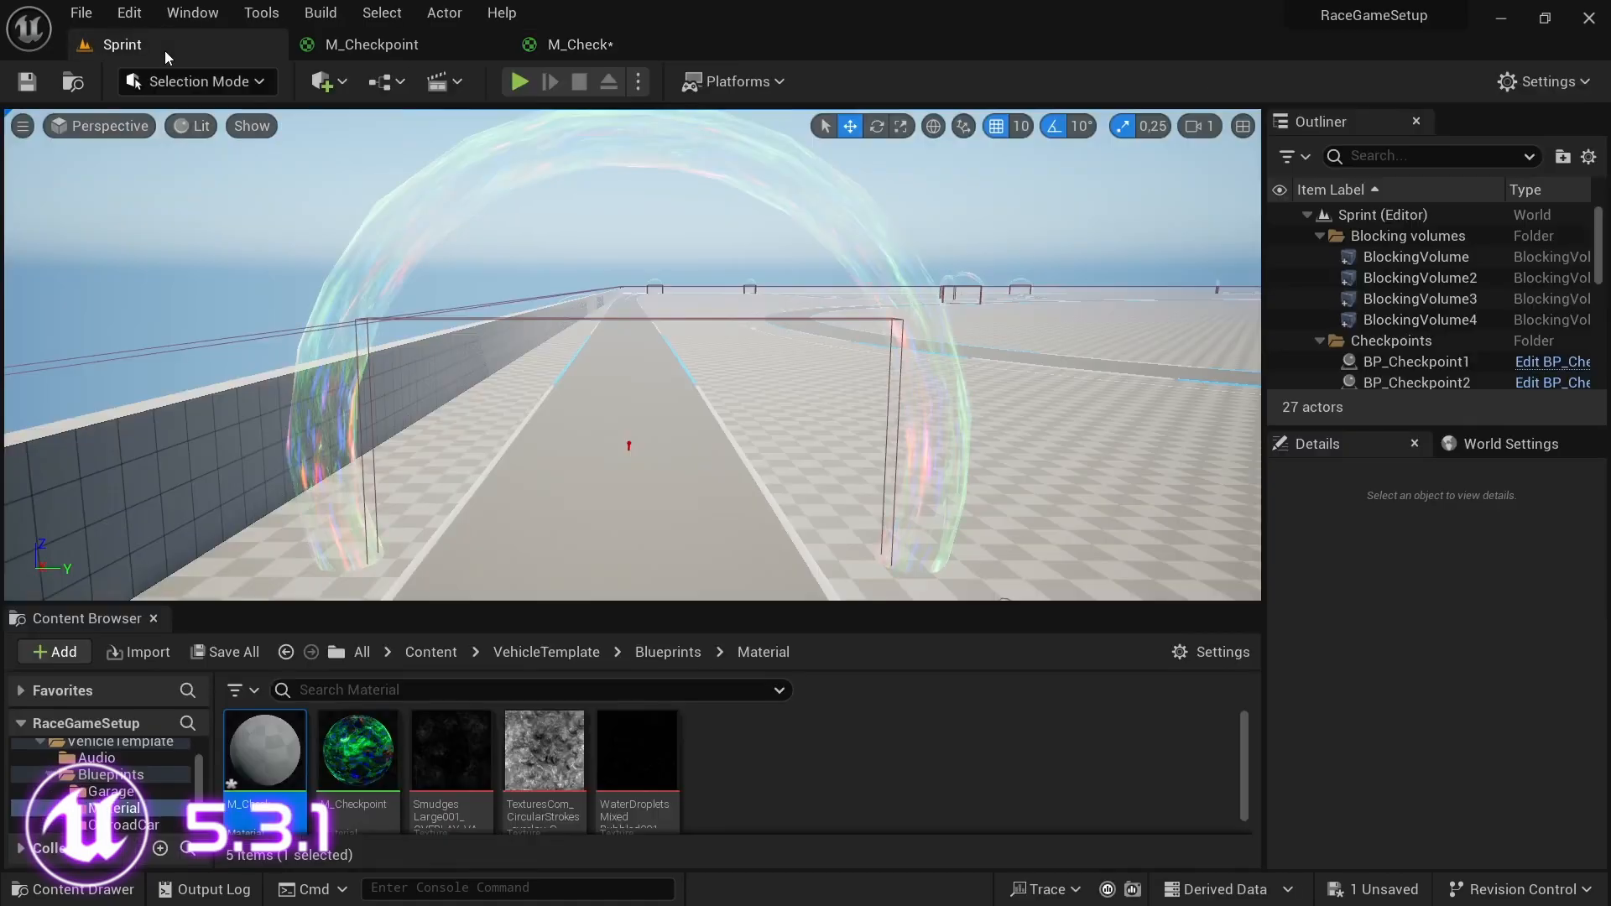
left_click(451, 751)
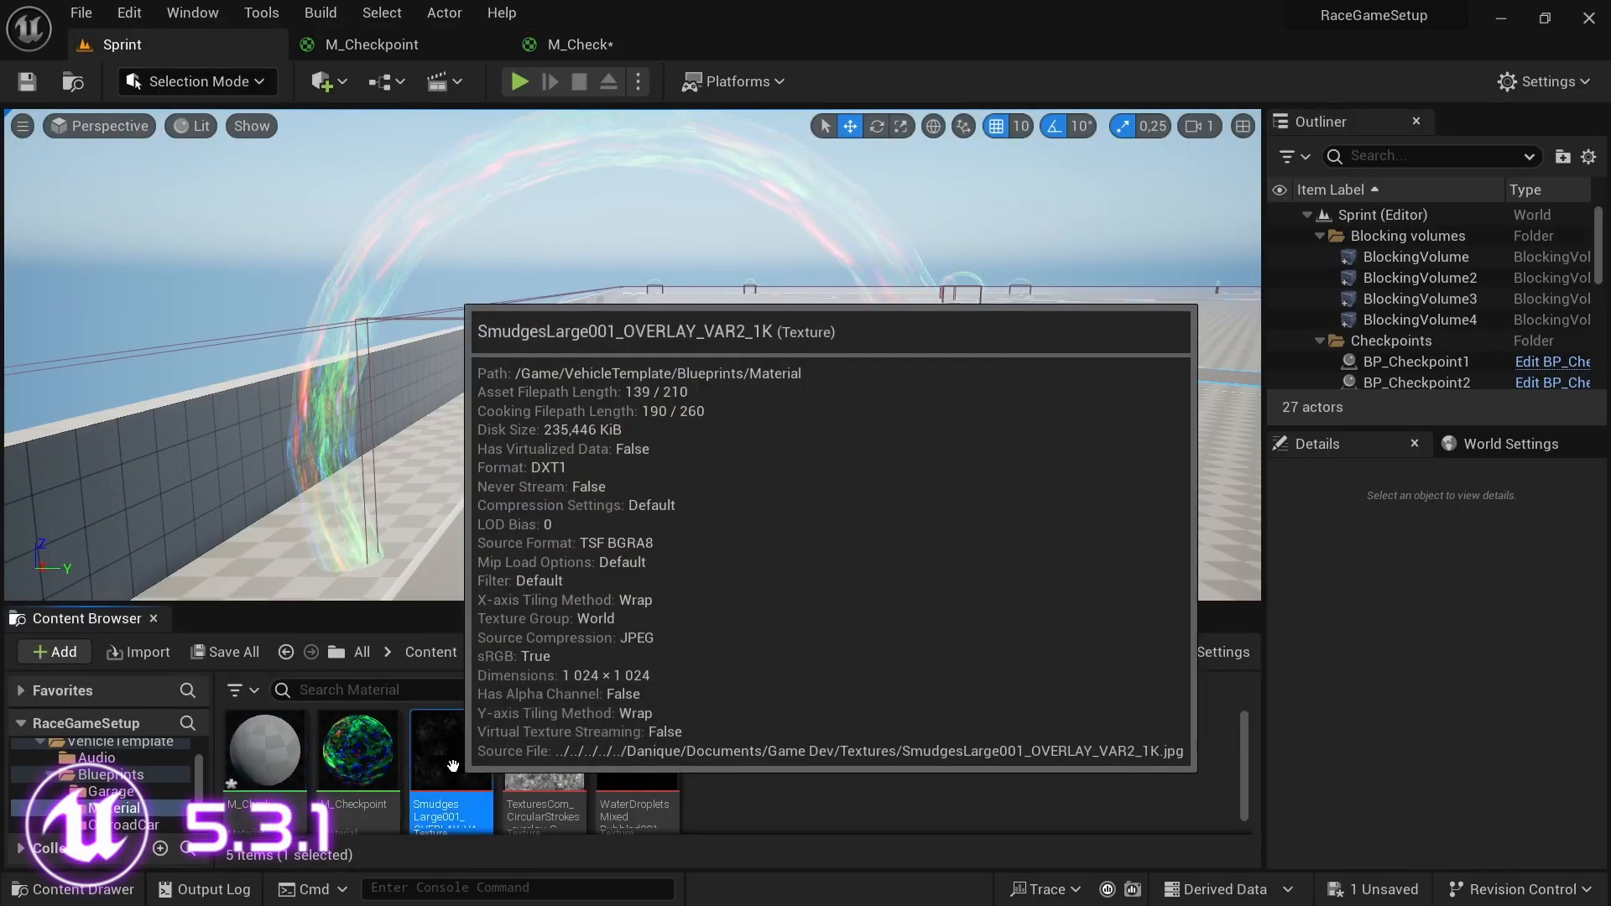
left_click(235, 652)
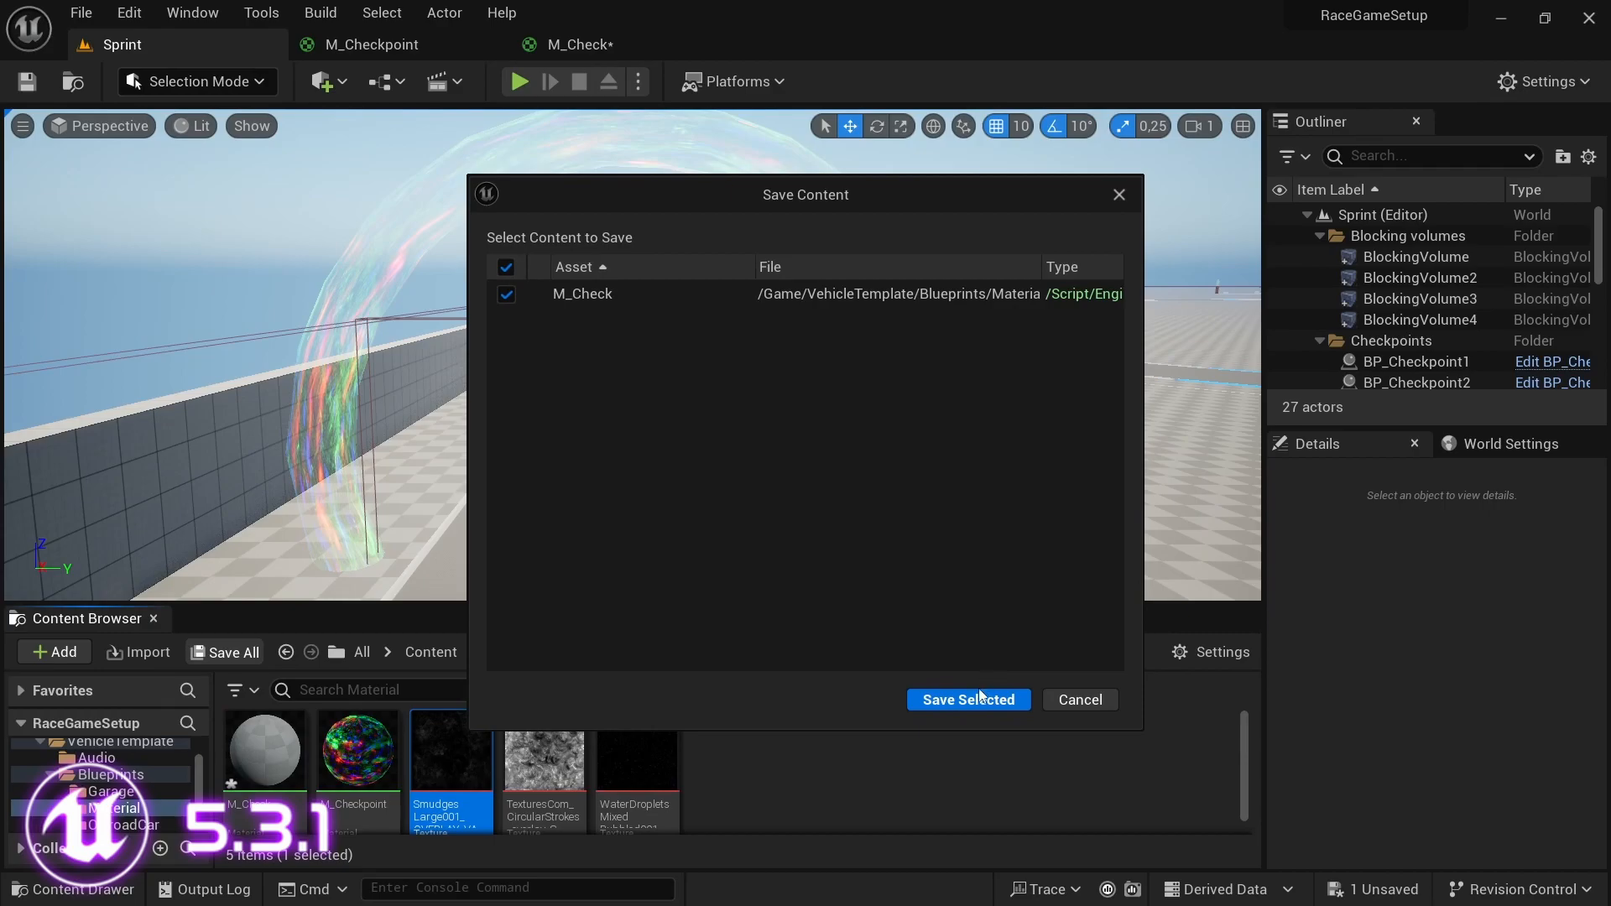
left_click(980, 695)
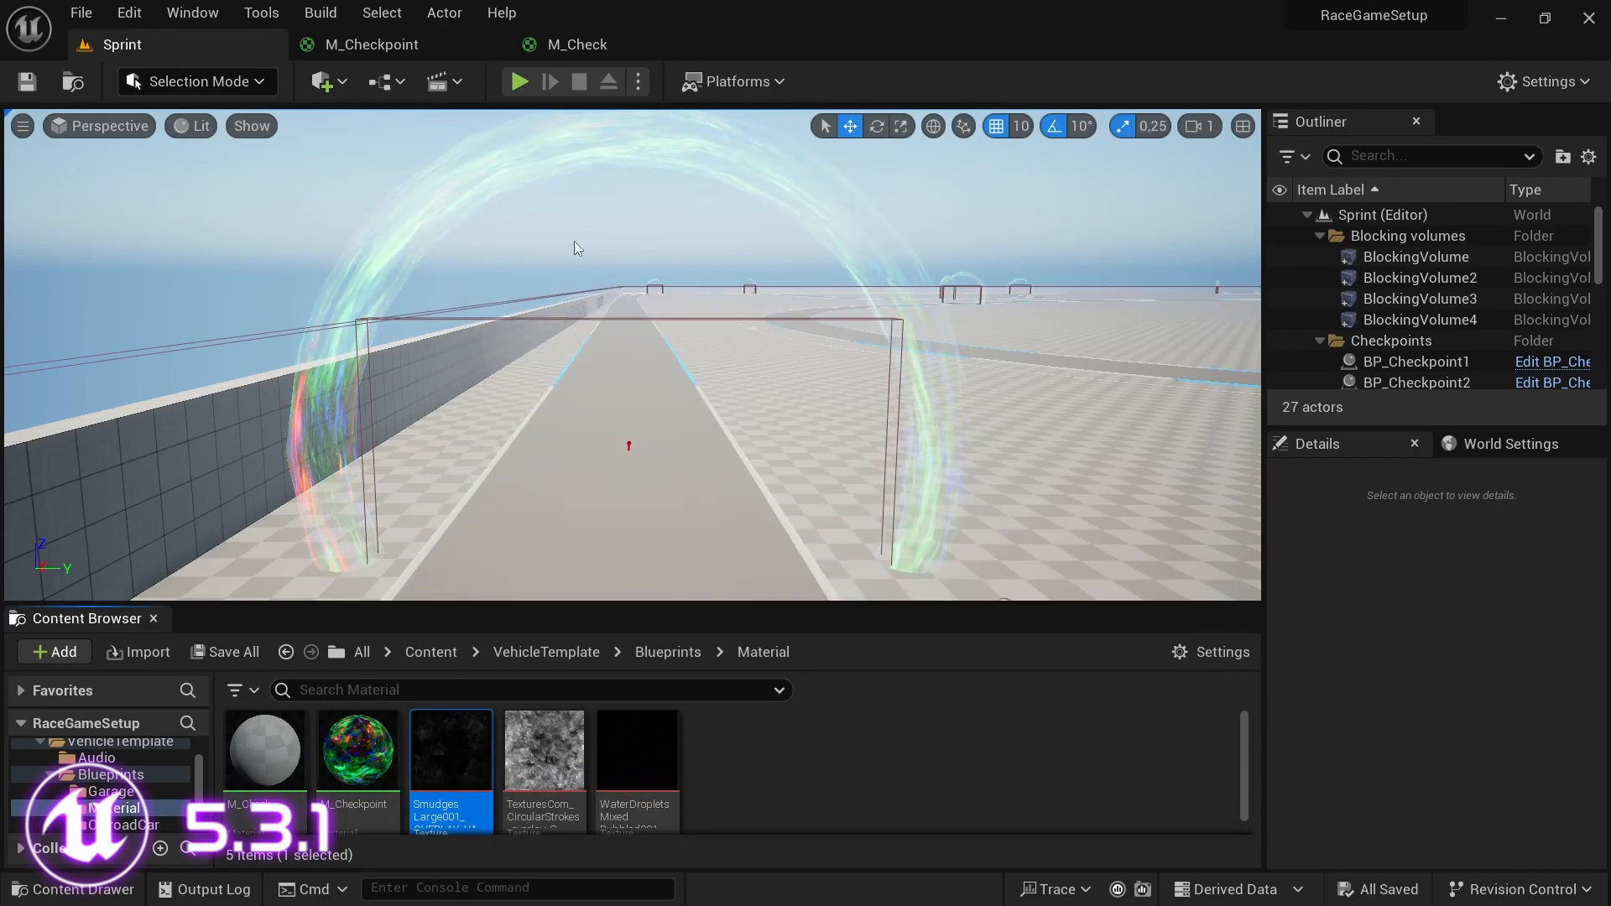
- Add a Texture Sample node that uses the selected smudges texture to the M_Check graph, well ahead of the Slab node
left_click(581, 47)
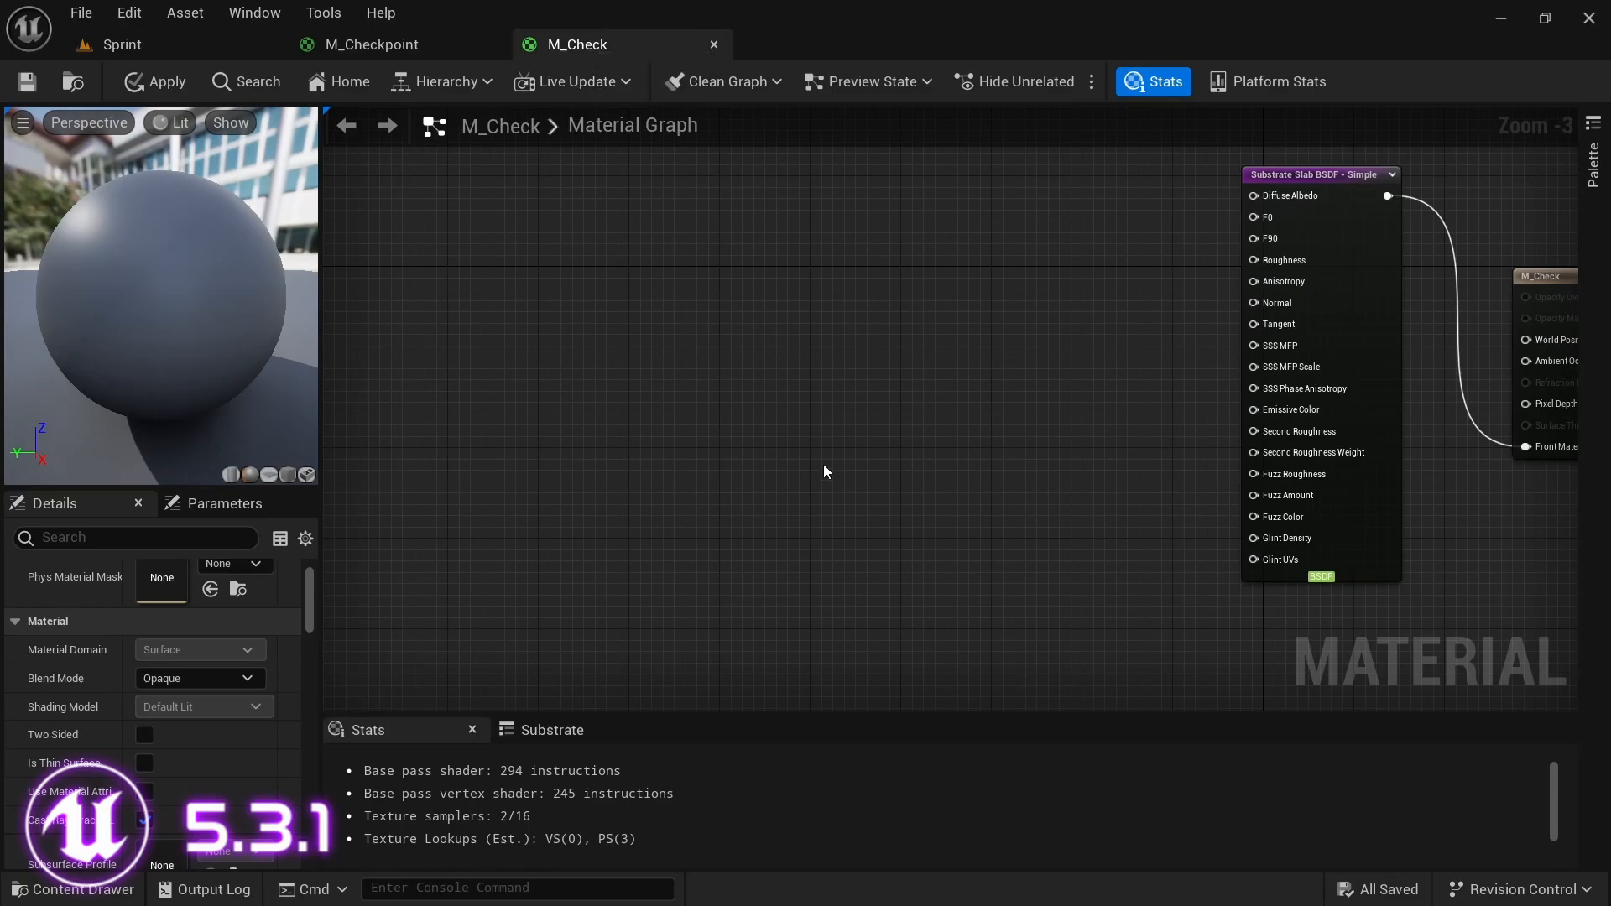
left_click(775, 274)
left_click_drag(860, 283, 764, 237)
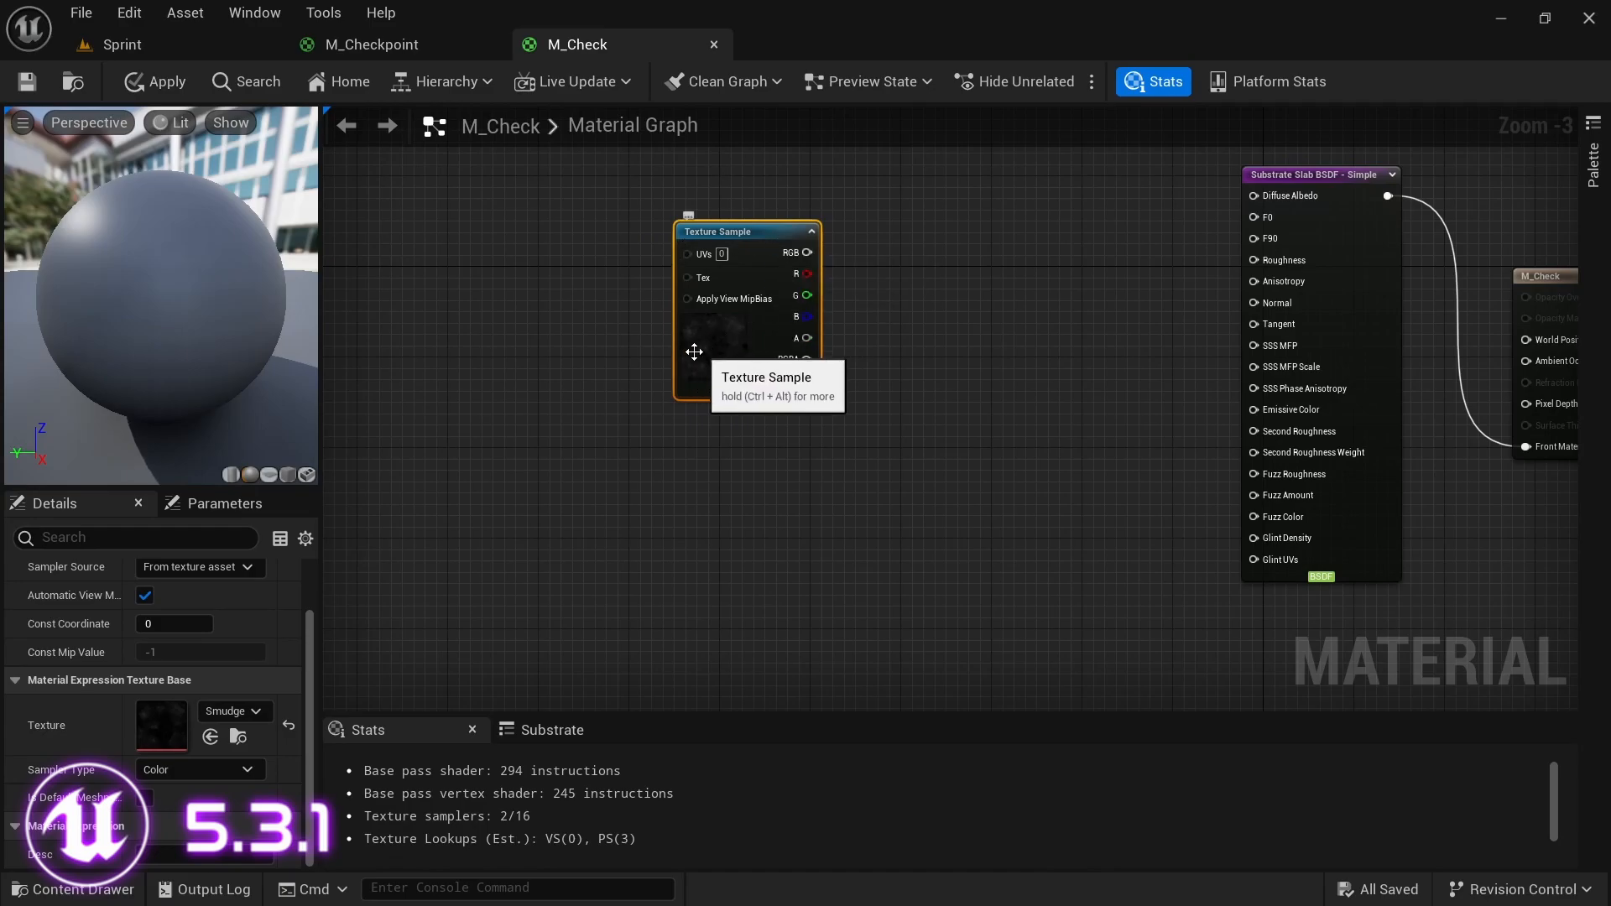
scroll(867, 310, "up", 1)
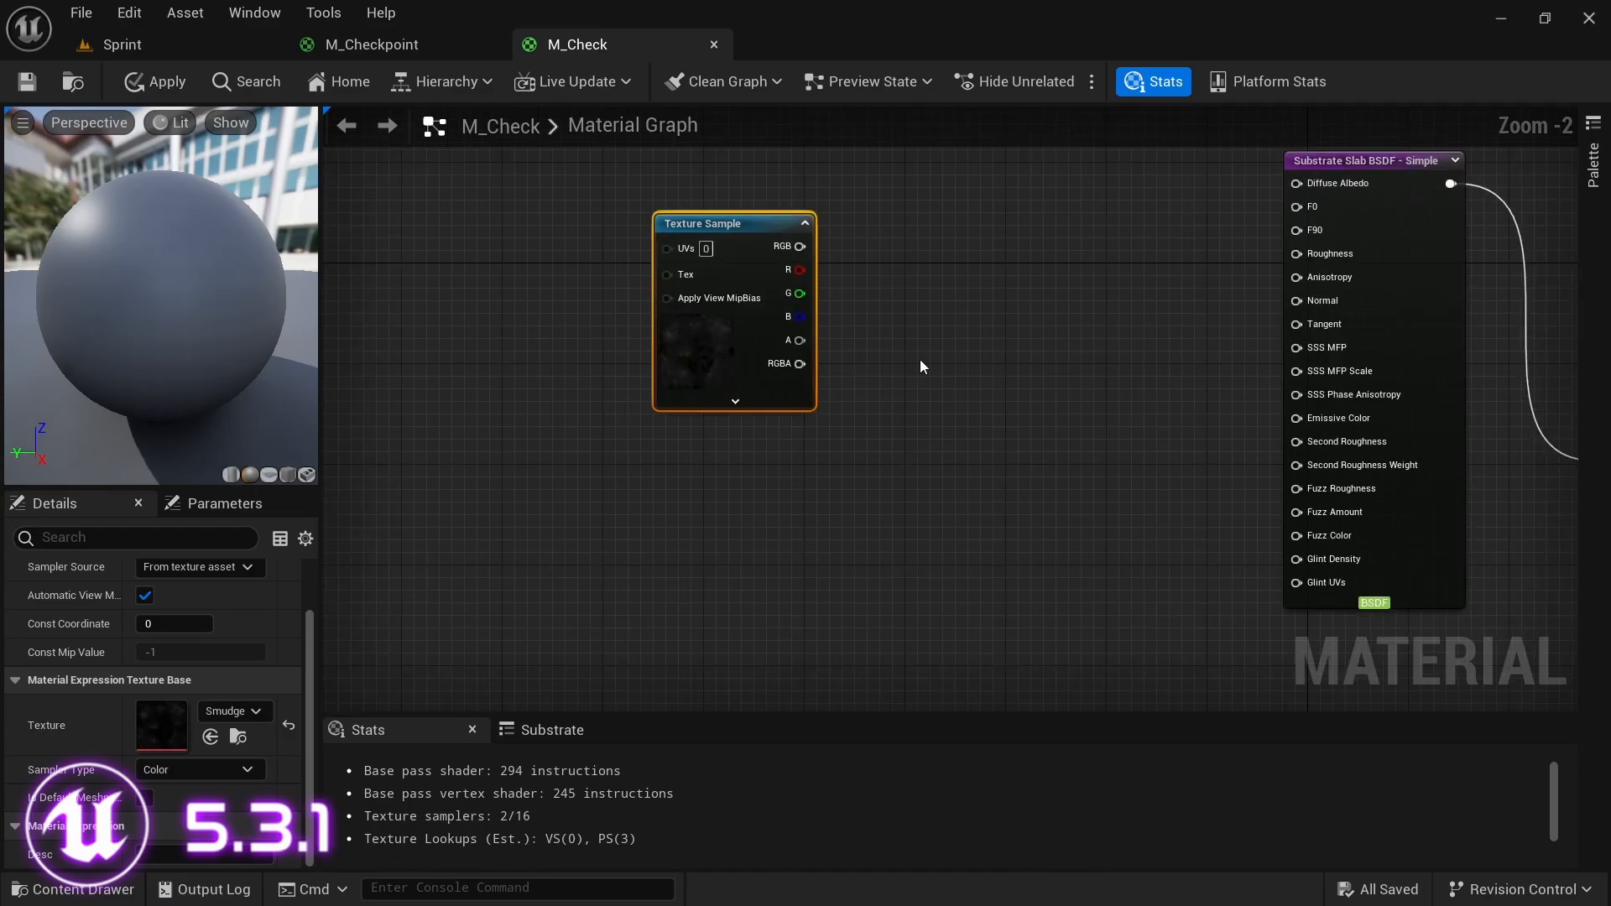
left_click_drag(718, 225, 773, 228)
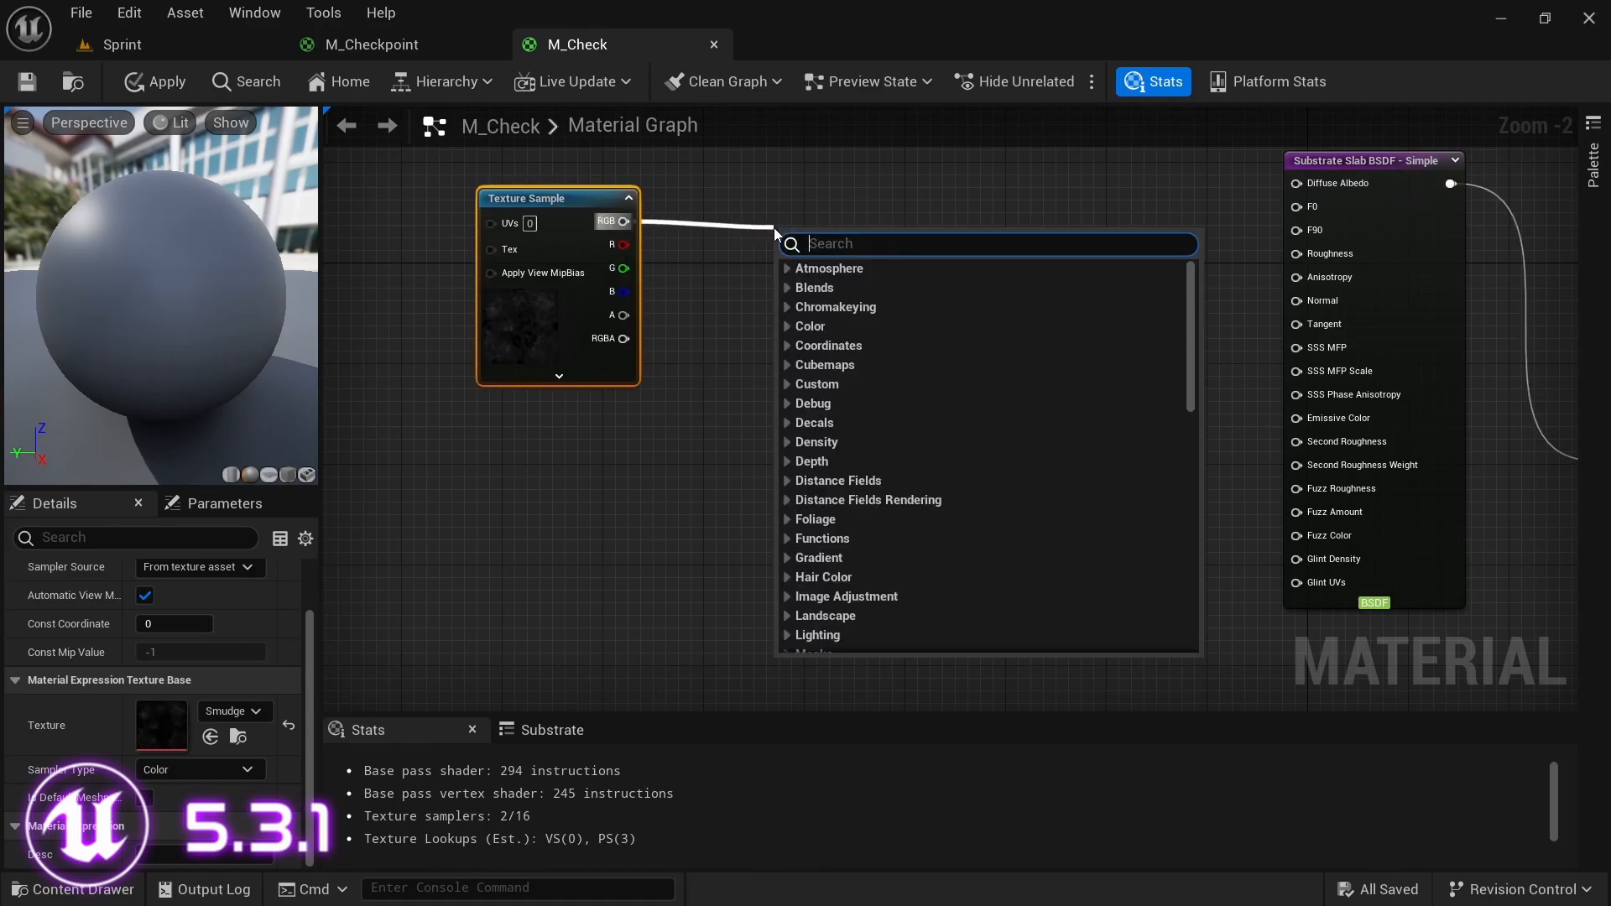
type("mul")
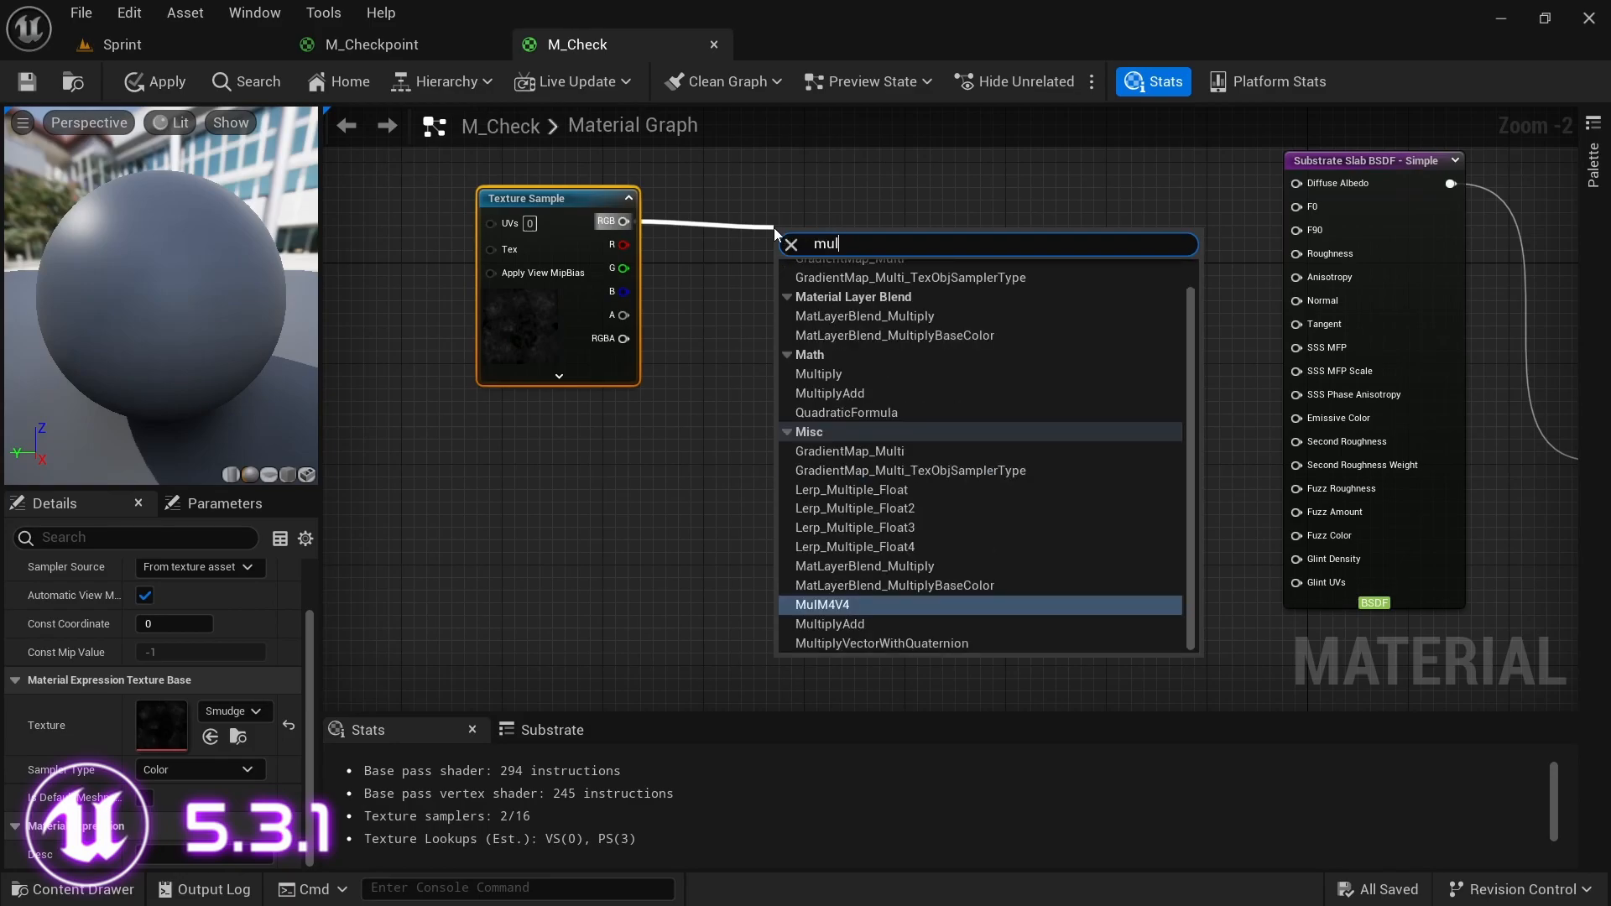
type("tiply")
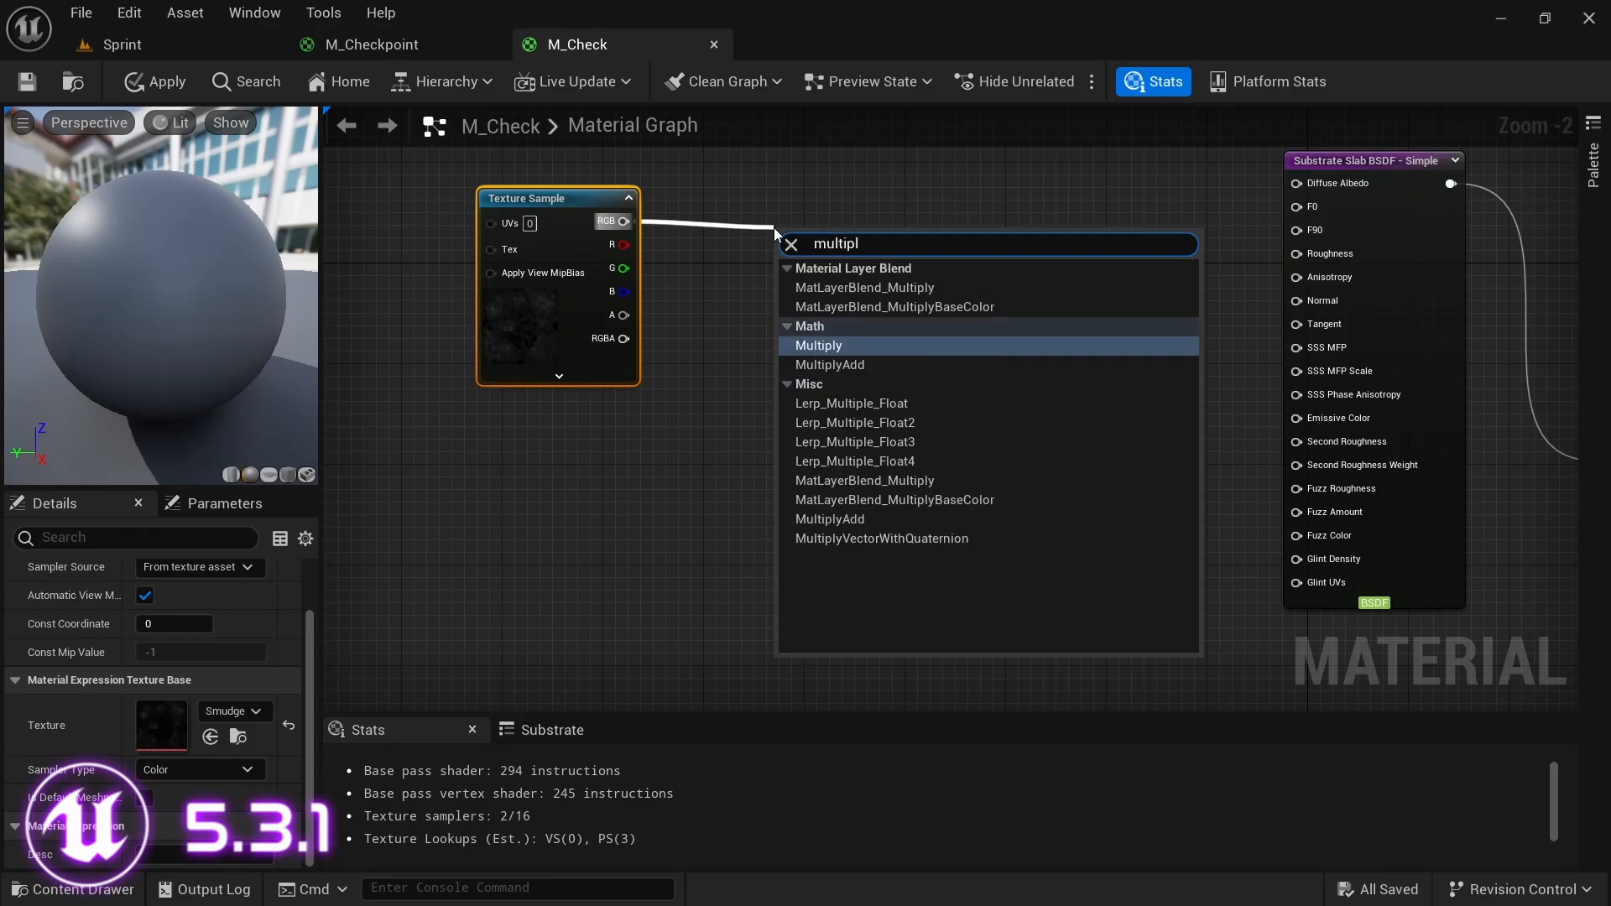
key("Return")
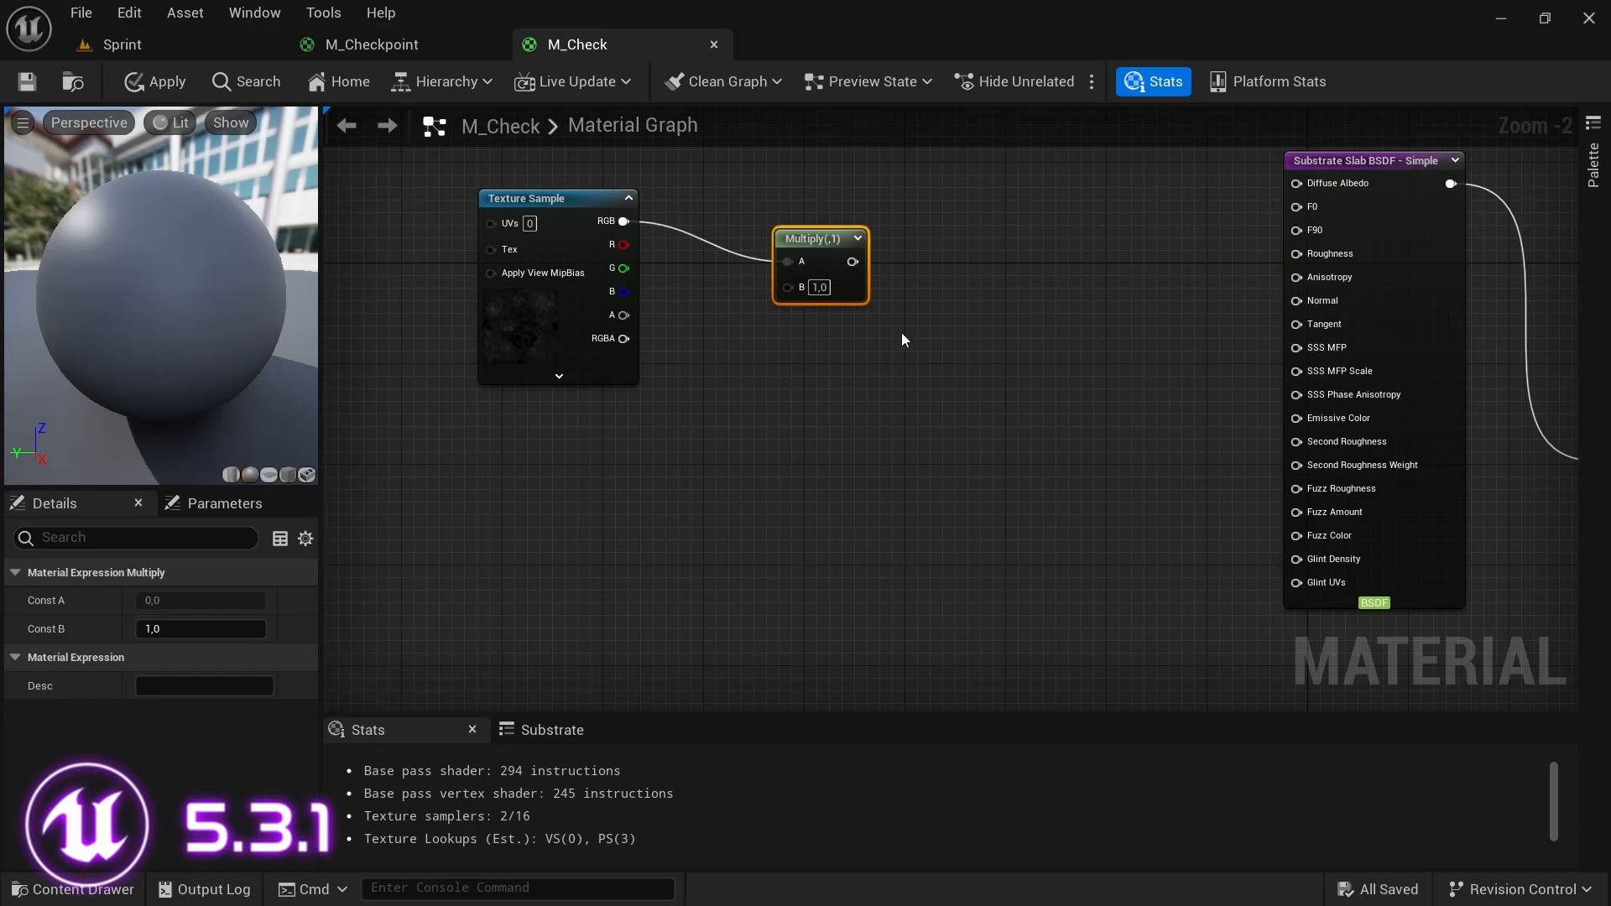
key("Delete")
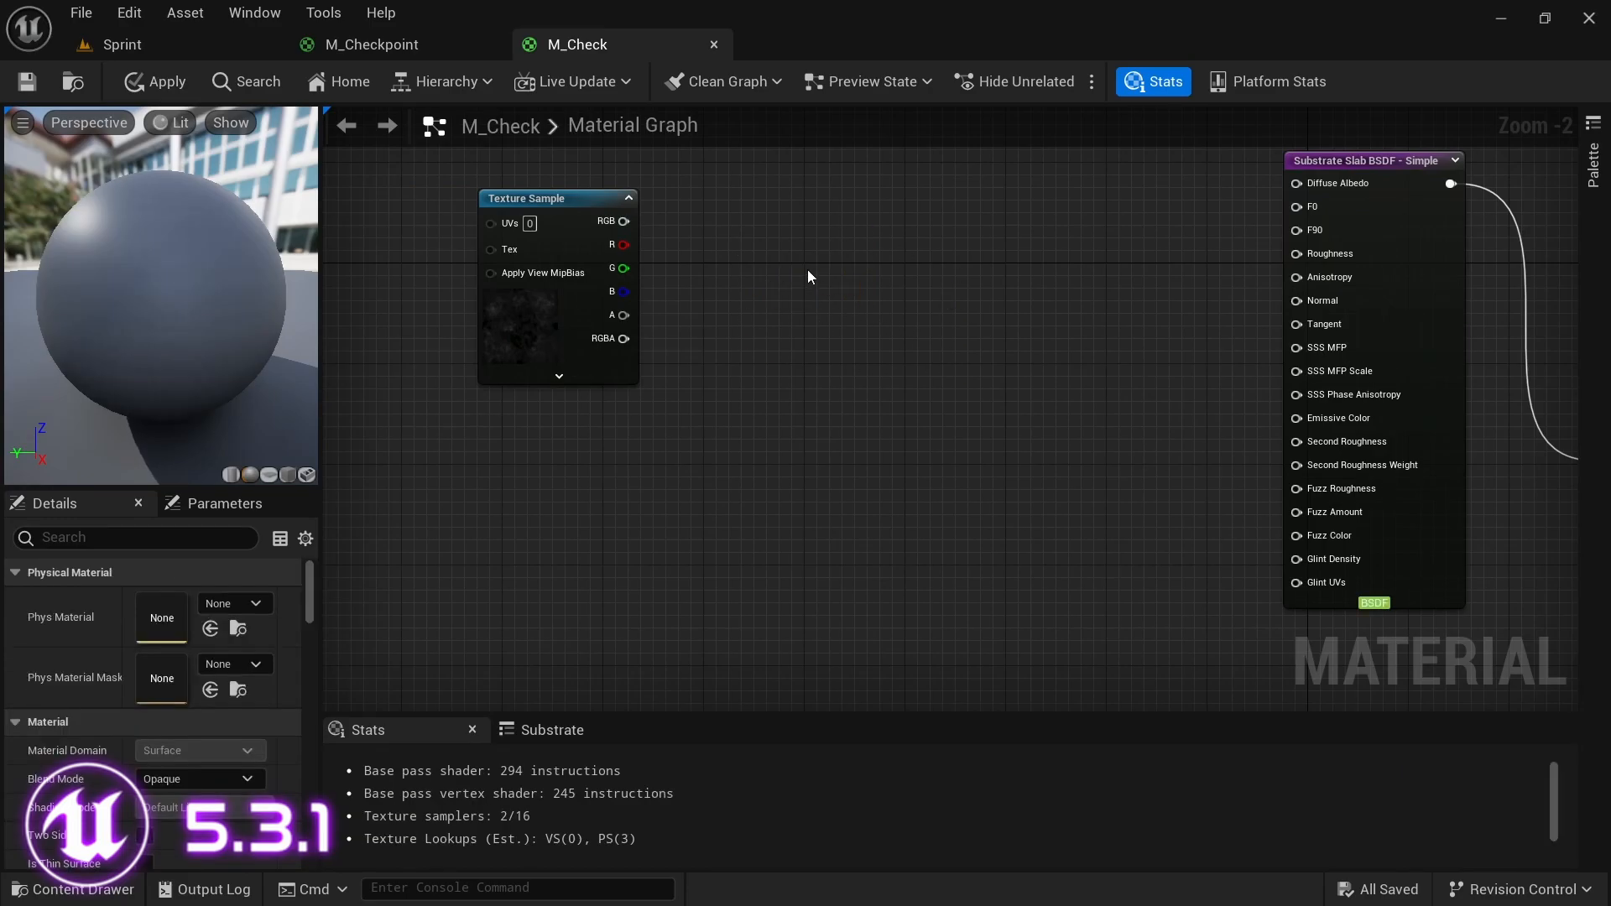
- Add a Multiply node after the Texture Sample, feeding RGB into its A input and its output into the Slab's Emissive Color
left_click(763, 216)
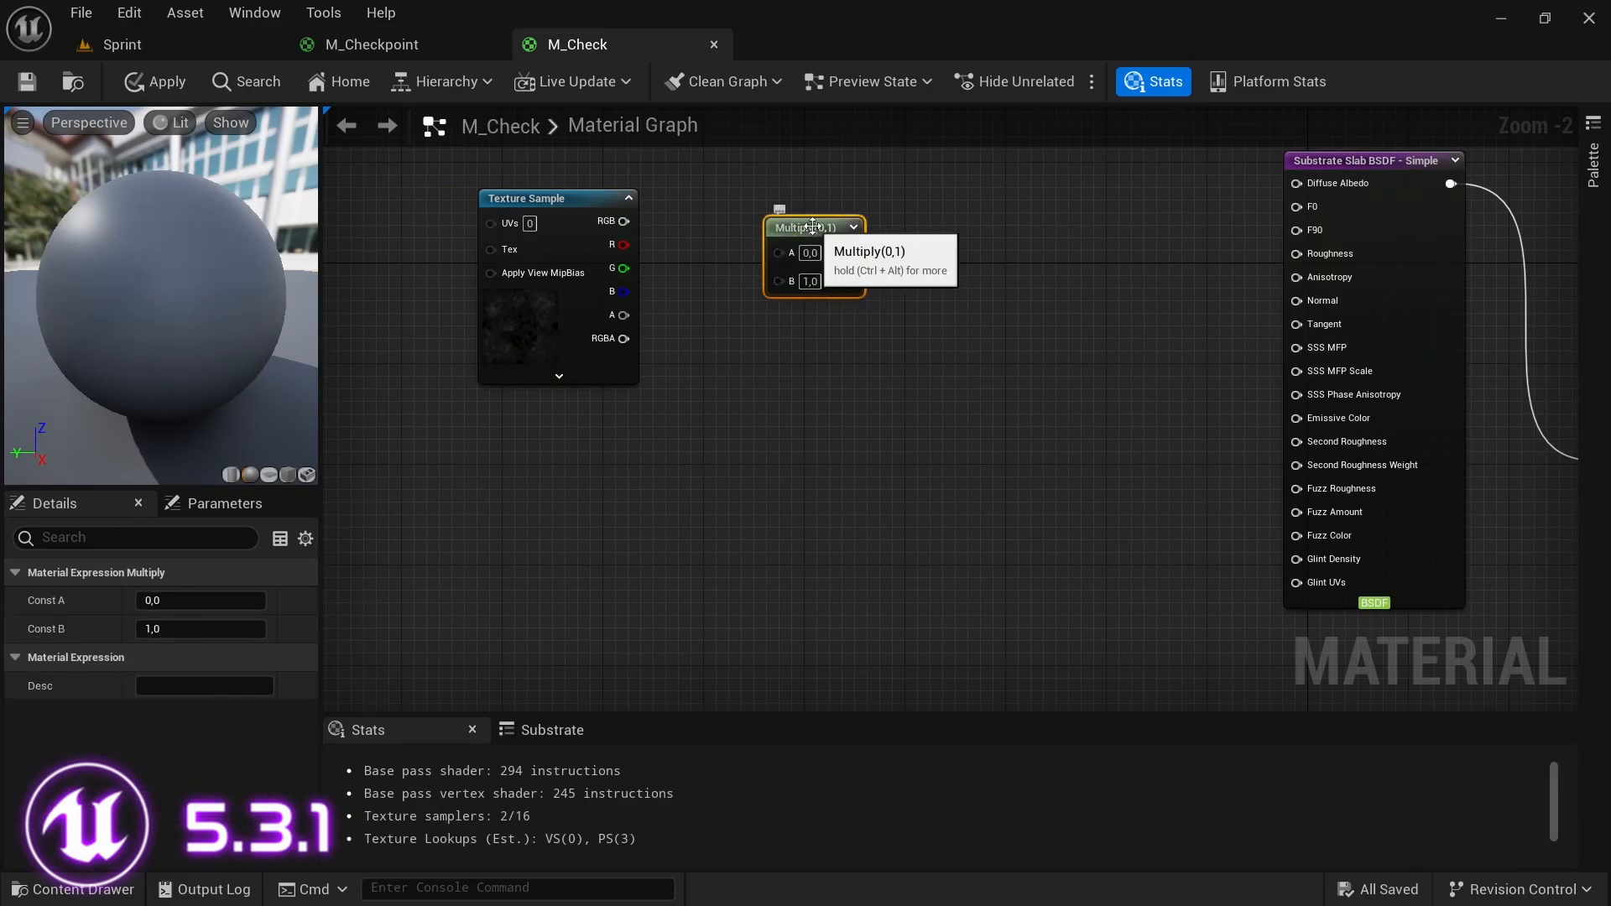
left_click_drag(798, 227, 793, 202)
left_click_drag(623, 221, 1299, 425)
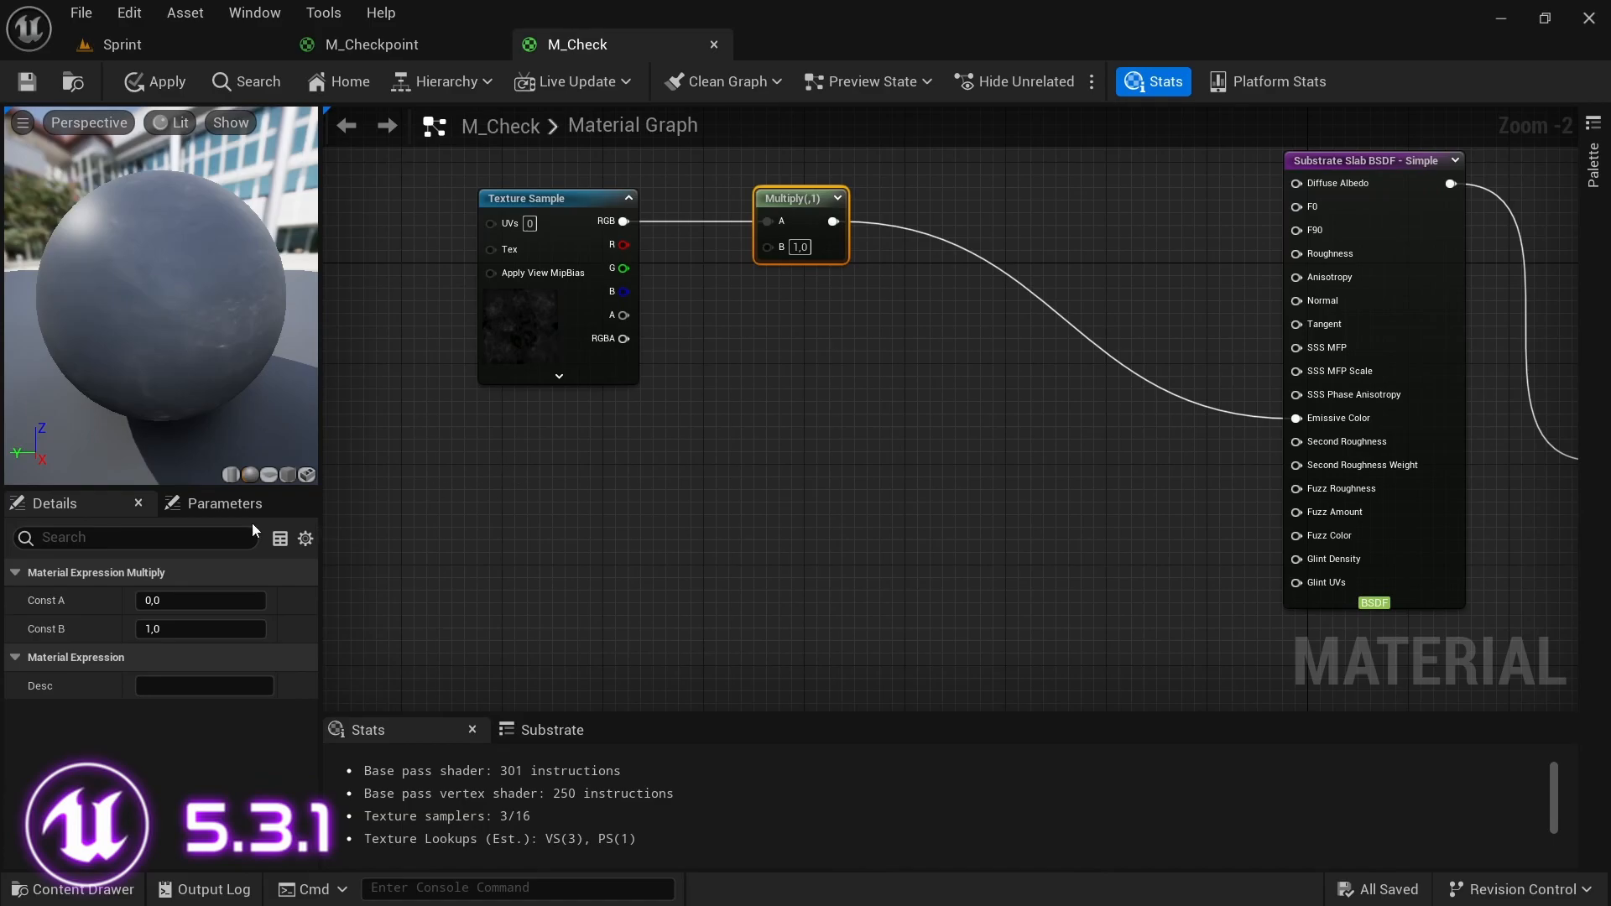
- Set the M_Check material's Blend Mode to Additive
left_click(122, 44)
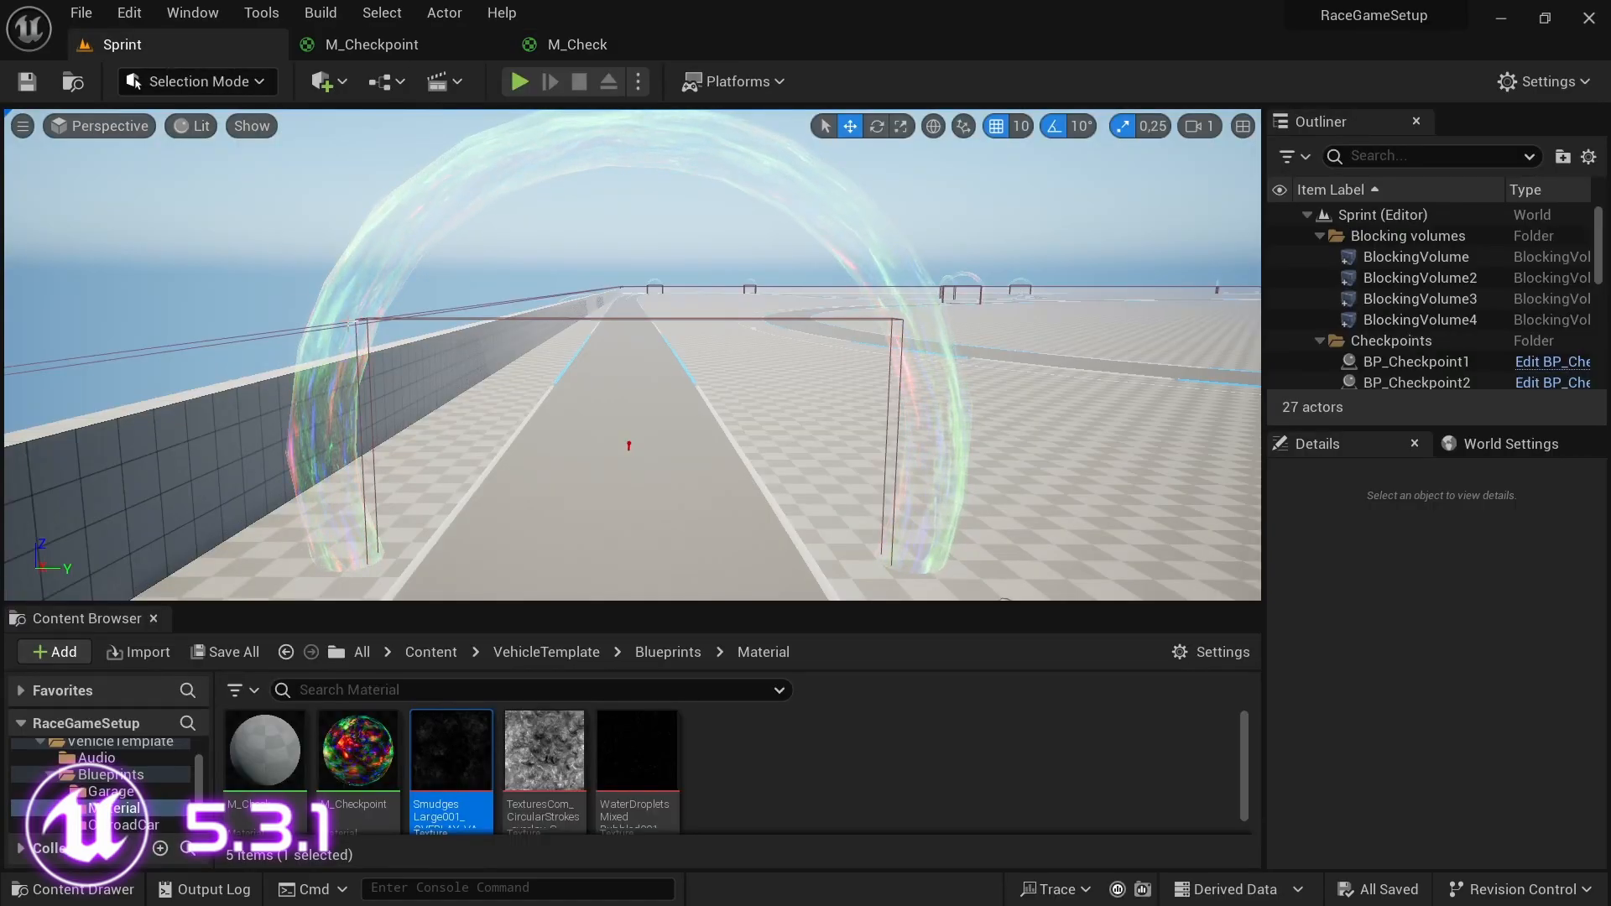
left_click(573, 44)
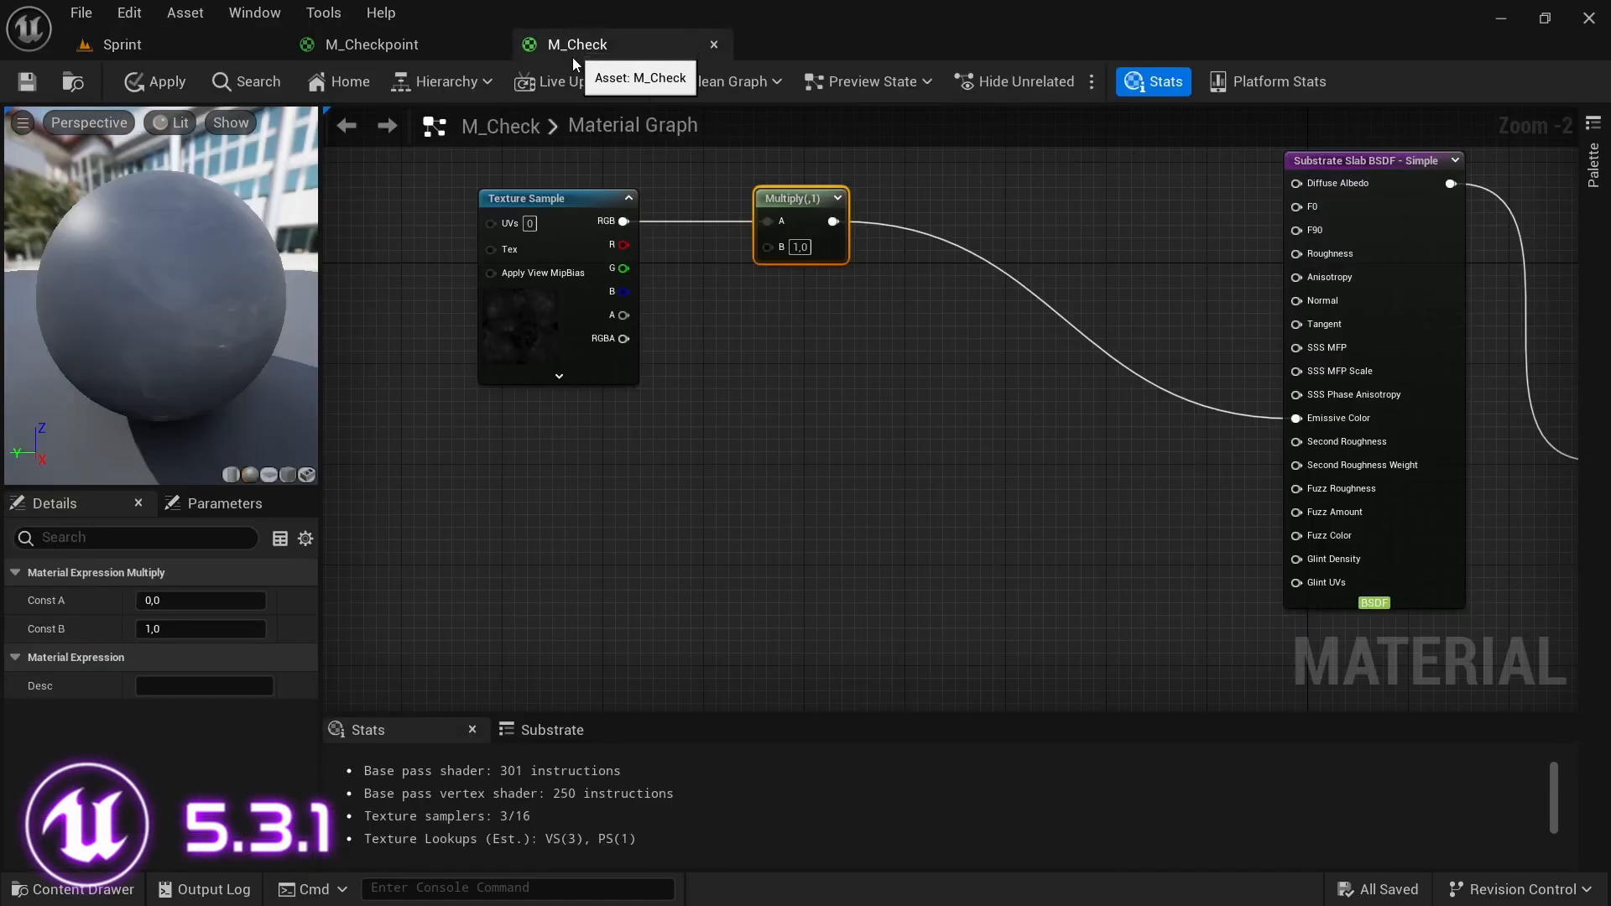
right_click_drag(1134, 520, 653, 521)
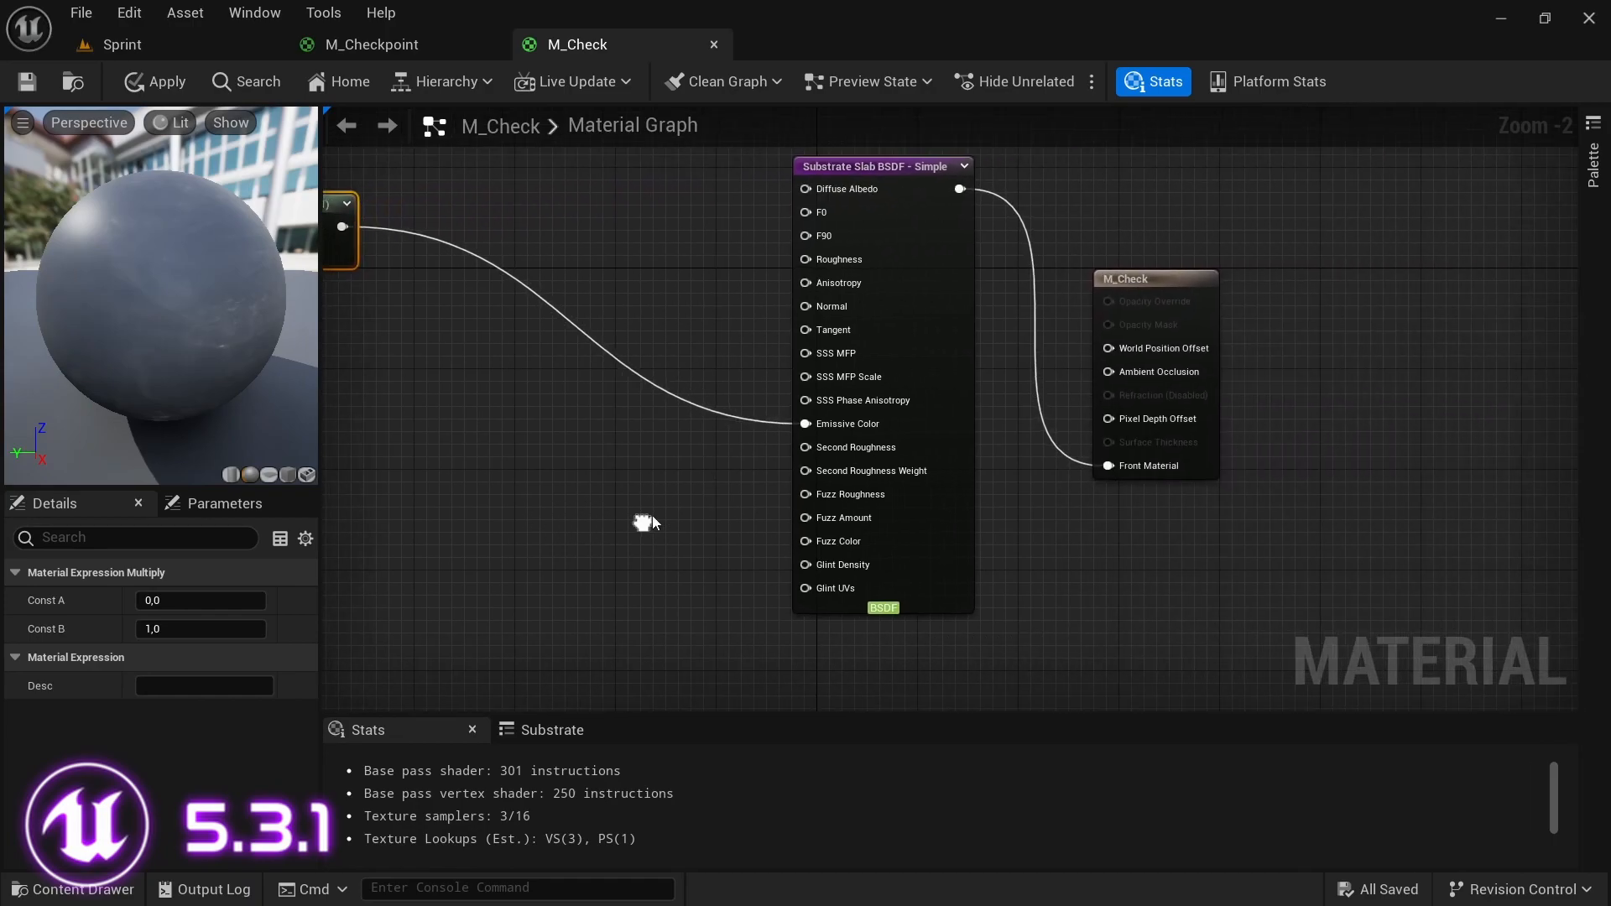
left_click(1158, 285)
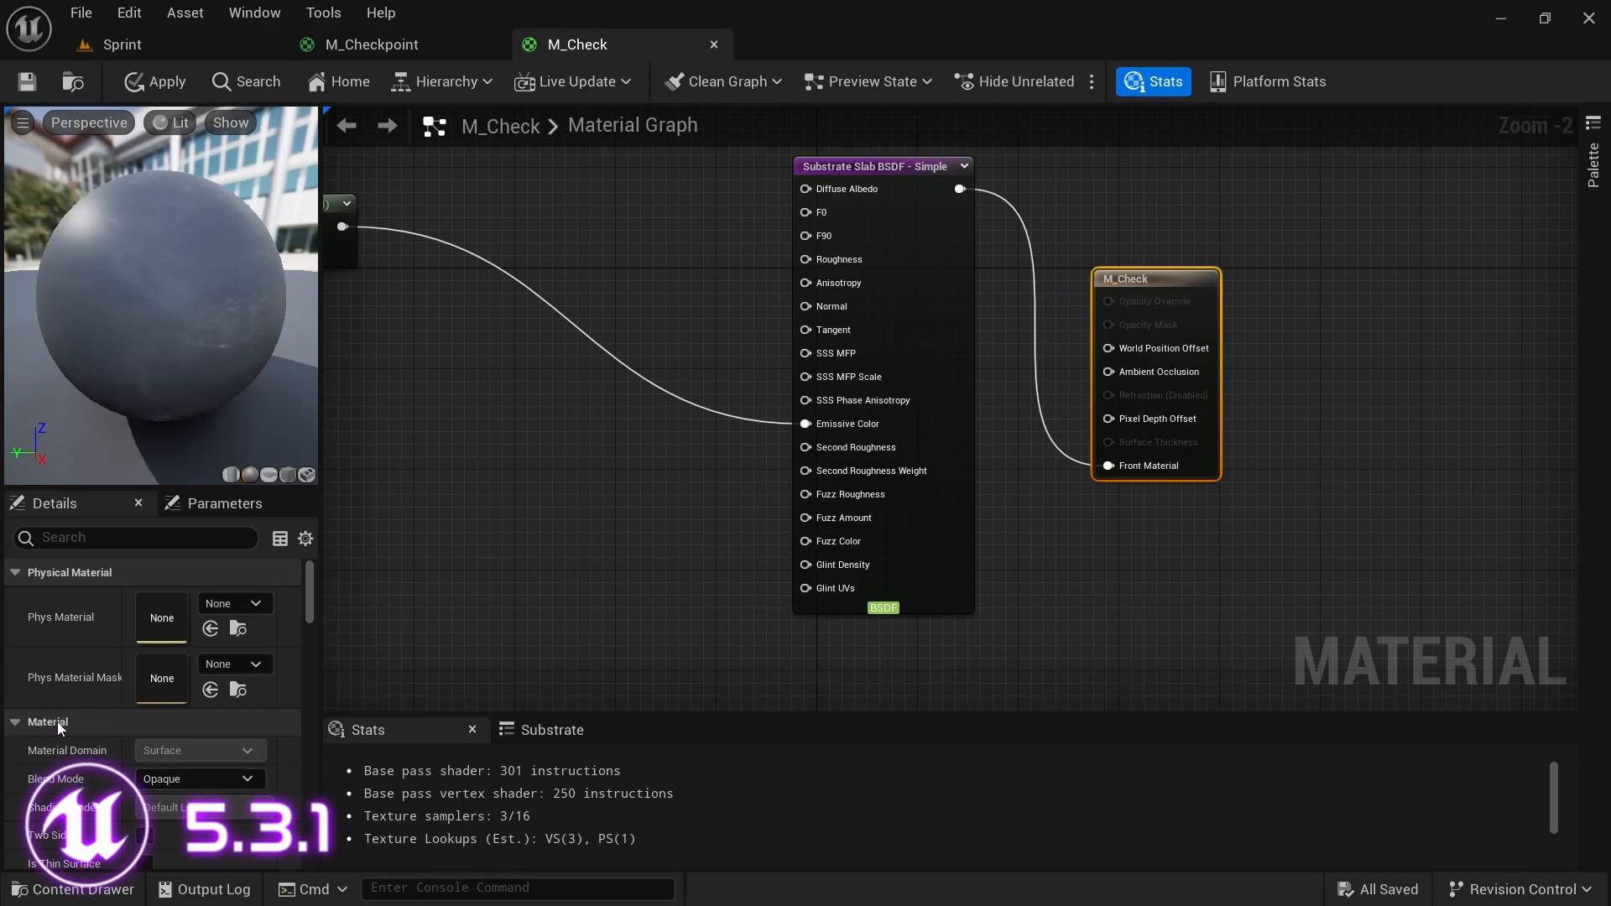
left_click(223, 780)
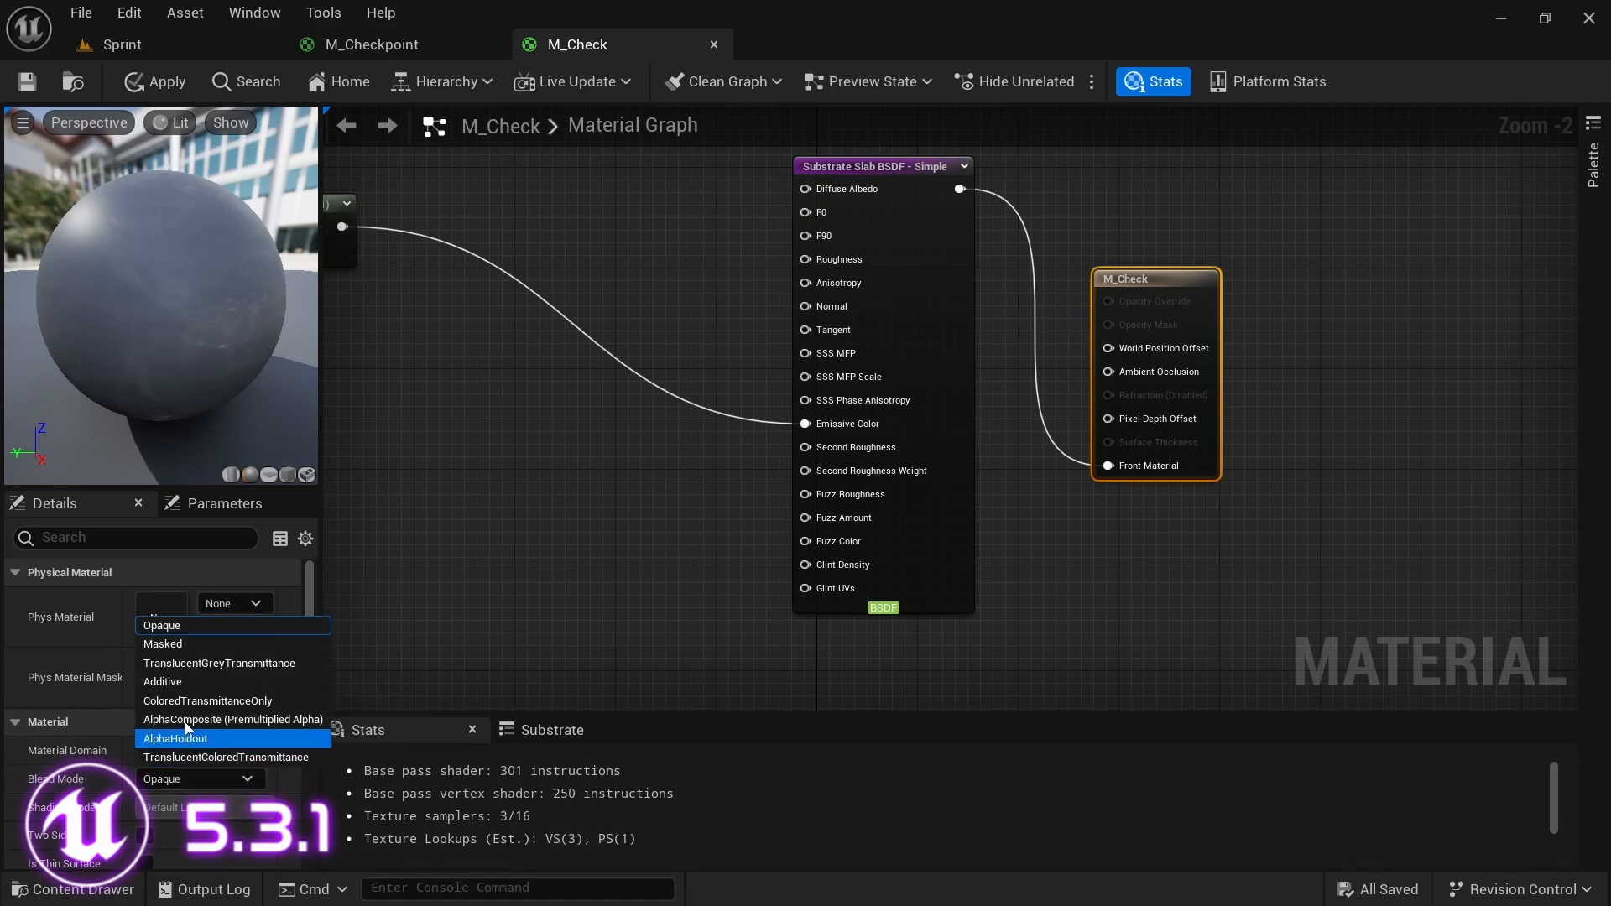
left_click(168, 681)
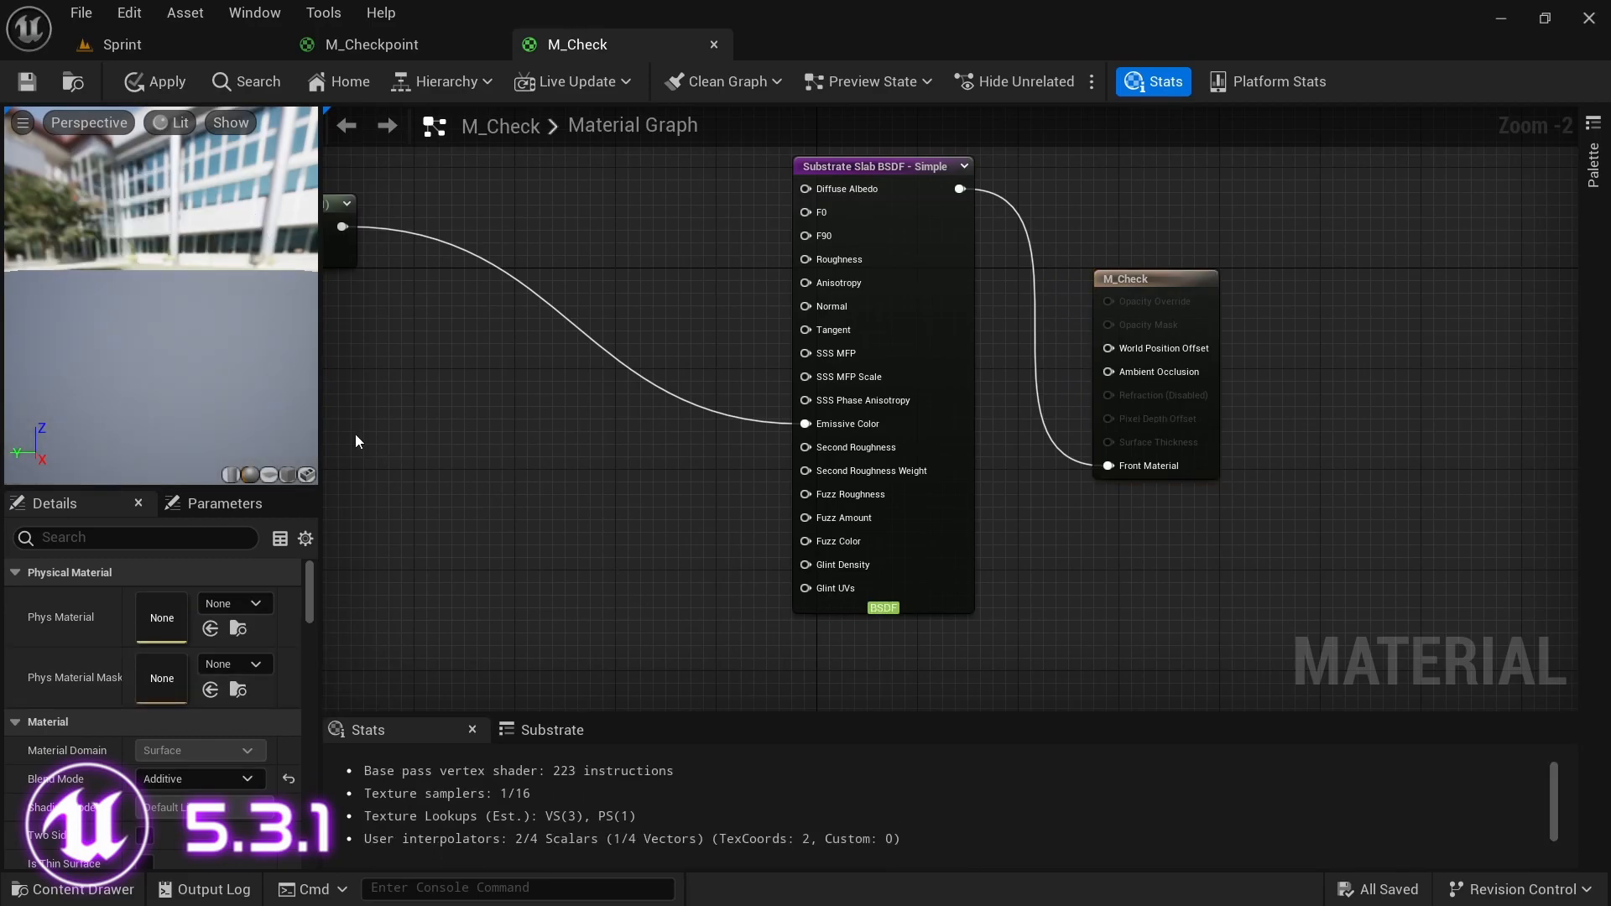
- Add a Panner node connected to the UVs input of the Texture Sample
left_click_drag(571, 535, 841, 546)
right_click_drag(522, 508, 1003, 527)
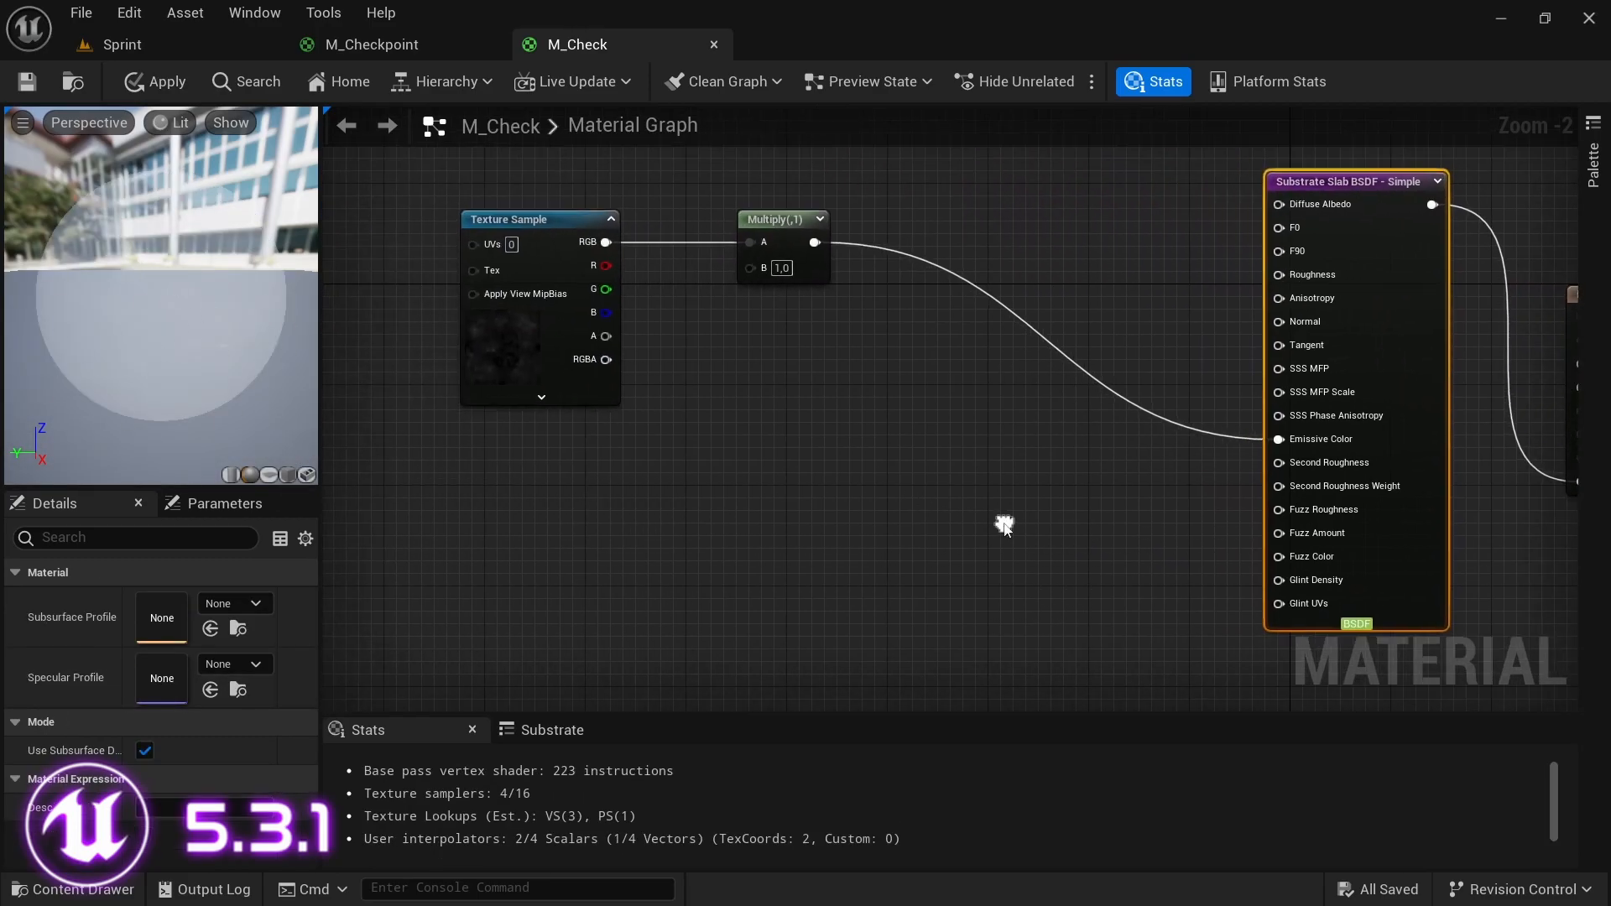
left_click(946, 500)
right_click_drag(581, 505, 719, 504)
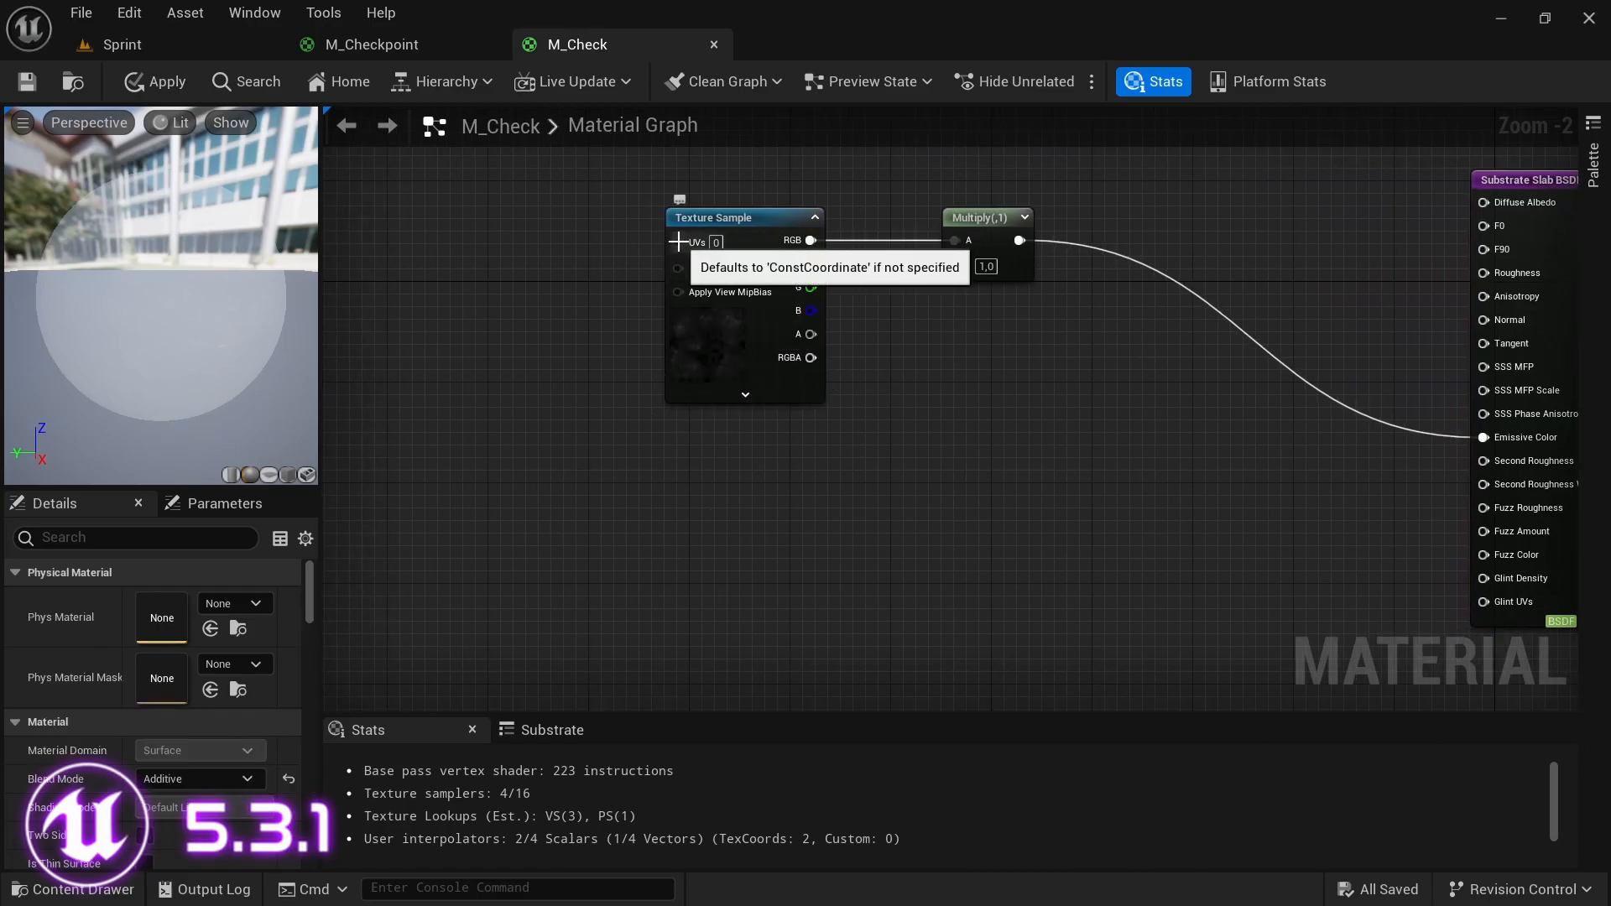
left_click_drag(677, 243, 497, 244)
type("panner")
key("Return")
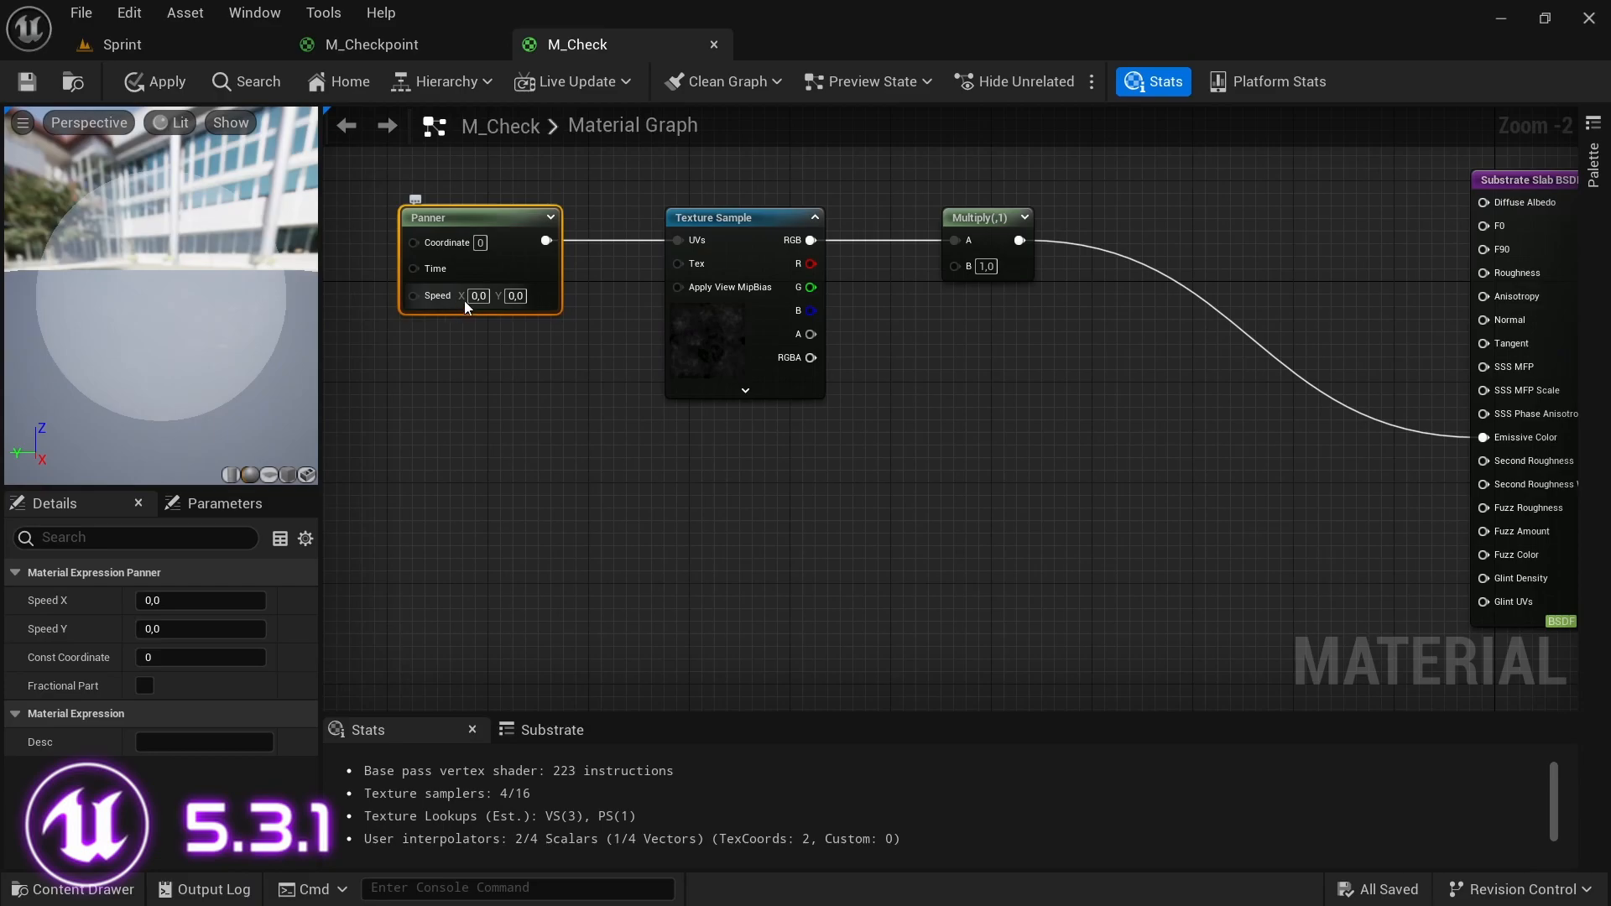
- Set the Panner's speed to 0,1 in X and -0,1 in Y
type("0,1")
left_click(508, 320)
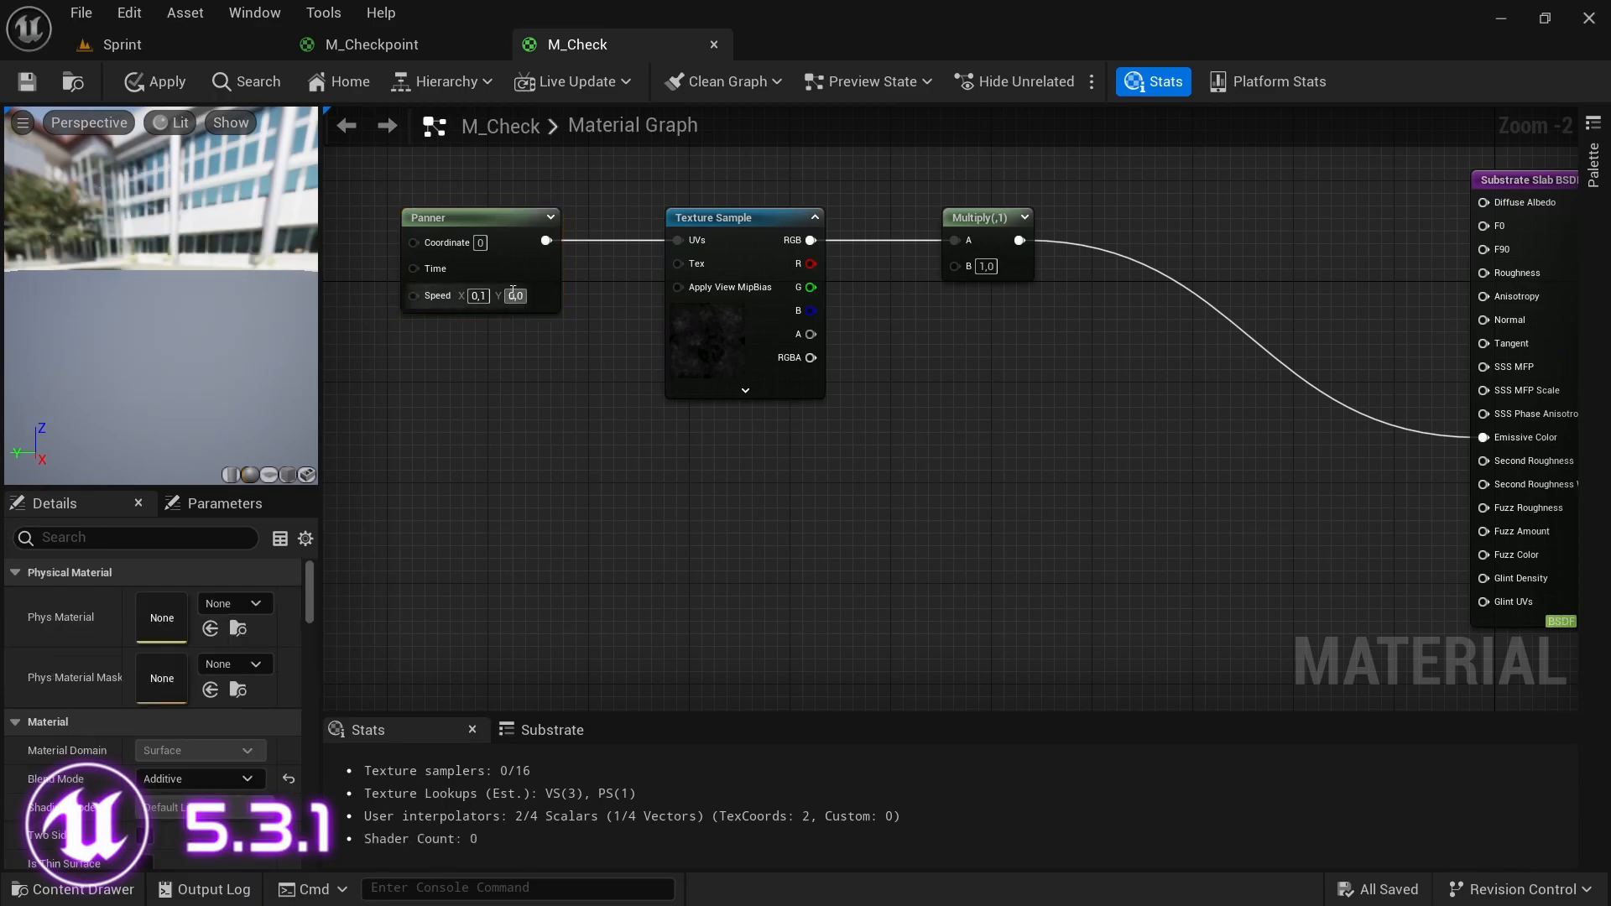
type("-")
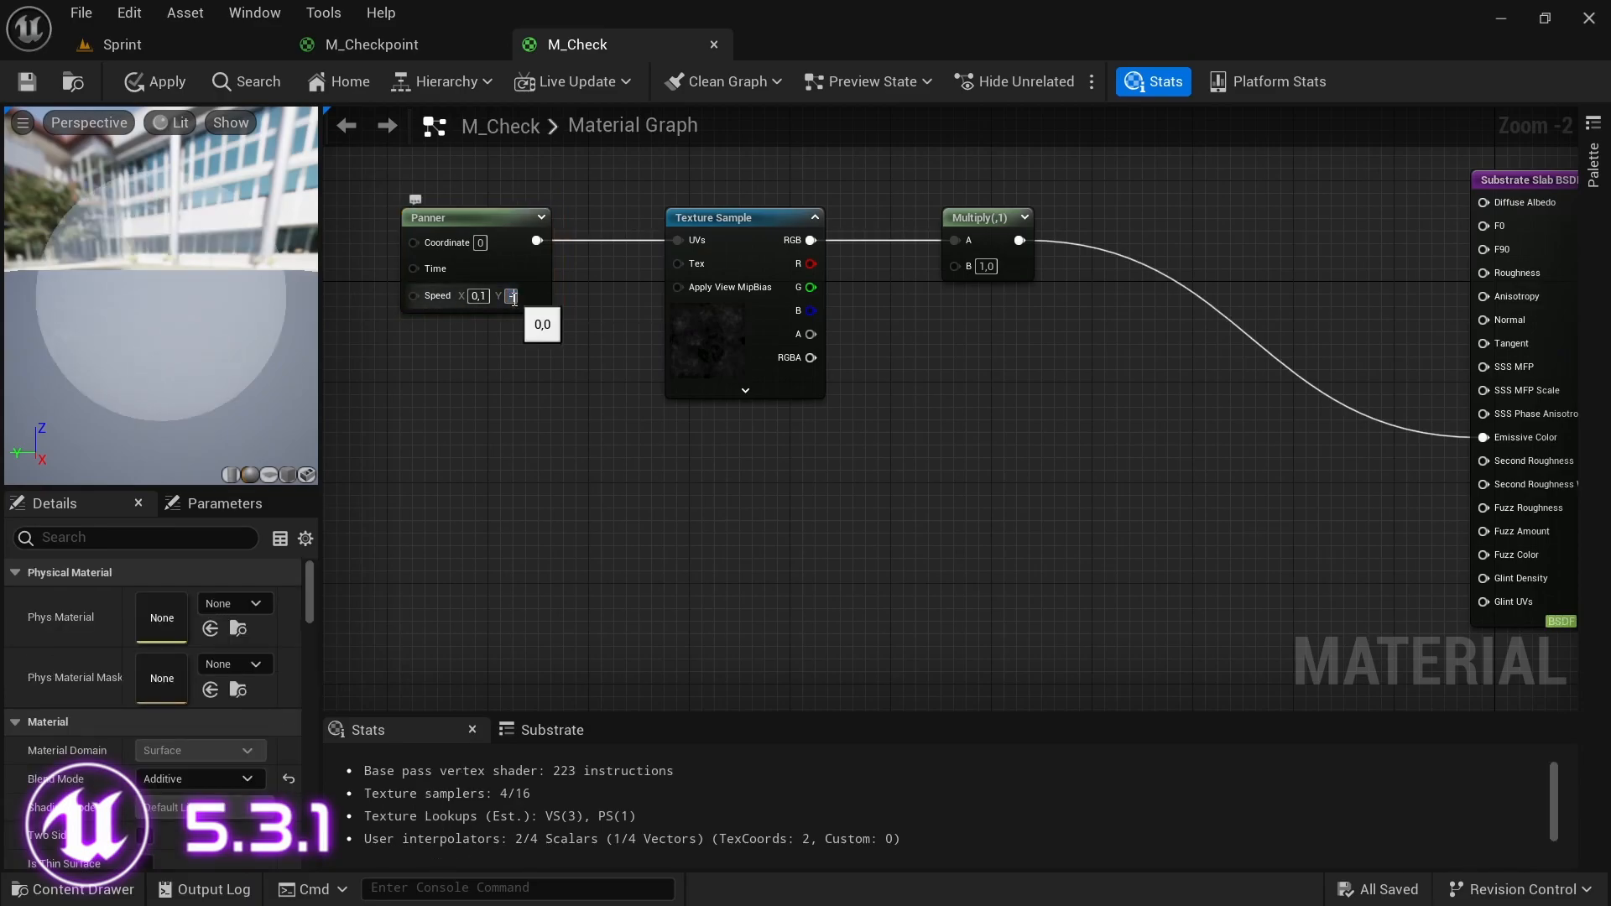
type("0,1")
key("Return")
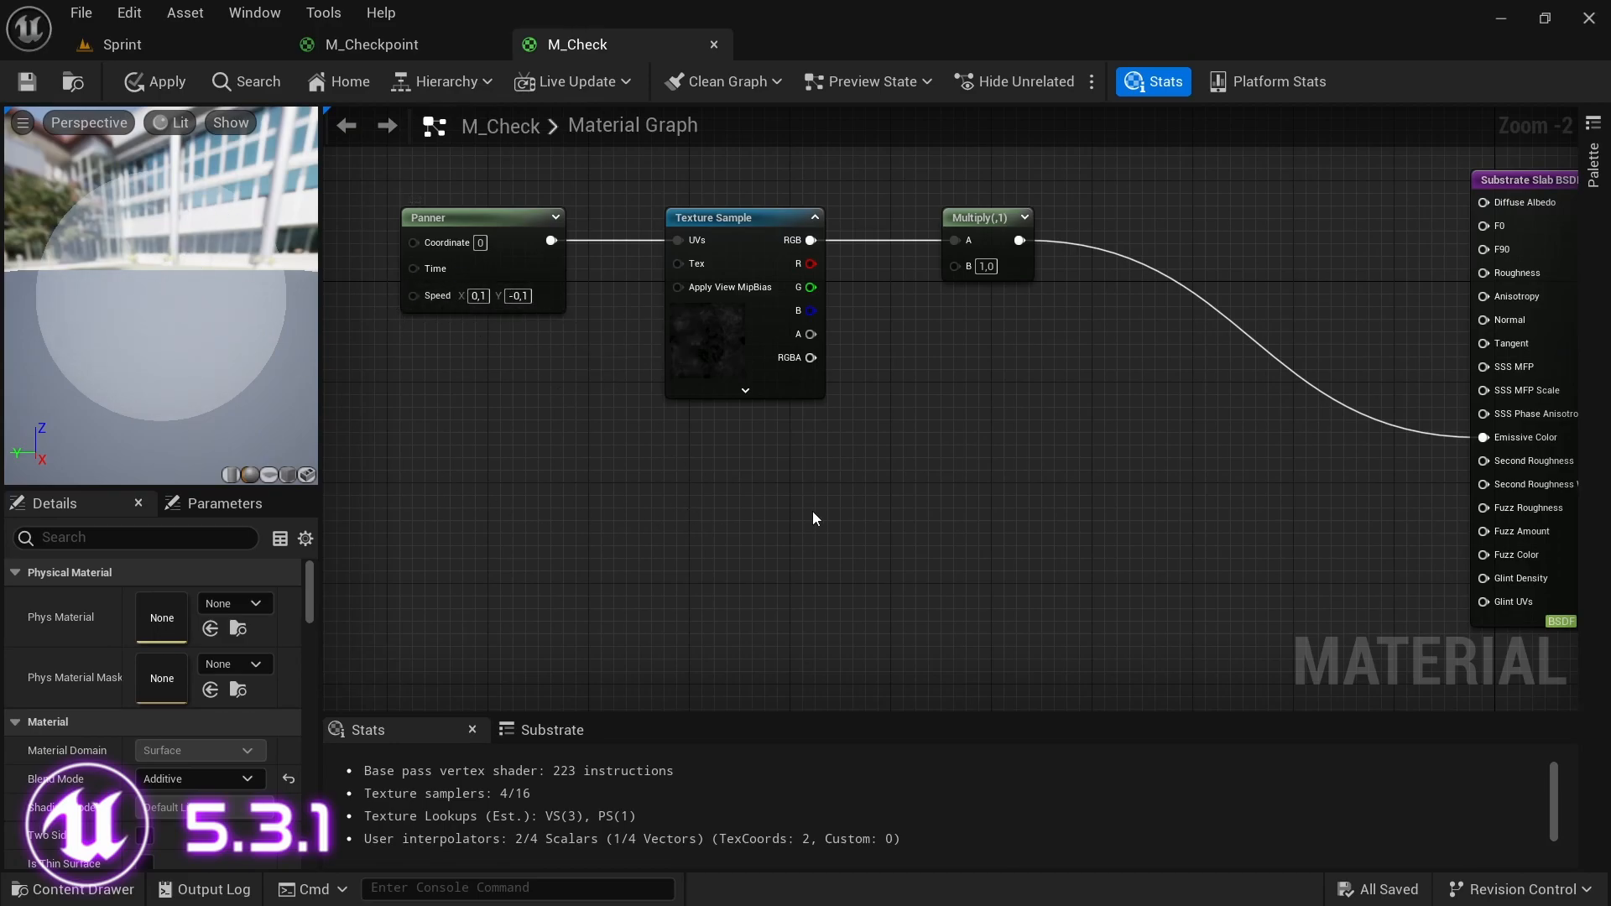
- Move the Panner, Texture Sample and Multiply nodes together farther away from the Slab node
right_click_drag(886, 505, 690, 491)
scroll(877, 497, "down", 1)
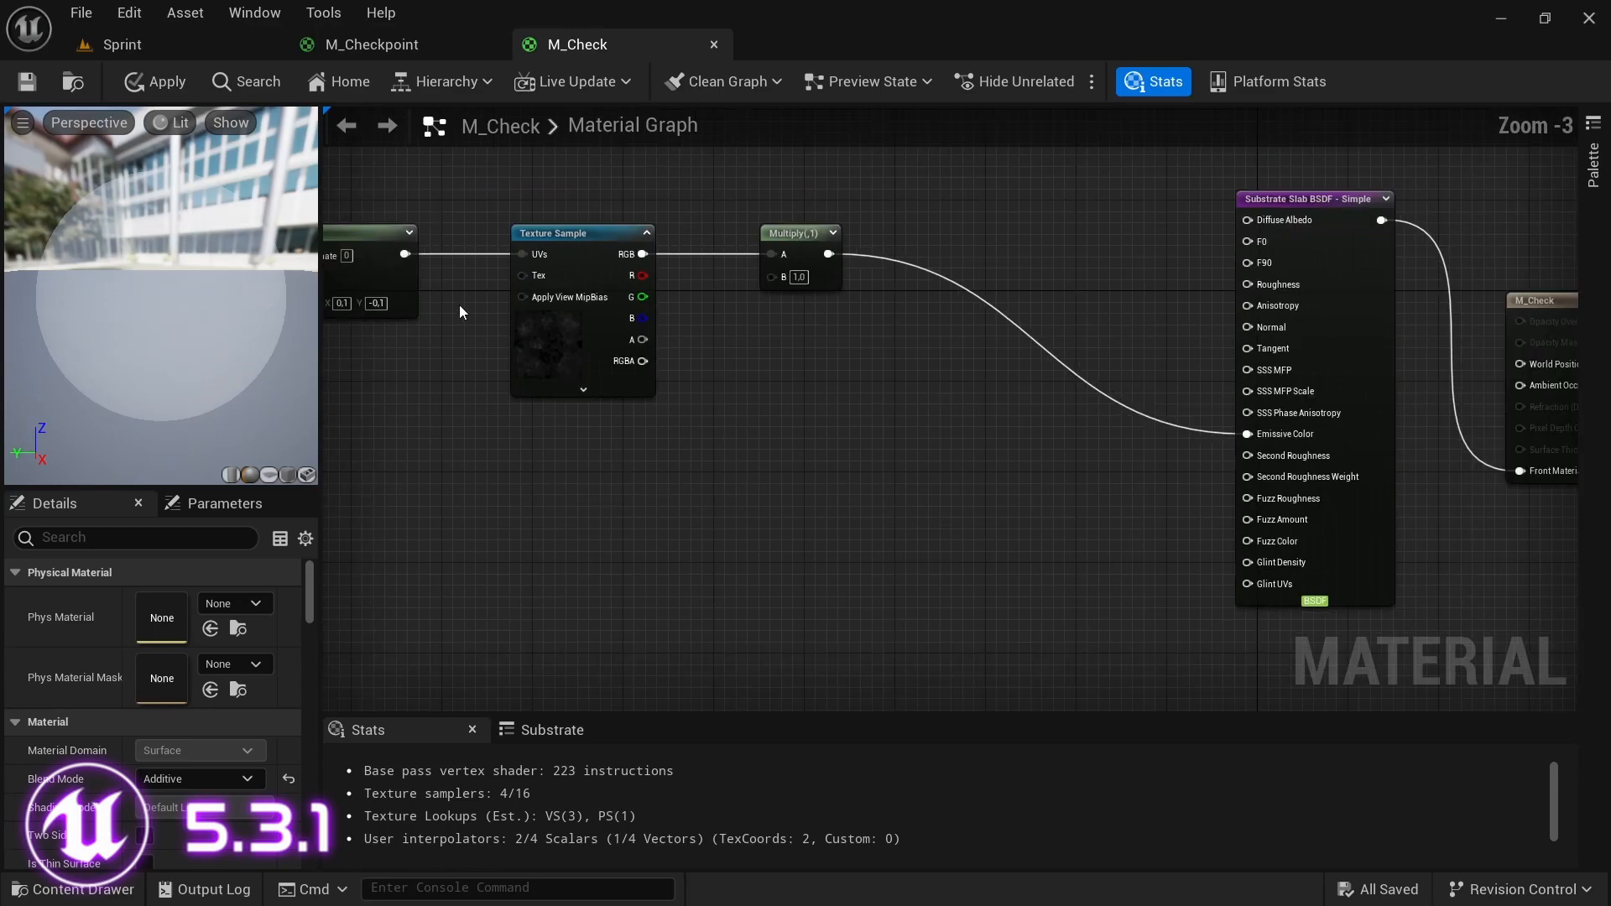
left_click_drag(362, 199, 849, 417)
left_click_drag(802, 252, 663, 253)
left_click(661, 518)
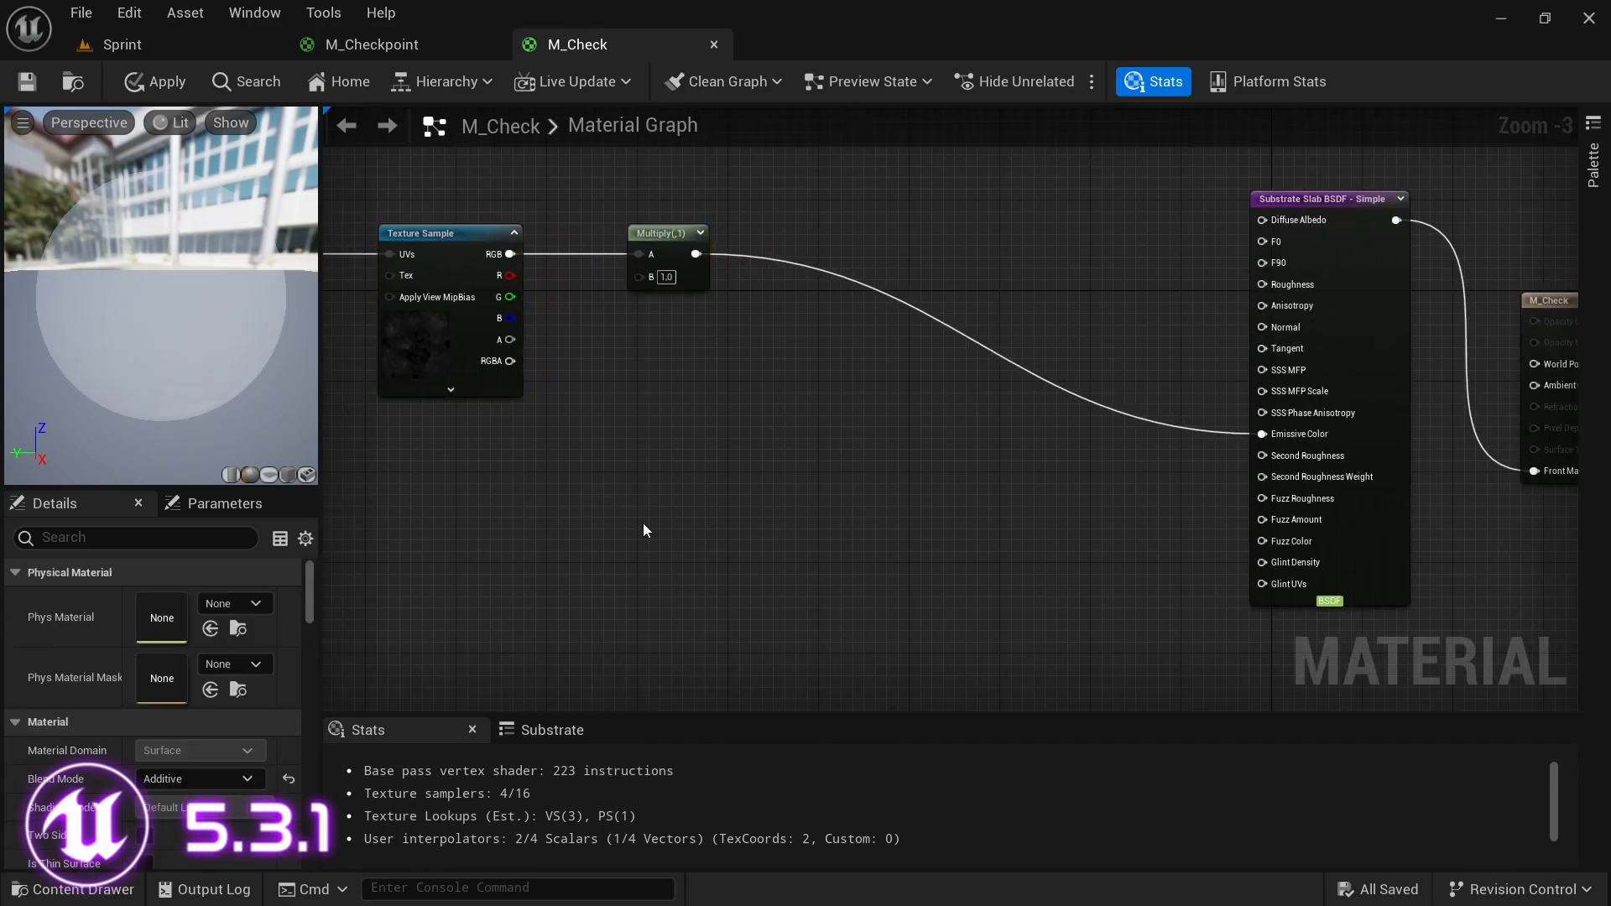
right_click_drag(530, 501, 693, 468)
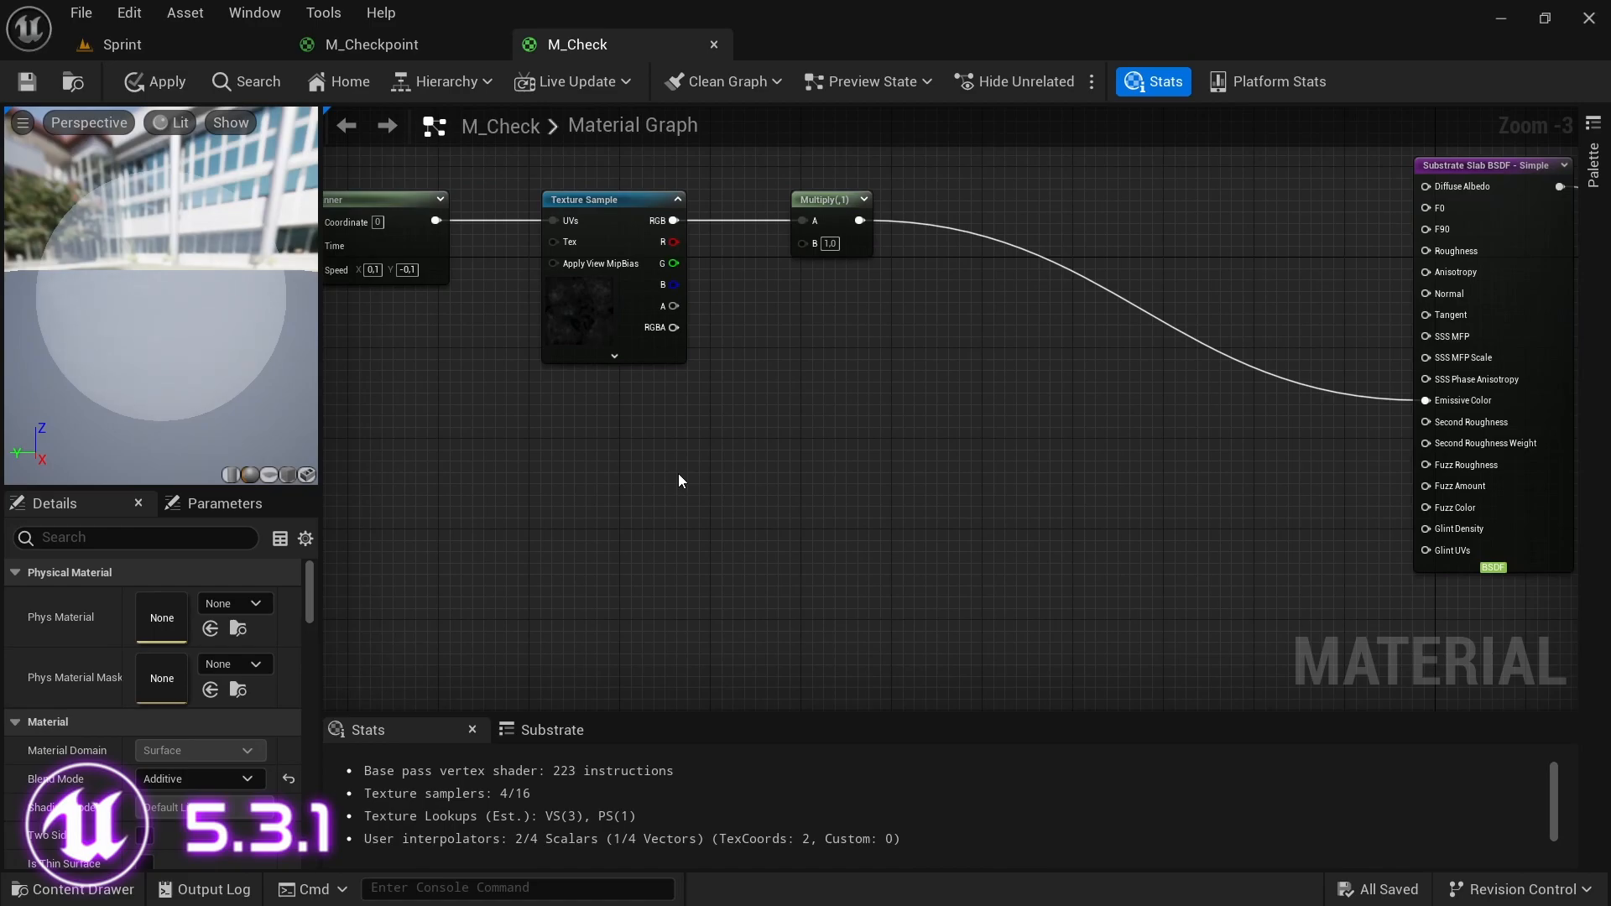
- Add a Constant3Vector node beneath the Texture Sample and connect its output to the Multiply's B input
left_click(560, 439)
left_click_drag(646, 435, 746, 358)
left_click_drag(799, 250, 802, 244)
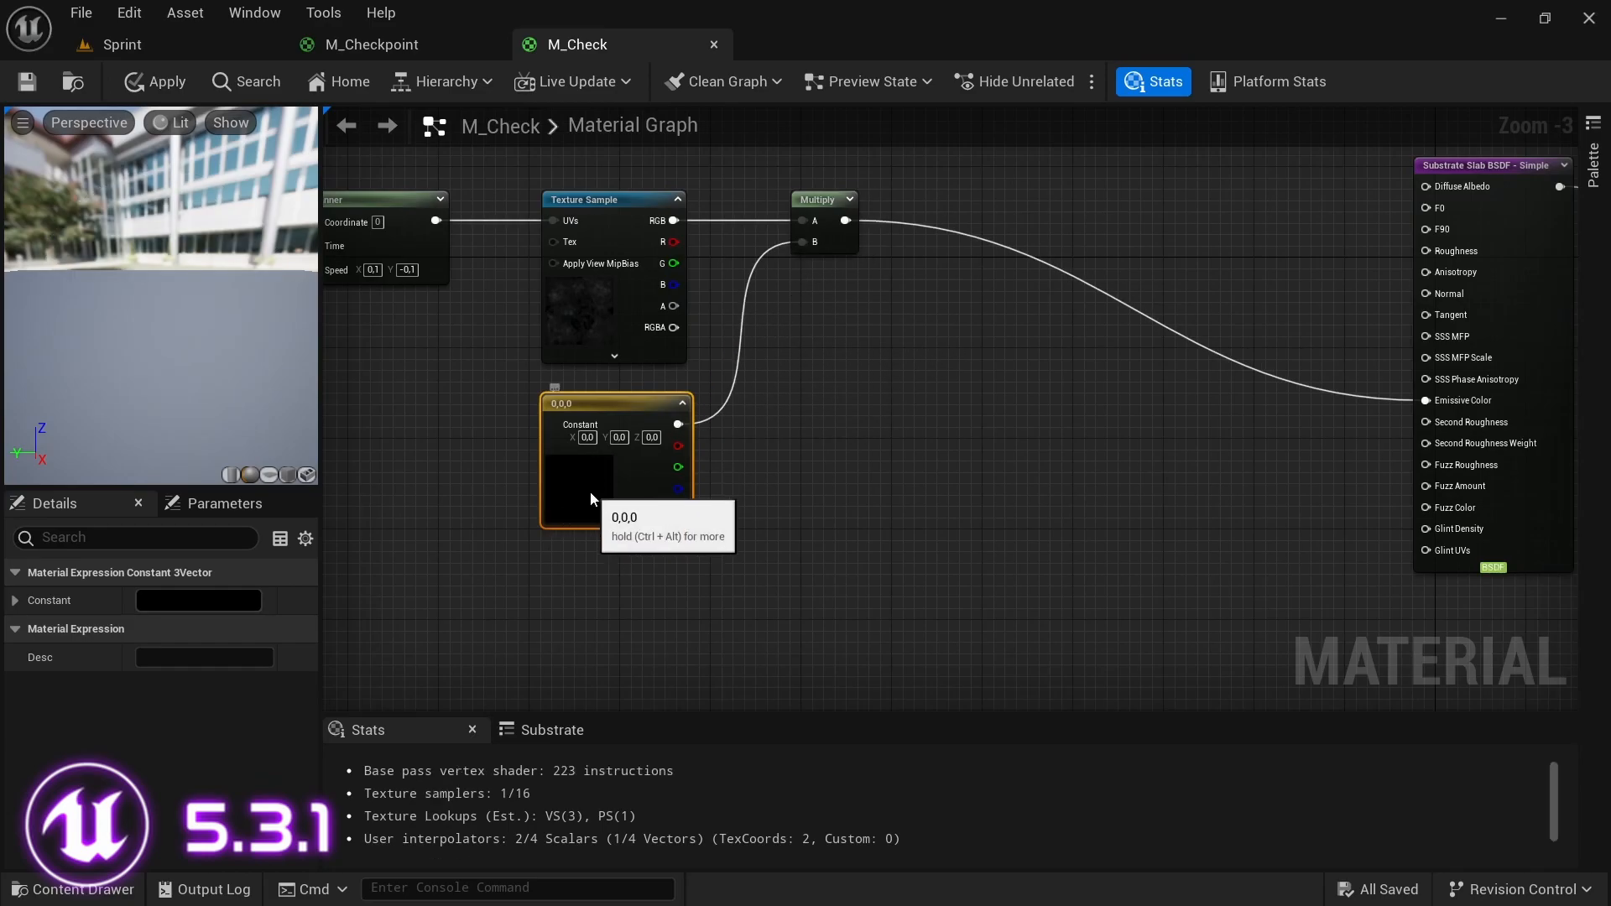
- Set the Constant3Vector colour to a saturated yellow, about R 1,0, G 0,855 and B 0,0
double_click(590, 492)
left_click_drag(720, 532, 799, 624)
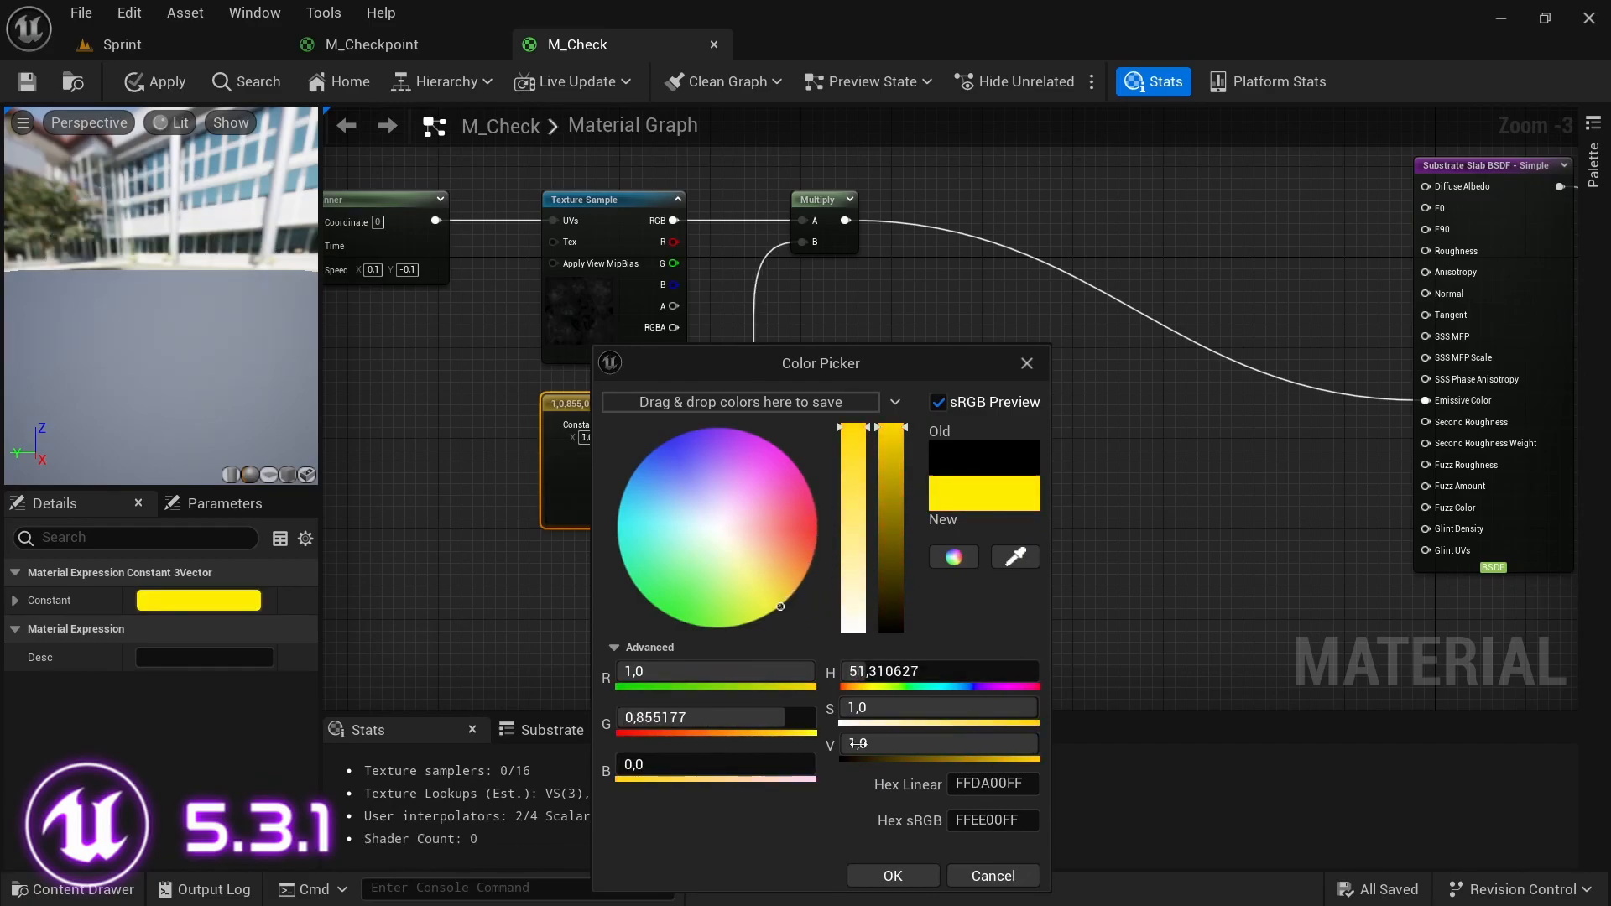
left_click(892, 875)
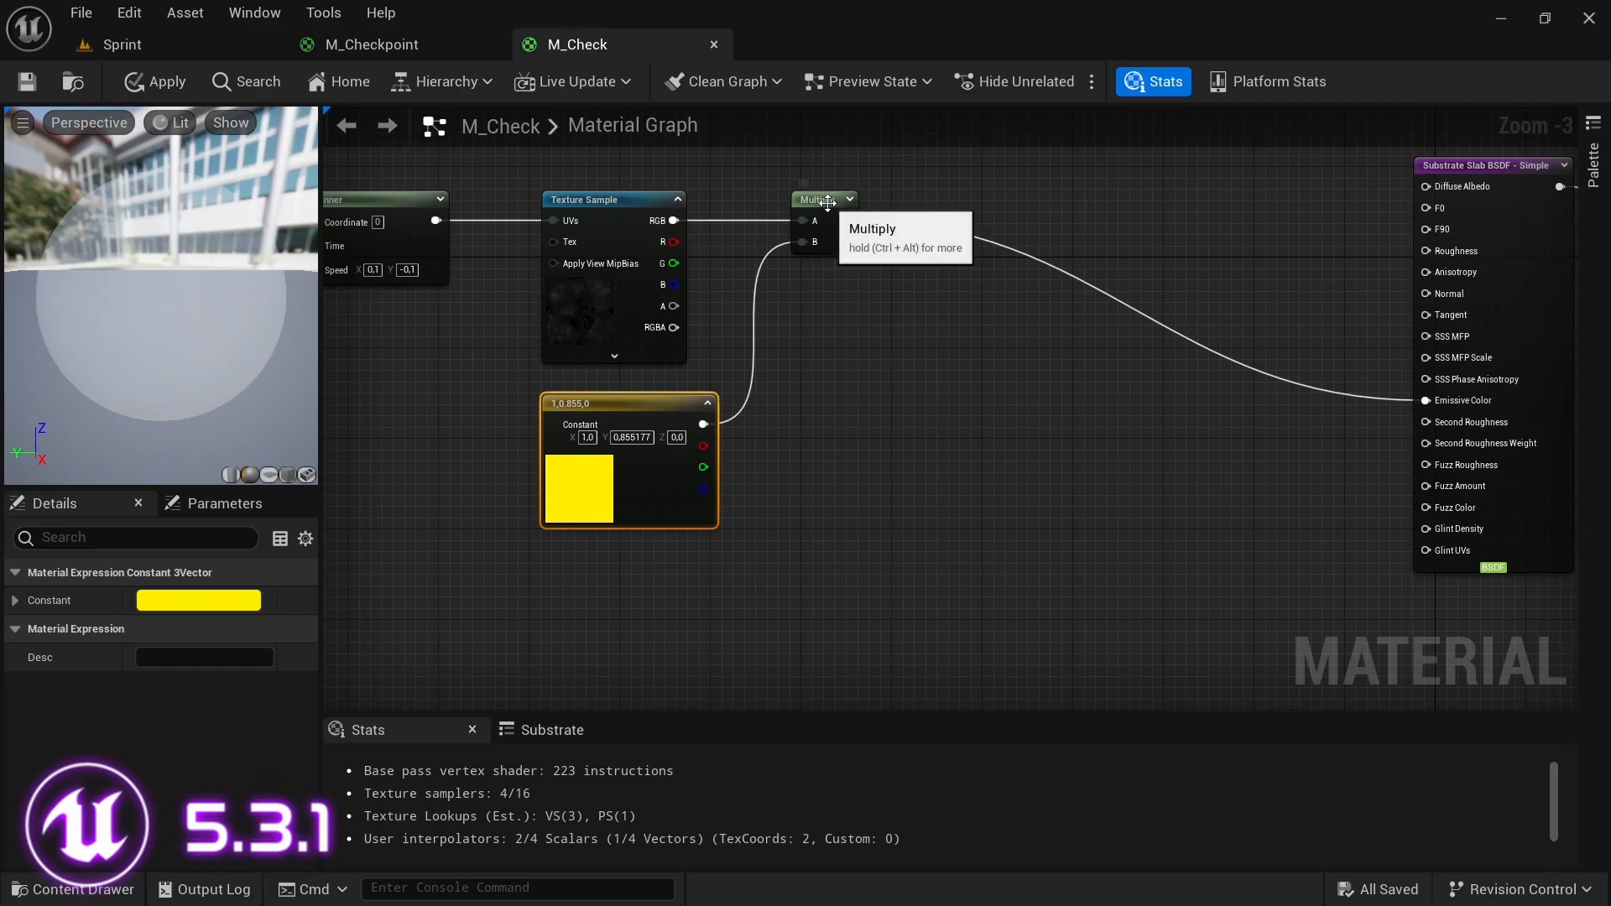
- Insert a Power node between the Multiply output and the Slab's Emissive Color, aligned in line with the Multiply node
left_click_drag(817, 203, 805, 203)
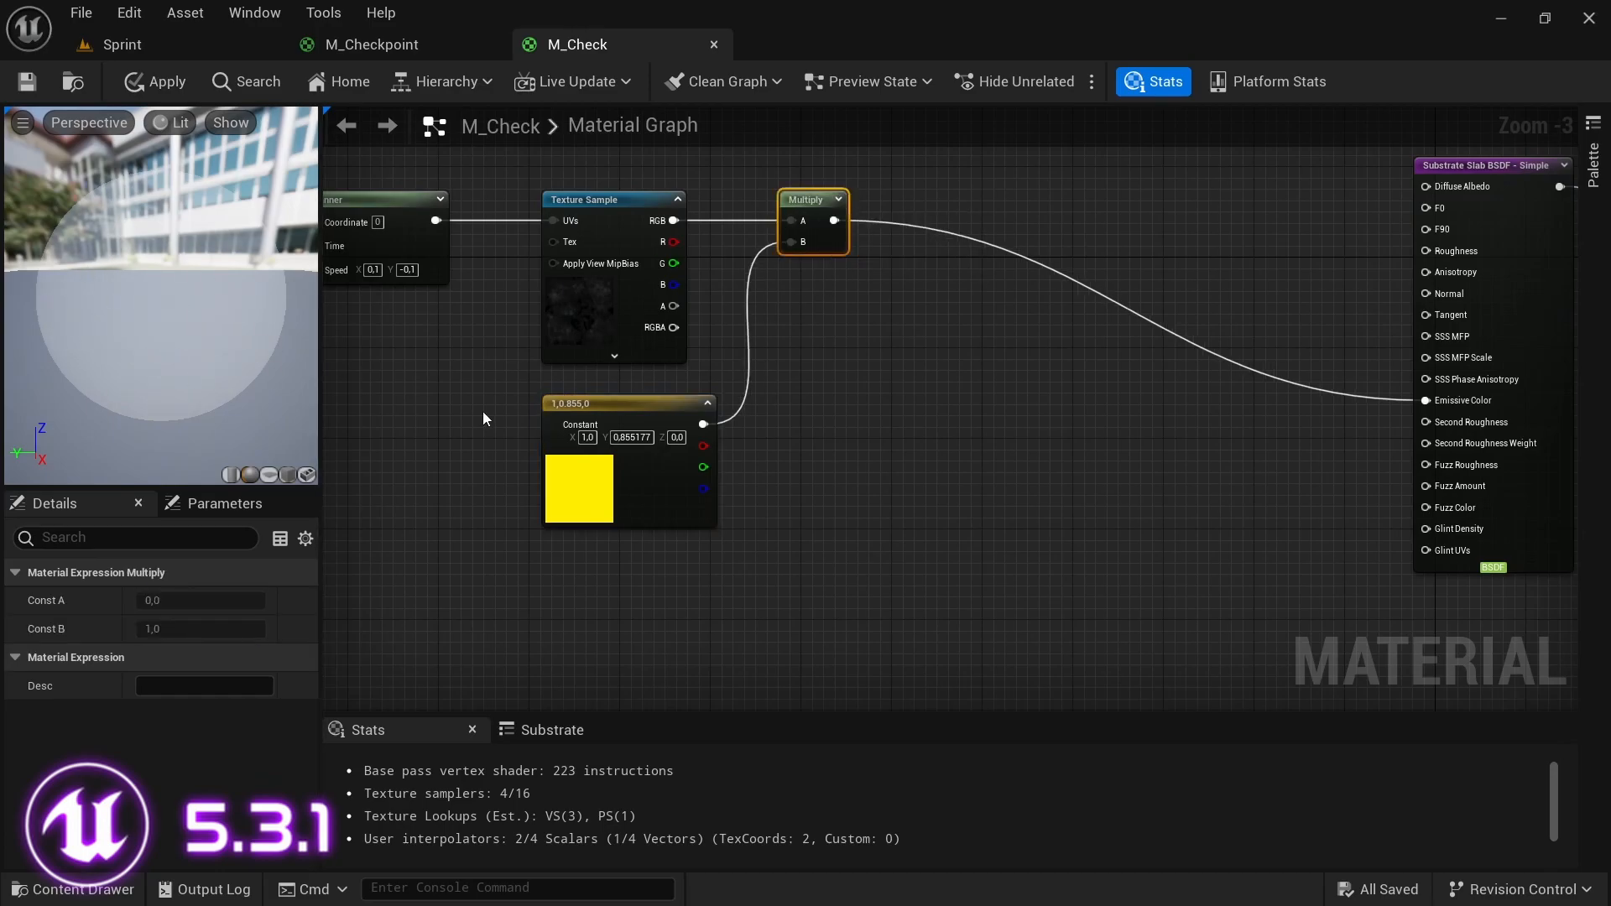
right_click(944, 278)
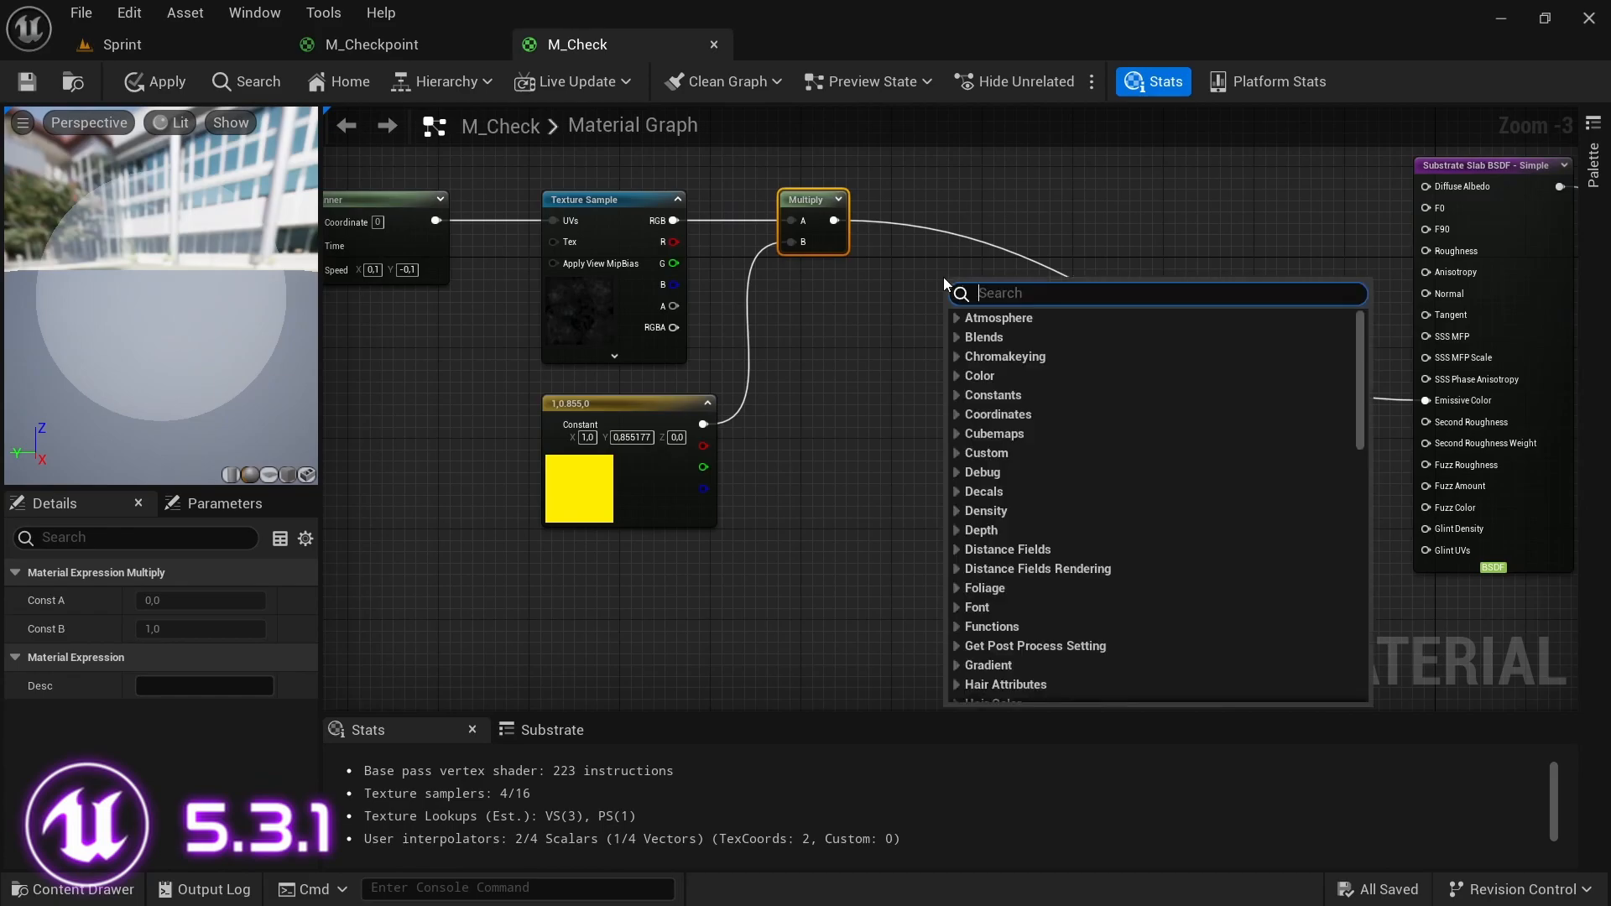
type("power")
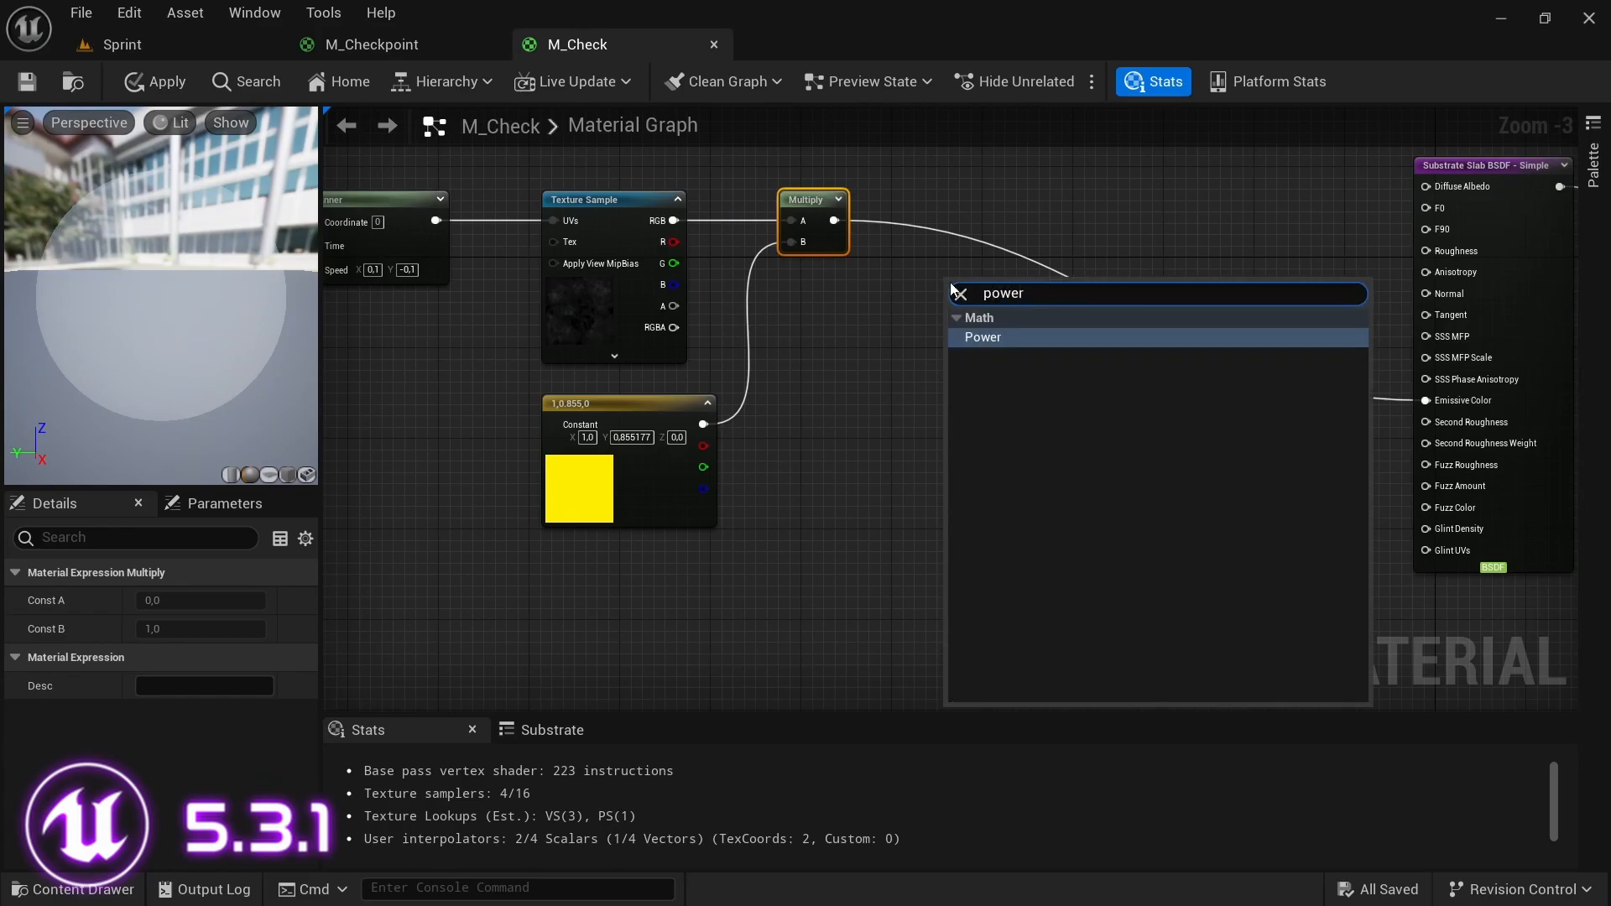
key("Return")
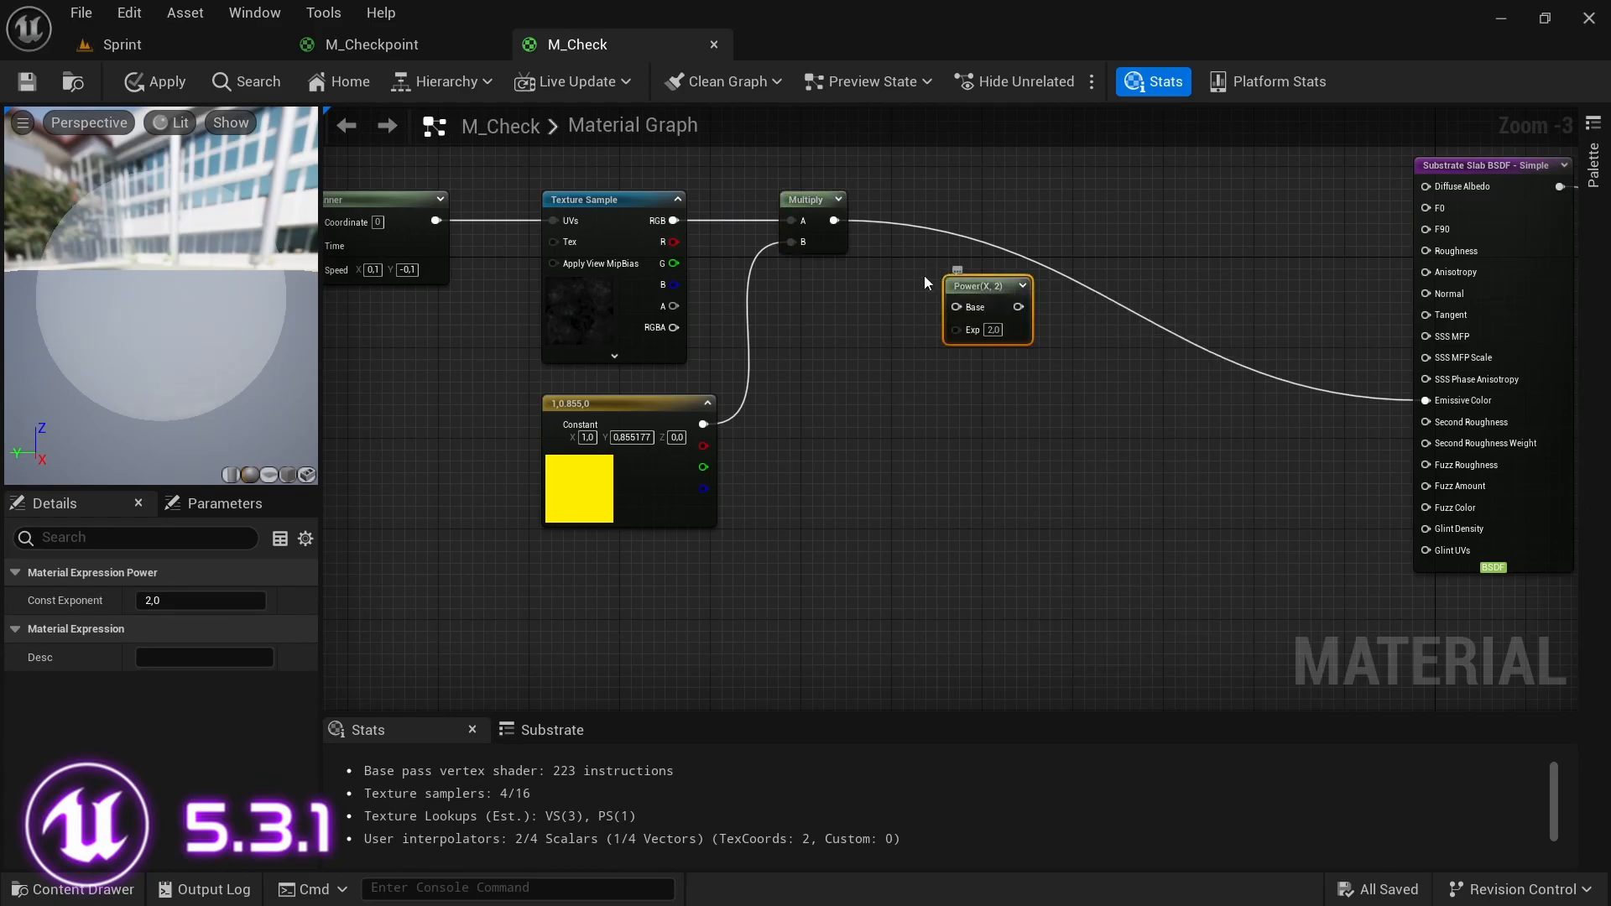
left_click_drag(833, 220, 1425, 400)
left_click_drag(988, 295, 961, 209)
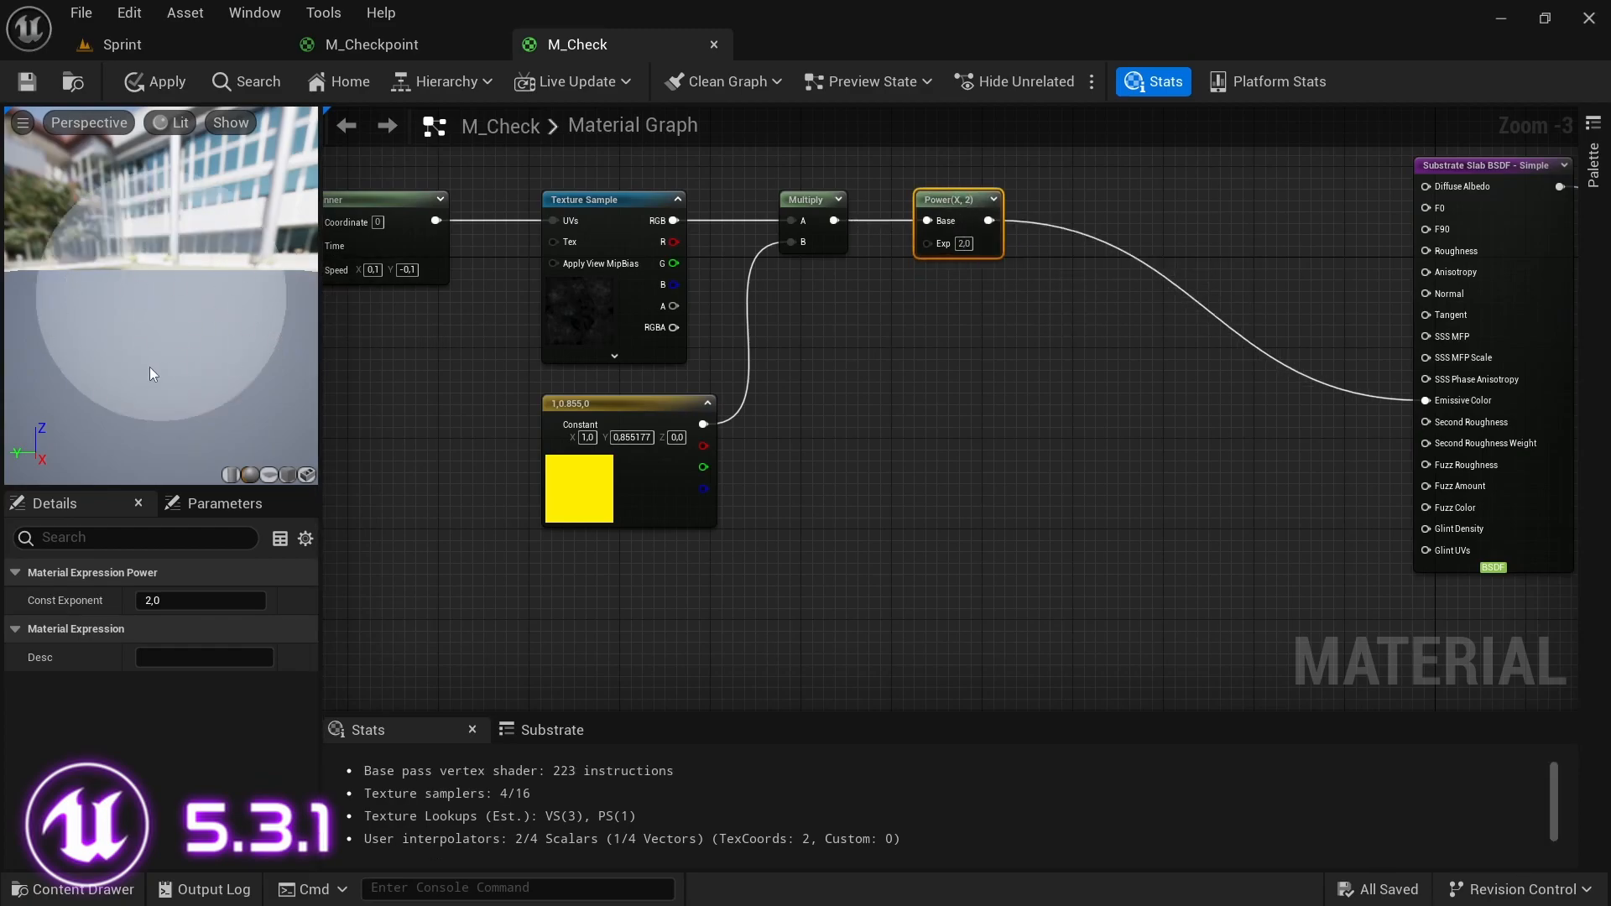
- Duplicate the Panner, Texture Sample, colour constant, Multiply and Power nodes and place the copy directly below the originals
scroll(934, 340, "down", 1)
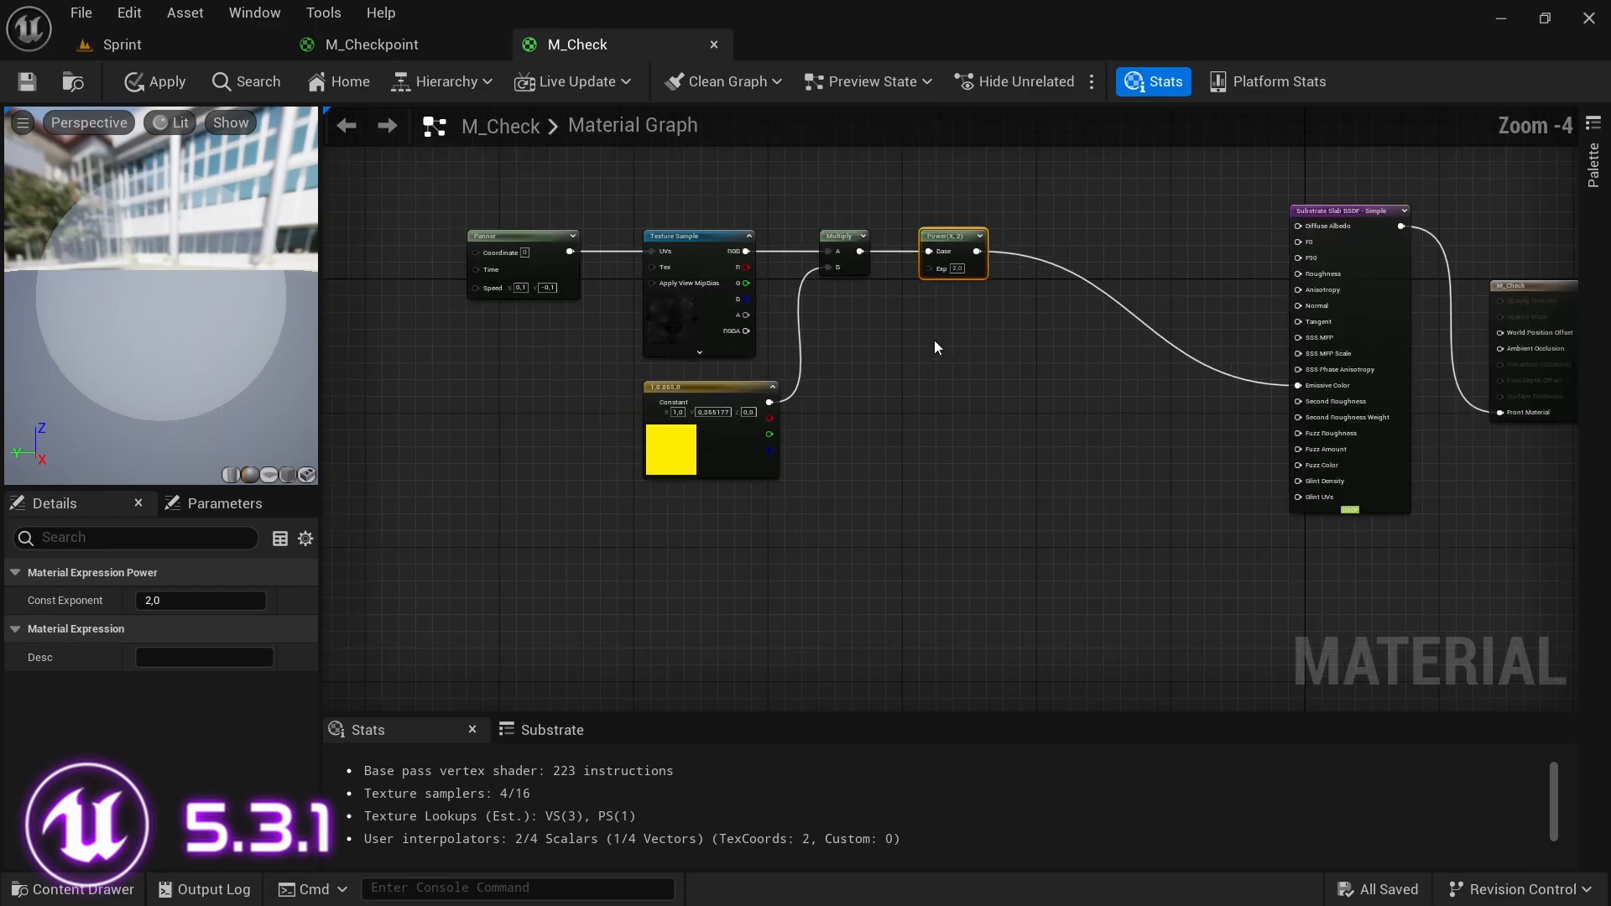
scroll(854, 381, "up", 1)
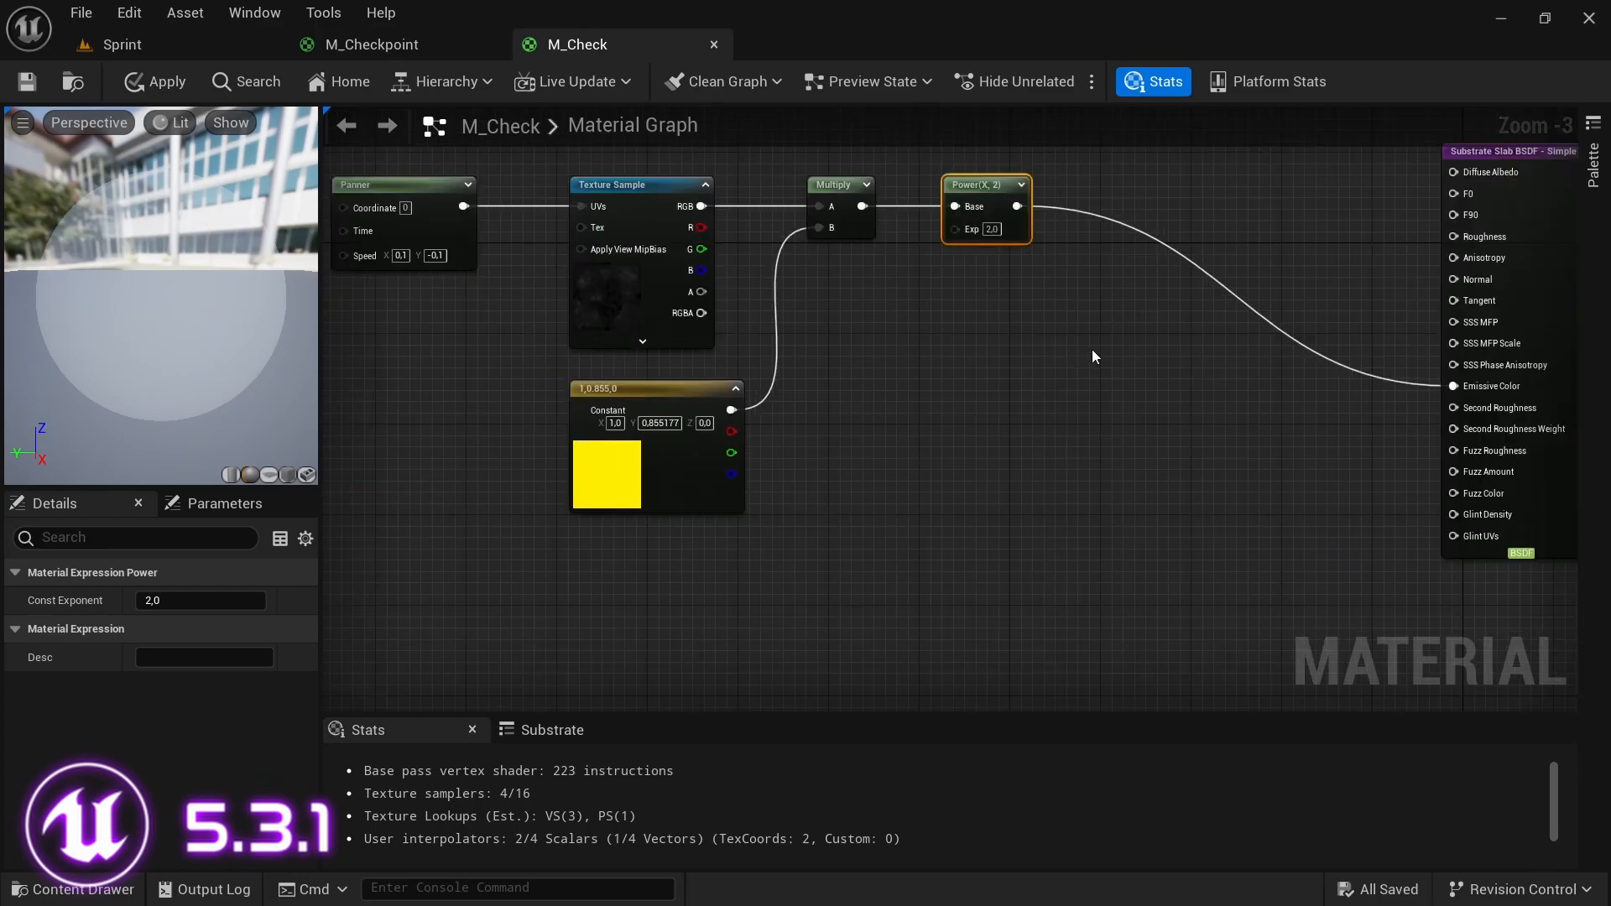
scroll(1093, 356, "down", 1)
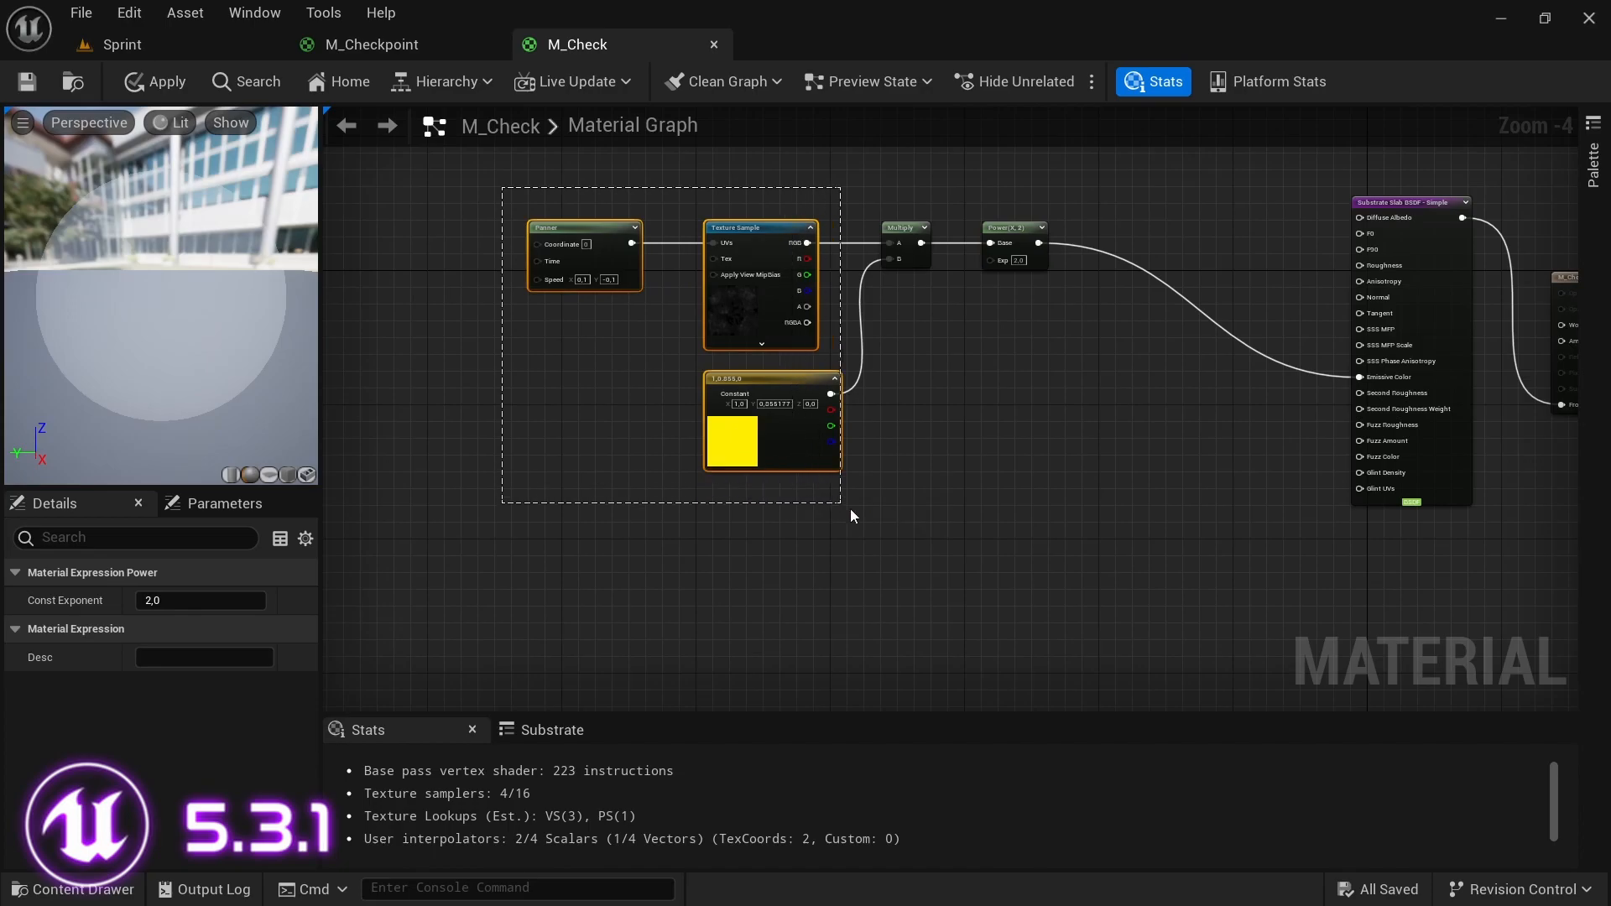
left_click_drag(1074, 530, 1075, 530)
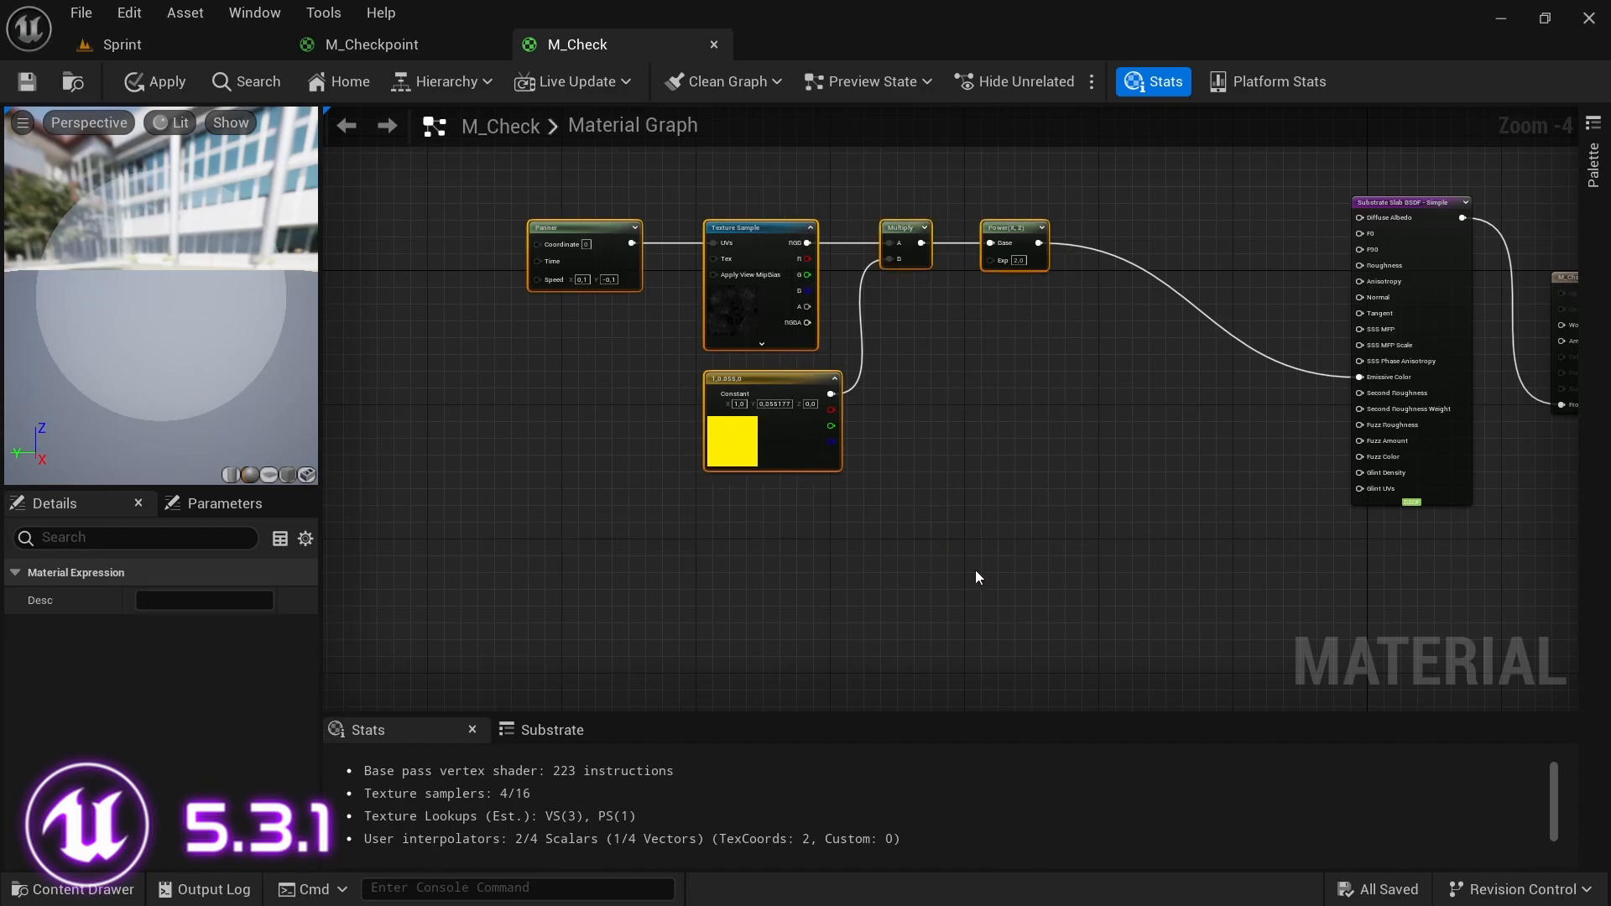
key("ctrl+v")
left_click_drag(764, 581, 767, 519)
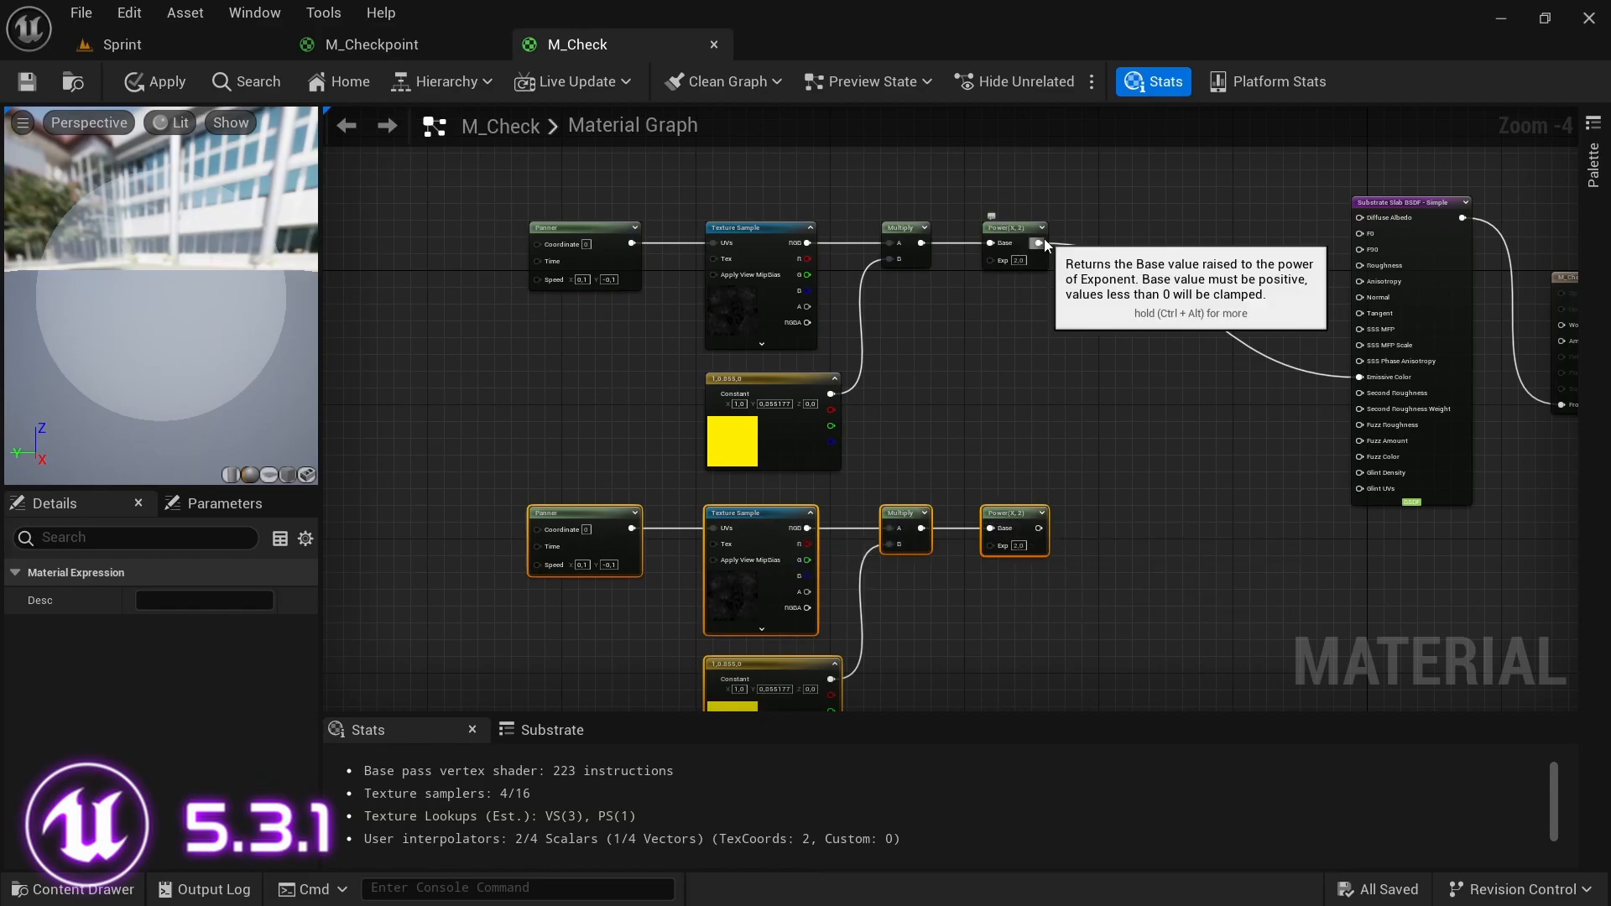
- Combine both Power outputs in a new Add node and connect its result to the Slab's Emissive Color
left_click_drag(1038, 243, 1149, 390)
type("add")
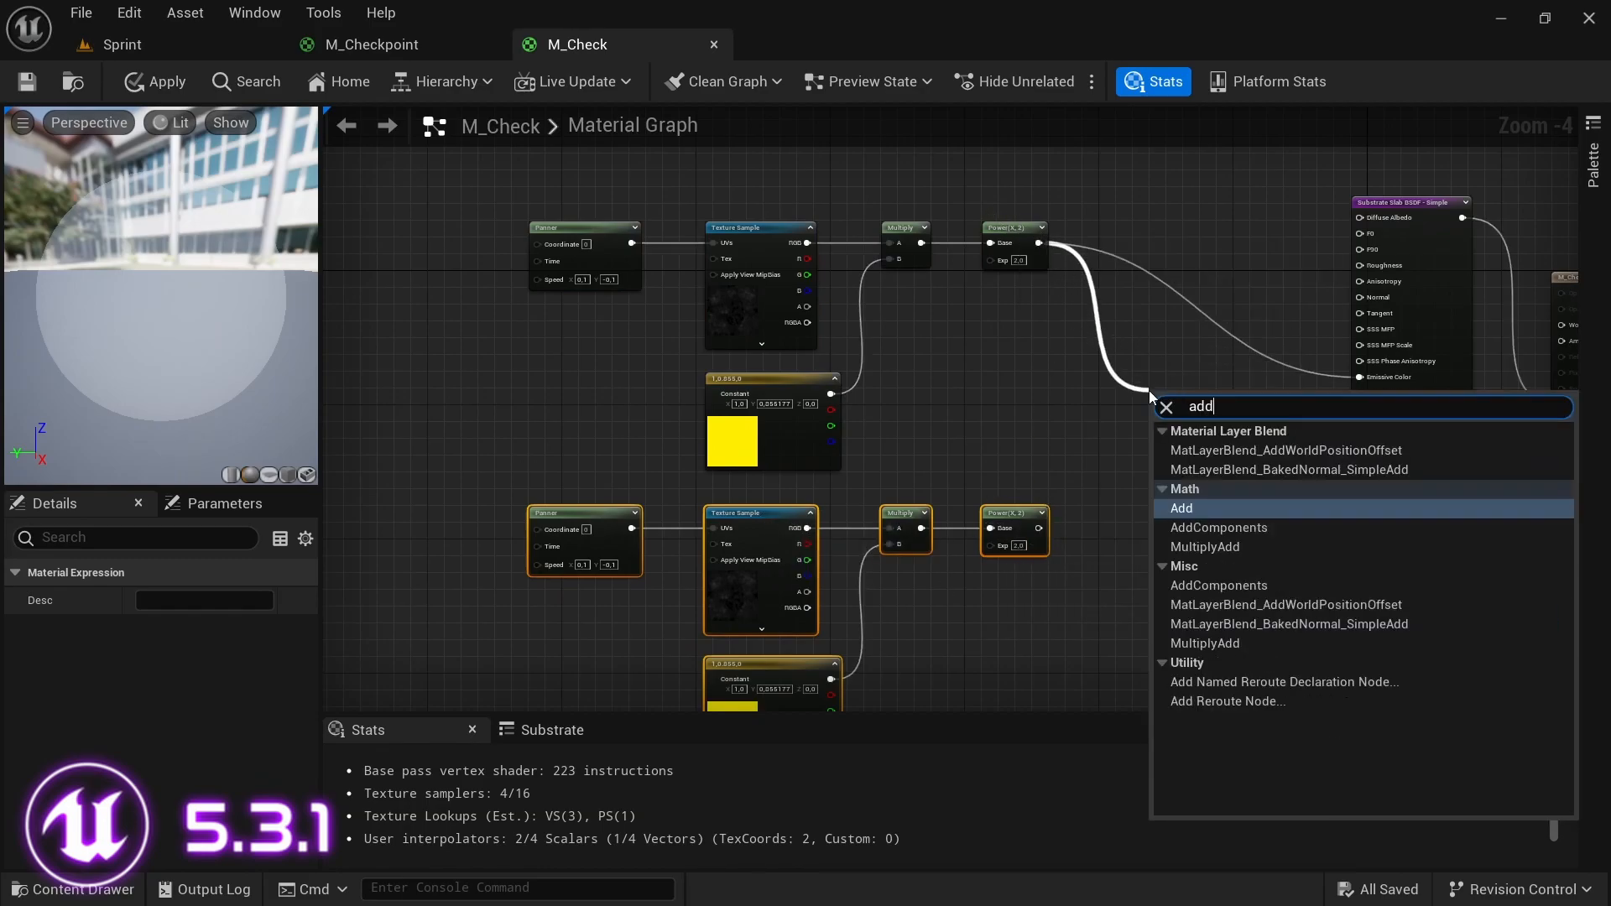
left_click(1183, 510)
left_click_drag(1040, 528, 1359, 379)
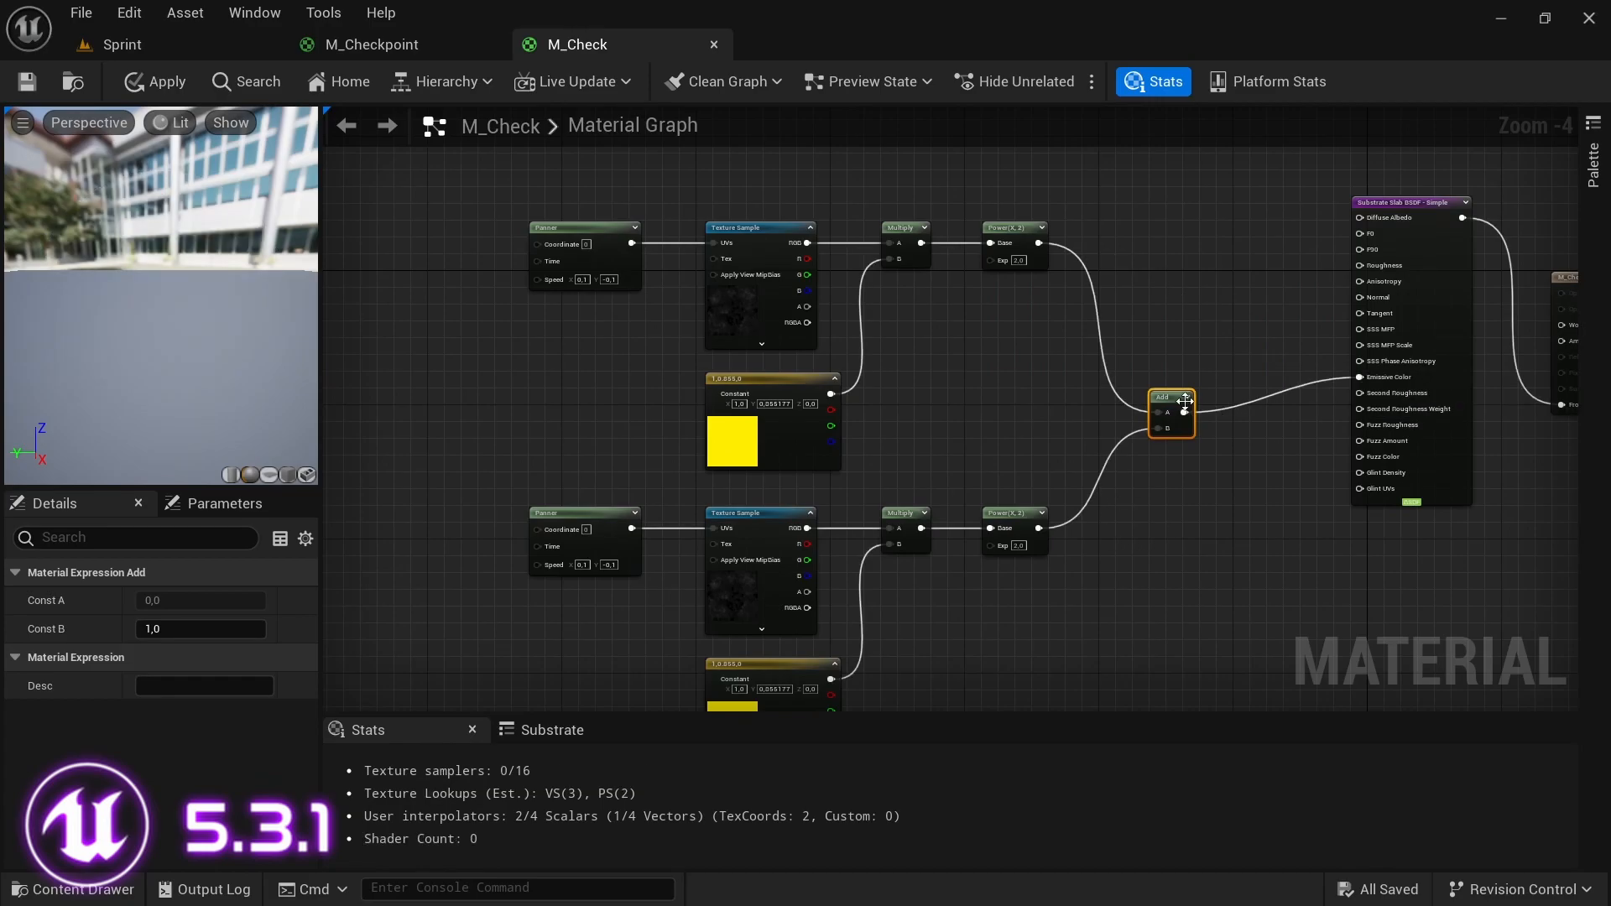
- Set the duplicated chain's colour constant to cyan, about R 0,0, G 0,952 and B 1,0
double_click(640, 658)
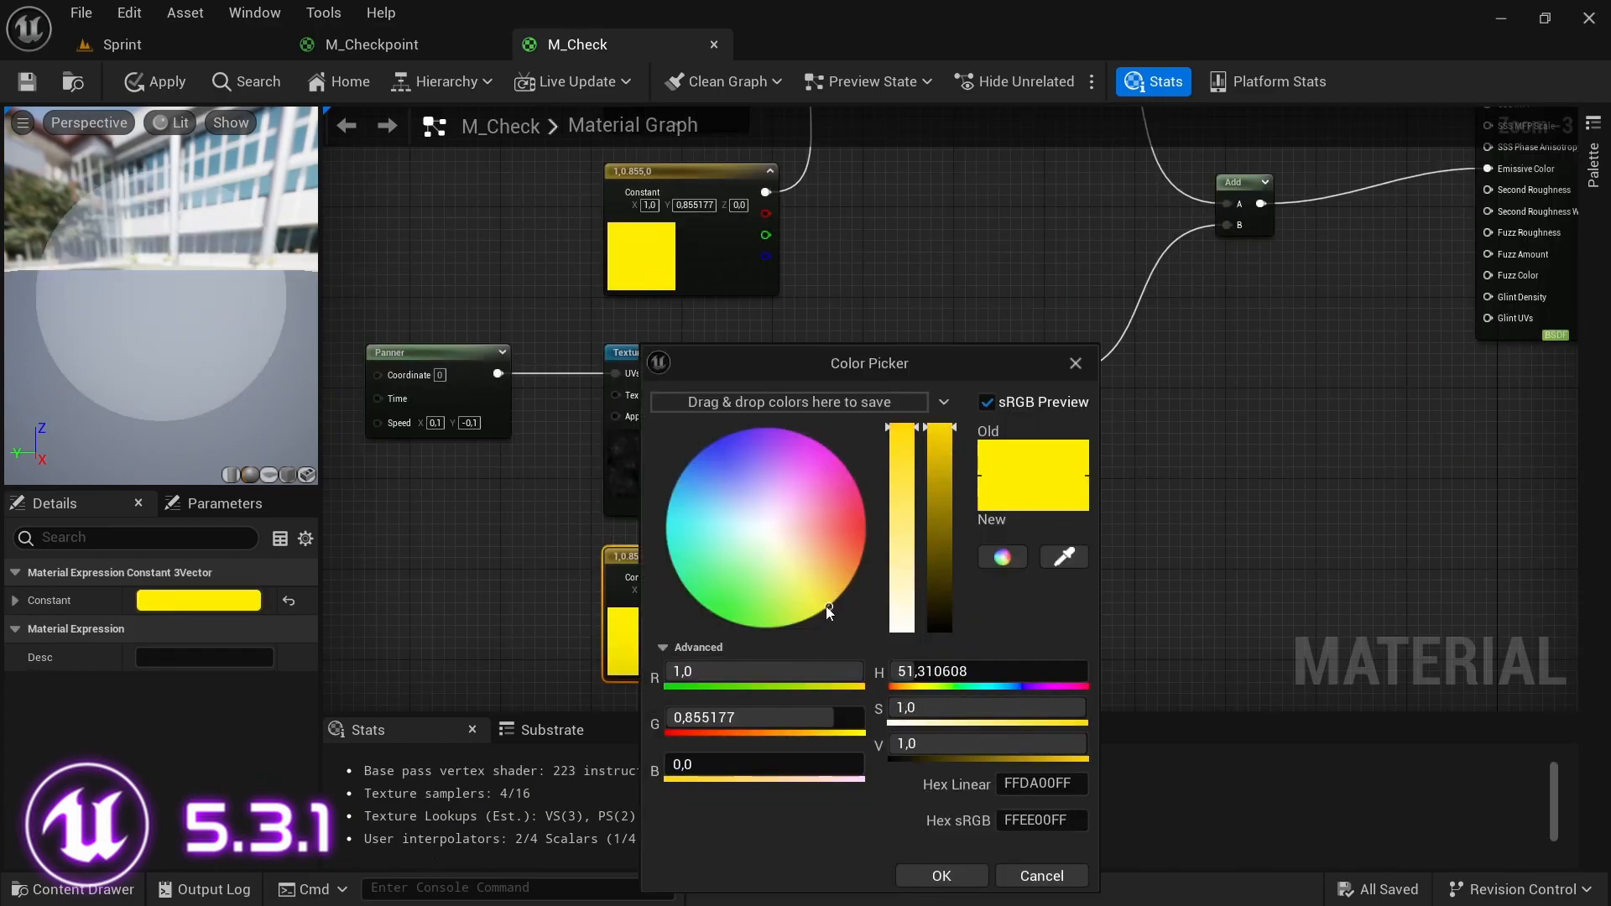
left_click_drag(829, 611, 616, 521)
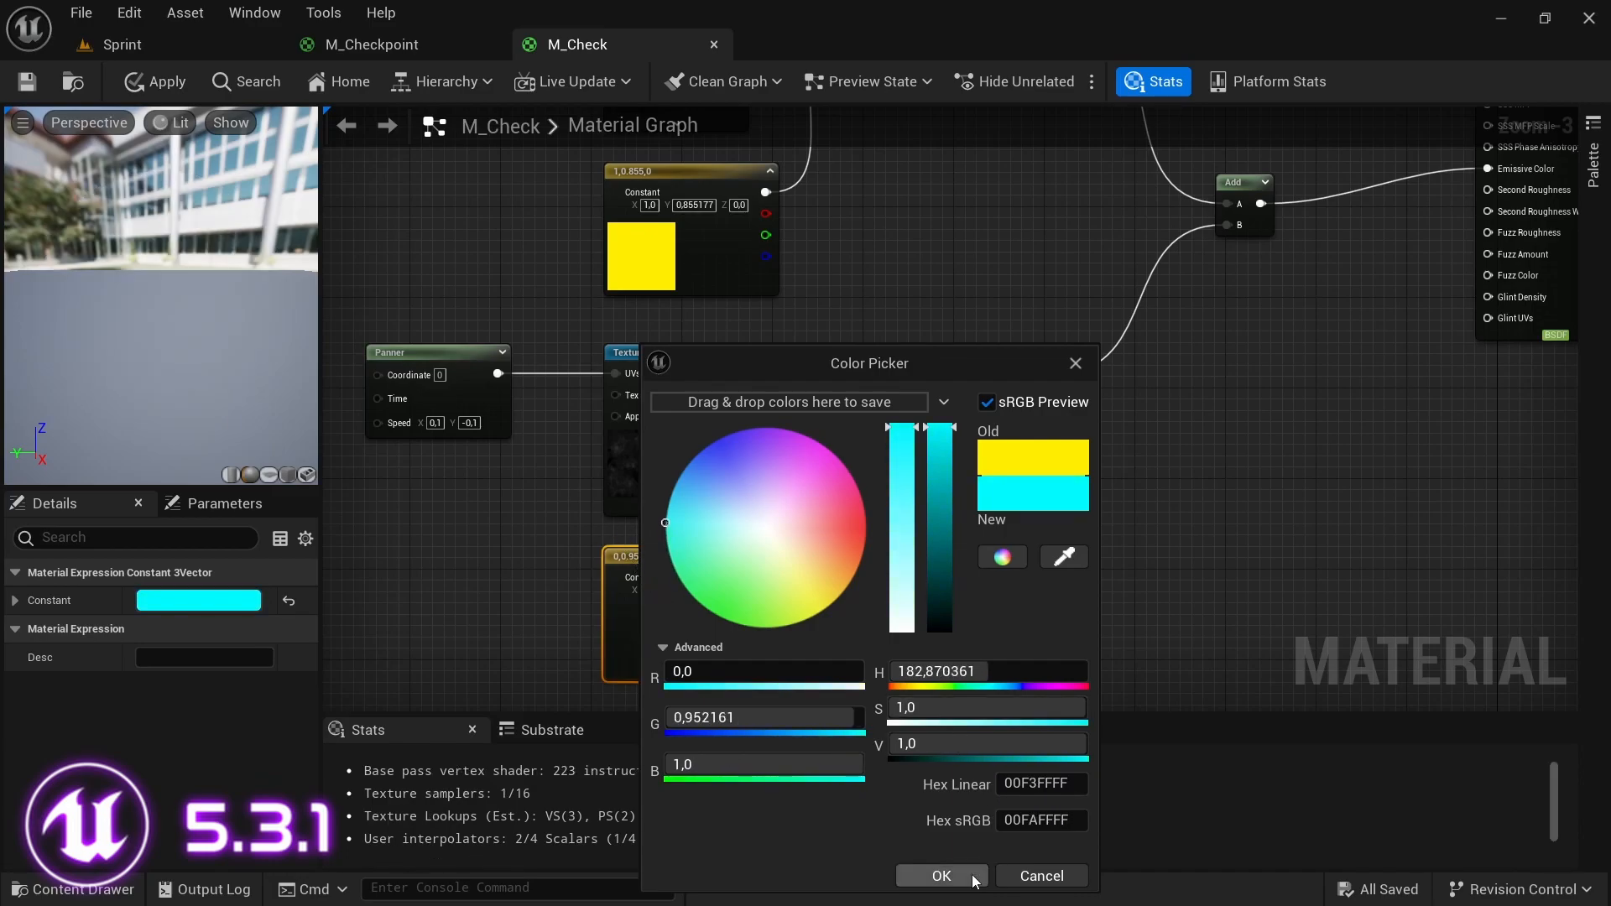
left_click(966, 875)
right_click_drag(950, 540, 989, 616)
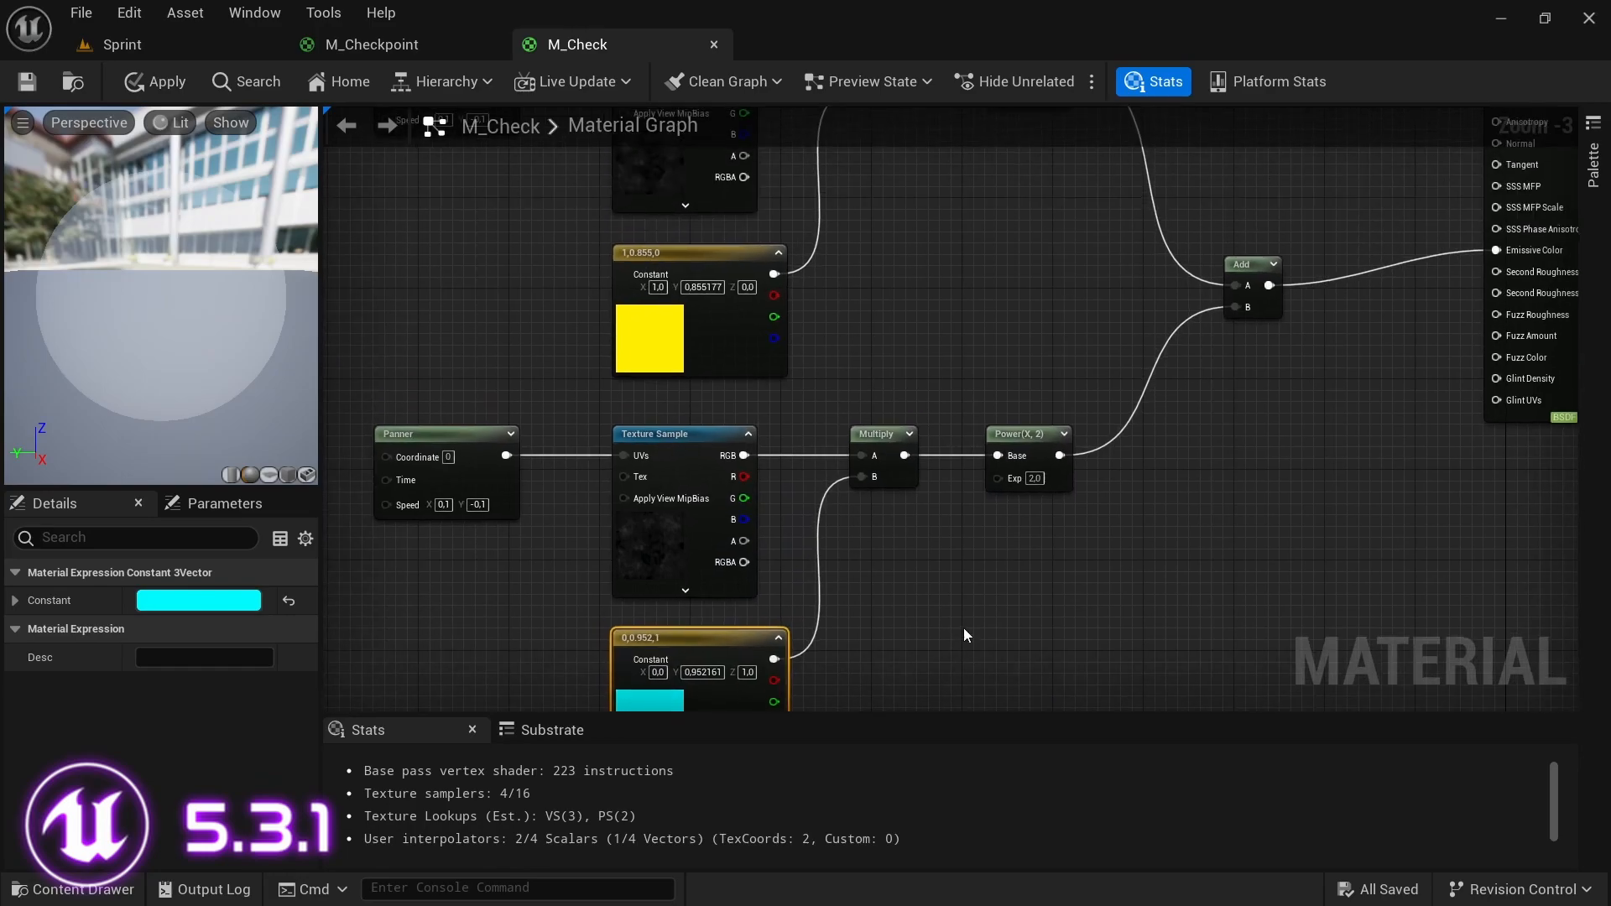
- Connect the Add node's output to the Slab's Diffuse Albedo as well, keeping its Emissive Color link
scroll(989, 616, "down", 1)
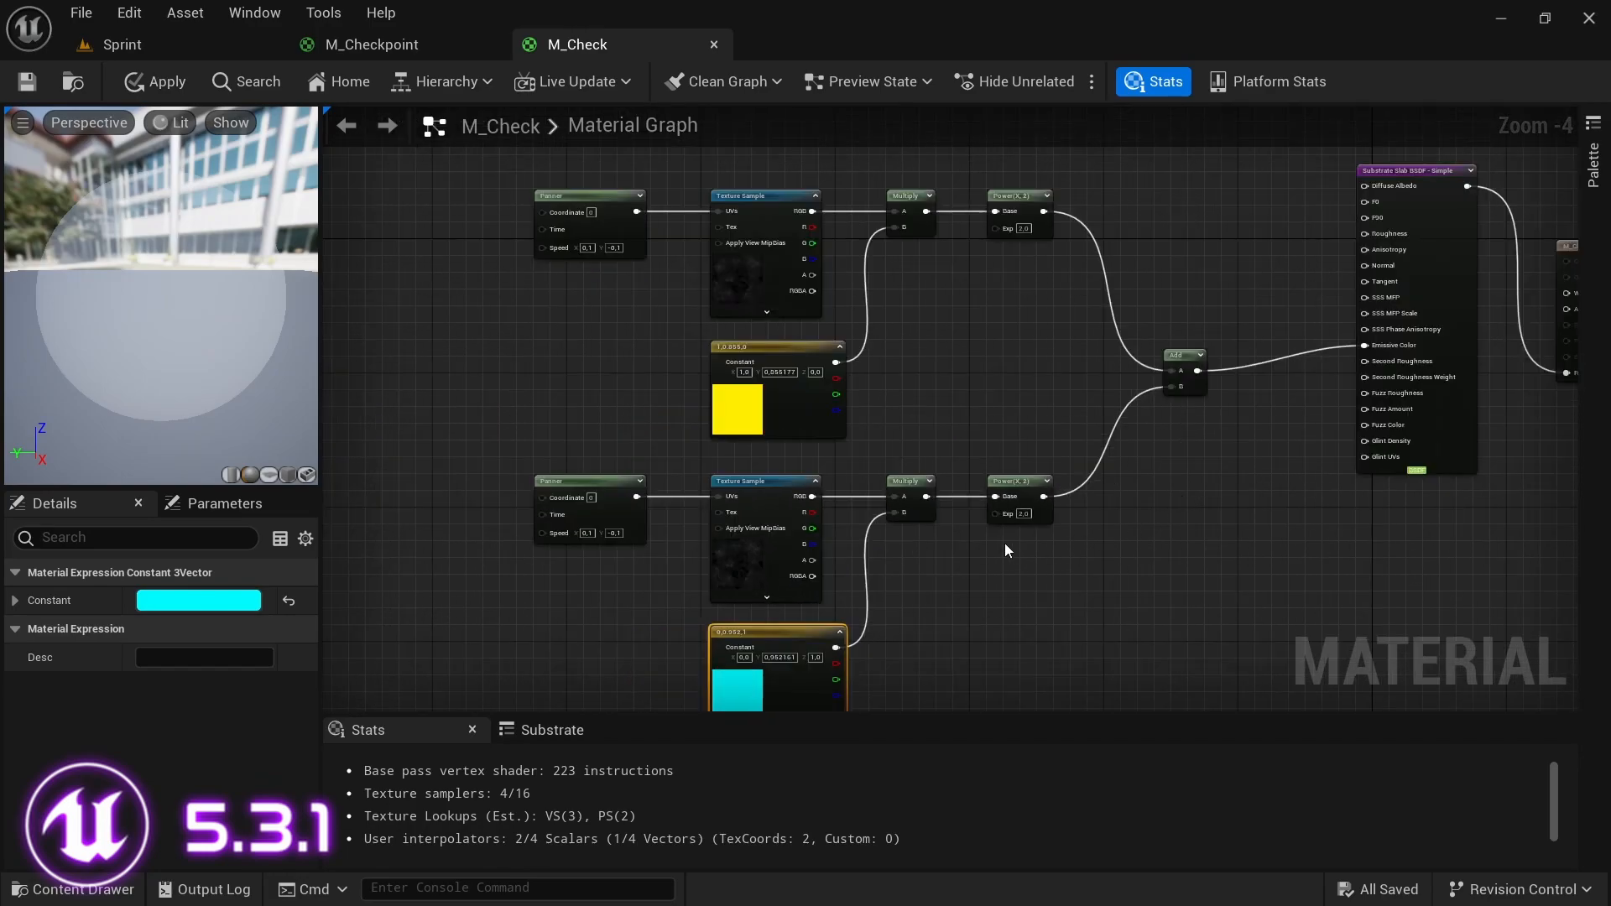
right_click_drag(1218, 485, 1061, 551)
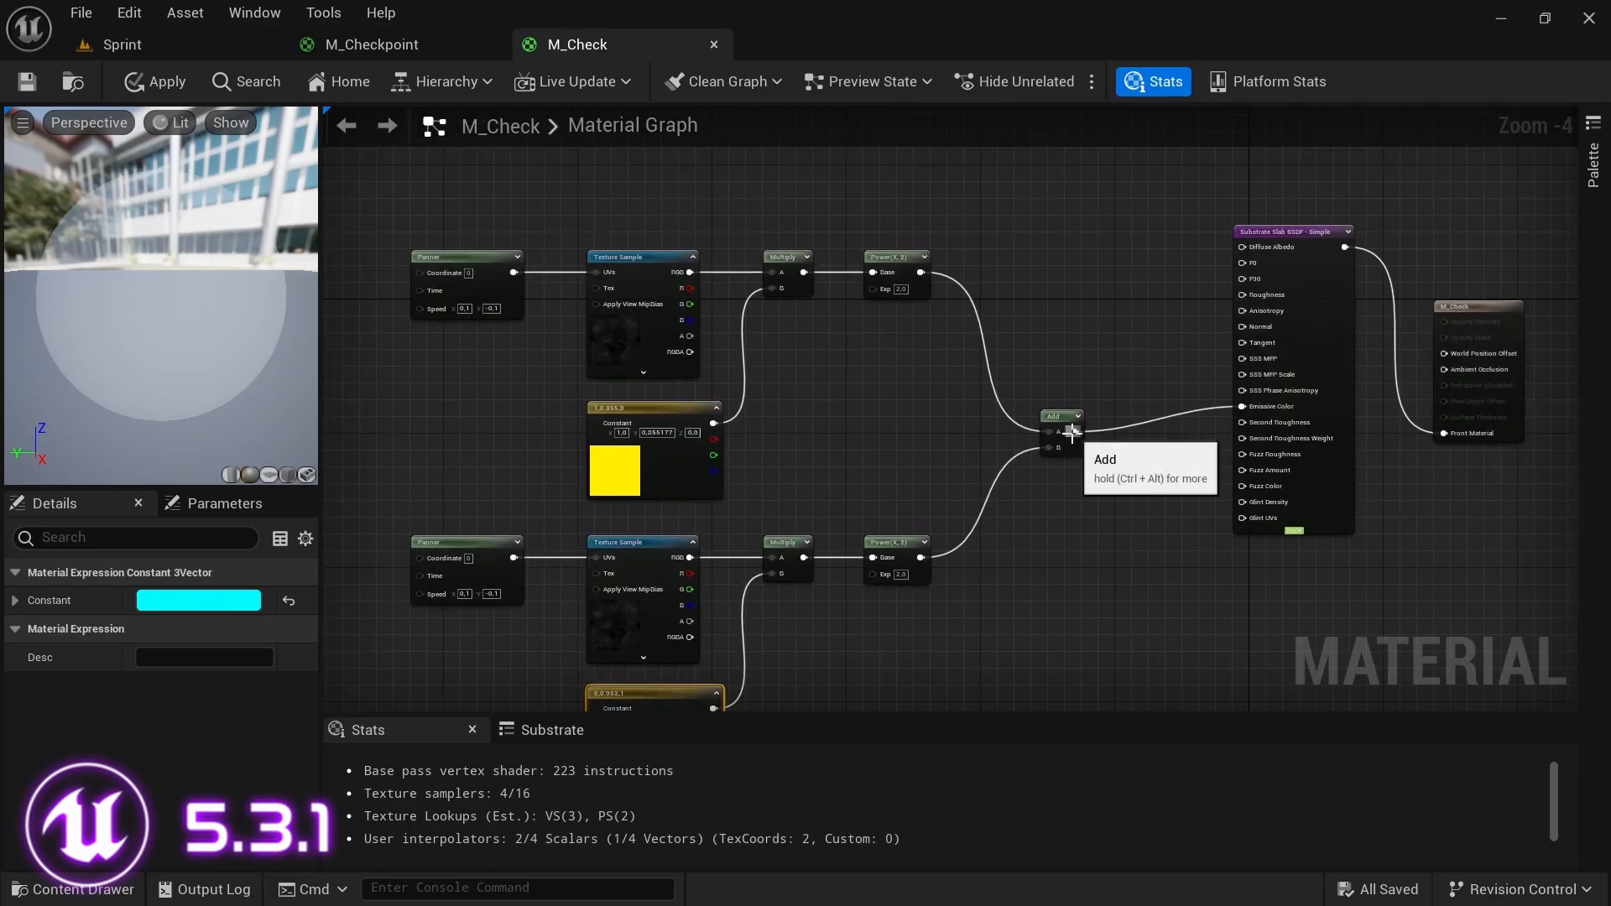
left_click_drag(1076, 434, 1243, 248)
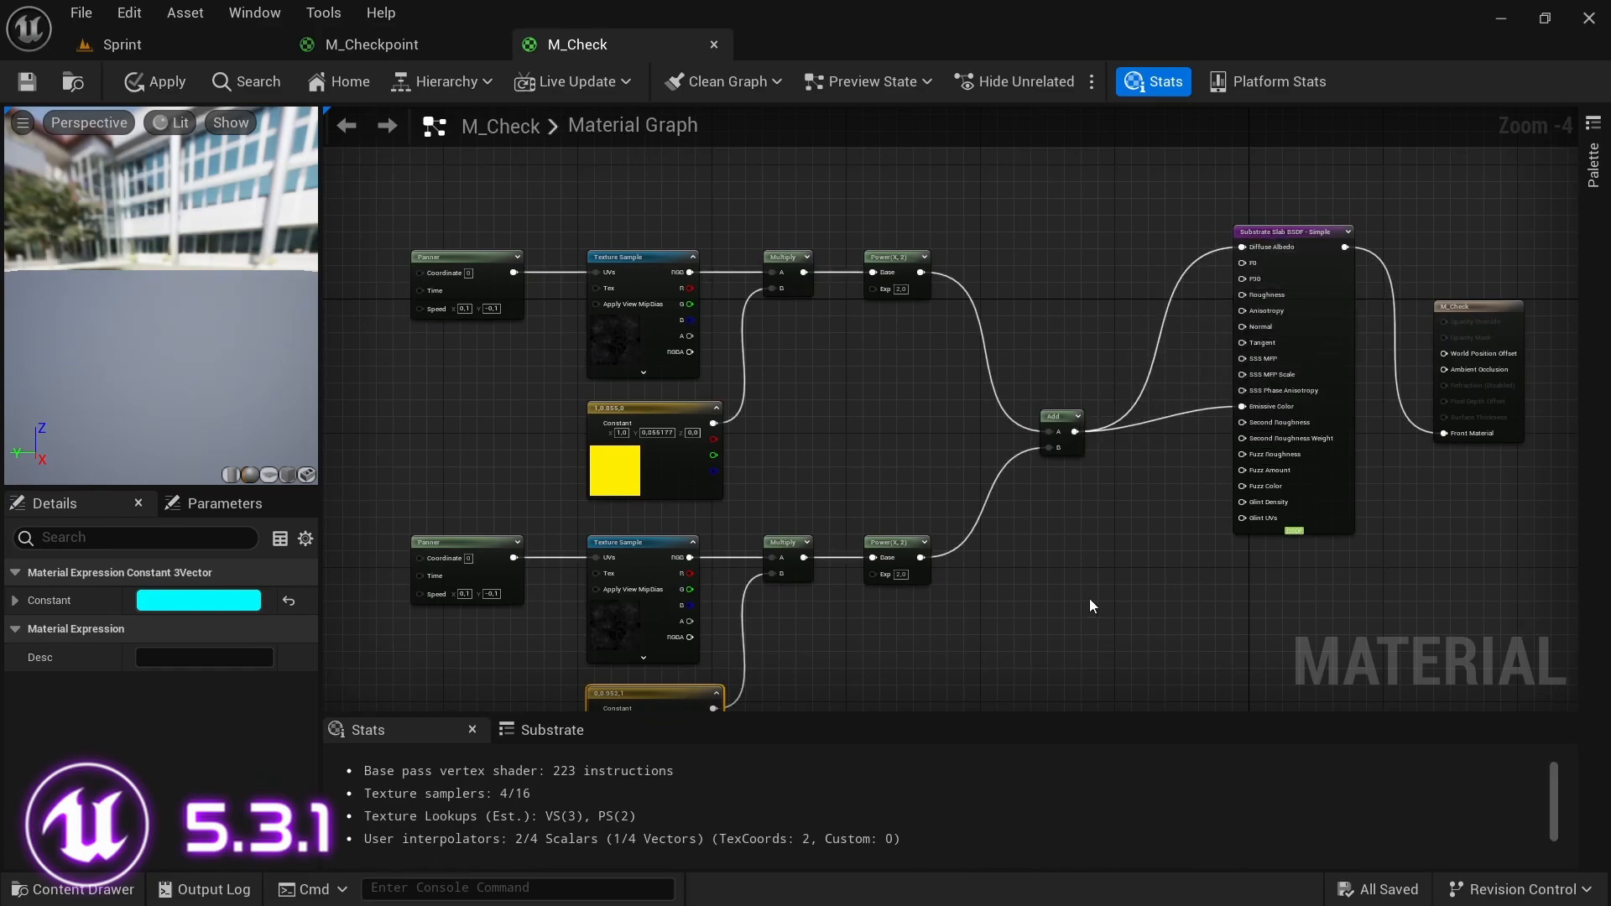
- Set the exponent of both Power nodes to 1,0
right_click_drag(655, 465, 847, 367)
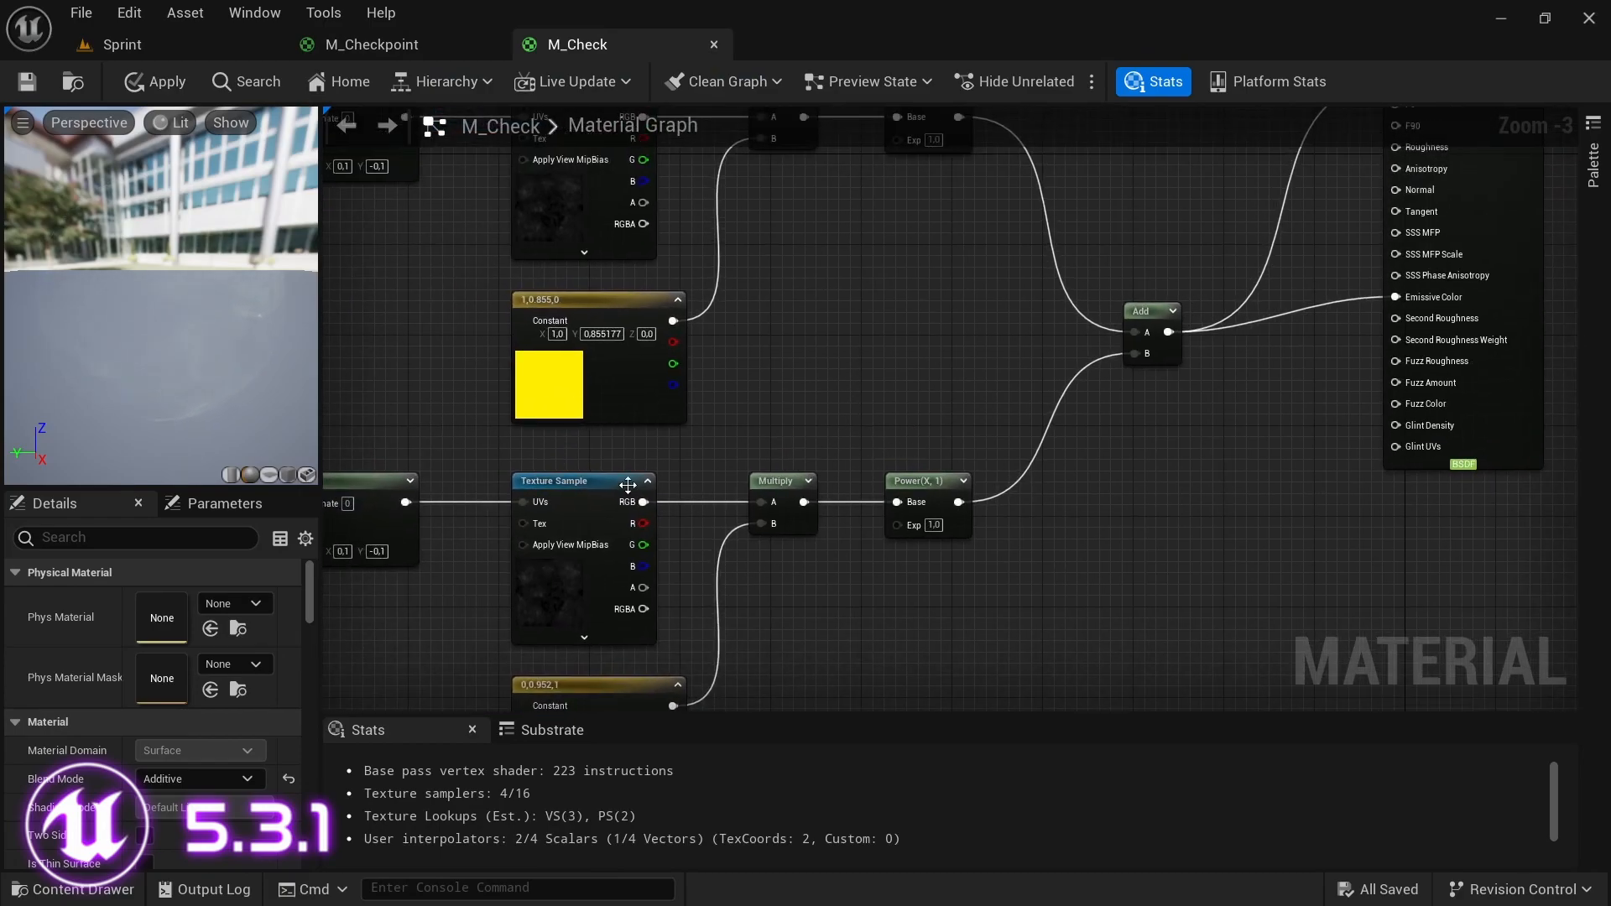
scroll(1002, 495, "down", 1)
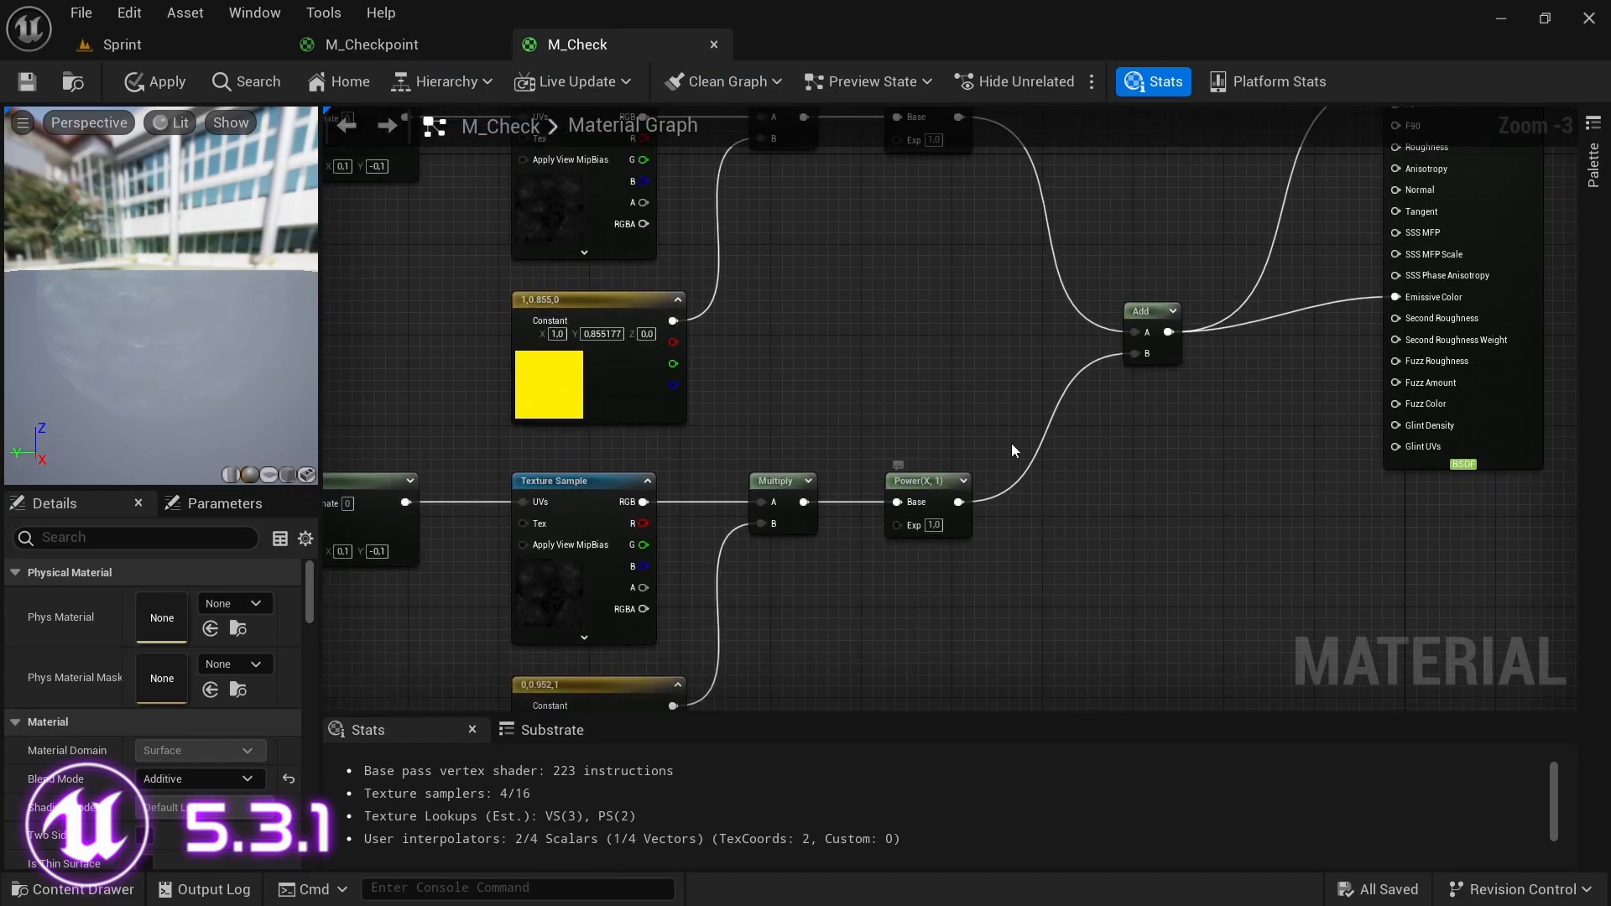
scroll(677, 564, "up", 4)
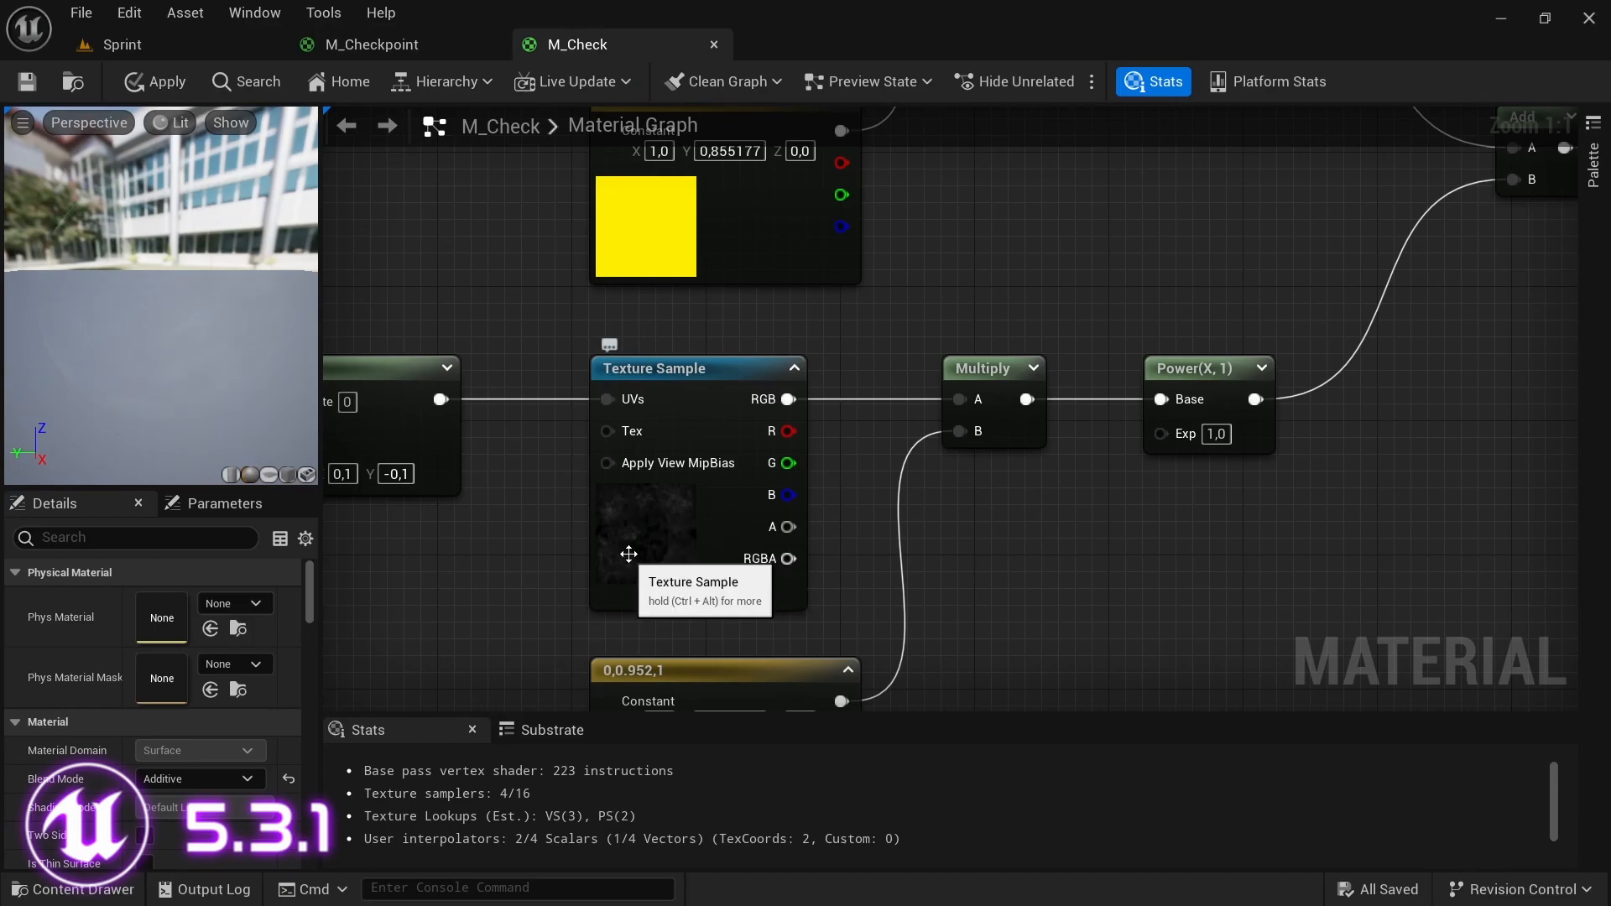
scroll(662, 531, "down", 4)
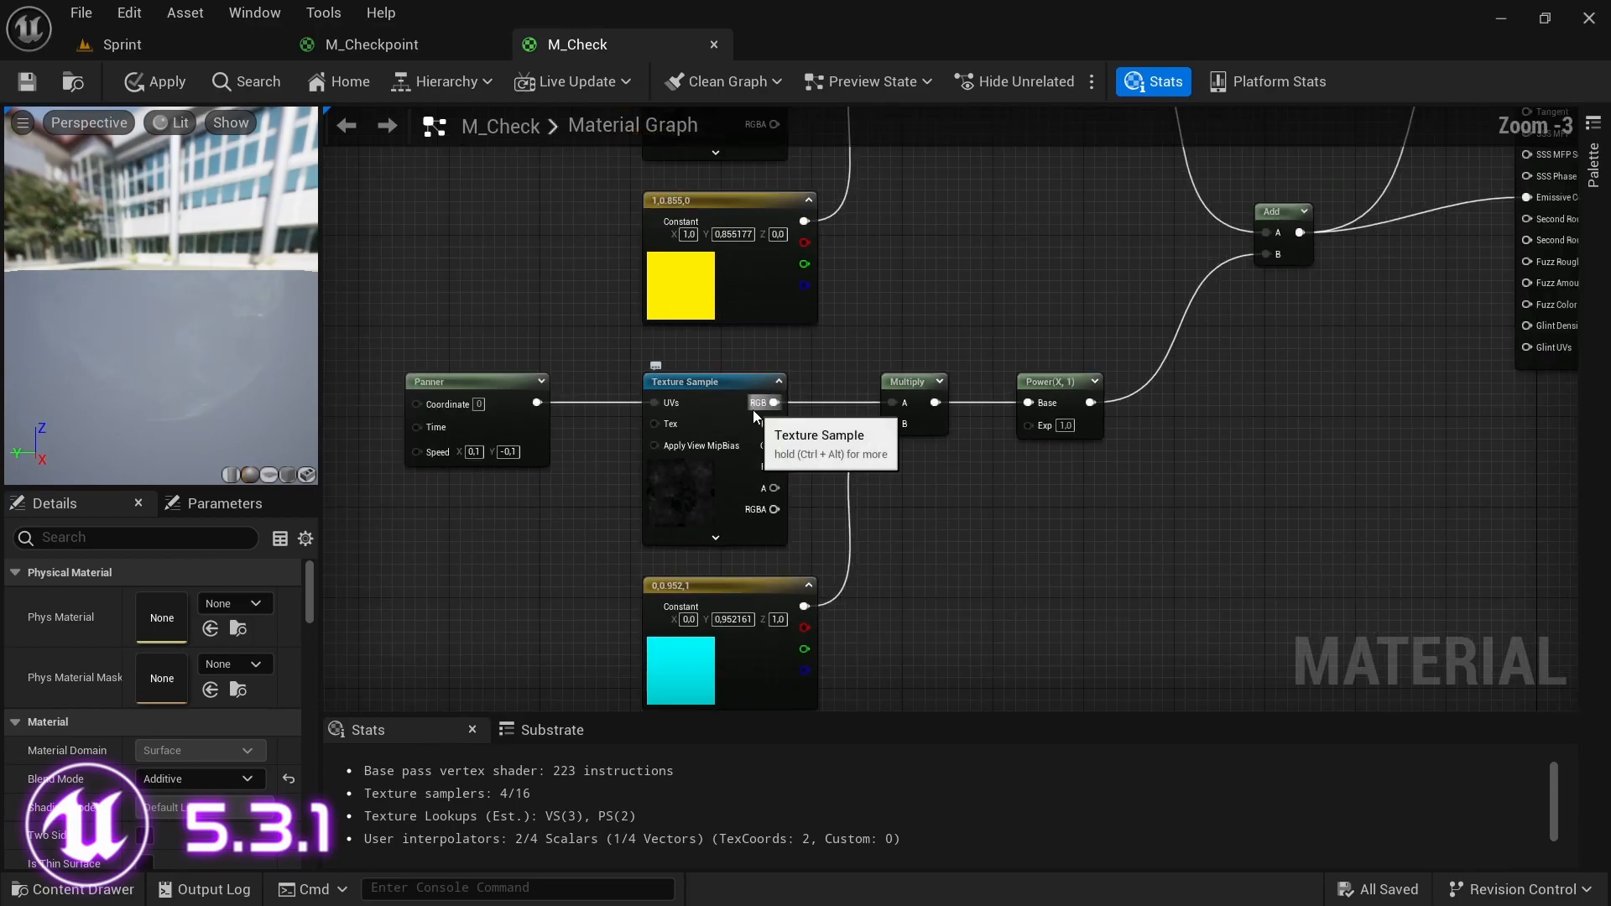
- Shift the lower chain's Panner, Texture Sample, cyan constant and Multiply away from its Power node to make room
left_click_drag(467, 339, 732, 577)
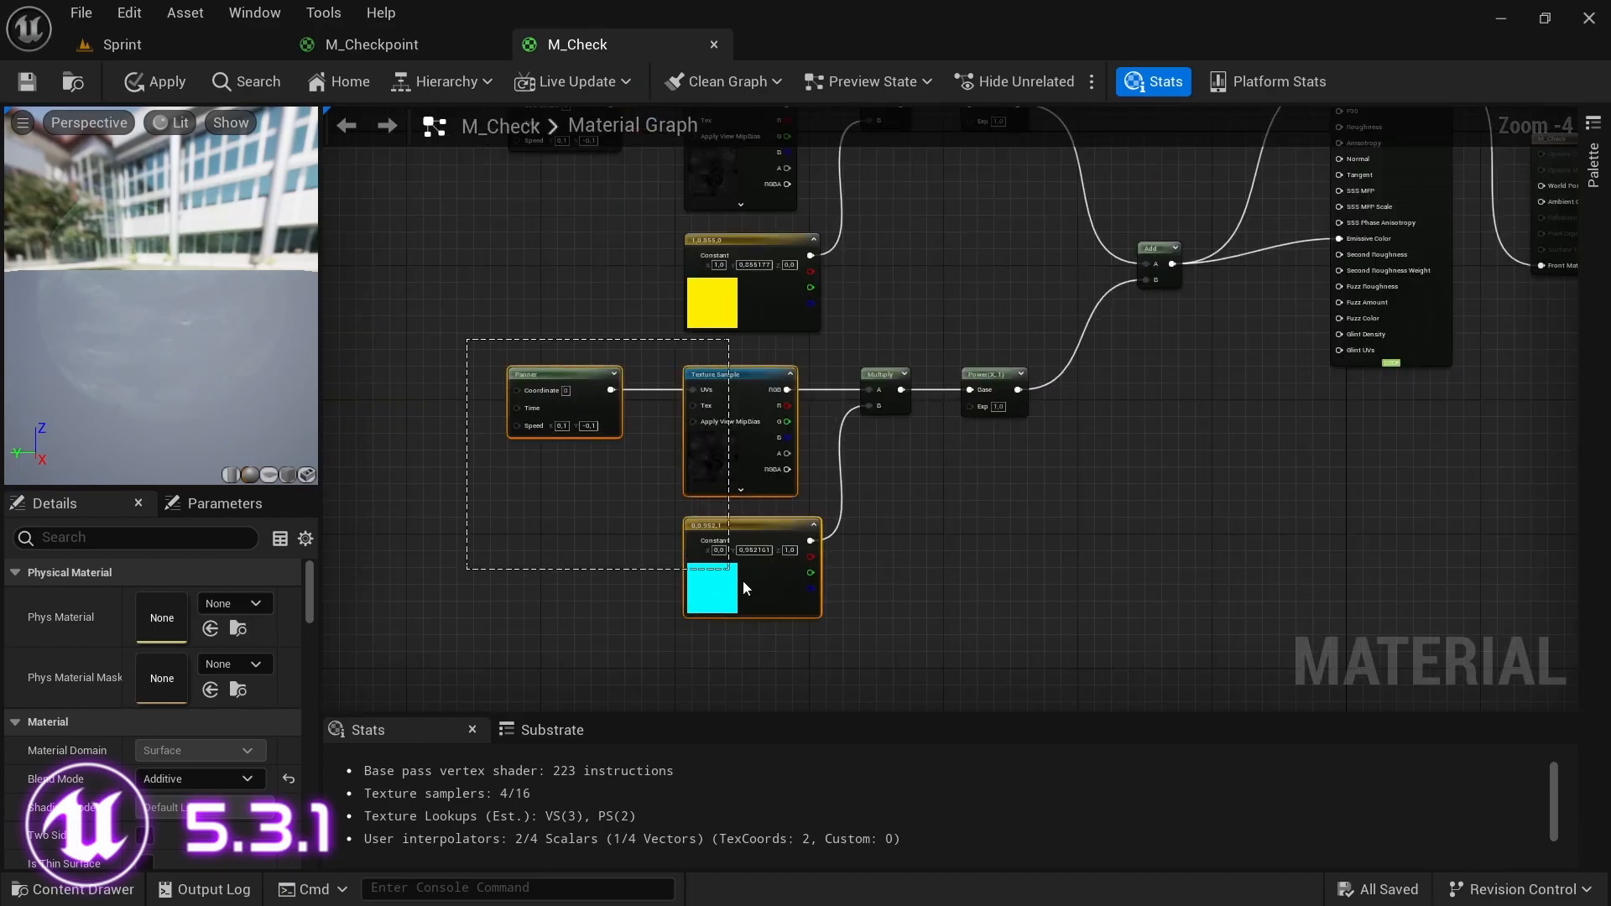
left_click_drag(895, 622, 896, 624)
left_click_drag(881, 380, 657, 380)
scroll(795, 465, "up", 1)
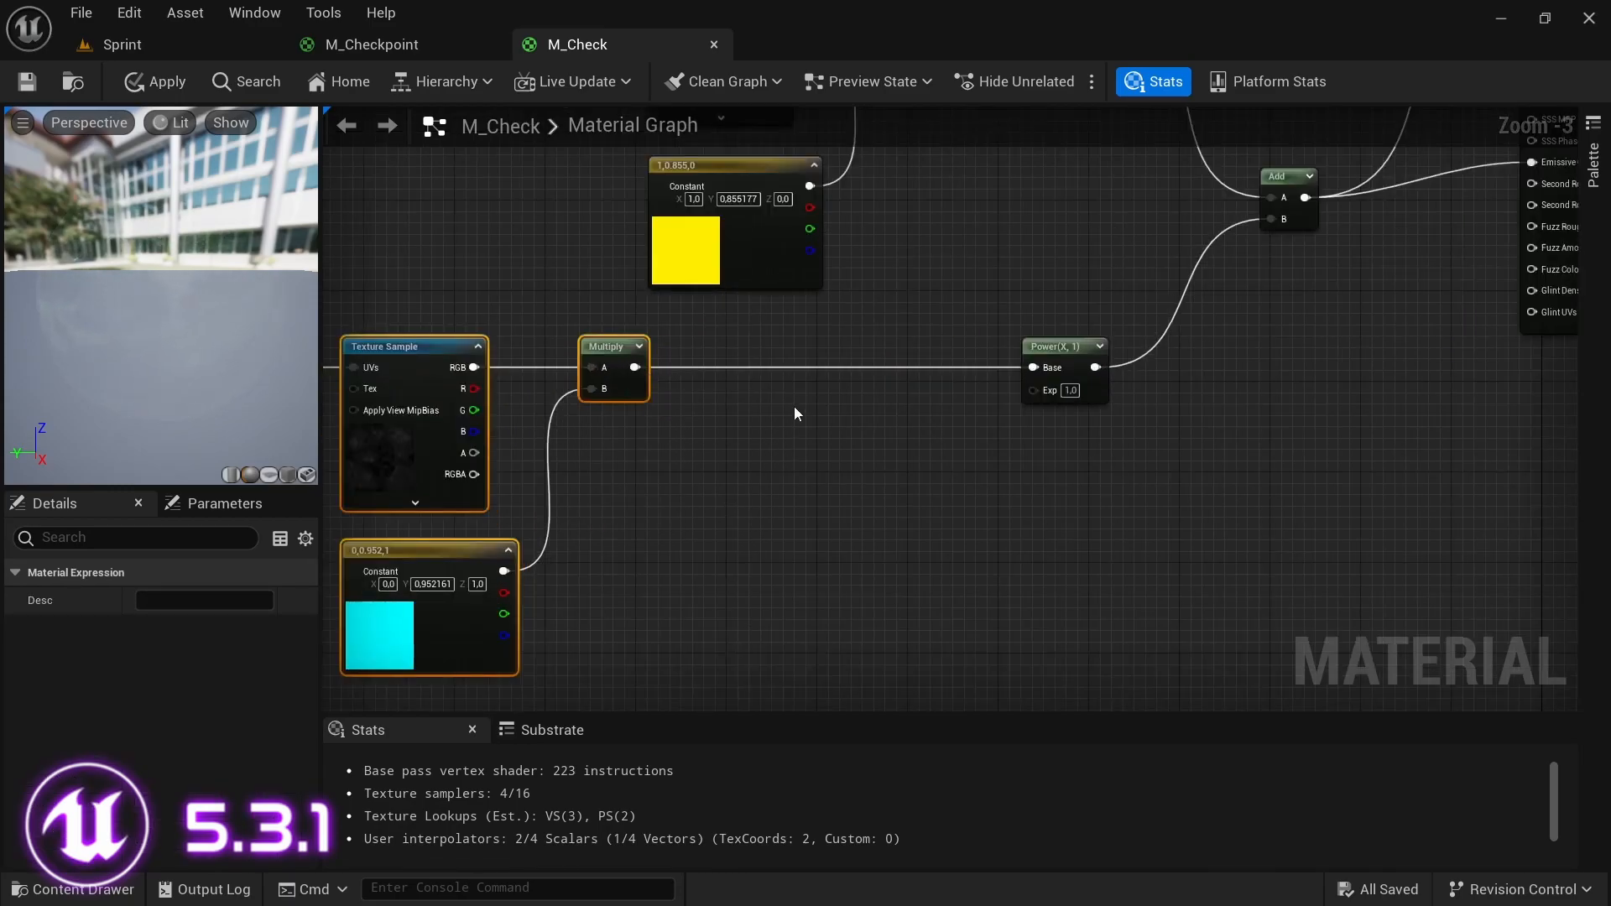
- Insert a second Multiply node with B set to 10,0 between the lower chain's Multiply and Power nodes
left_click(829, 401)
left_click_drag(859, 404, 798, 351)
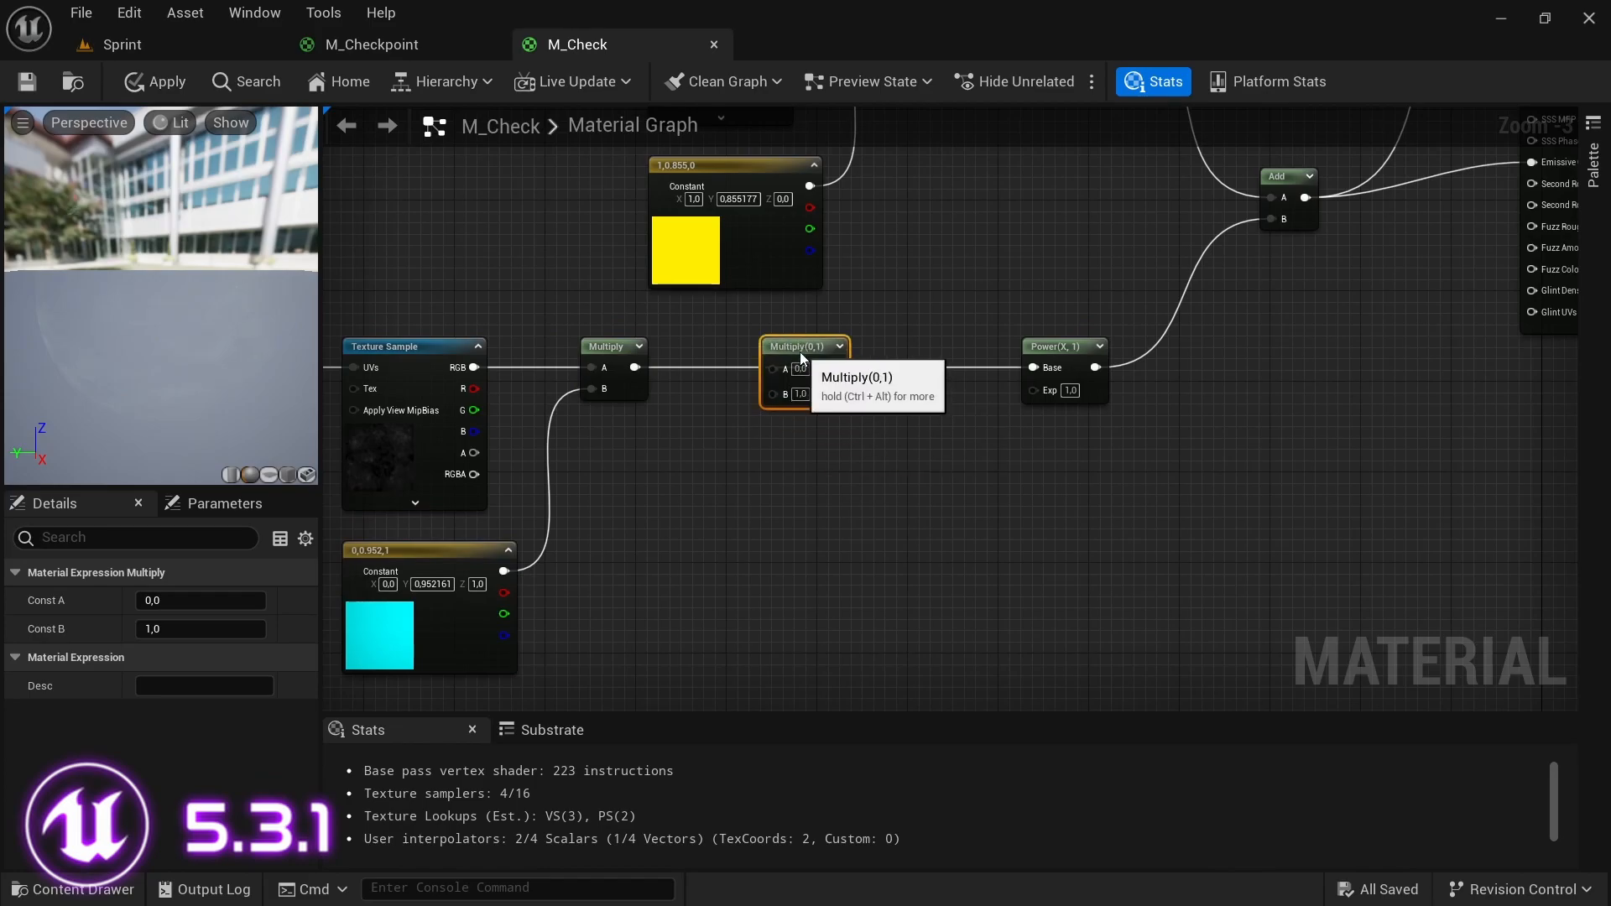
left_click(873, 500)
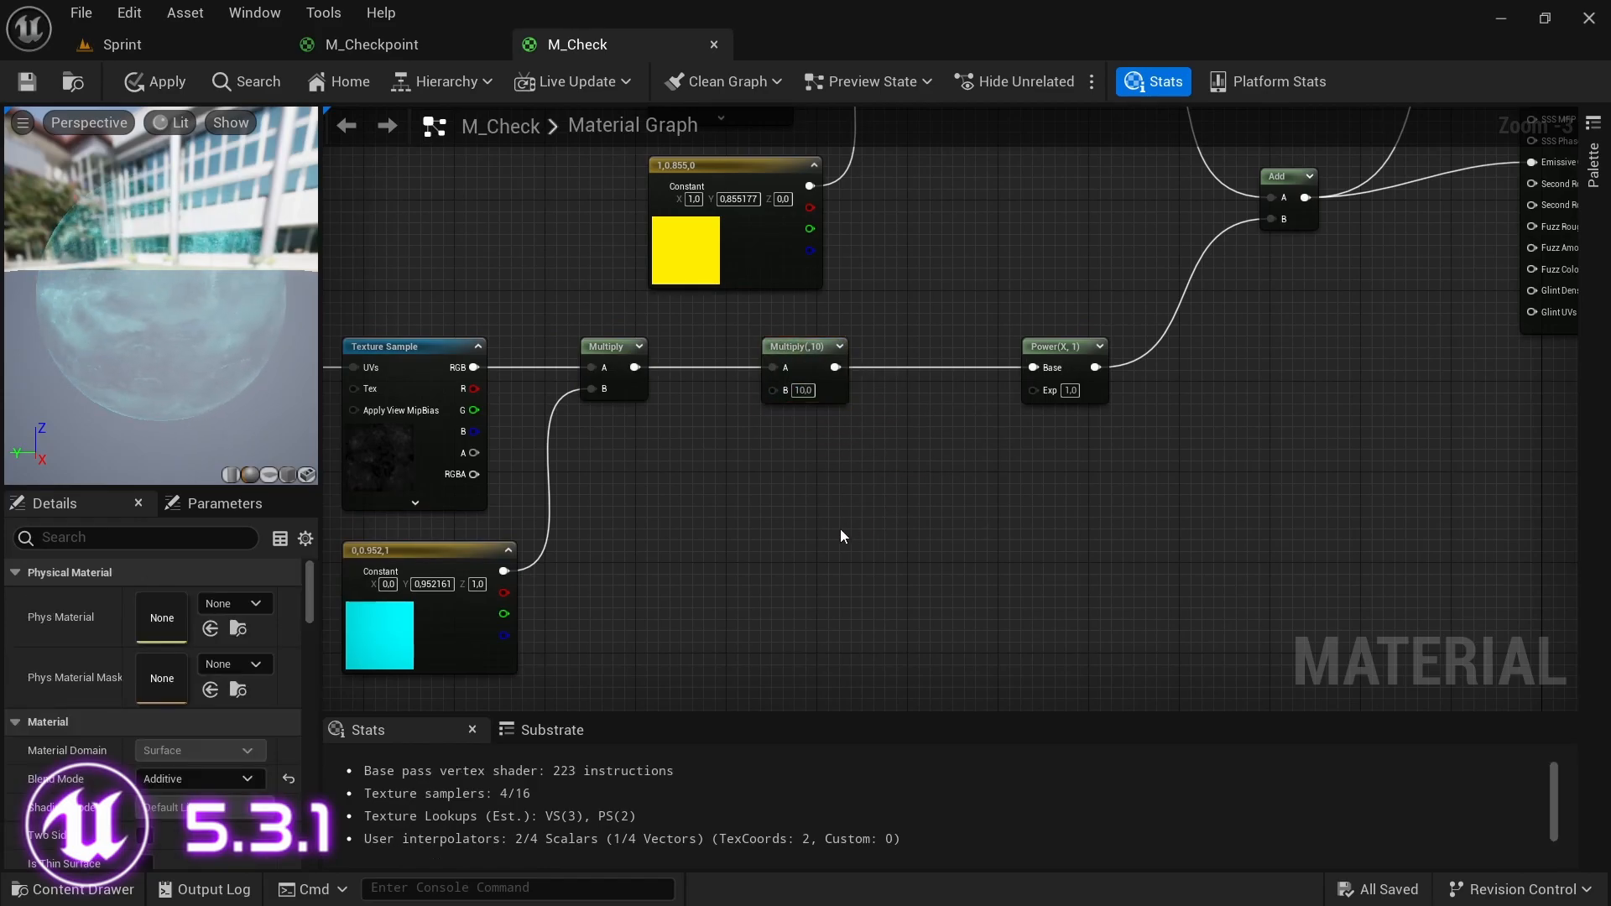
mouse_move(170, 214)
left_mouse_down()
mouse_move(91, 324)
mouse_move(109, 272)
mouse_move(190, 234)
left_mouse_up()
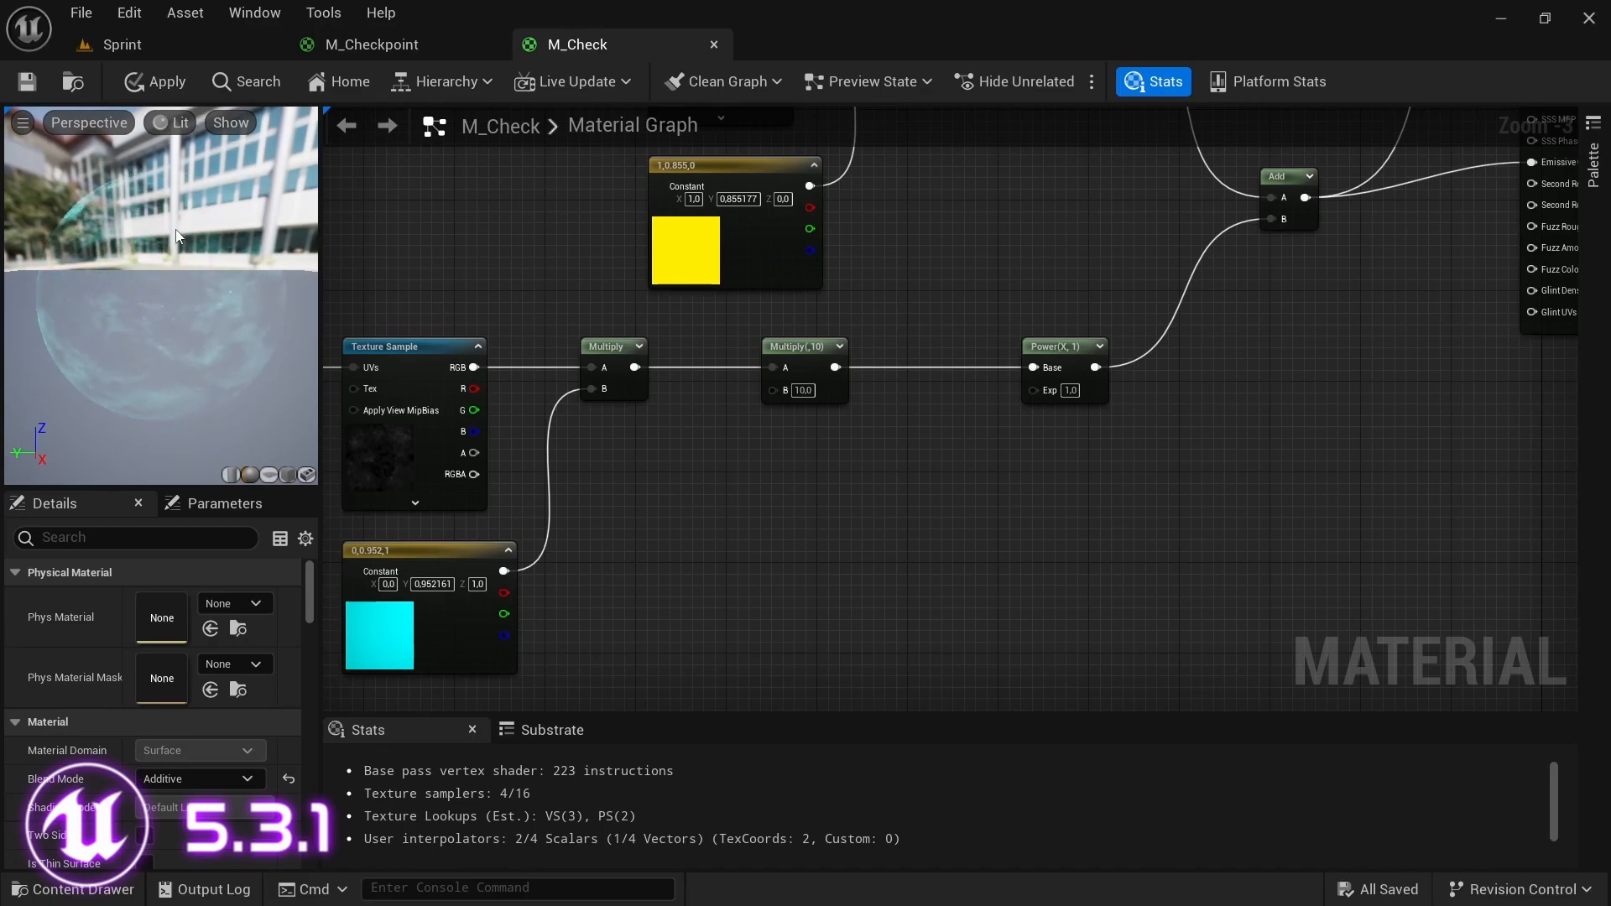
- Bring the TexturesCom_CircularStrokes_overlay_S texture from the project's Material folder into the M_Check graph
right_click_drag(529, 247, 561, 530)
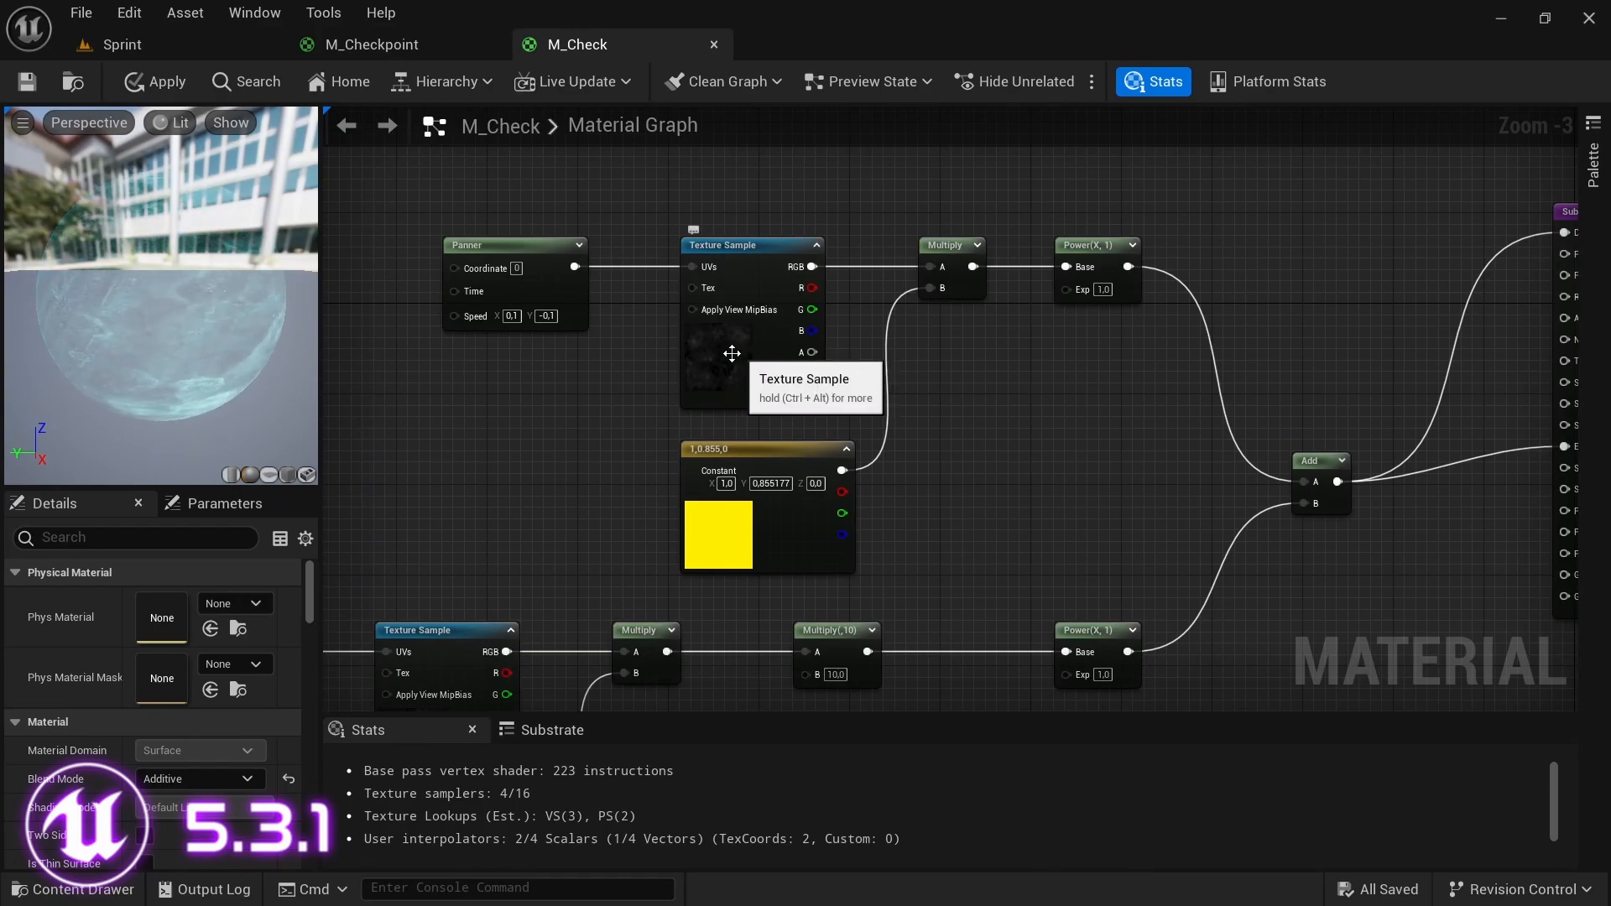
scroll(738, 353, "up", 1)
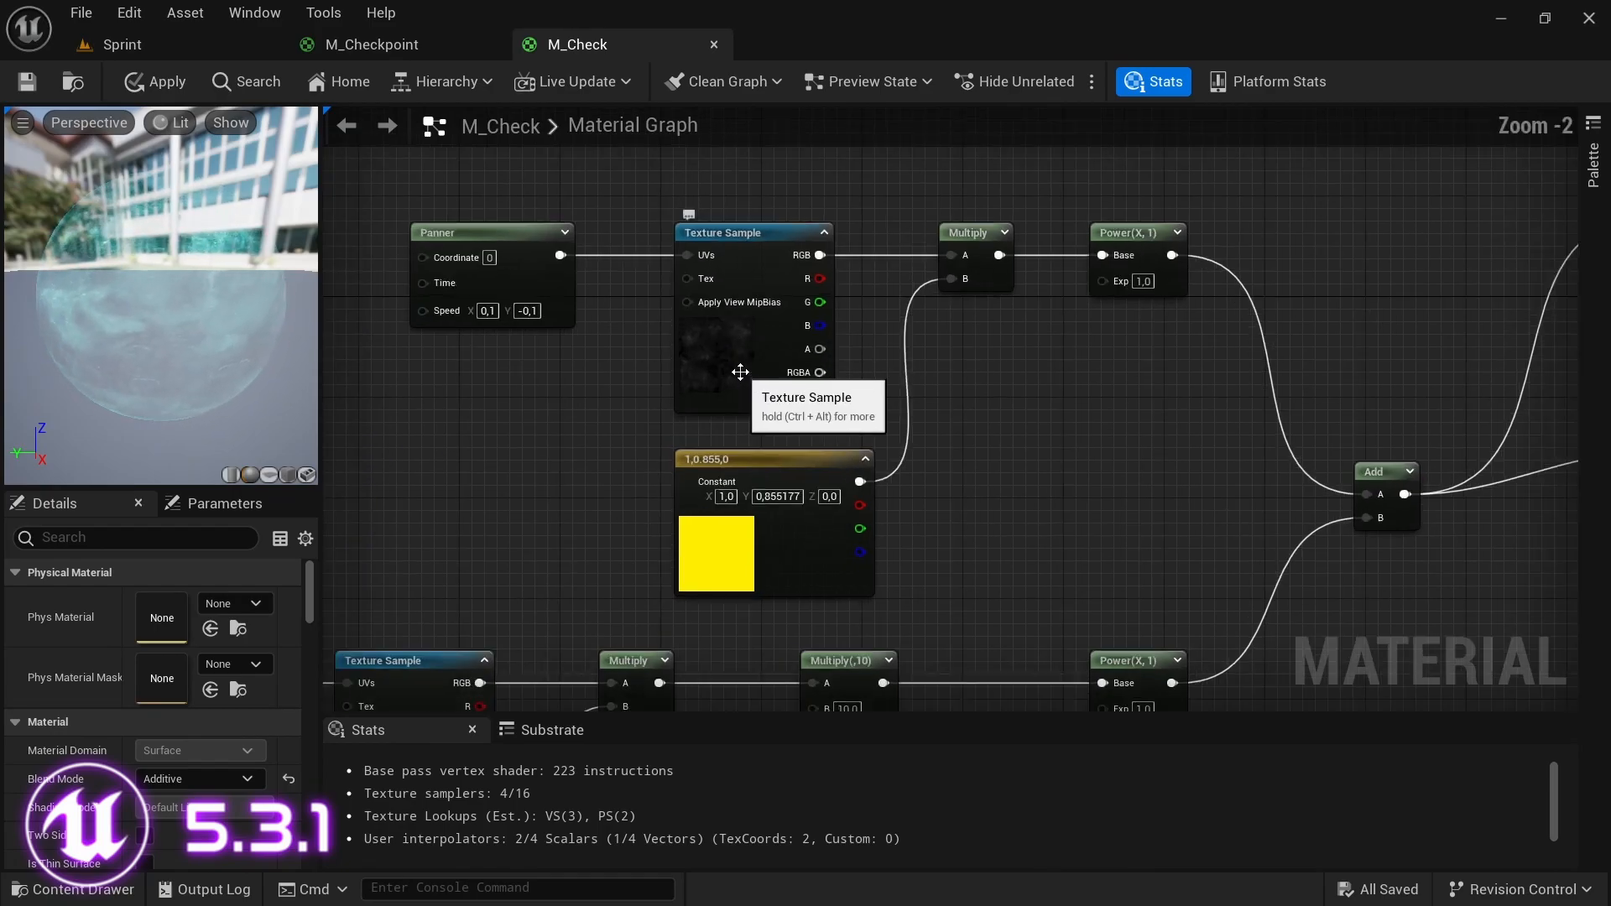
scroll(740, 372, "up", 2)
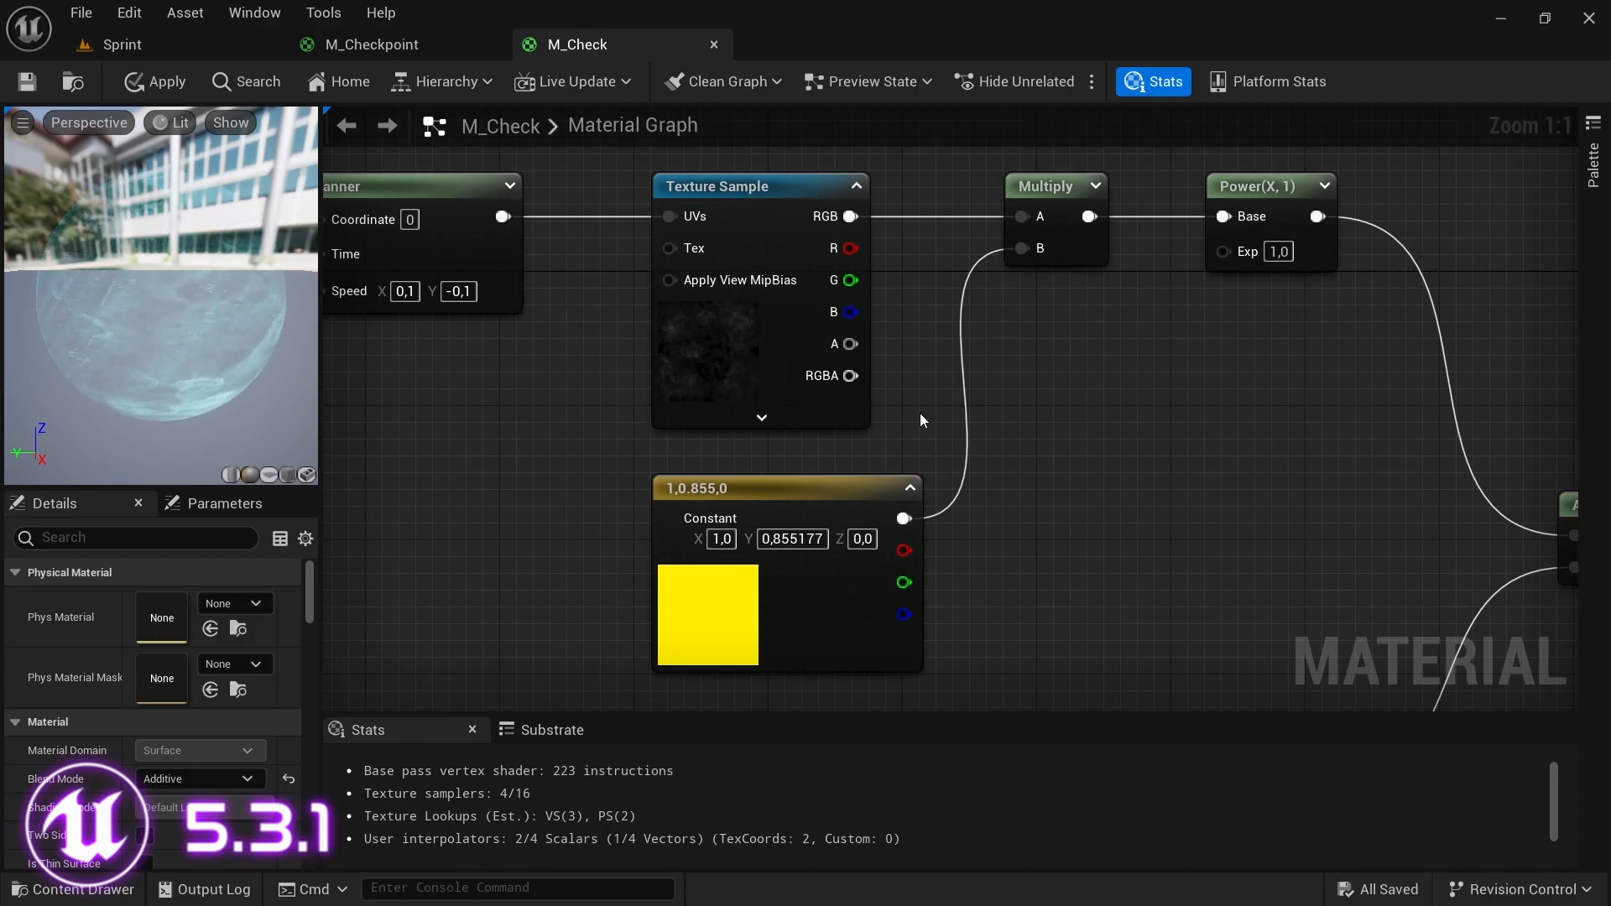
left_click(184, 50)
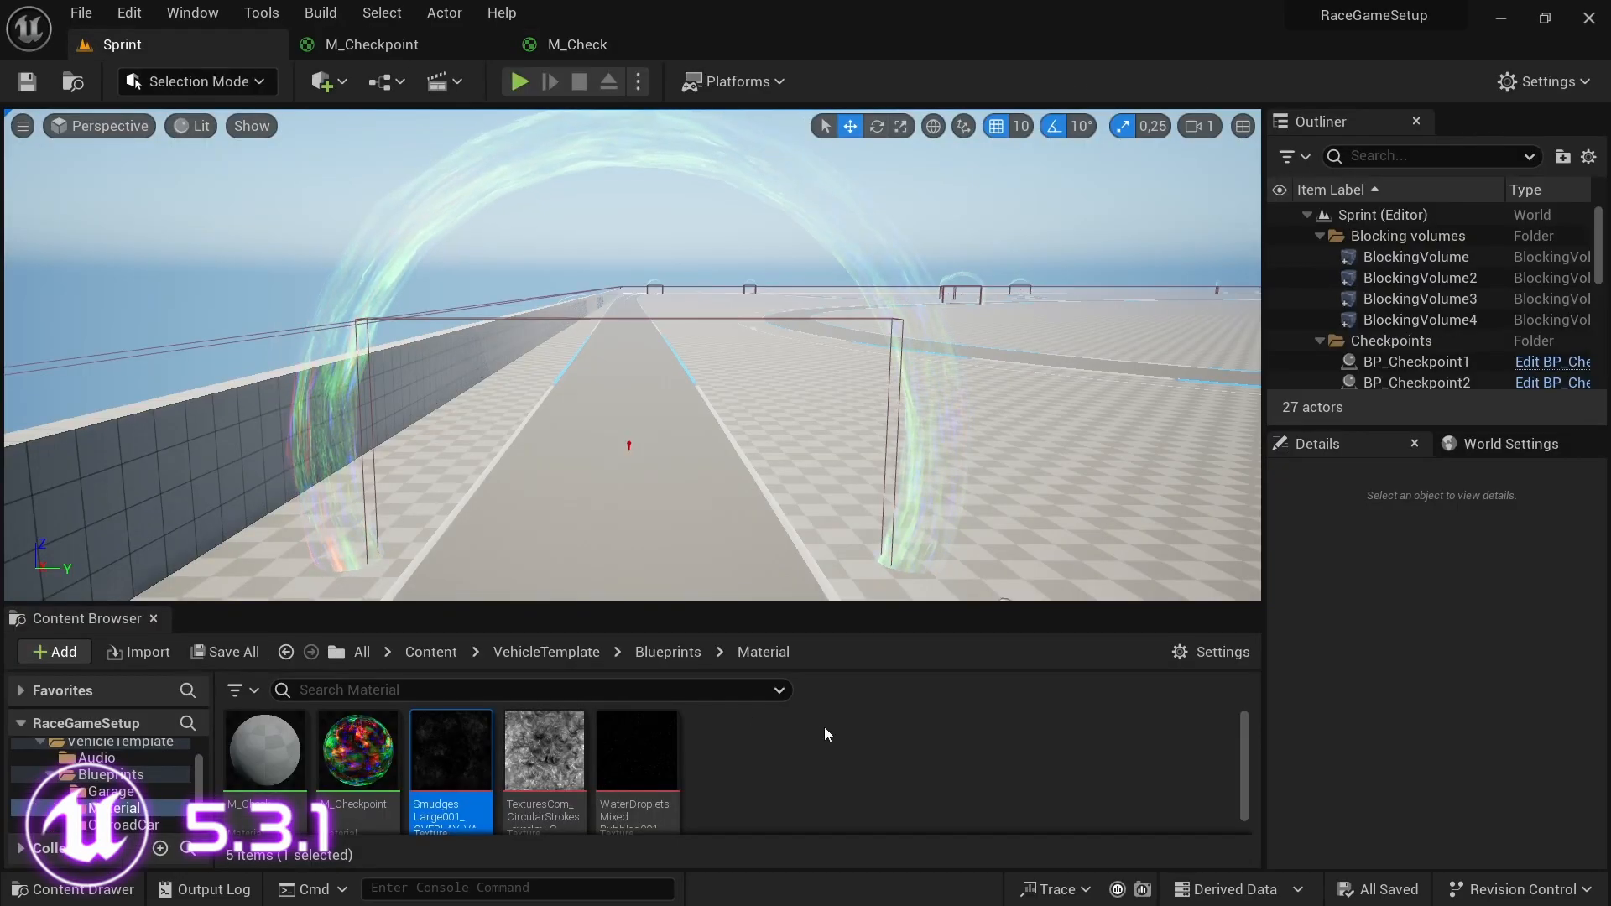
mouse_move(544, 759)
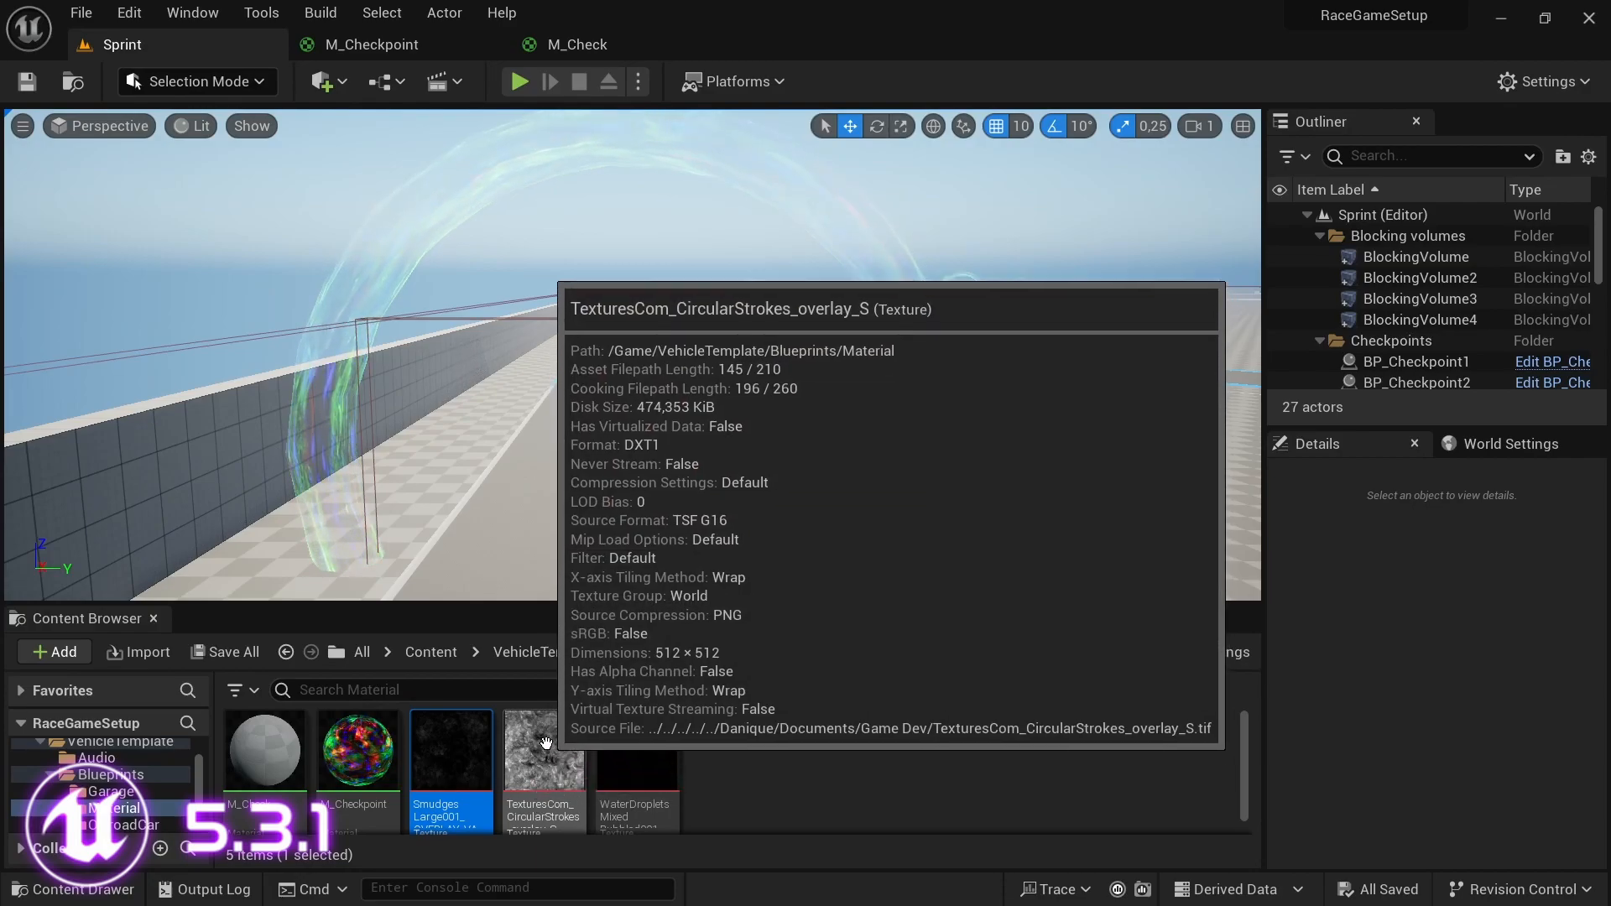
left_click(545, 758)
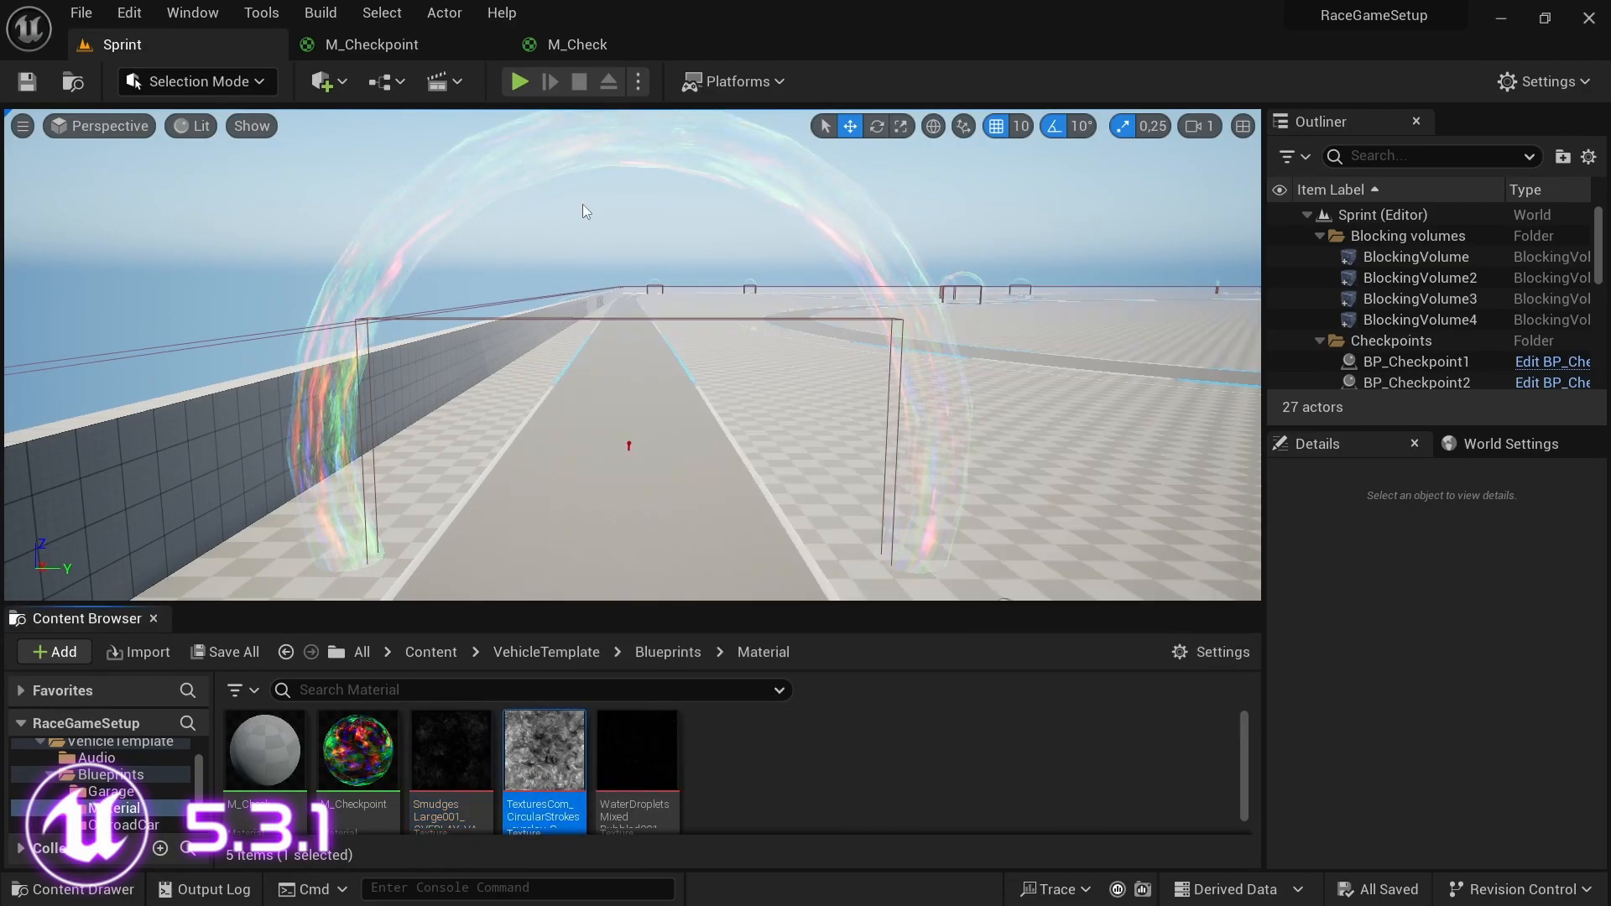
left_click(612, 49)
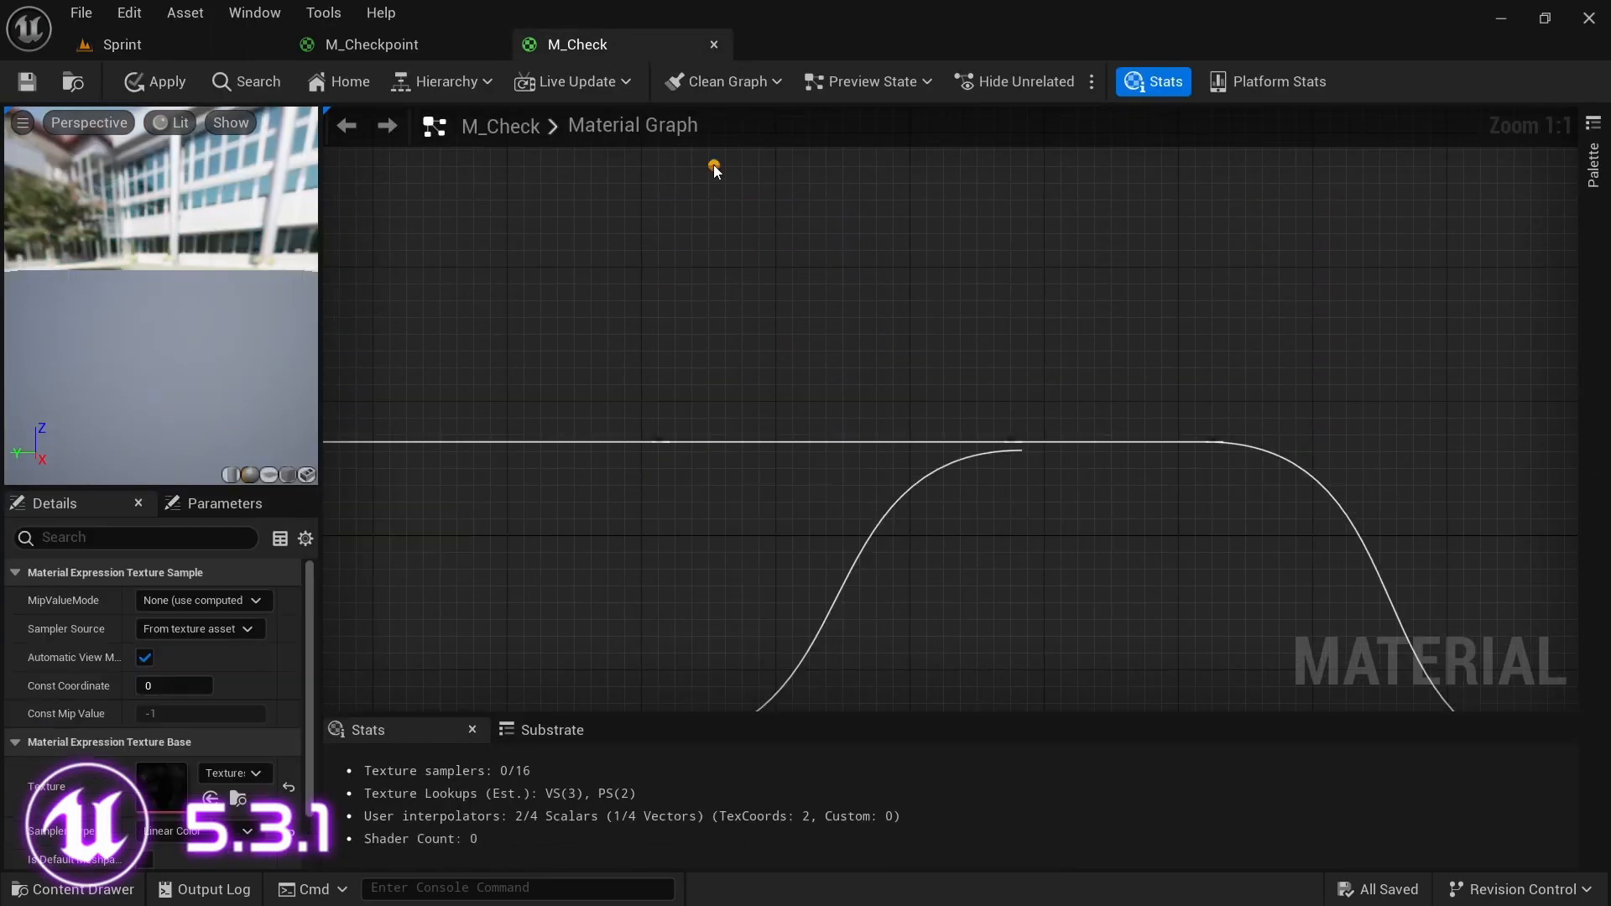
- Place the circular-strokes Texture Sample above the upper smudge sample and wire it between the Panner and the Multiply's A input
left_click_drag(801, 183, 746, 168)
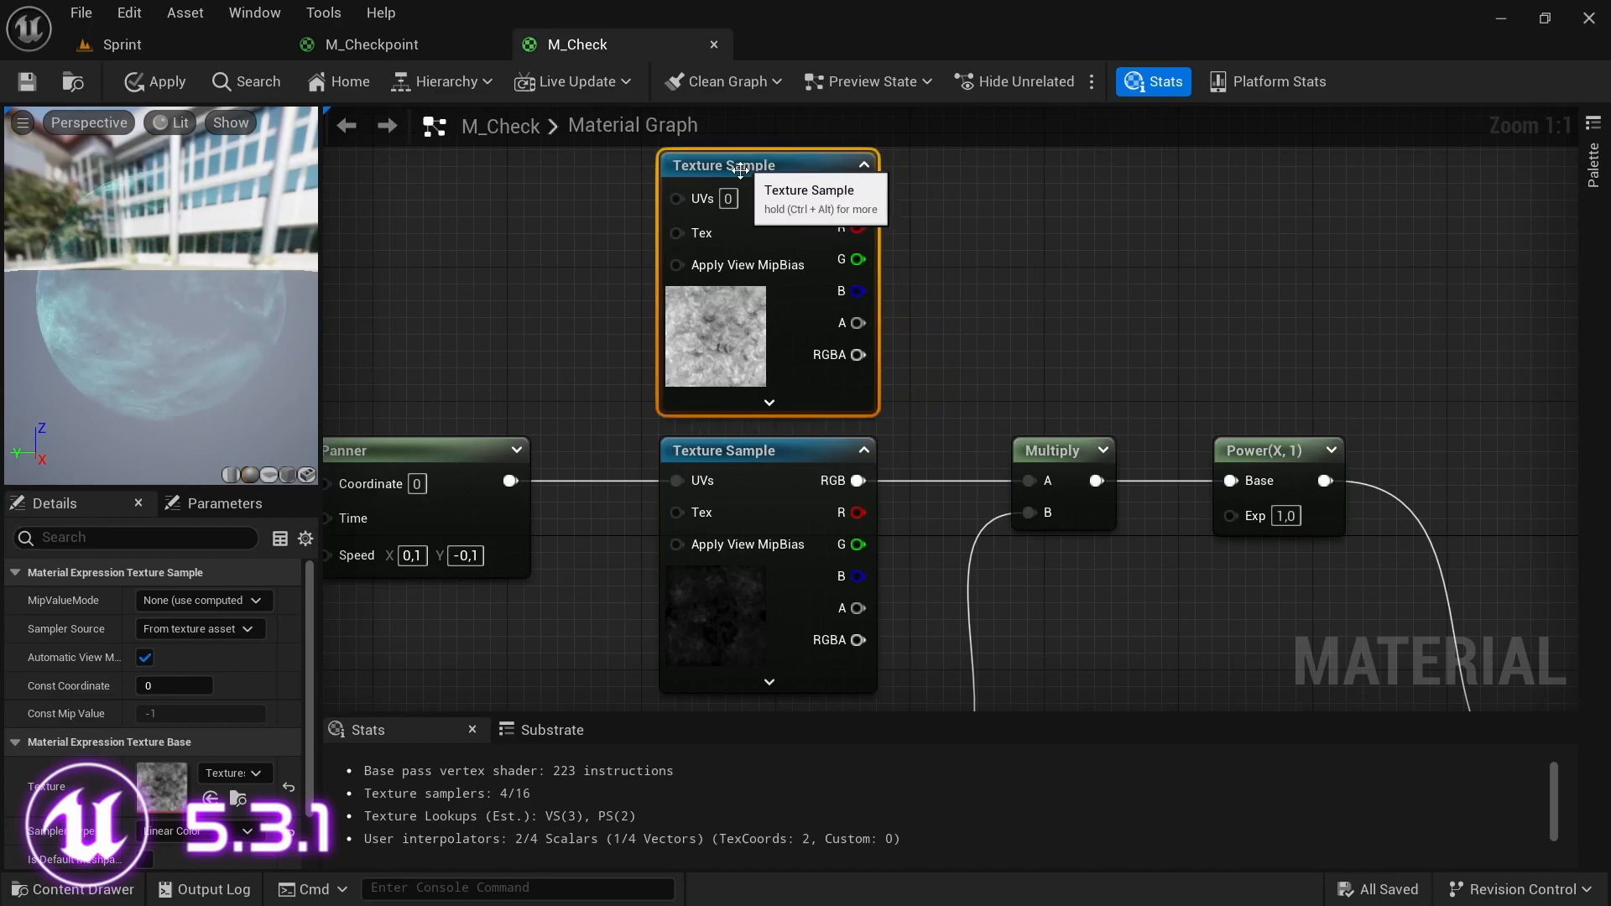
left_click_drag(518, 476, 726, 217)
left_click_drag(857, 195, 1029, 481)
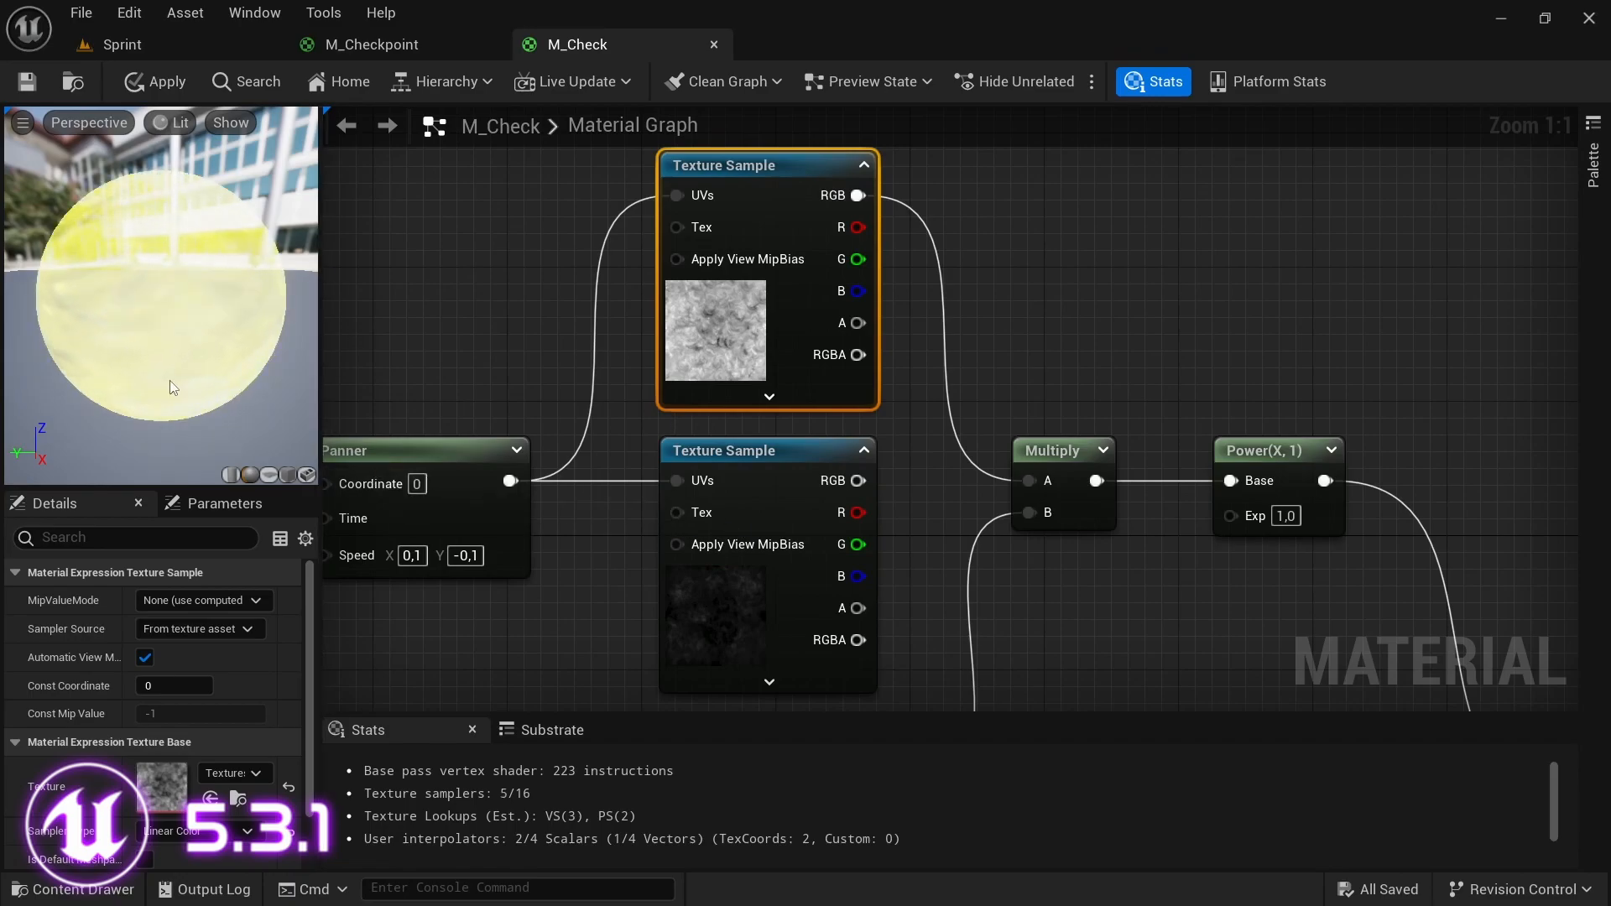
- Examine the lower cyan chain from Texture Sample to Power and how both chains join at the Add node
right_click_drag(1009, 611, 899, 264)
right_click_drag(949, 609, 1018, 228)
right_click_drag(578, 566, 851, 626)
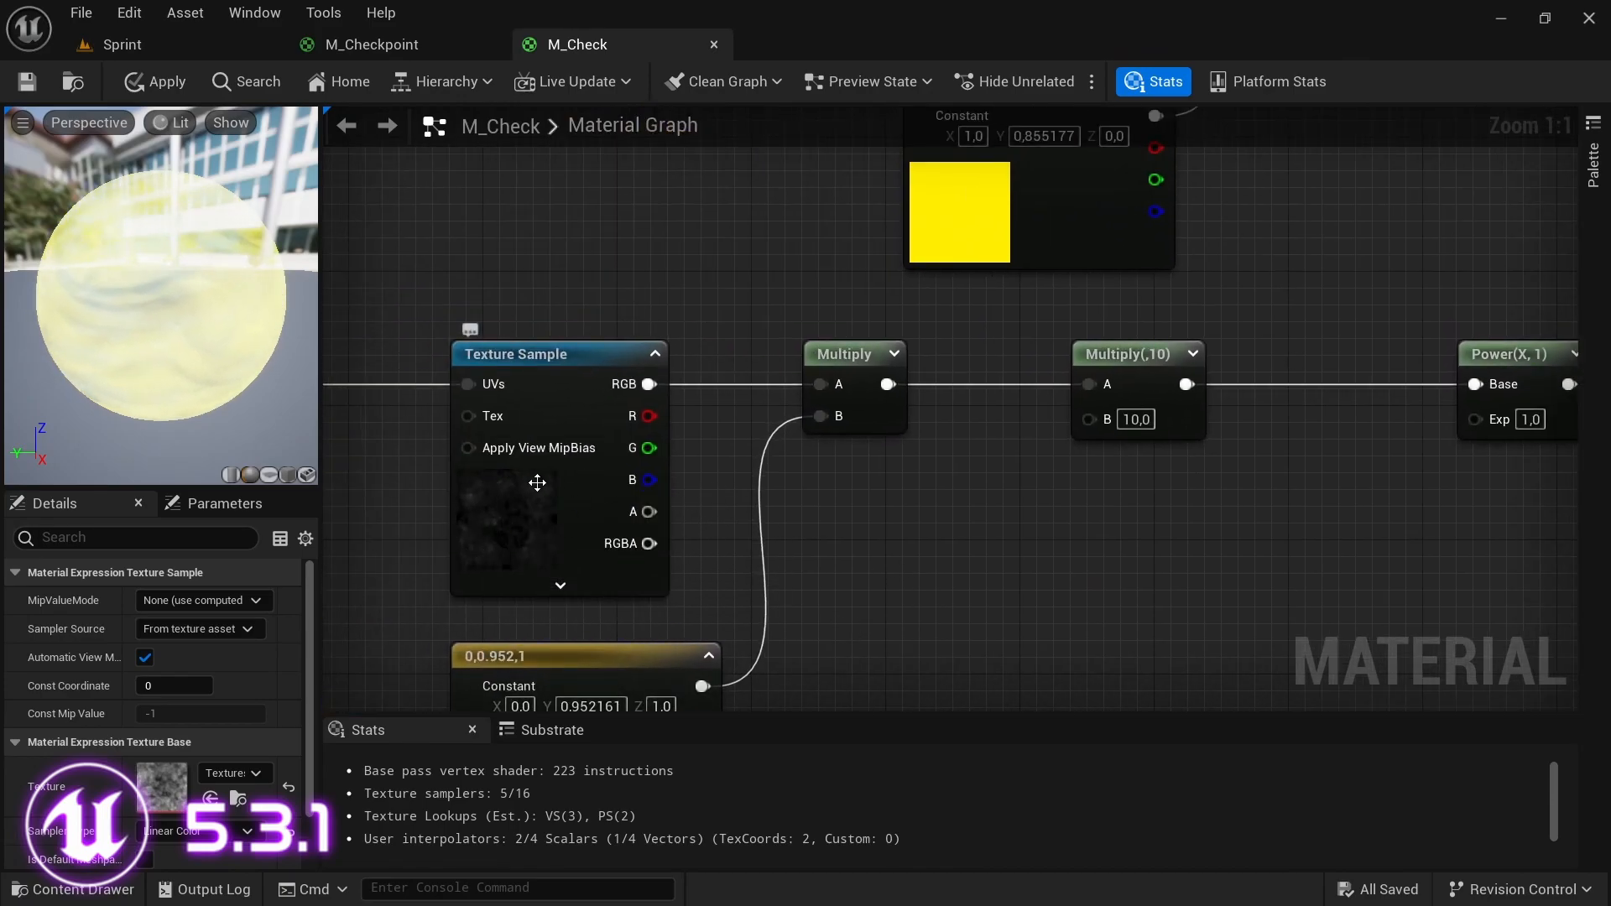
right_click_drag(516, 541, 587, 543)
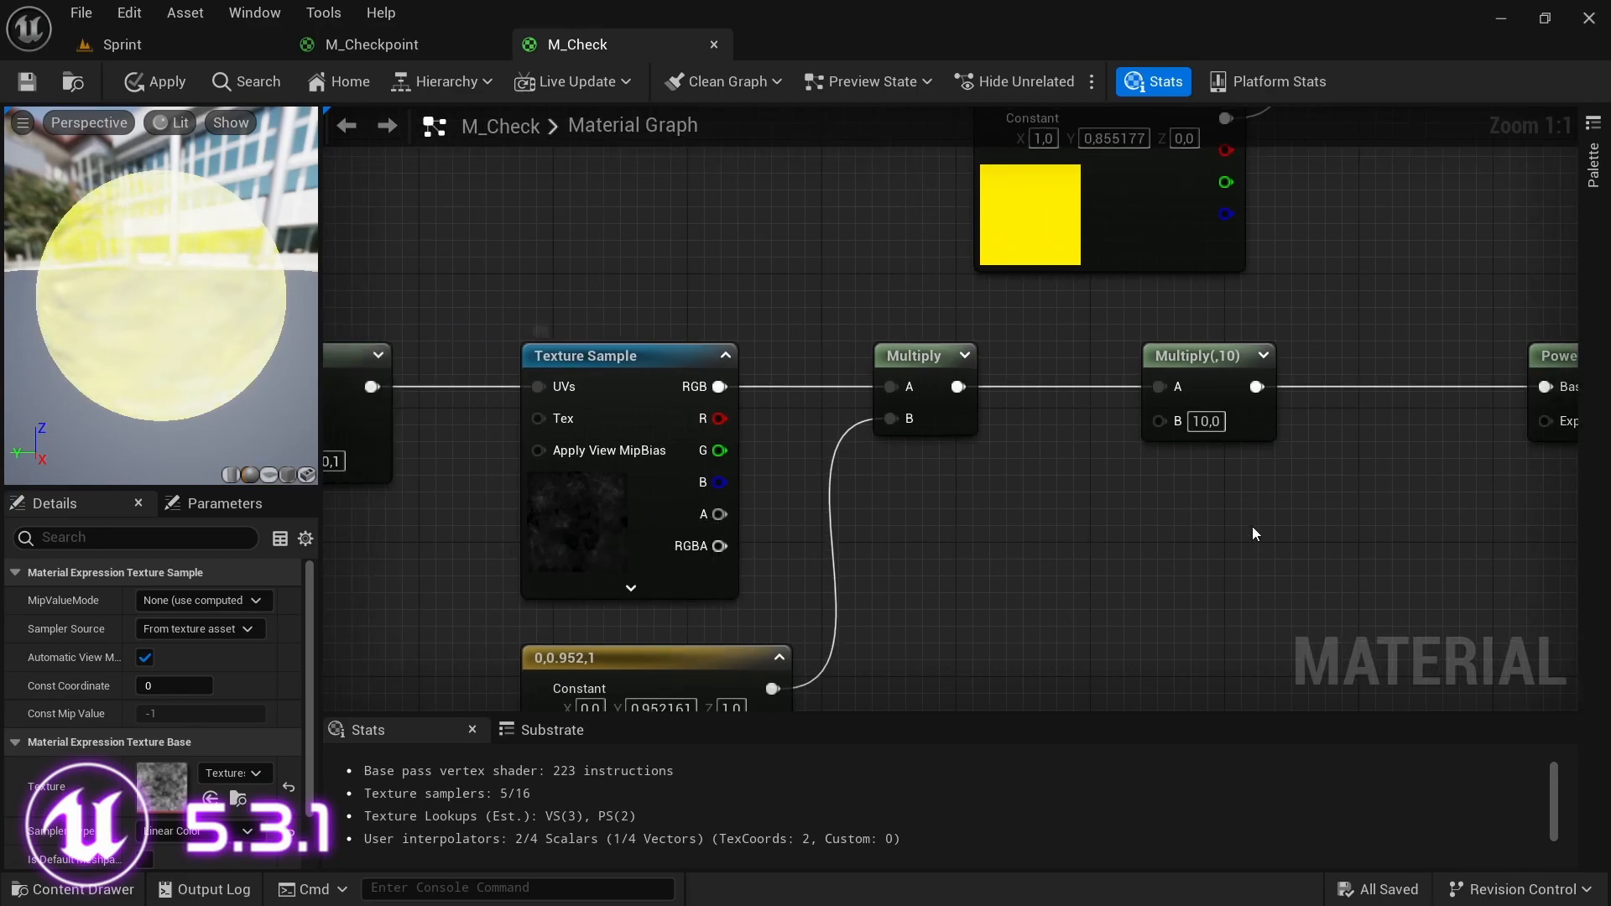
right_click_drag(1247, 534, 986, 497)
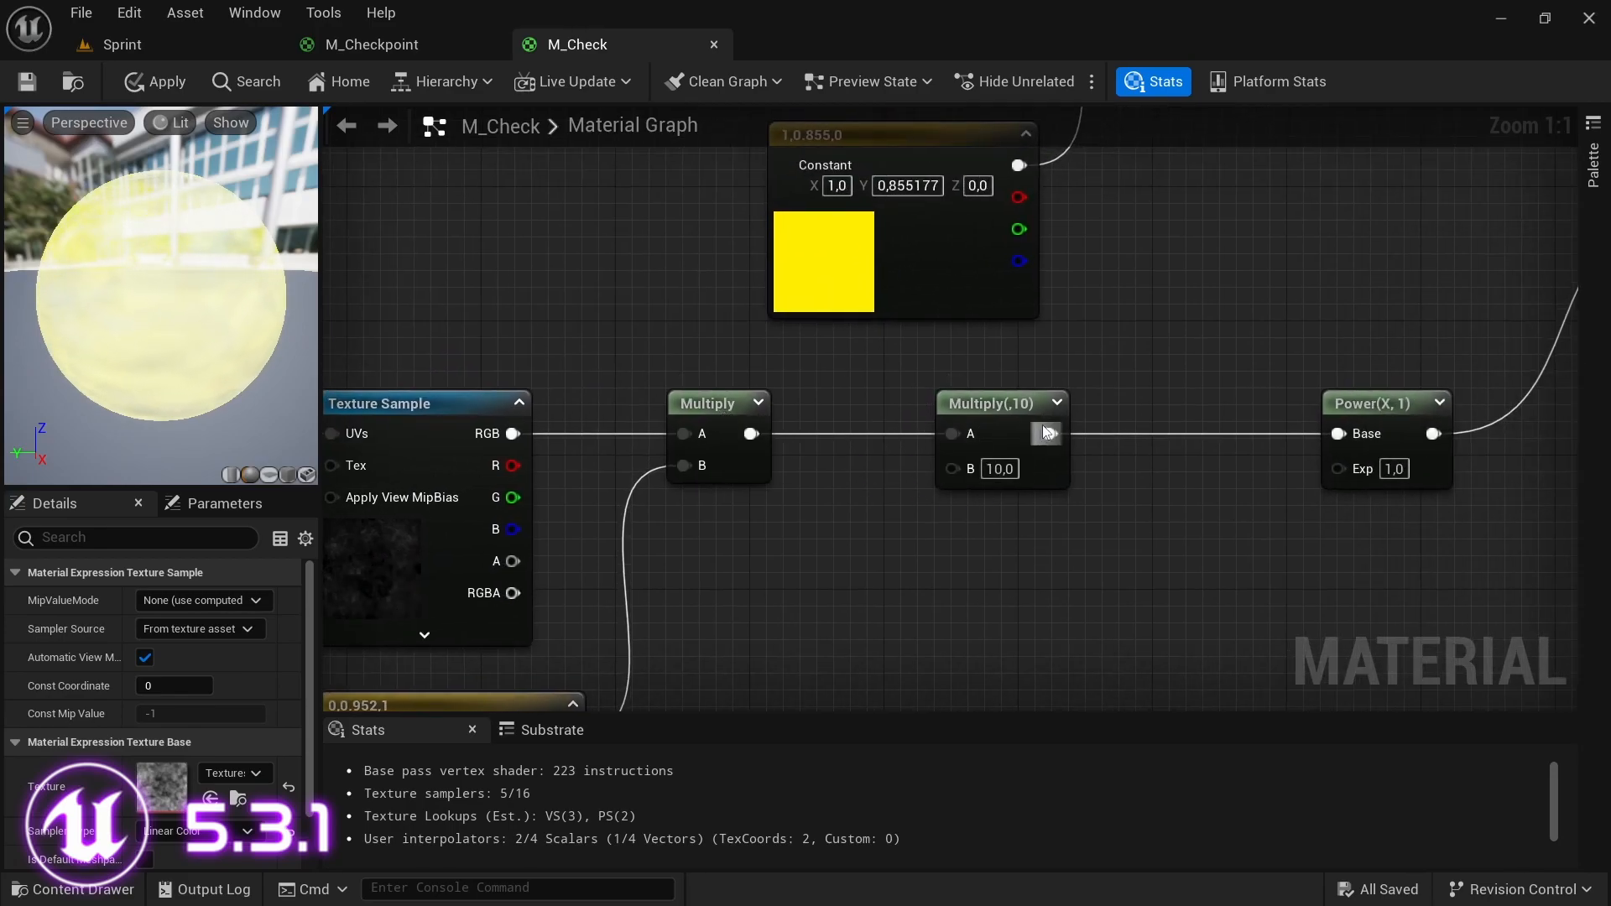
right_click_drag(673, 585, 842, 521)
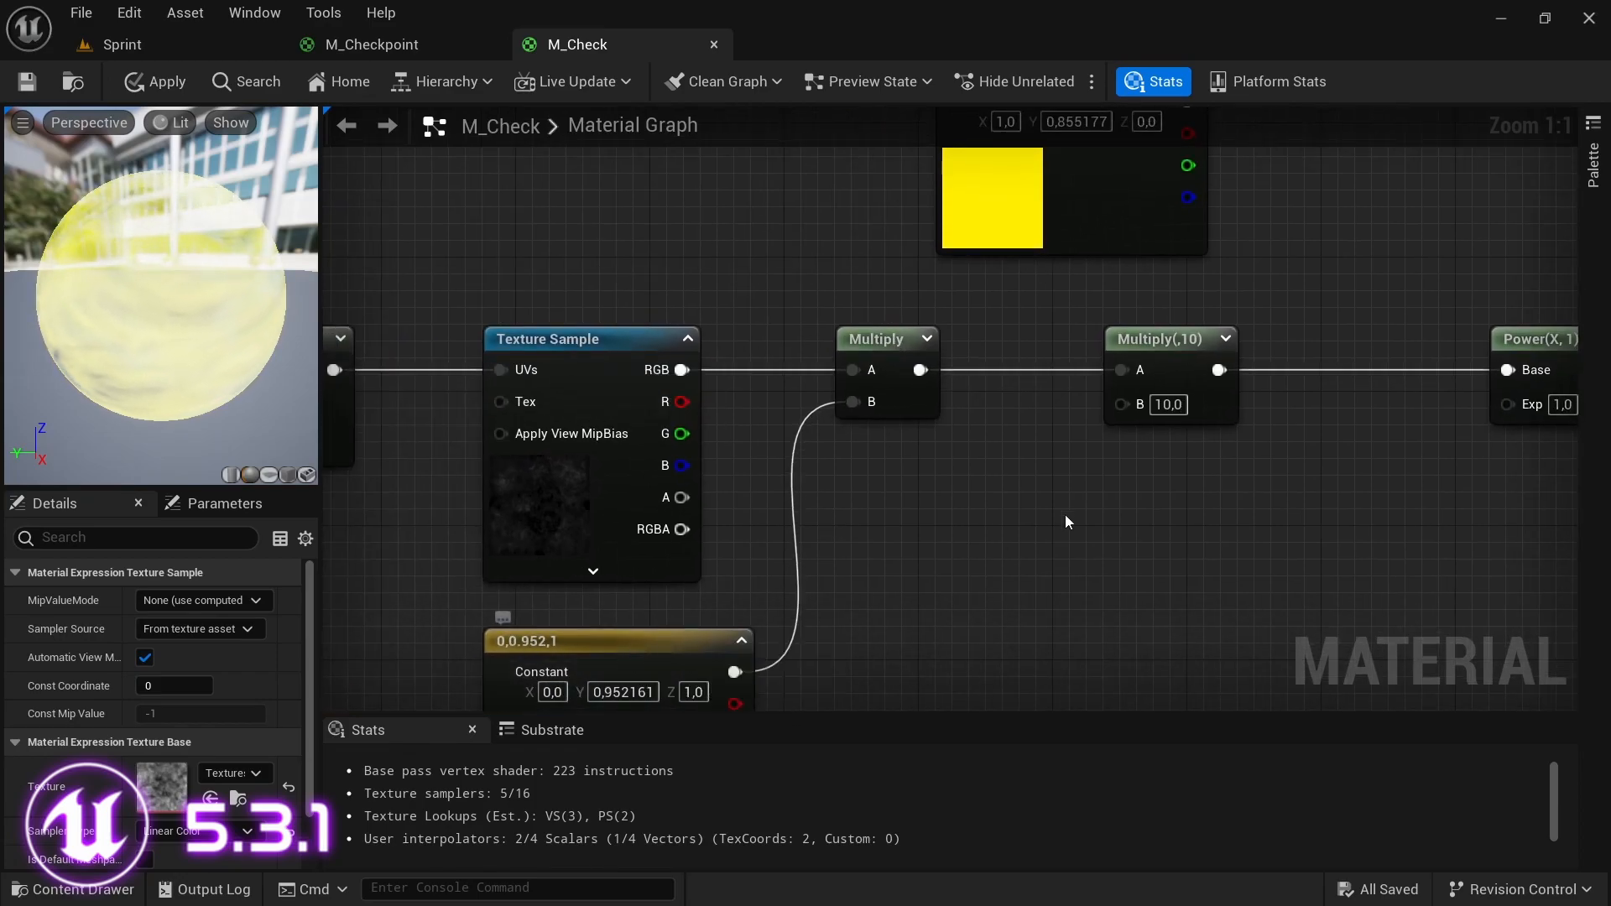
right_click_drag(1232, 552, 809, 564)
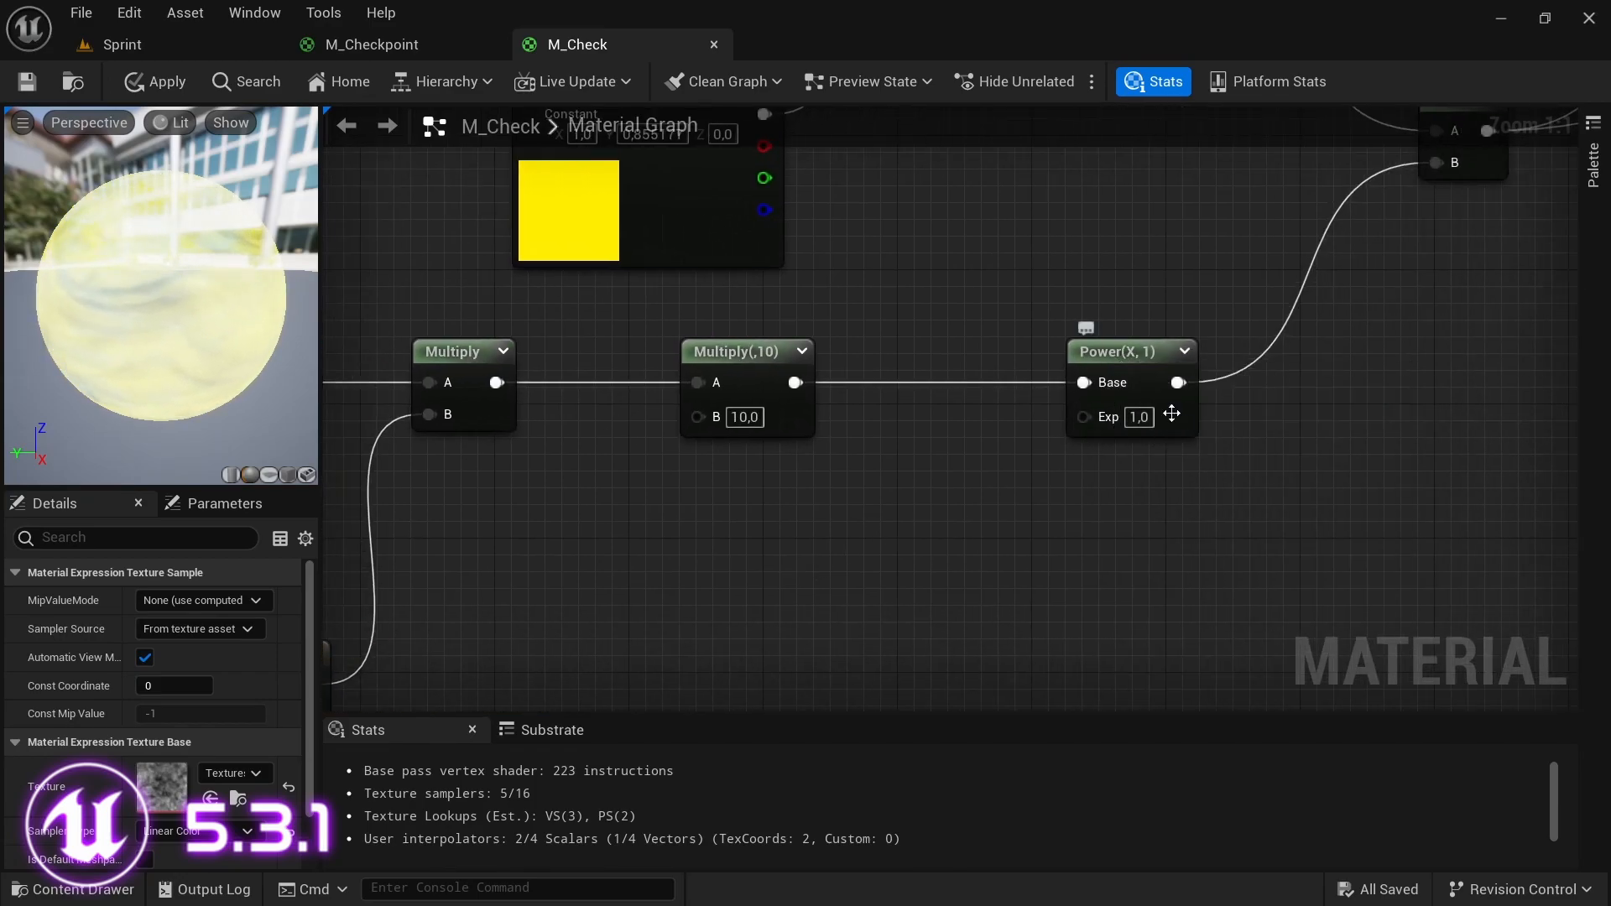
right_click_drag(845, 542, 856, 525)
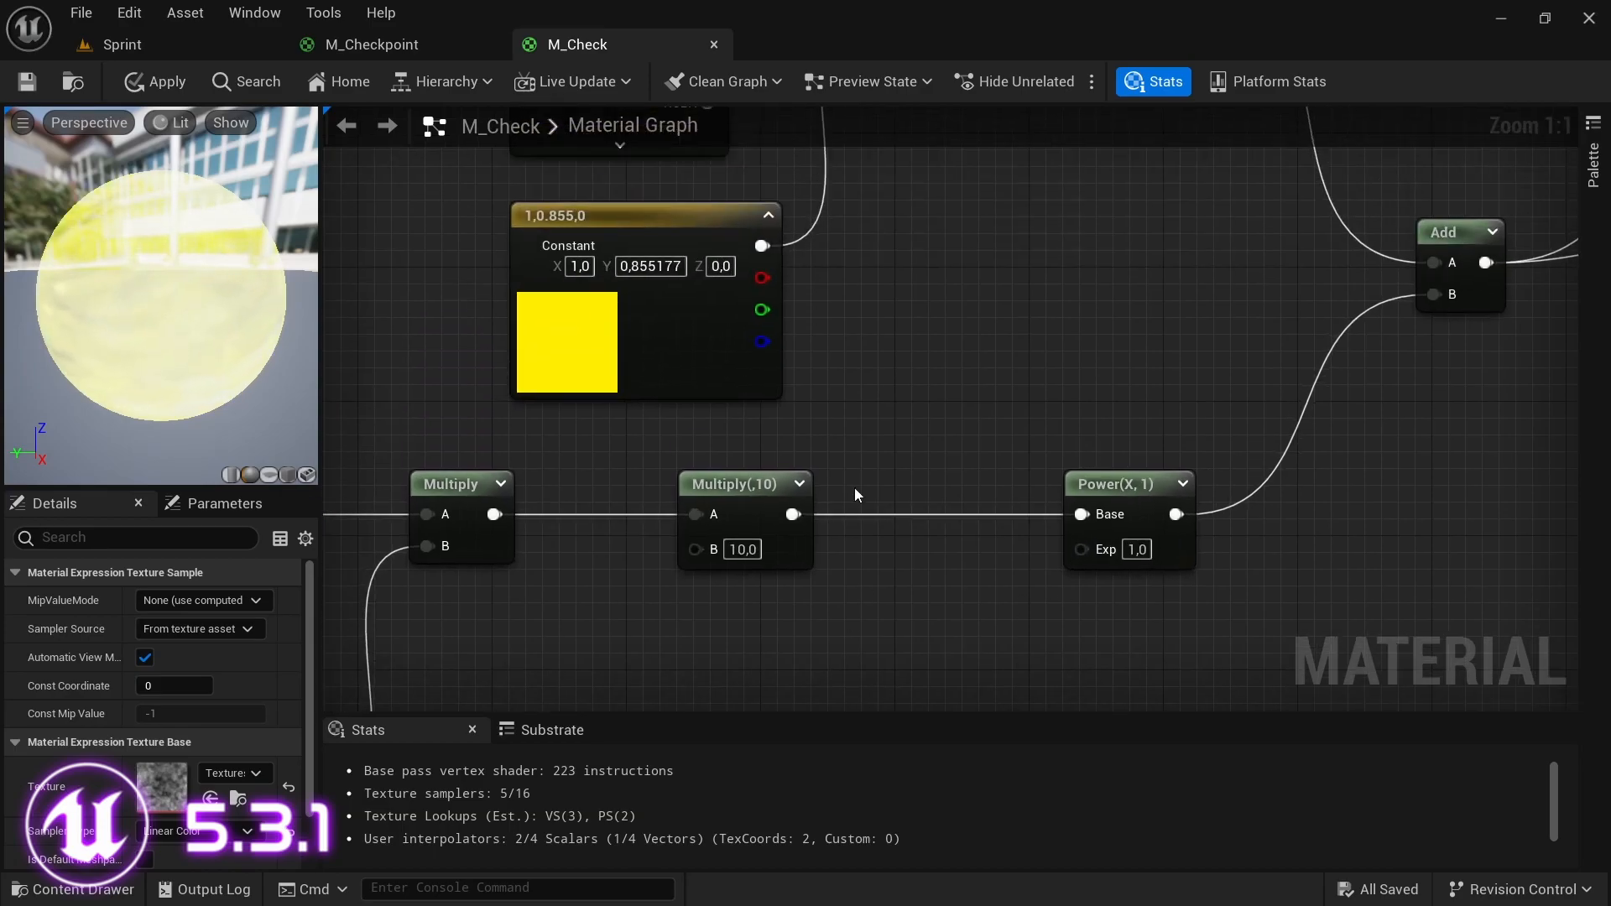
scroll(953, 381, "down", 2)
right_click_drag(954, 265, 905, 517)
scroll(928, 426, "down", 2)
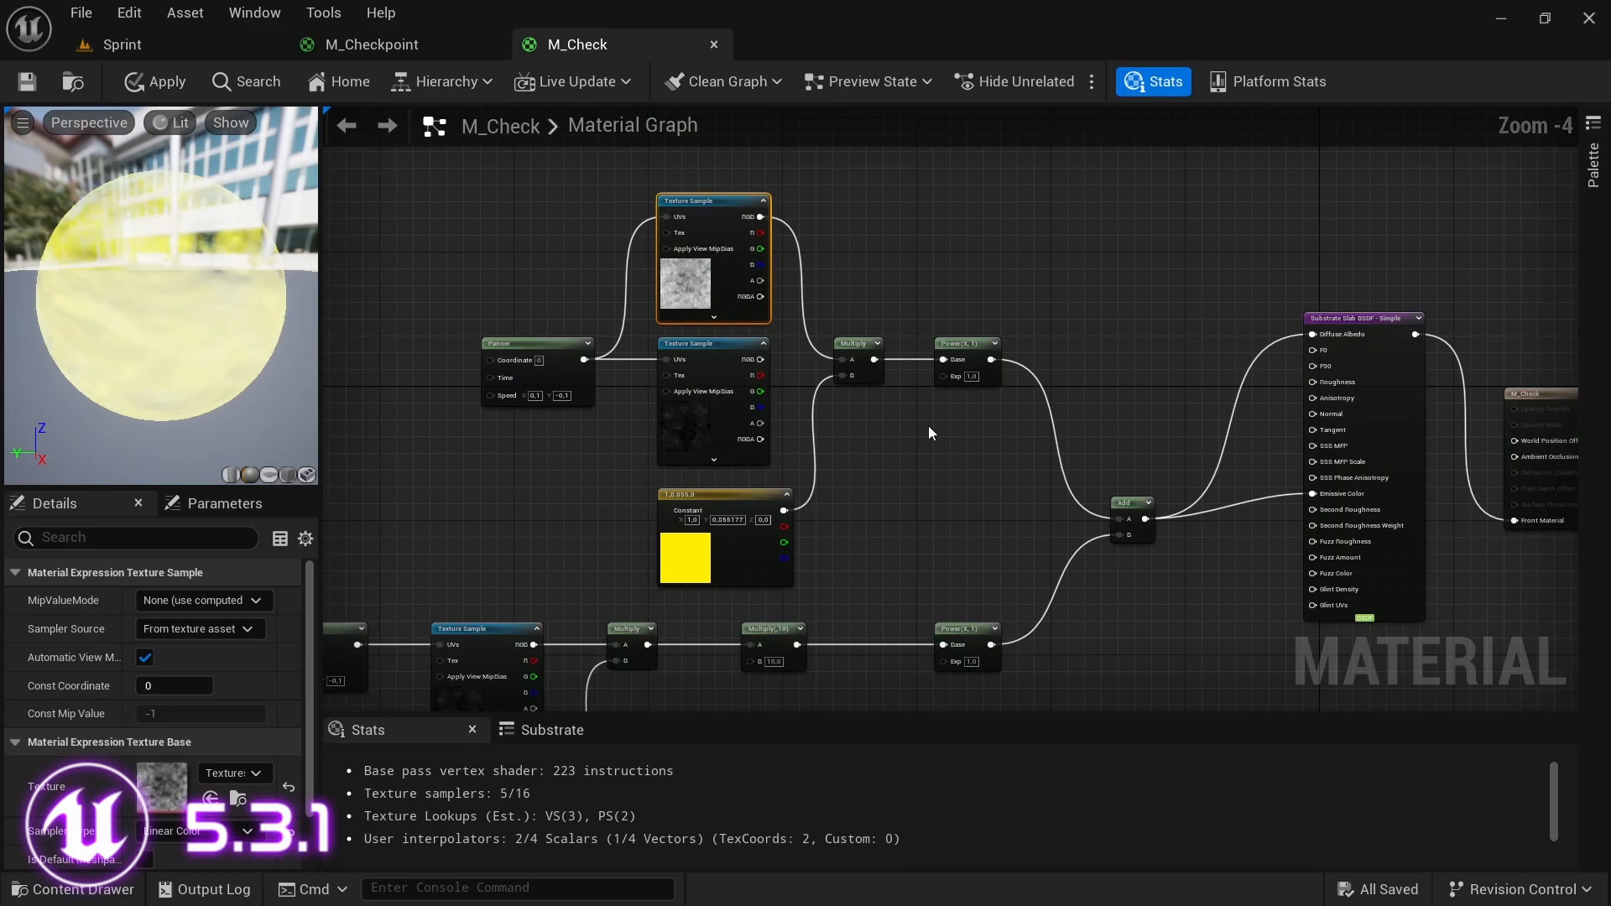
- Disconnect the Add result from the Slab's Diffuse Albedo to compare the preview, and reconnect it
right_click_drag(1270, 401, 1133, 391)
scroll(1134, 391, "up", 1)
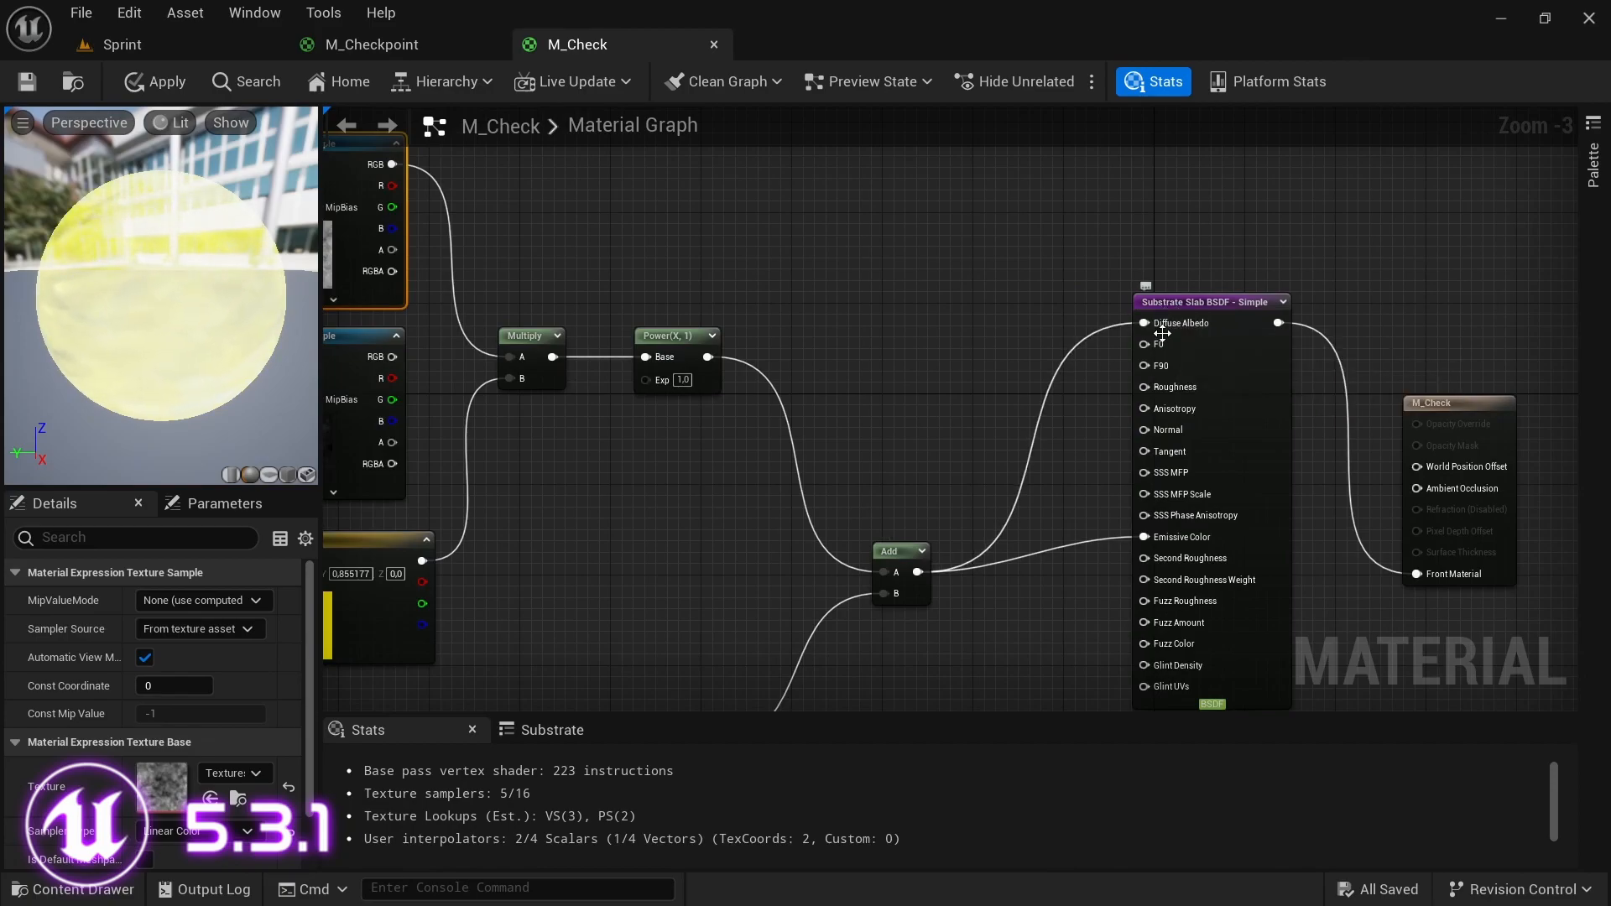
left_click(1064, 362, "alt")
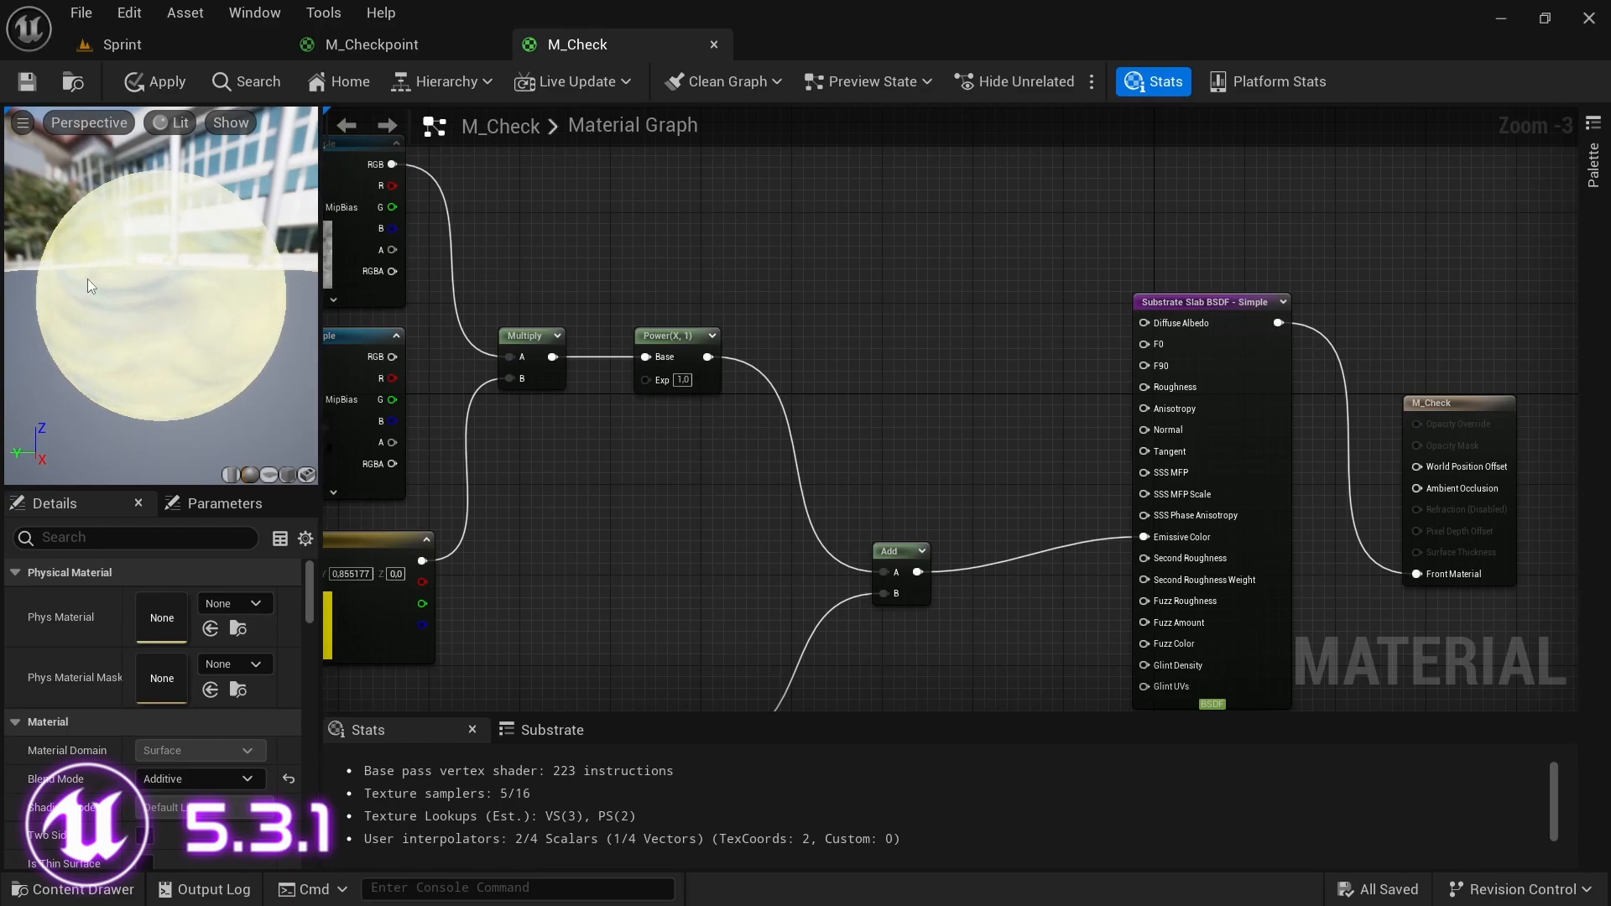
left_click_drag(918, 572, 1144, 324)
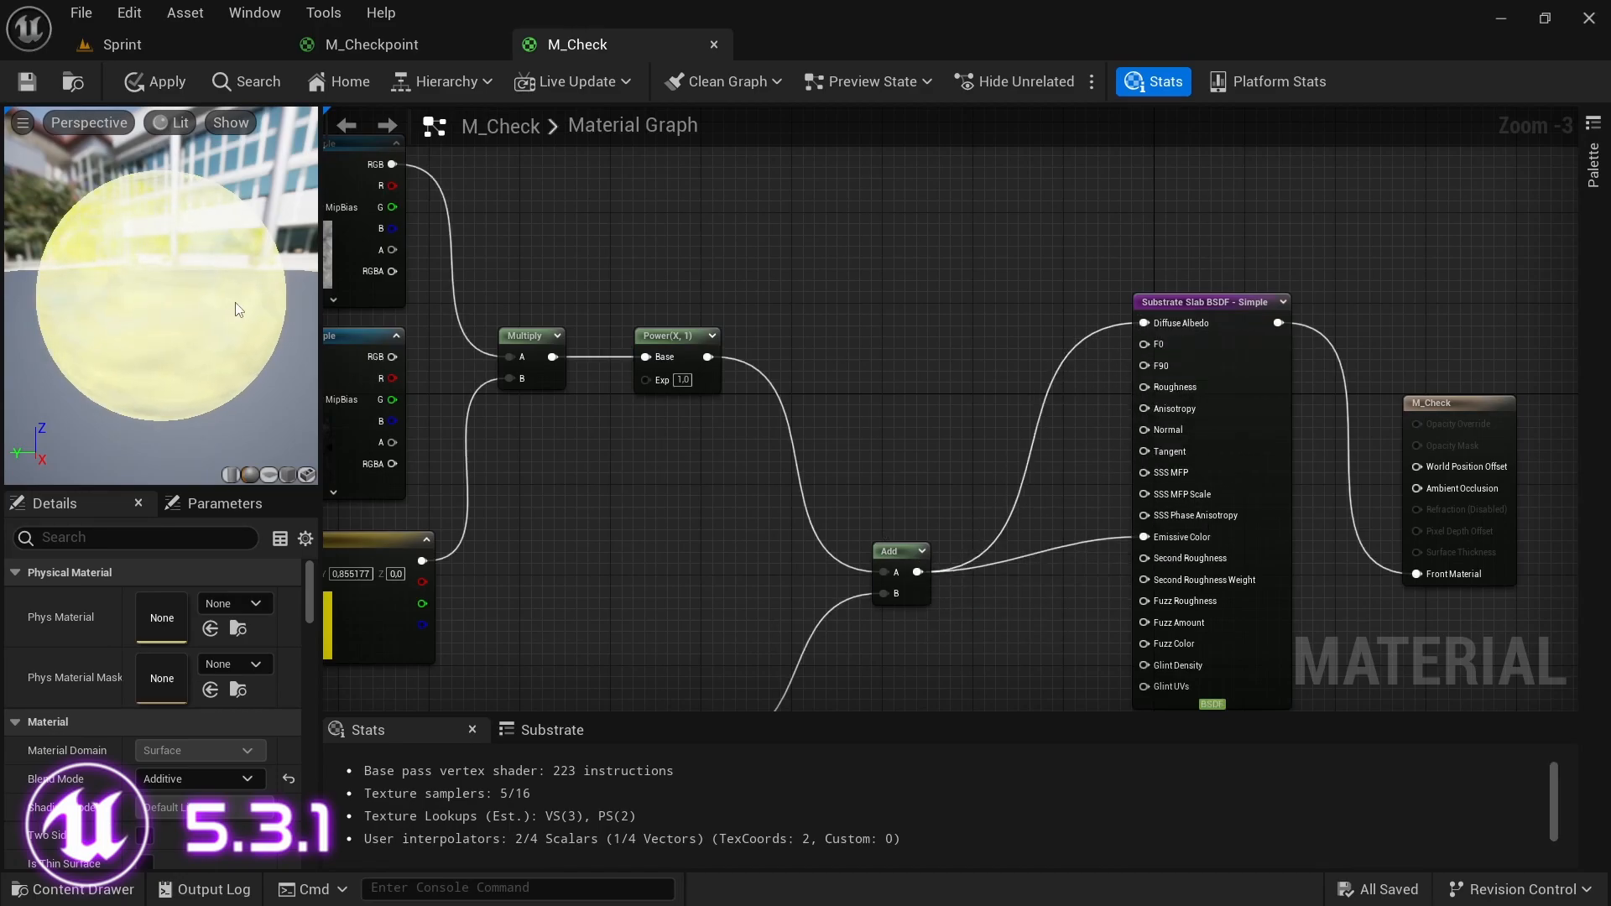
- Delete the upper chain's unused smudge Texture Sample and move the circular-strokes sample into its place
right_click_drag(541, 506, 899, 472)
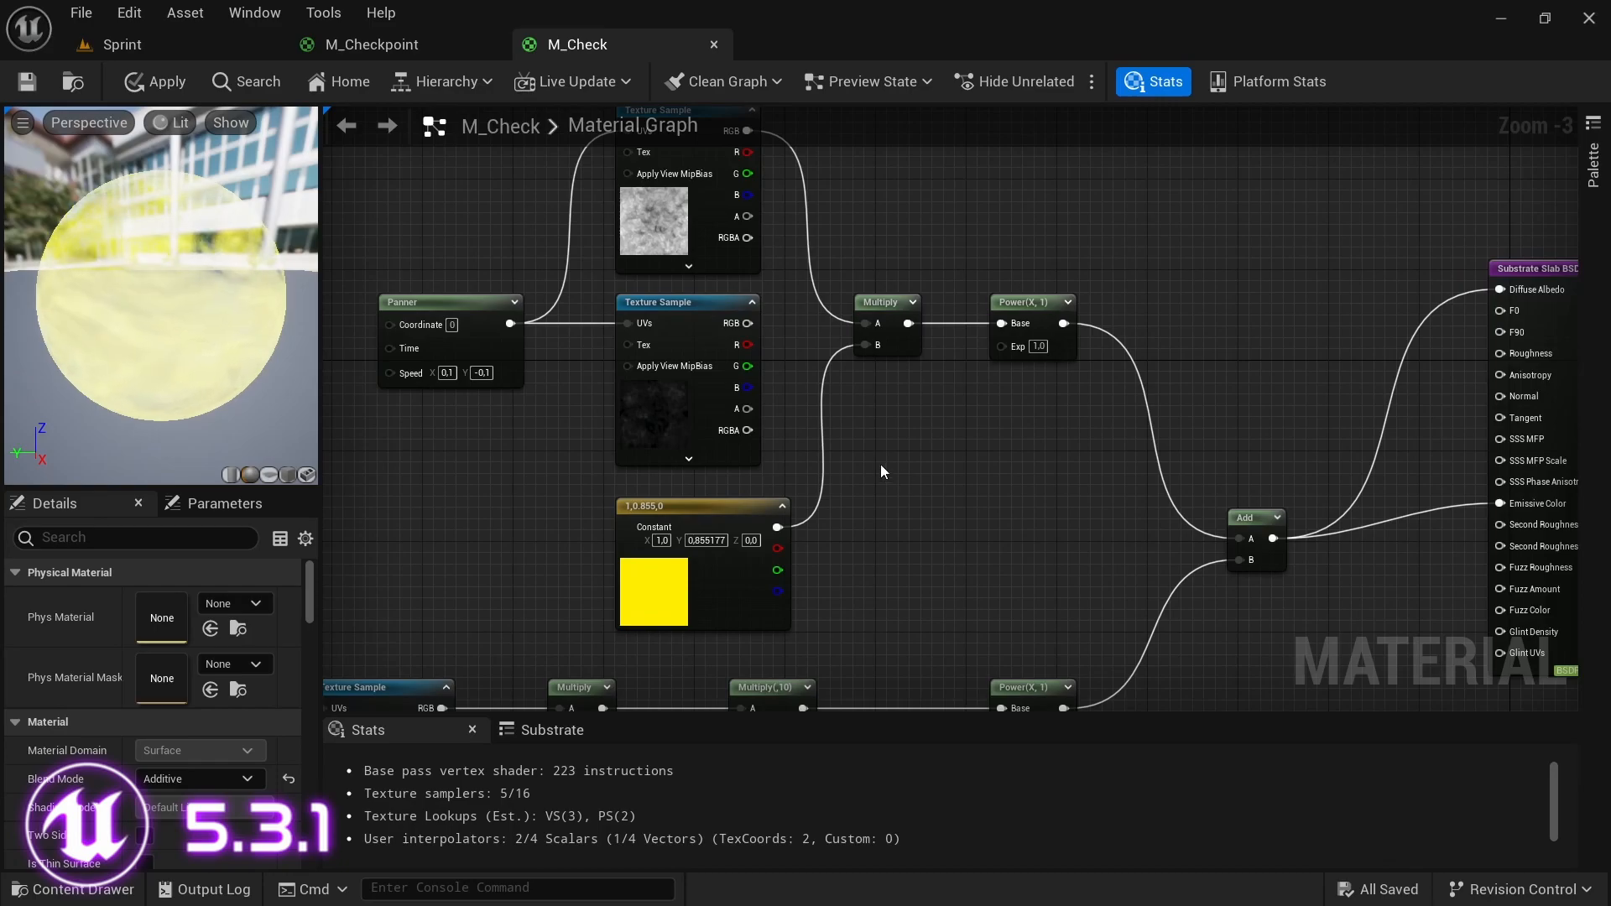
left_click(663, 299)
key("Delete")
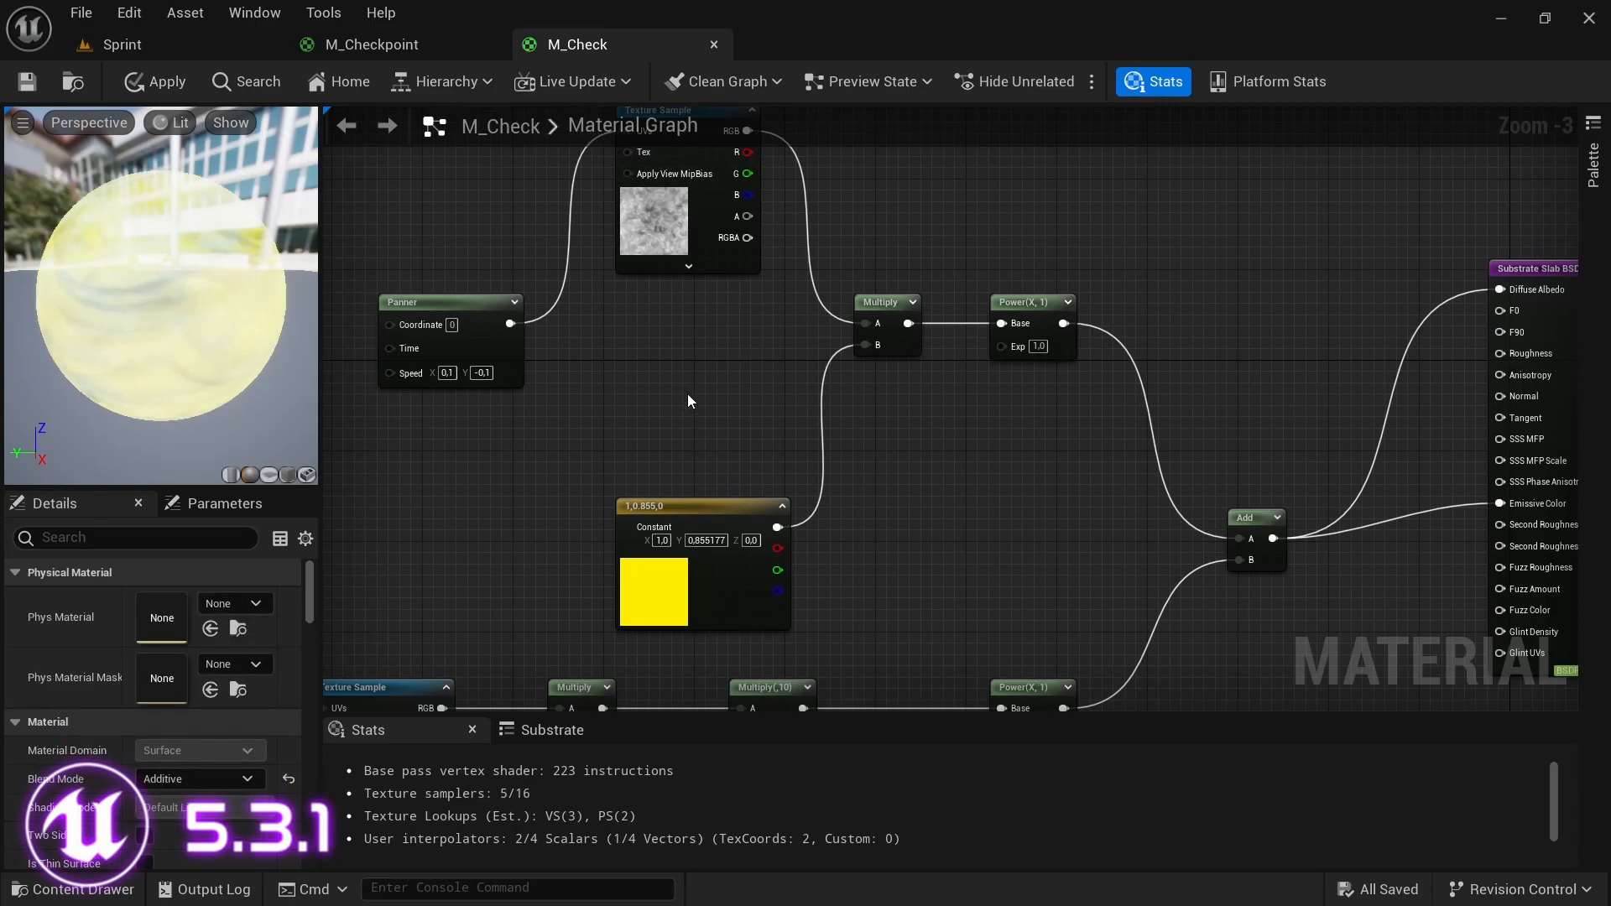
right_click_drag(683, 396, 689, 460)
left_click_drag(680, 227, 685, 411)
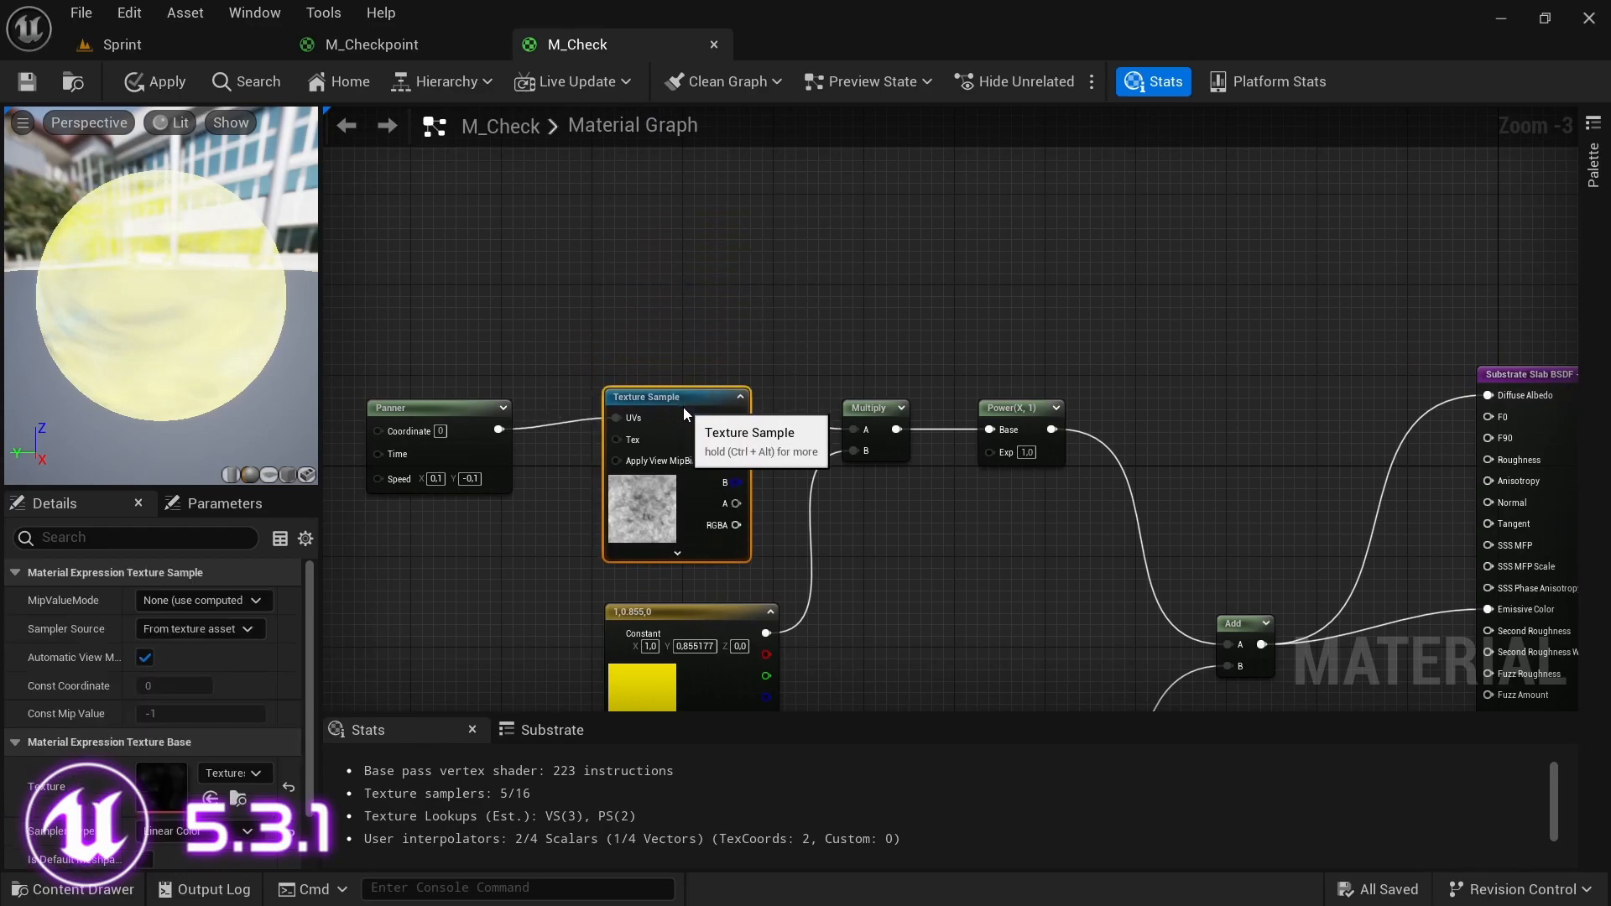
right_click_drag(904, 549, 804, 368)
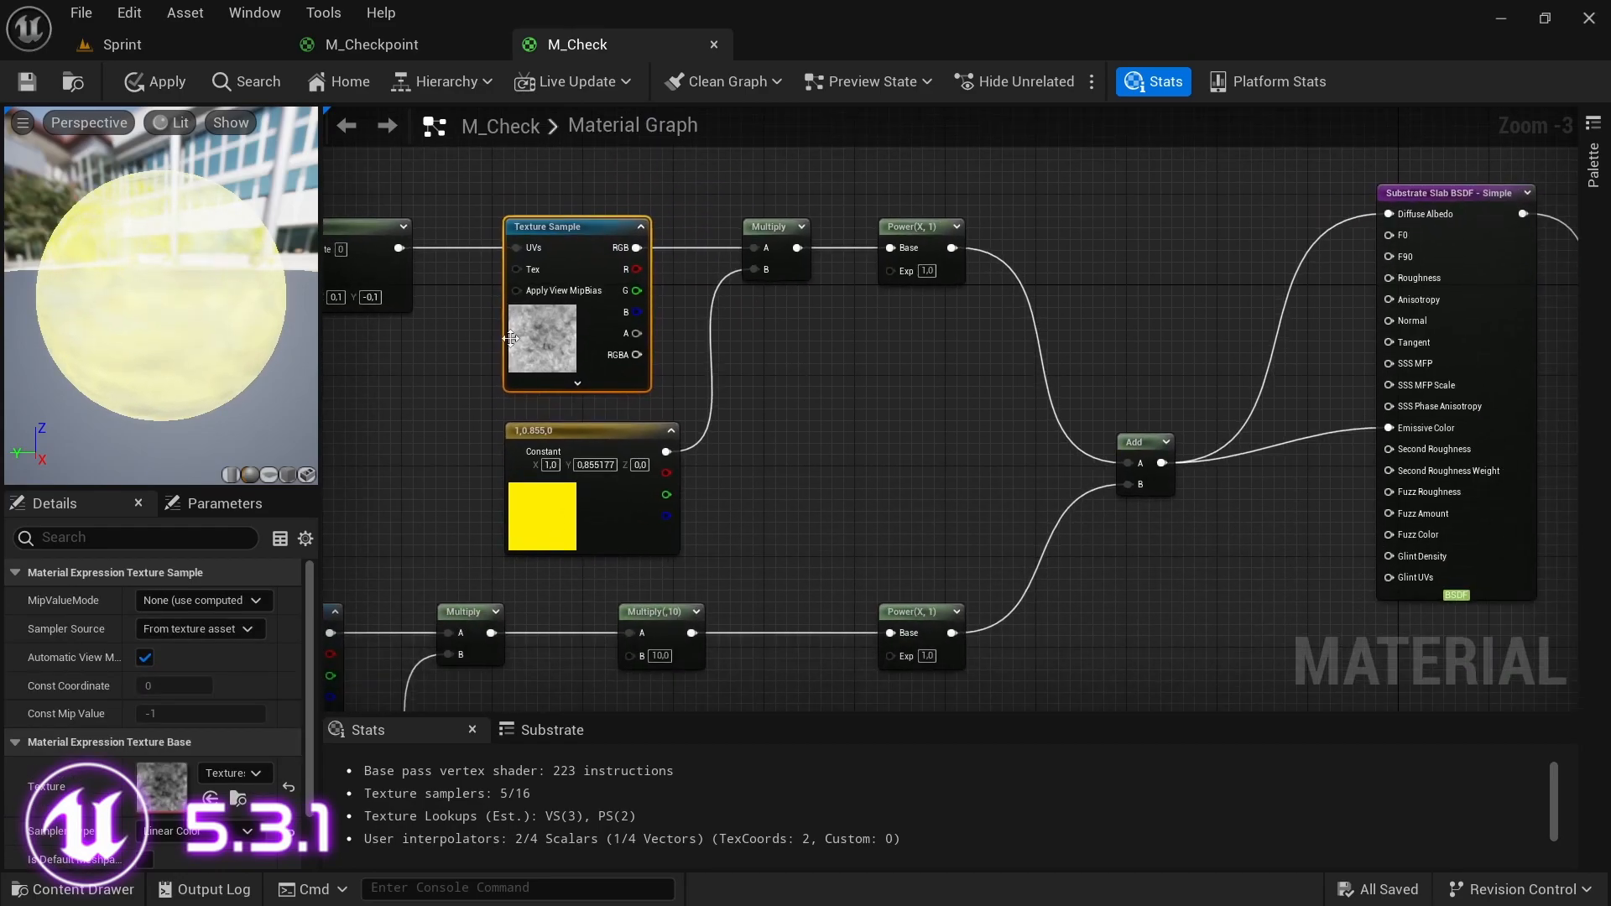
- Set the exponent of the upper yellow chain's Power node to 5
scroll(911, 320, "up", 1)
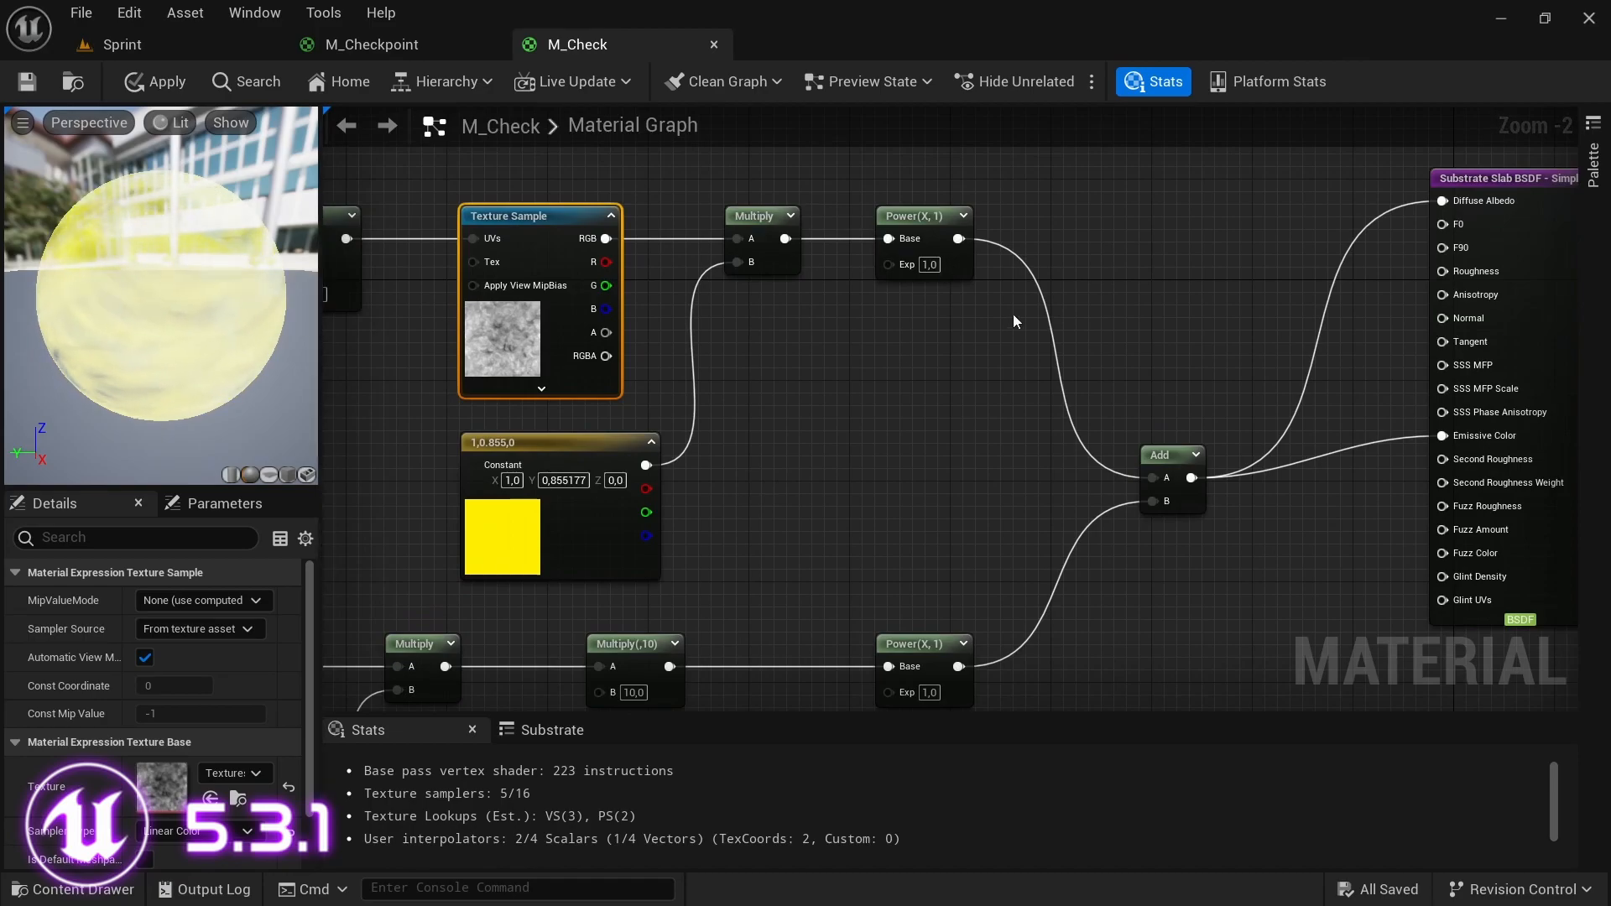
type("5")
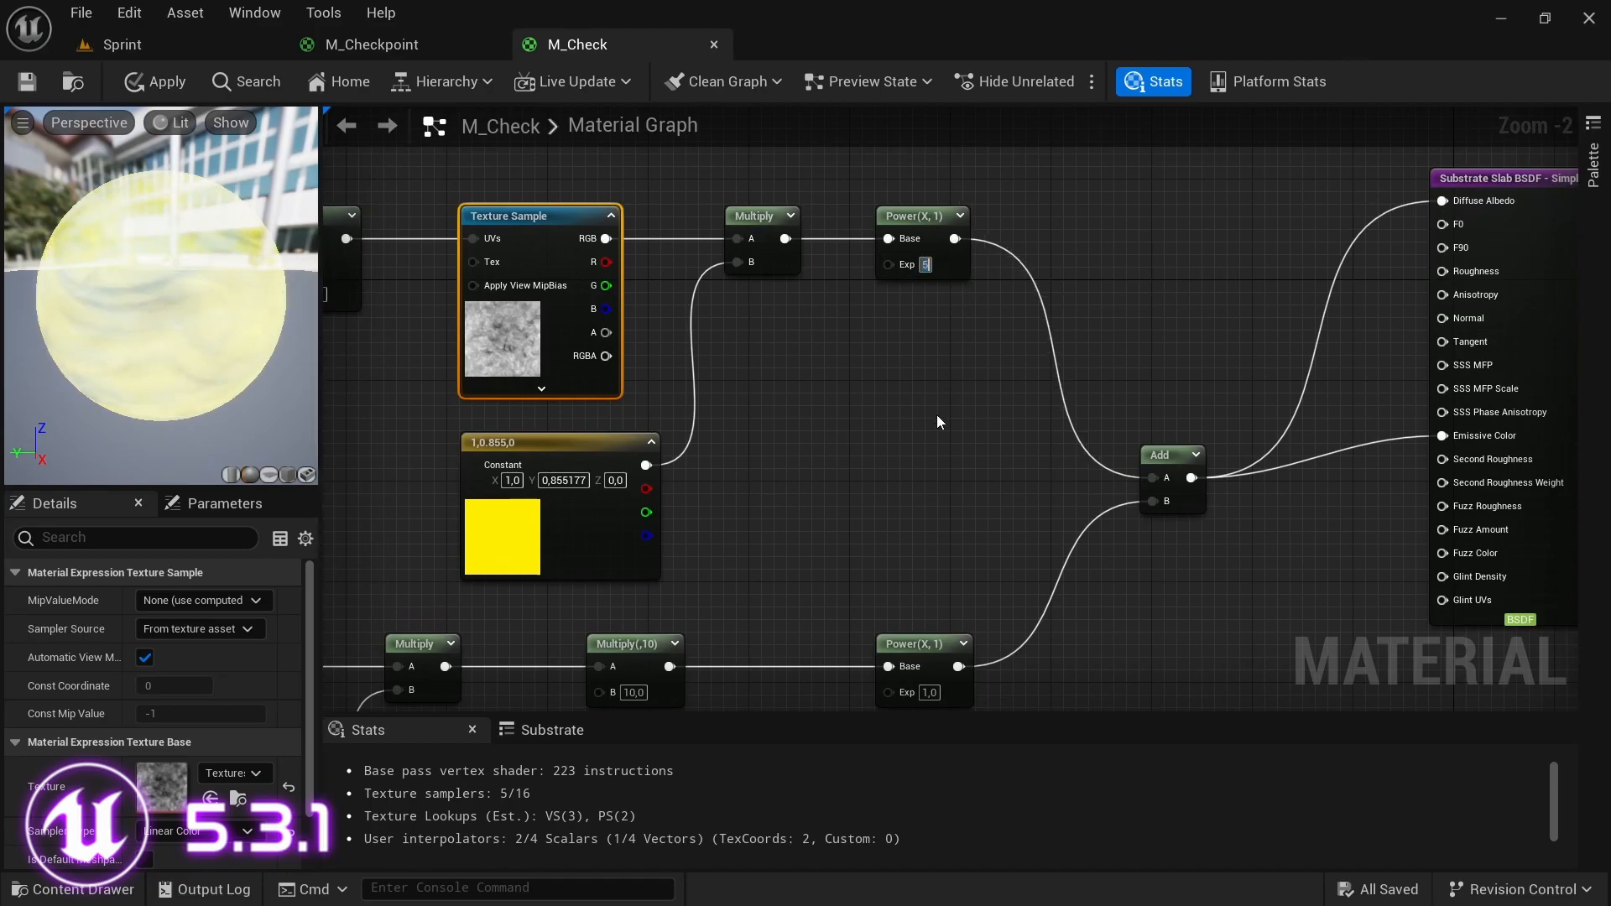
left_click(936, 412)
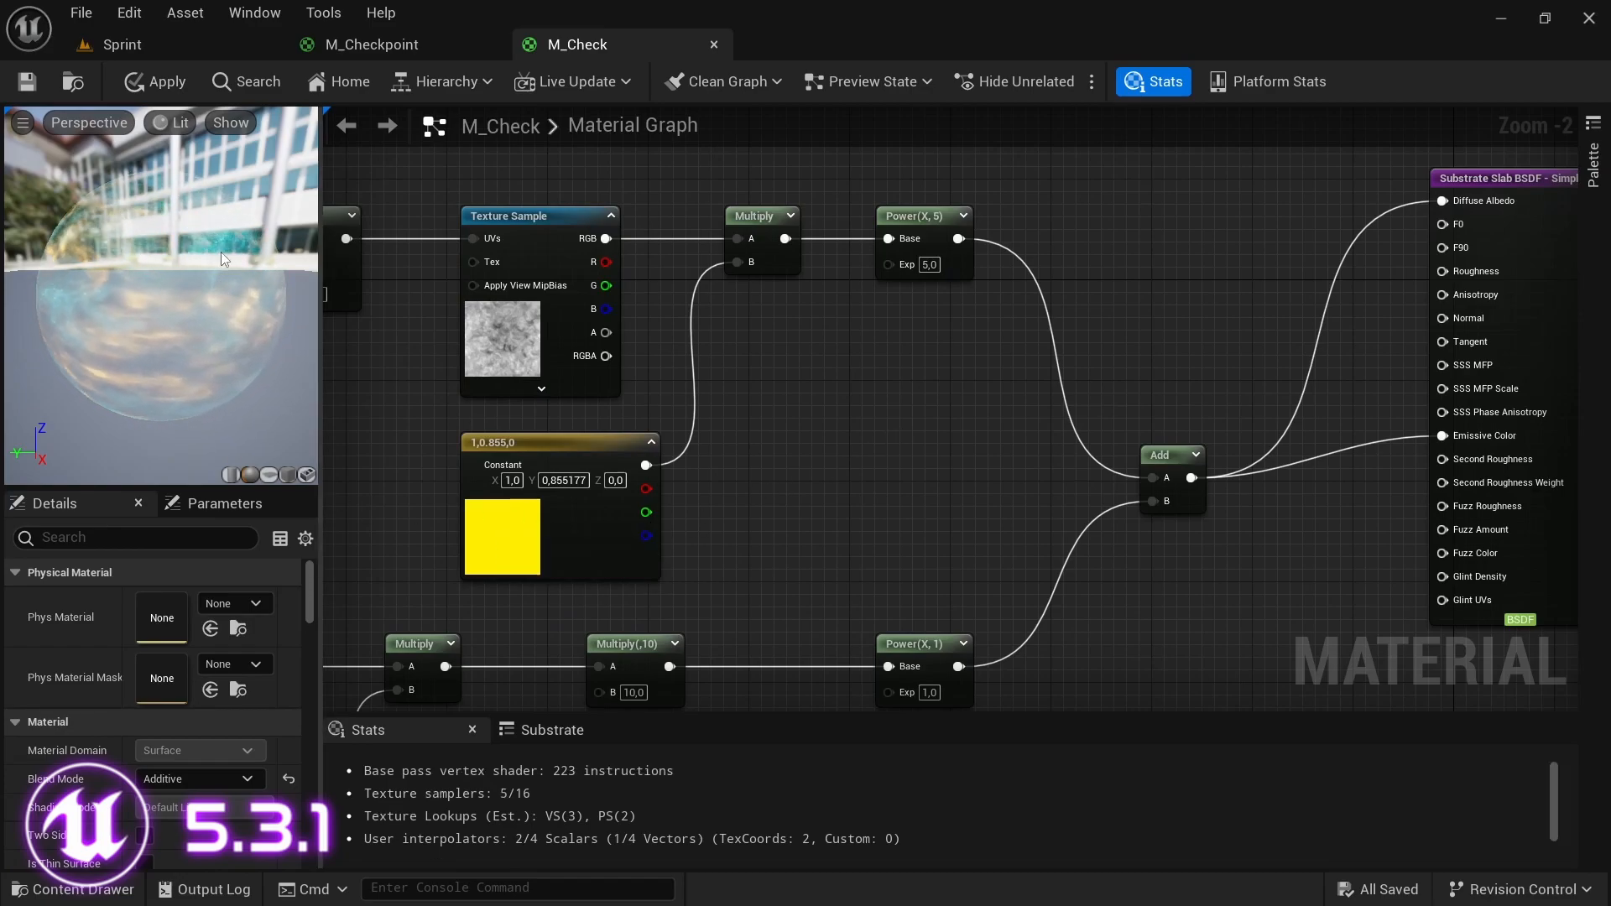
- Set the speed of the lower cyan chain's Panner to X -0,1 and Y 0,1
right_click_drag(831, 567, 1234, 559)
right_click_drag(687, 514, 708, 299)
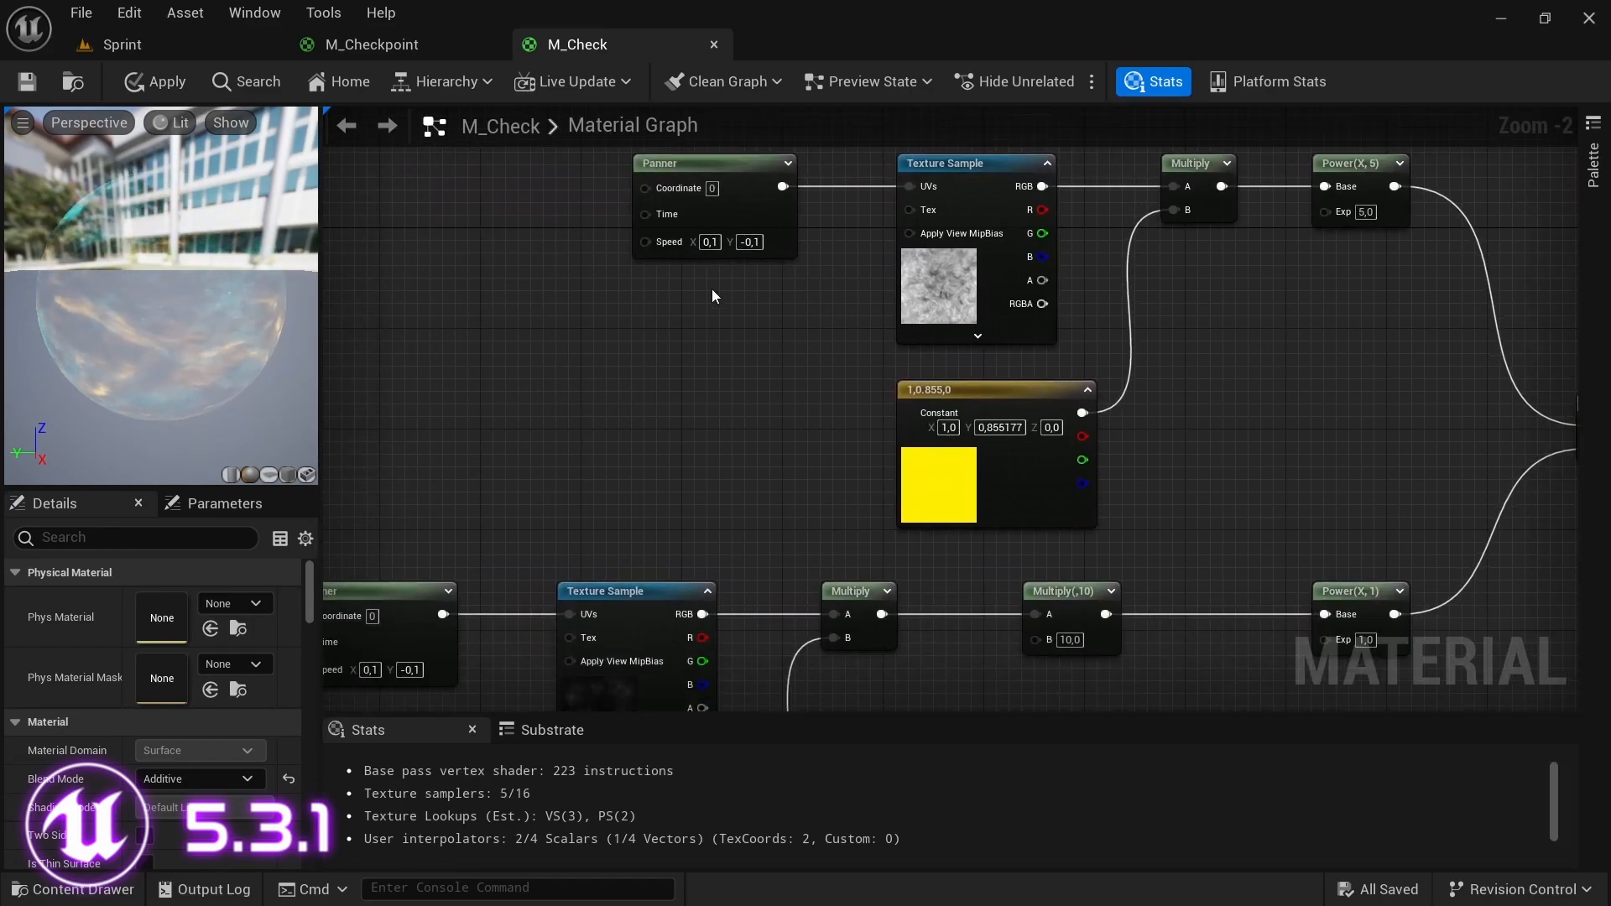
right_click_drag(678, 521, 908, 382)
scroll(730, 520, "up", 2)
left_click(682, 508)
type("-1")
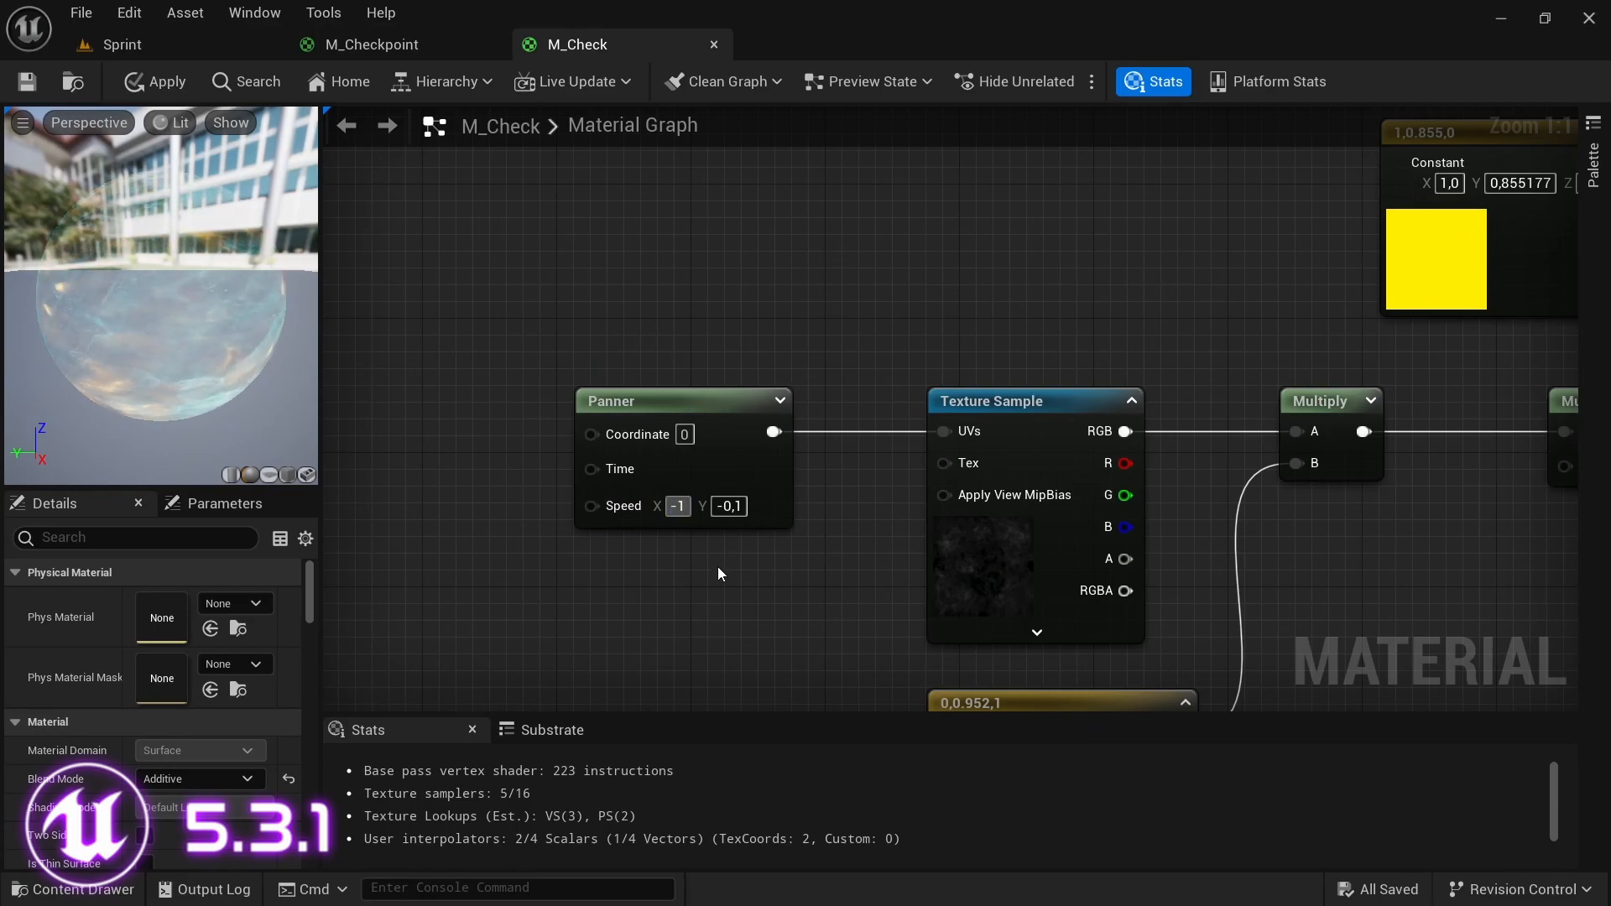
key("BackSpace")
type("0,1")
key("Return")
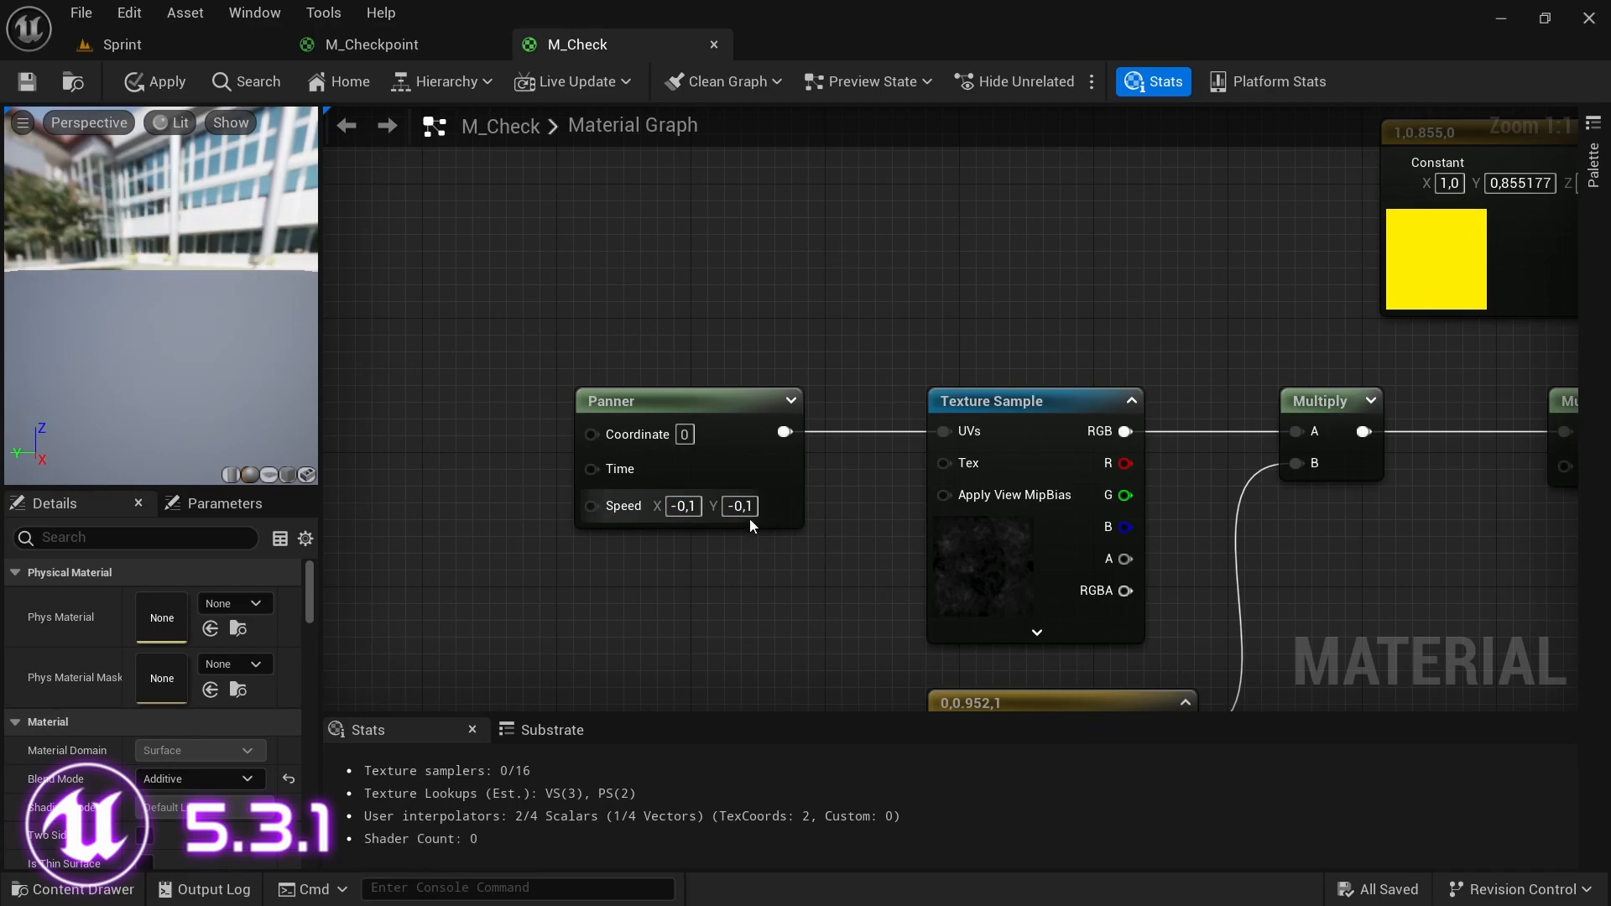
left_click(740, 508)
type("0,1")
key("Return")
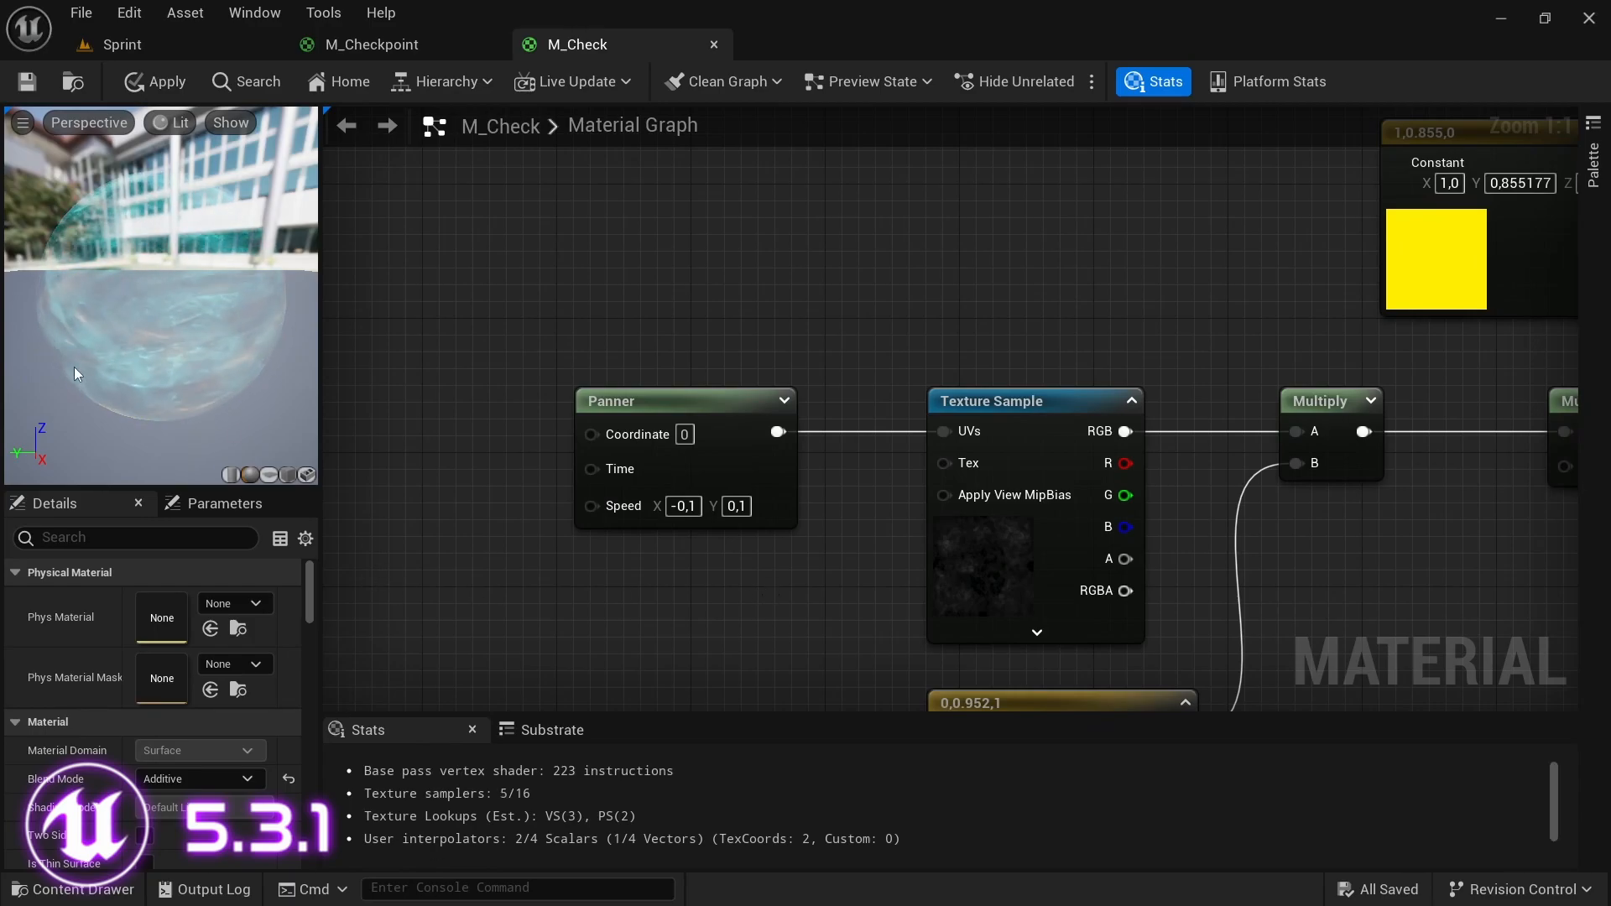
- Duplicate the cyan chain's Panner, Texture Sample, colour constant and first Multiply, placing the copies below the chain
scroll(799, 286, "down", 4)
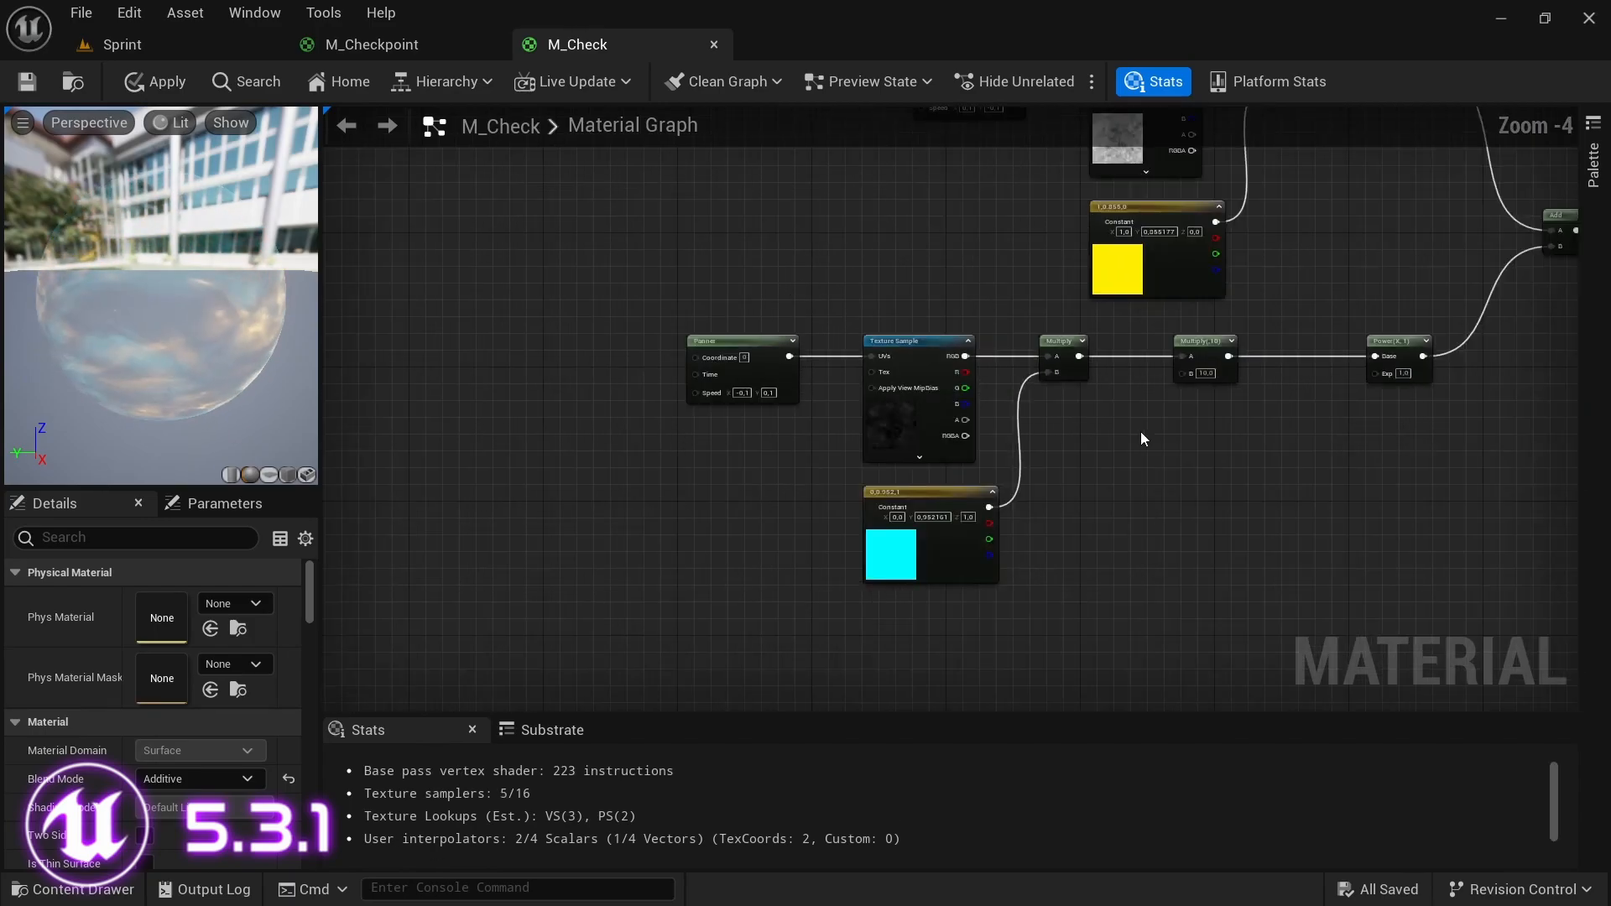
scroll(1175, 458, "down", 1)
right_click_drag(1222, 485, 884, 558)
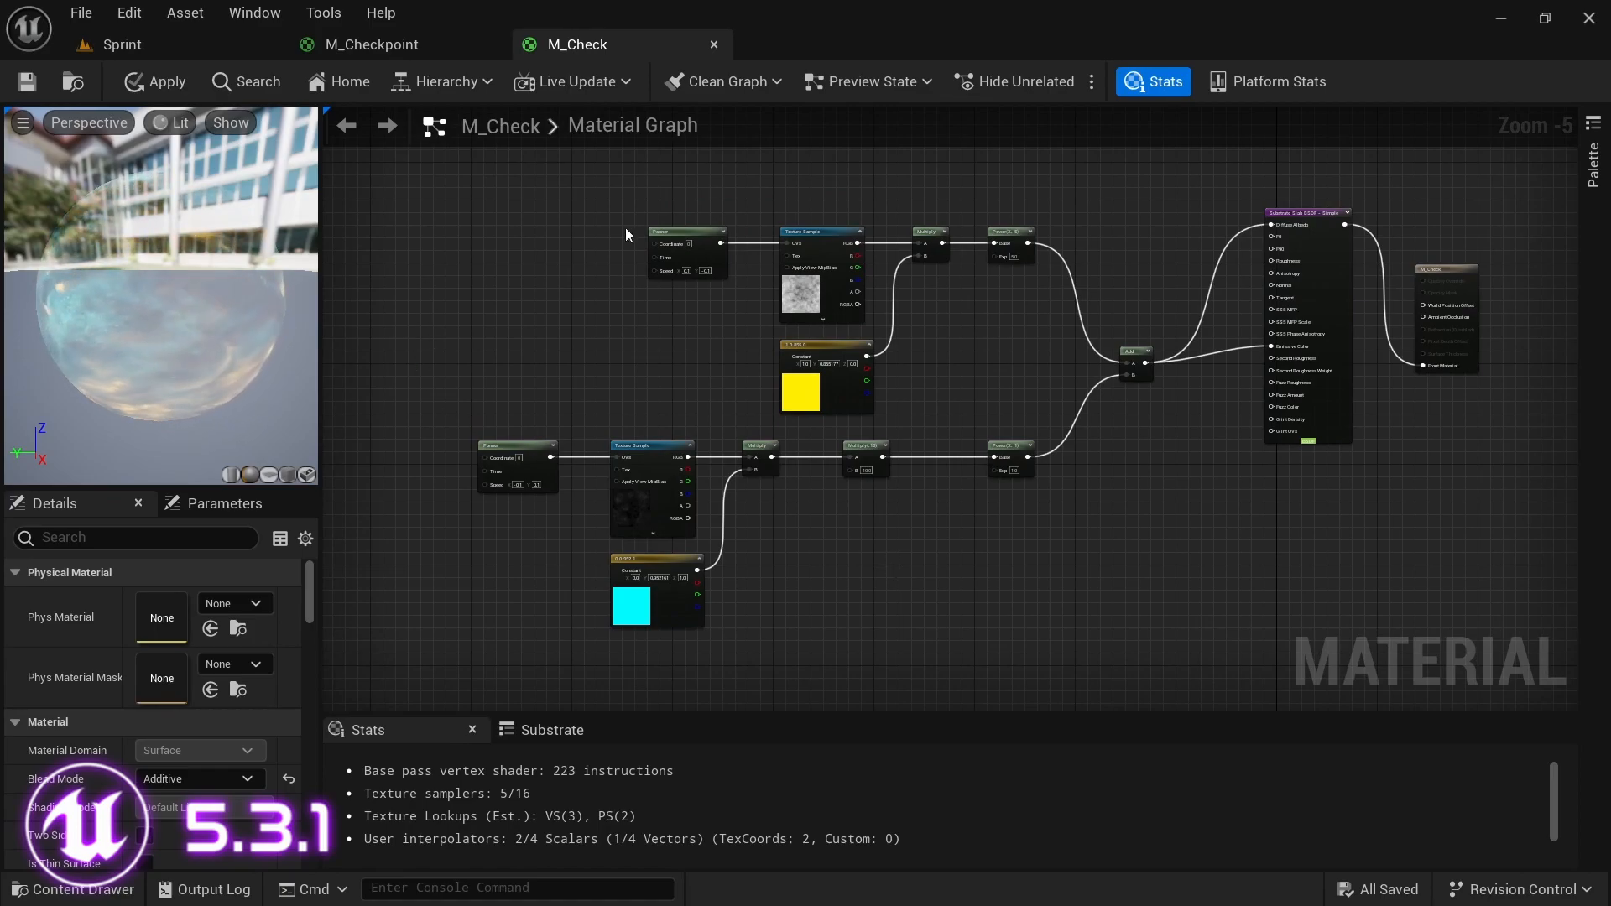
right_click_drag(984, 573, 968, 550)
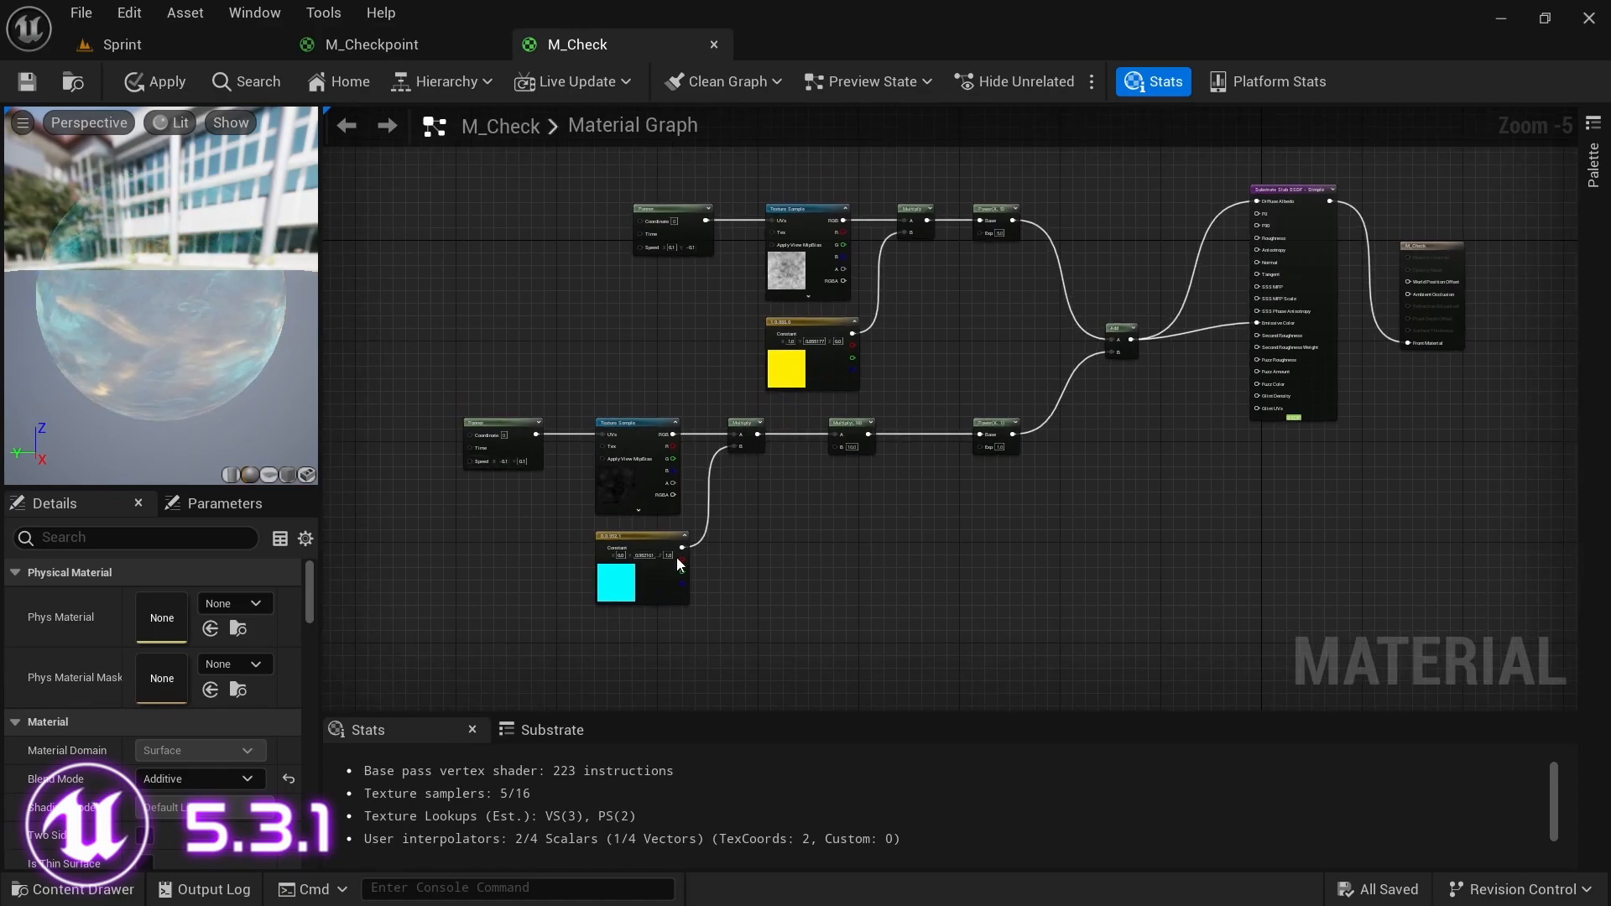
left_click_drag(427, 376, 777, 643)
left_click_drag(667, 522, 789, 610)
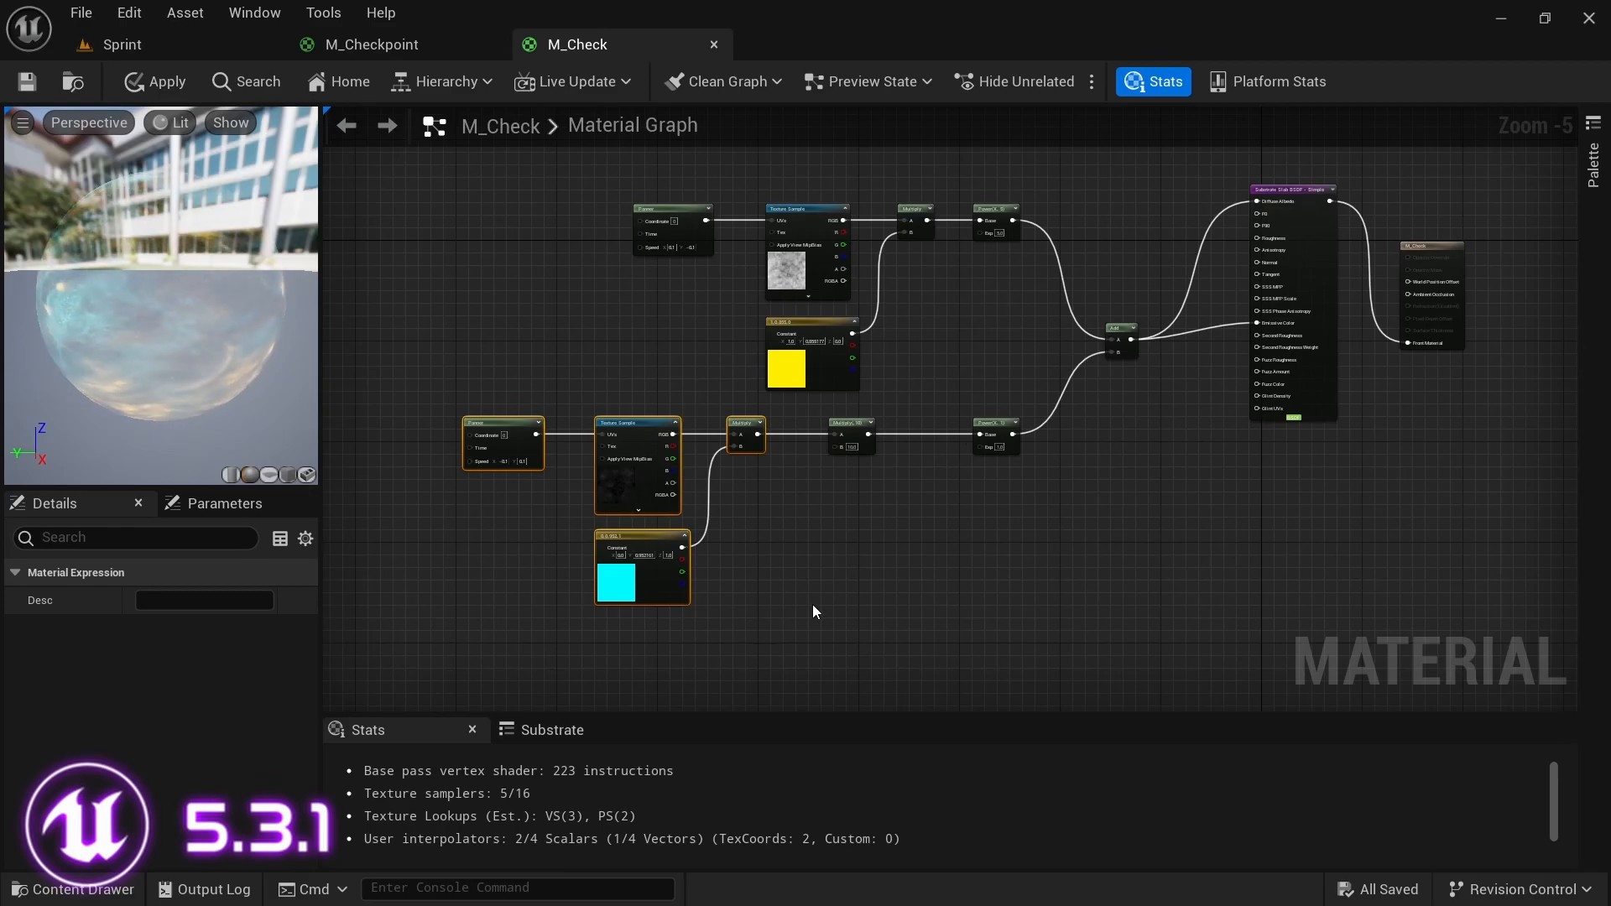
key("ctrl+c")
key("ctrl+v")
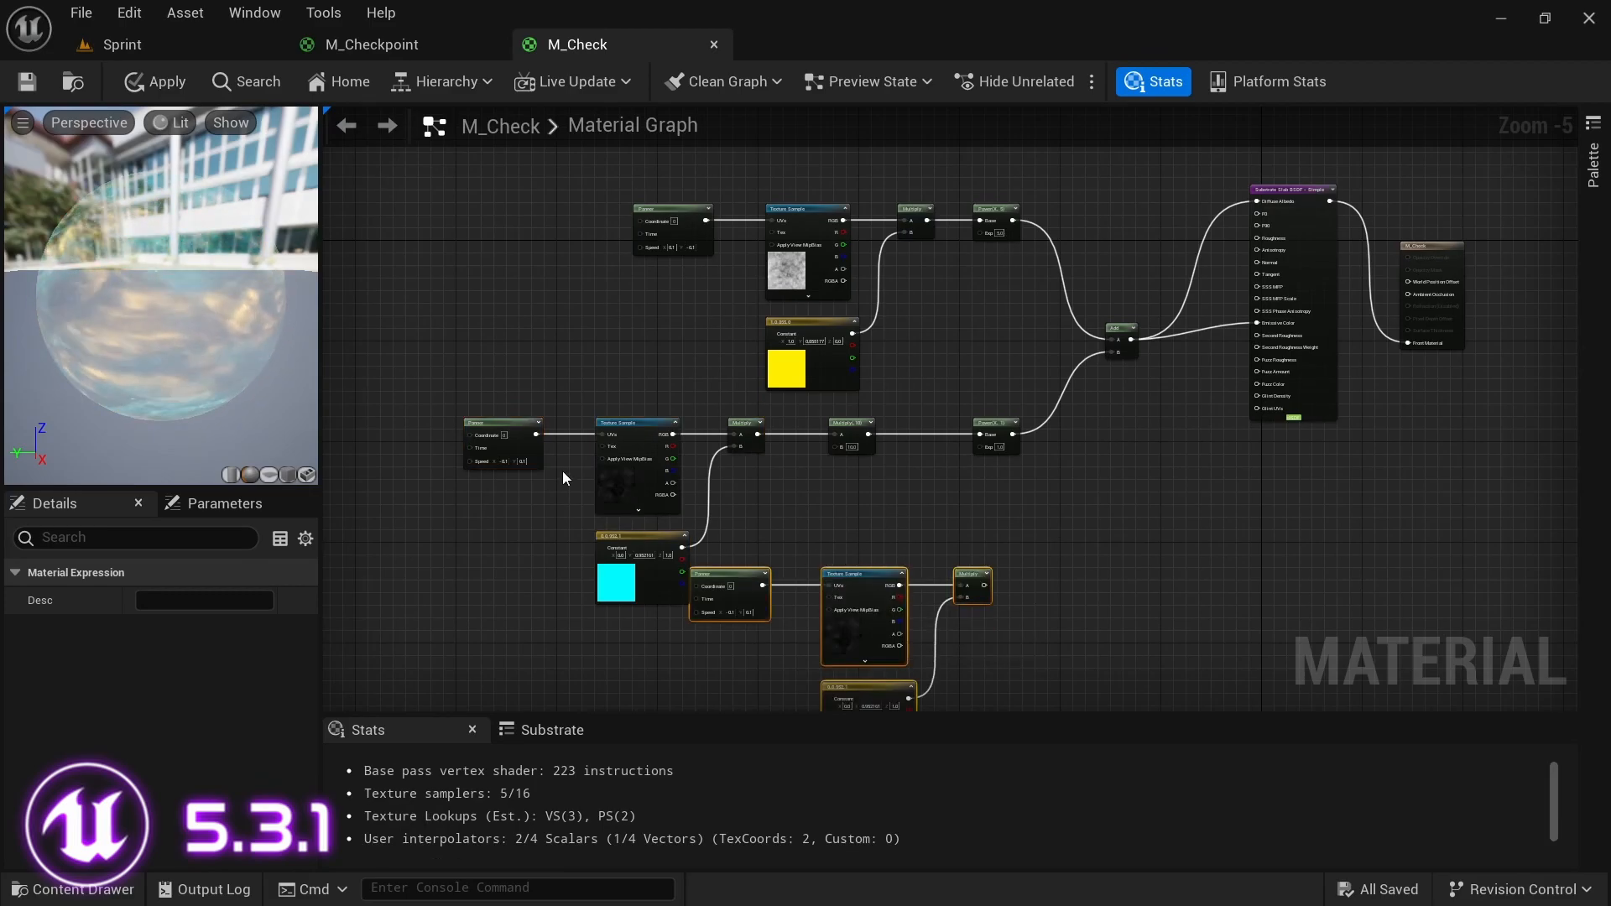
- Choose the WaterDroplets texture in the Material folder and add it to the M_Check graph as a Texture Sample near the copied Multiply
right_click_drag(928, 521, 784, 439)
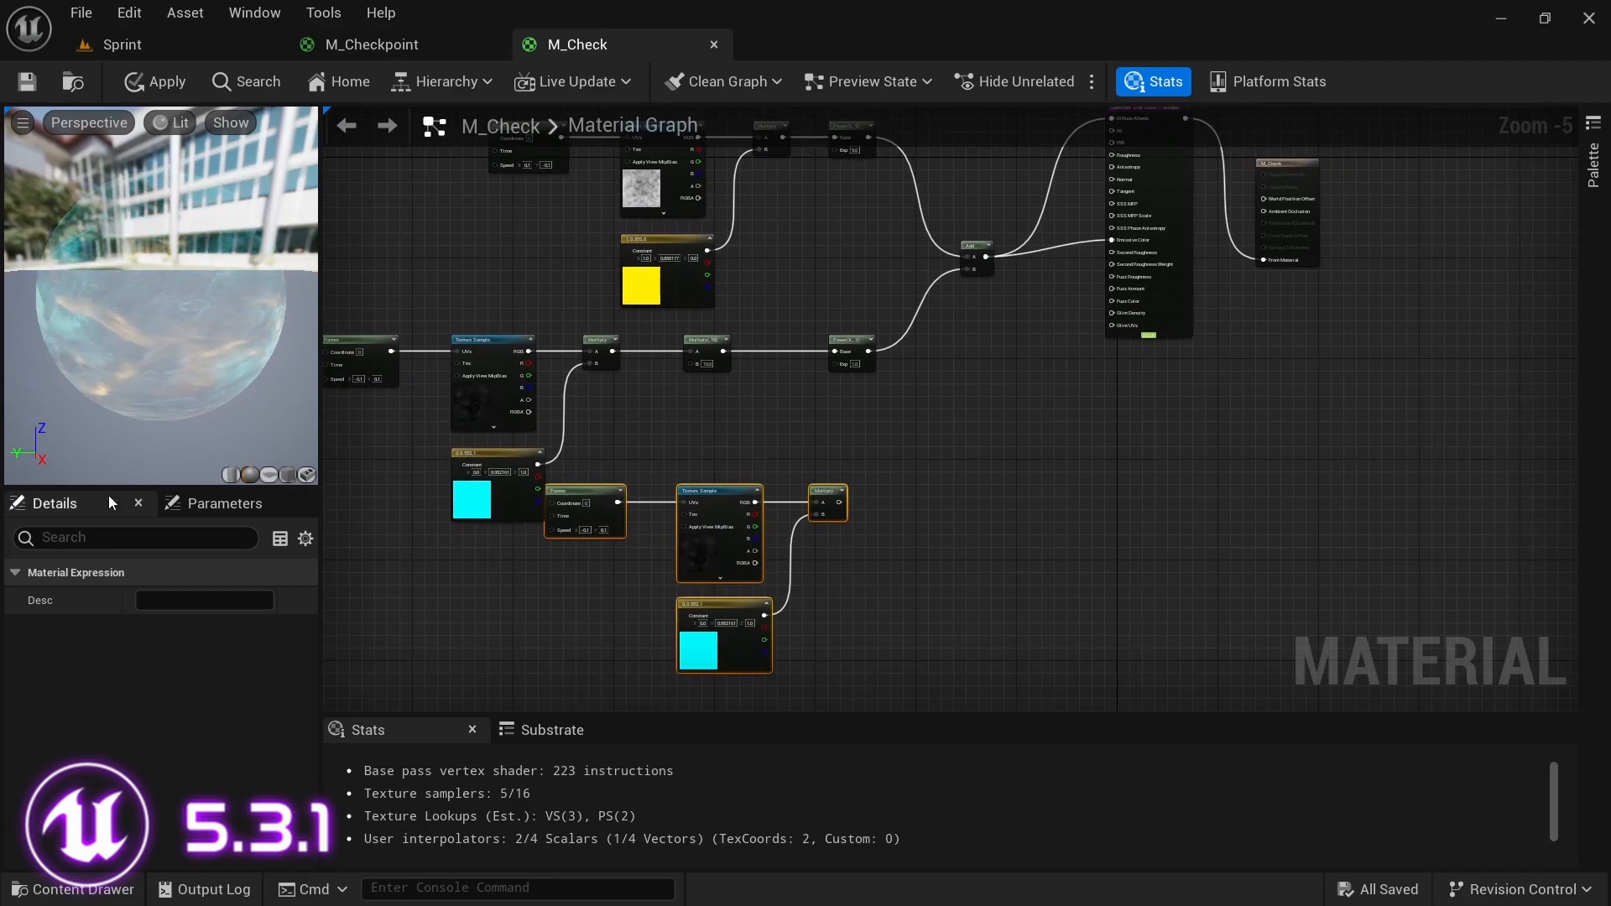
scroll(820, 495, "up", 1)
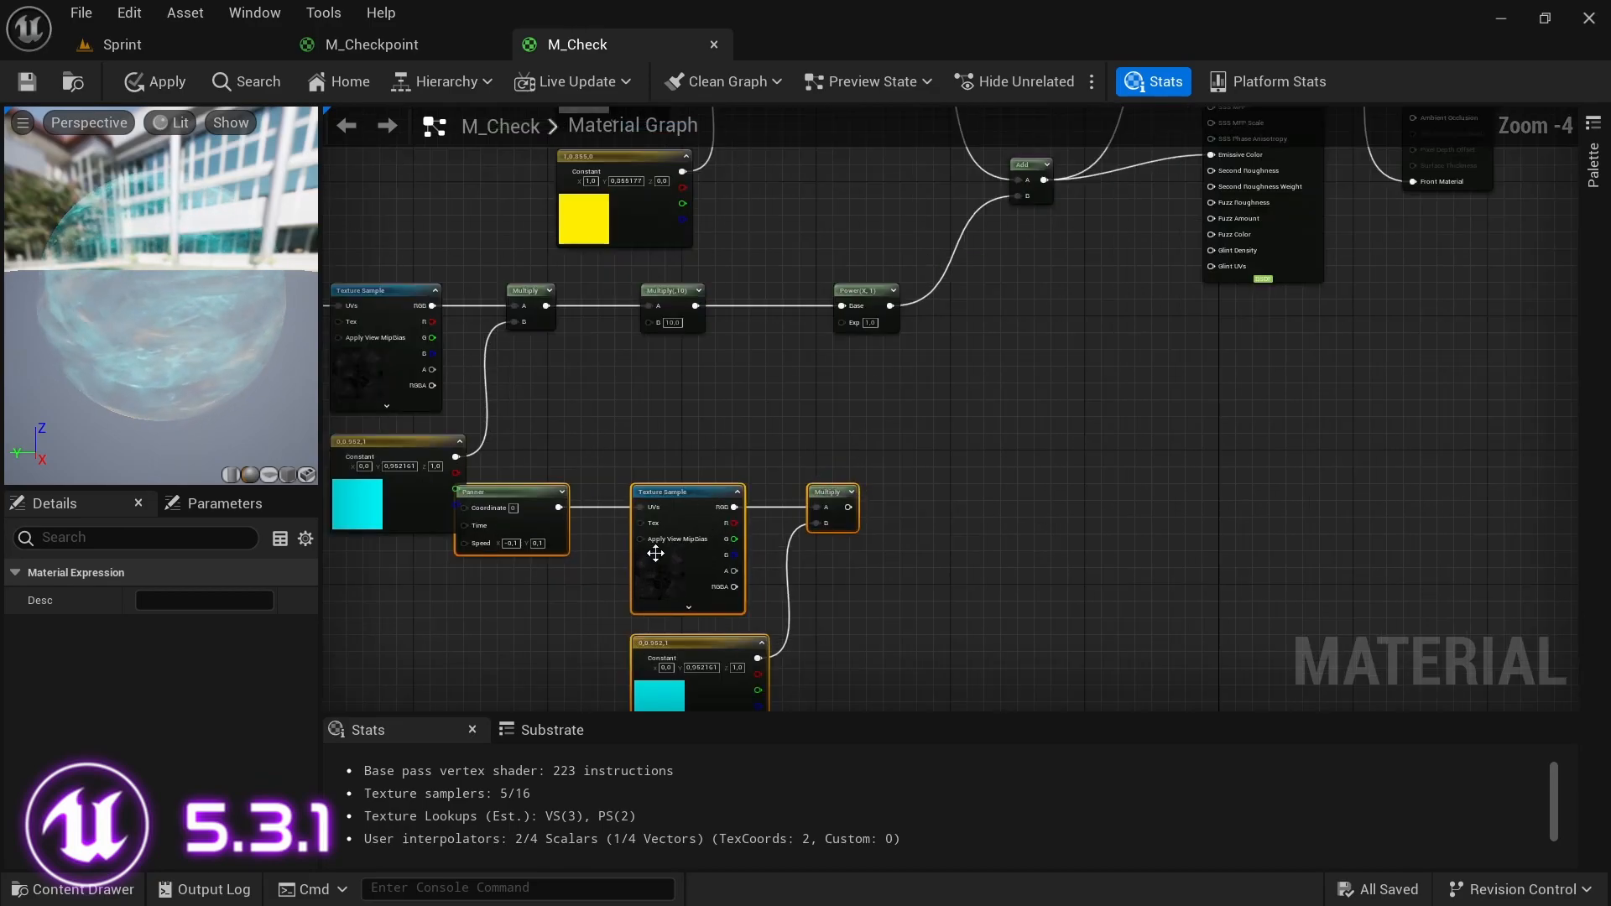
scroll(673, 559, "up", 3)
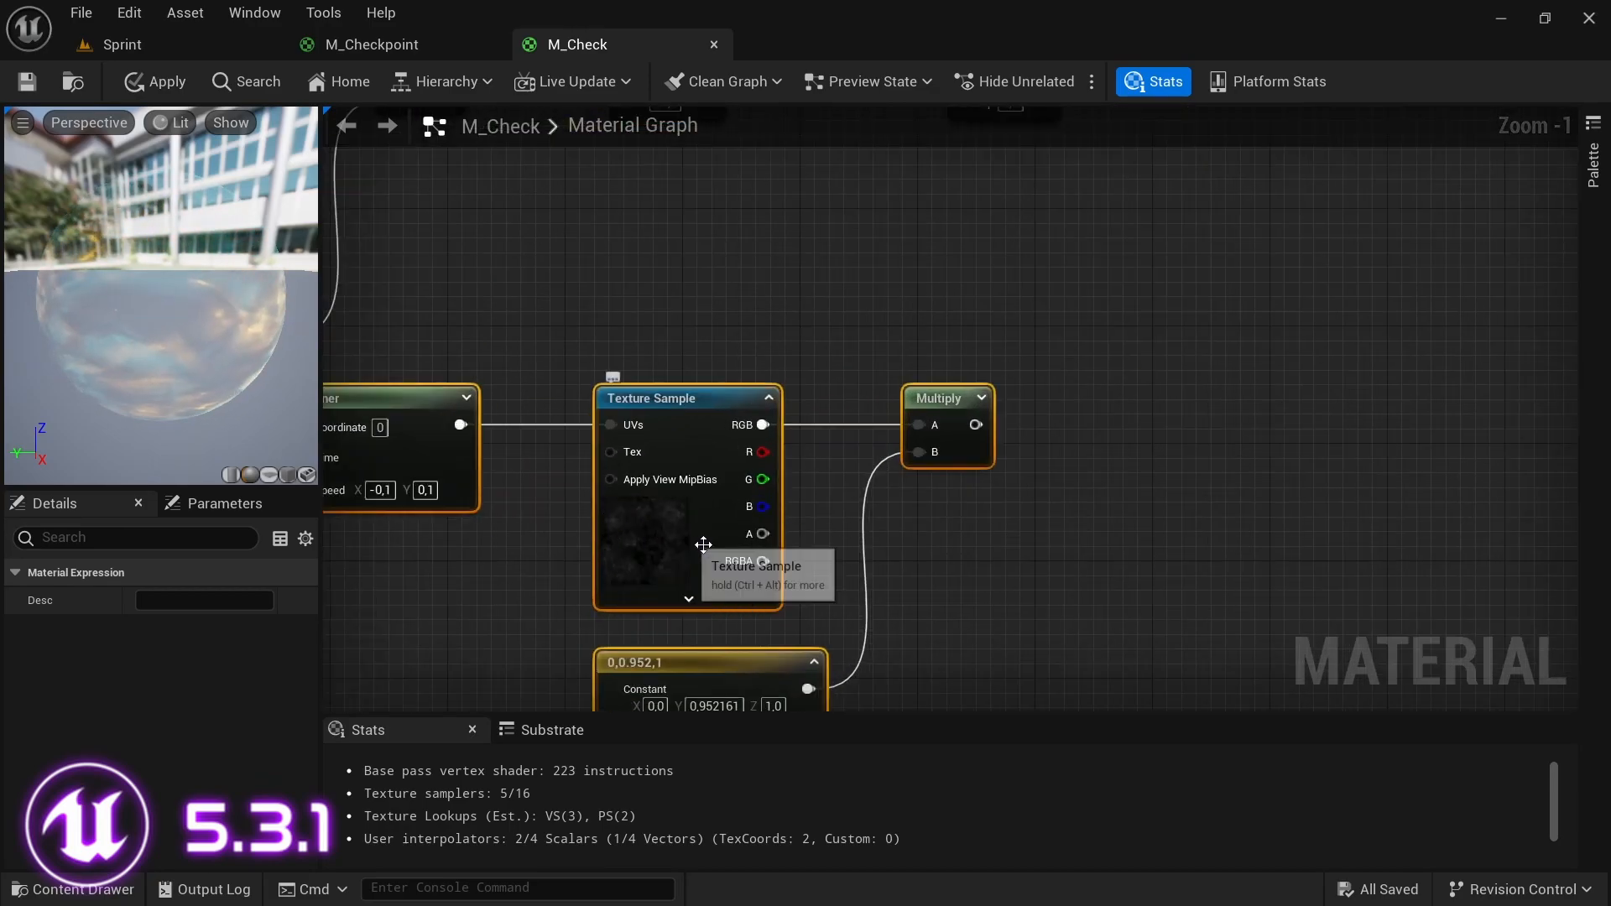
left_click(185, 42)
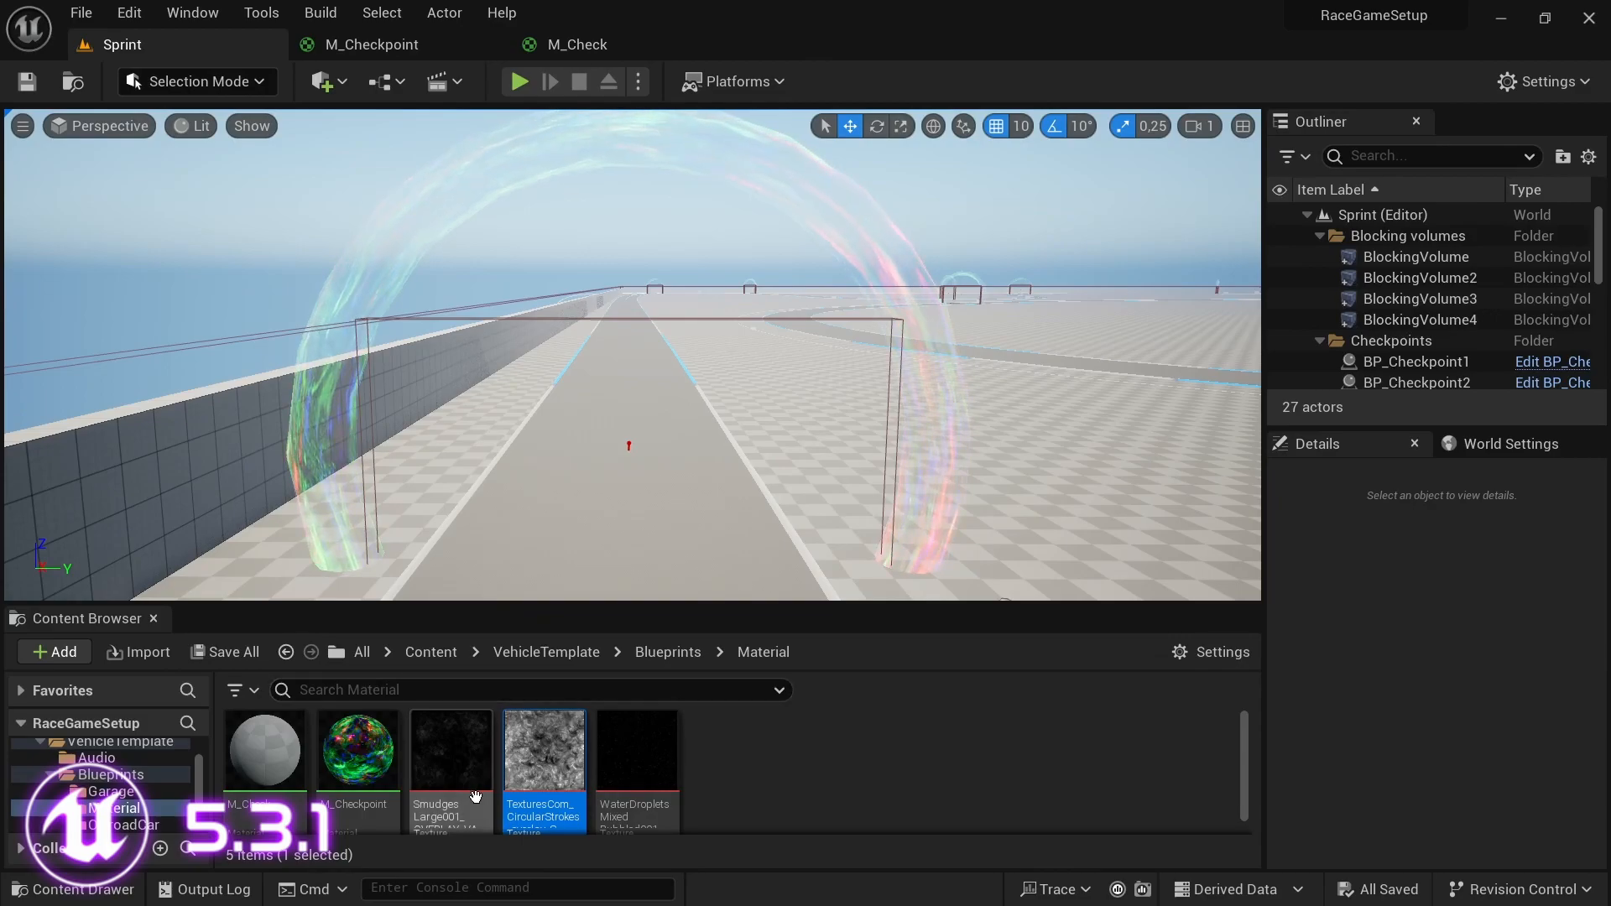
left_click(637, 751)
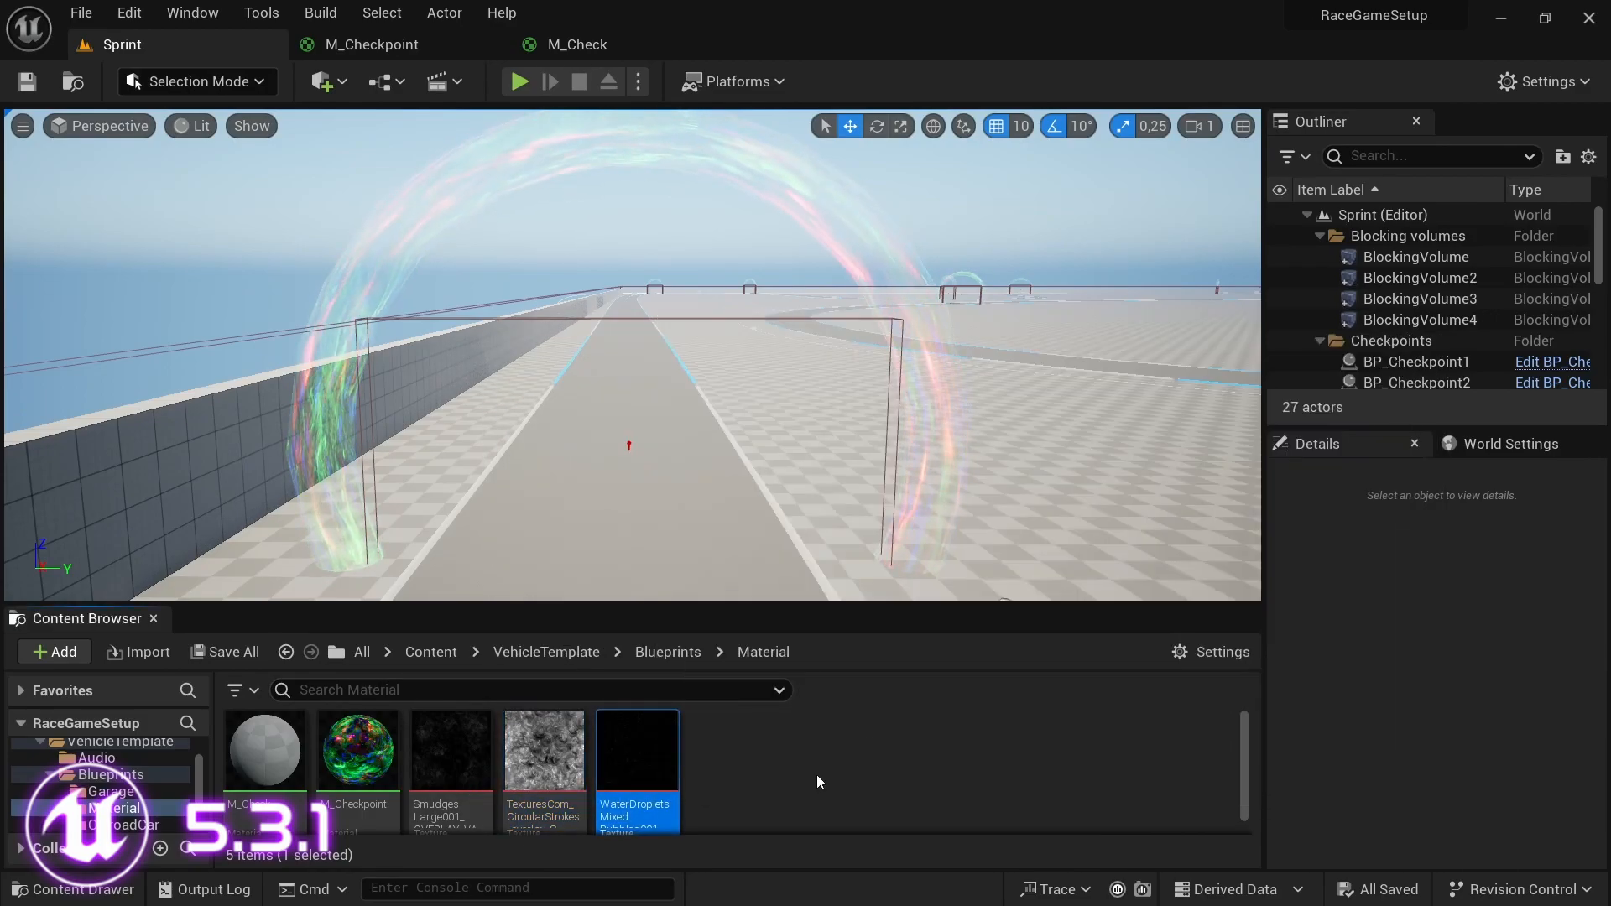
left_click(579, 44)
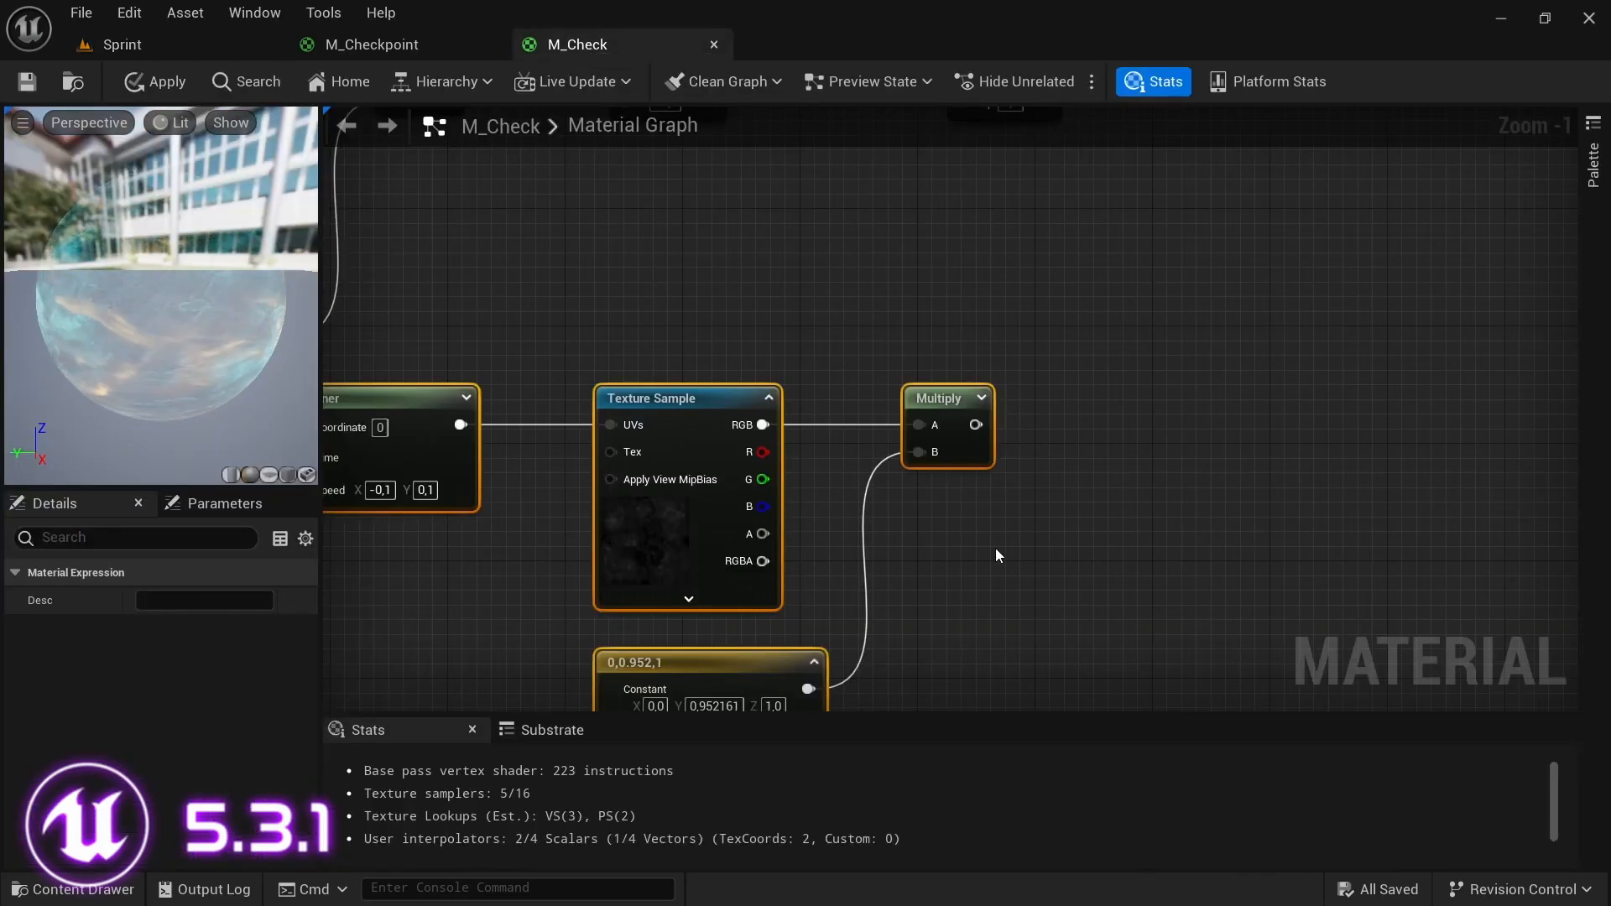
left_click(659, 256)
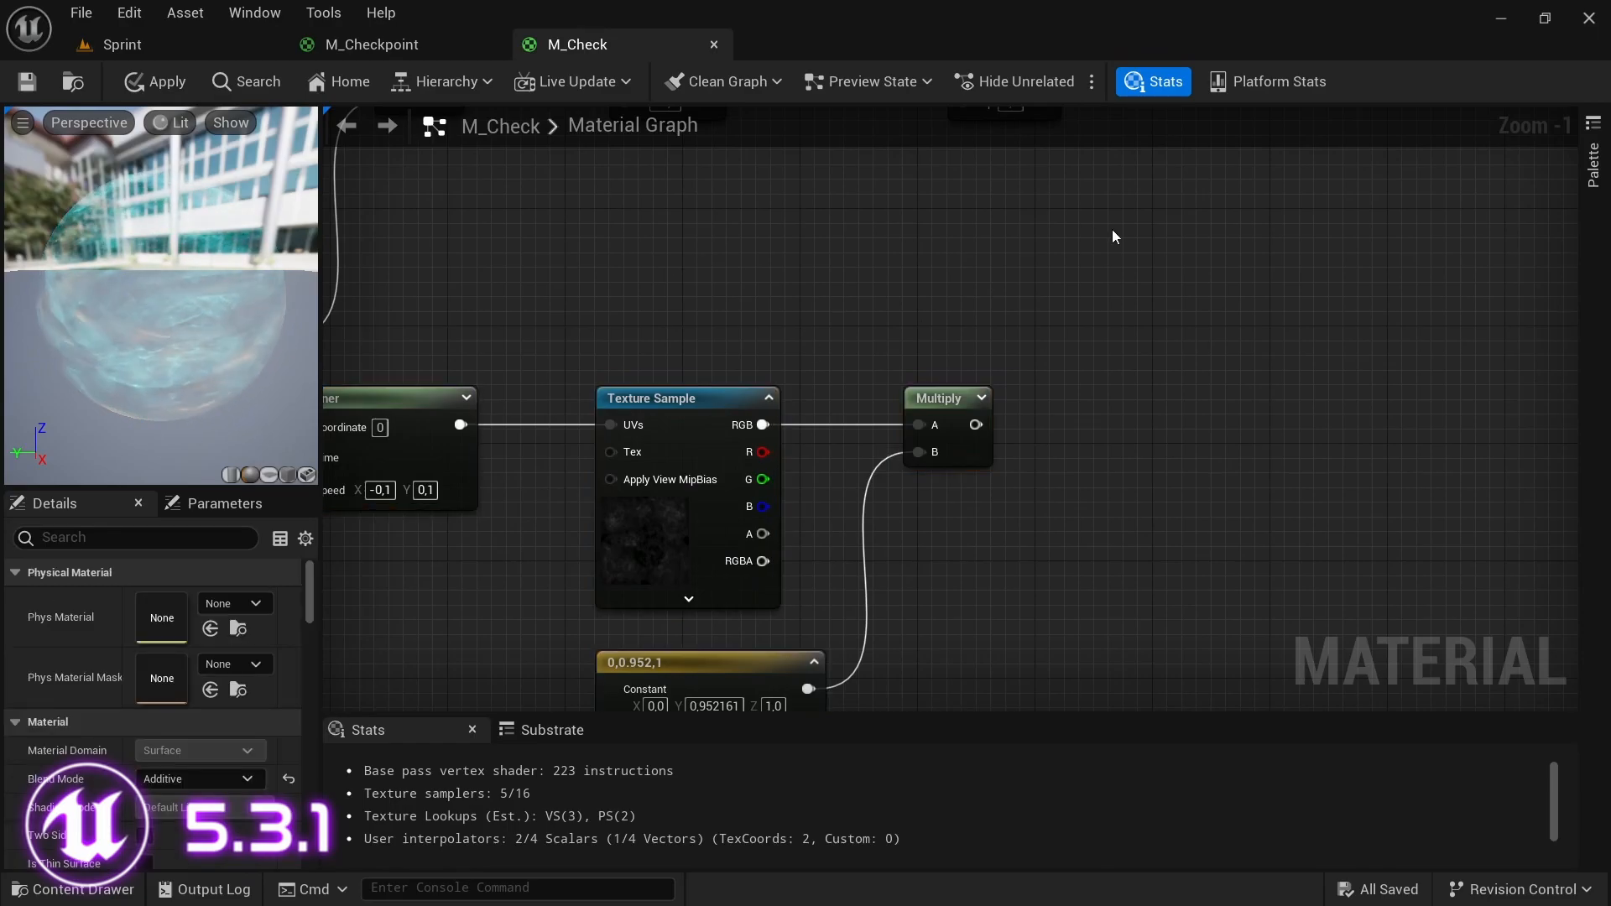
left_click(1081, 205)
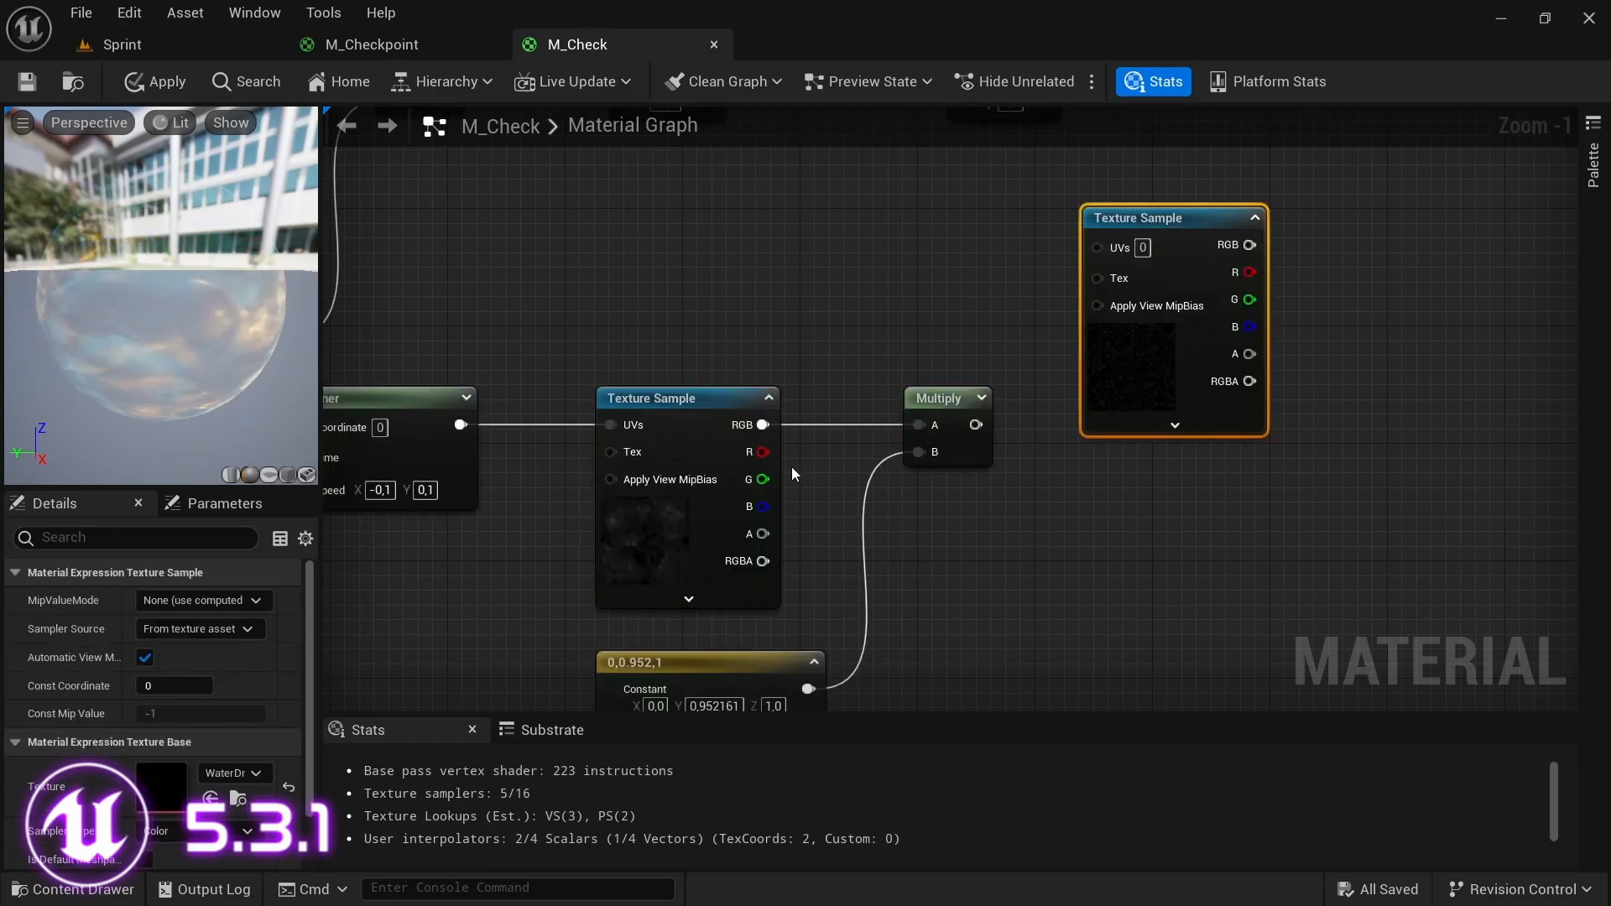
- Replace the copied smudge Texture Sample with the water-droplets sample, wiring it between the Panner and the Multiply's A input
left_click(760, 466)
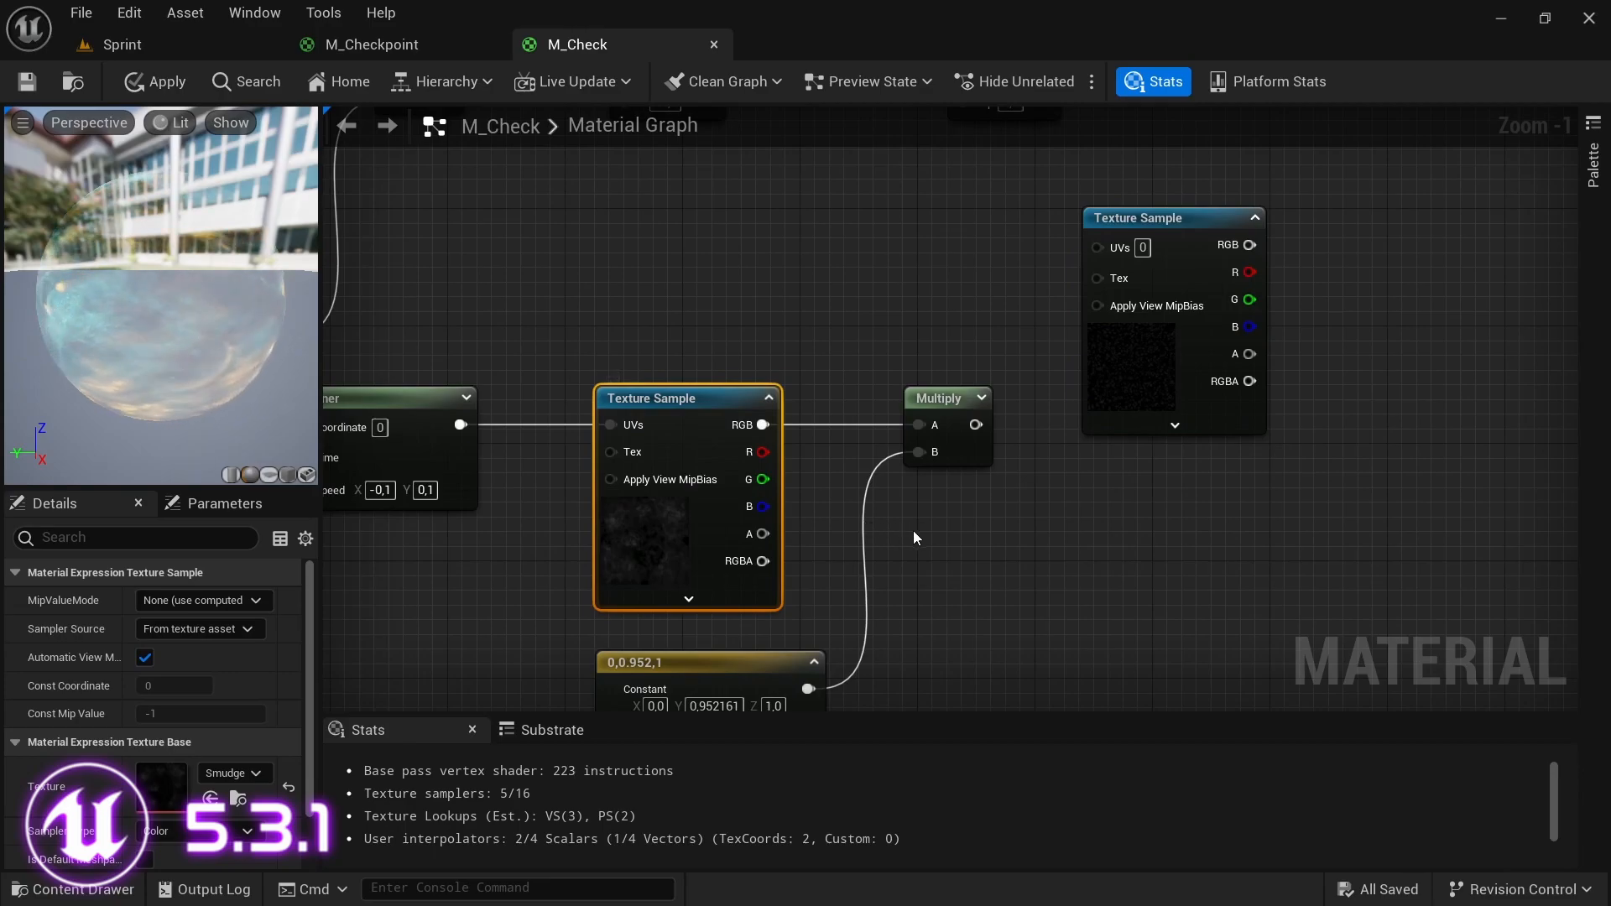
key("Delete")
left_click_drag(1155, 234, 668, 411)
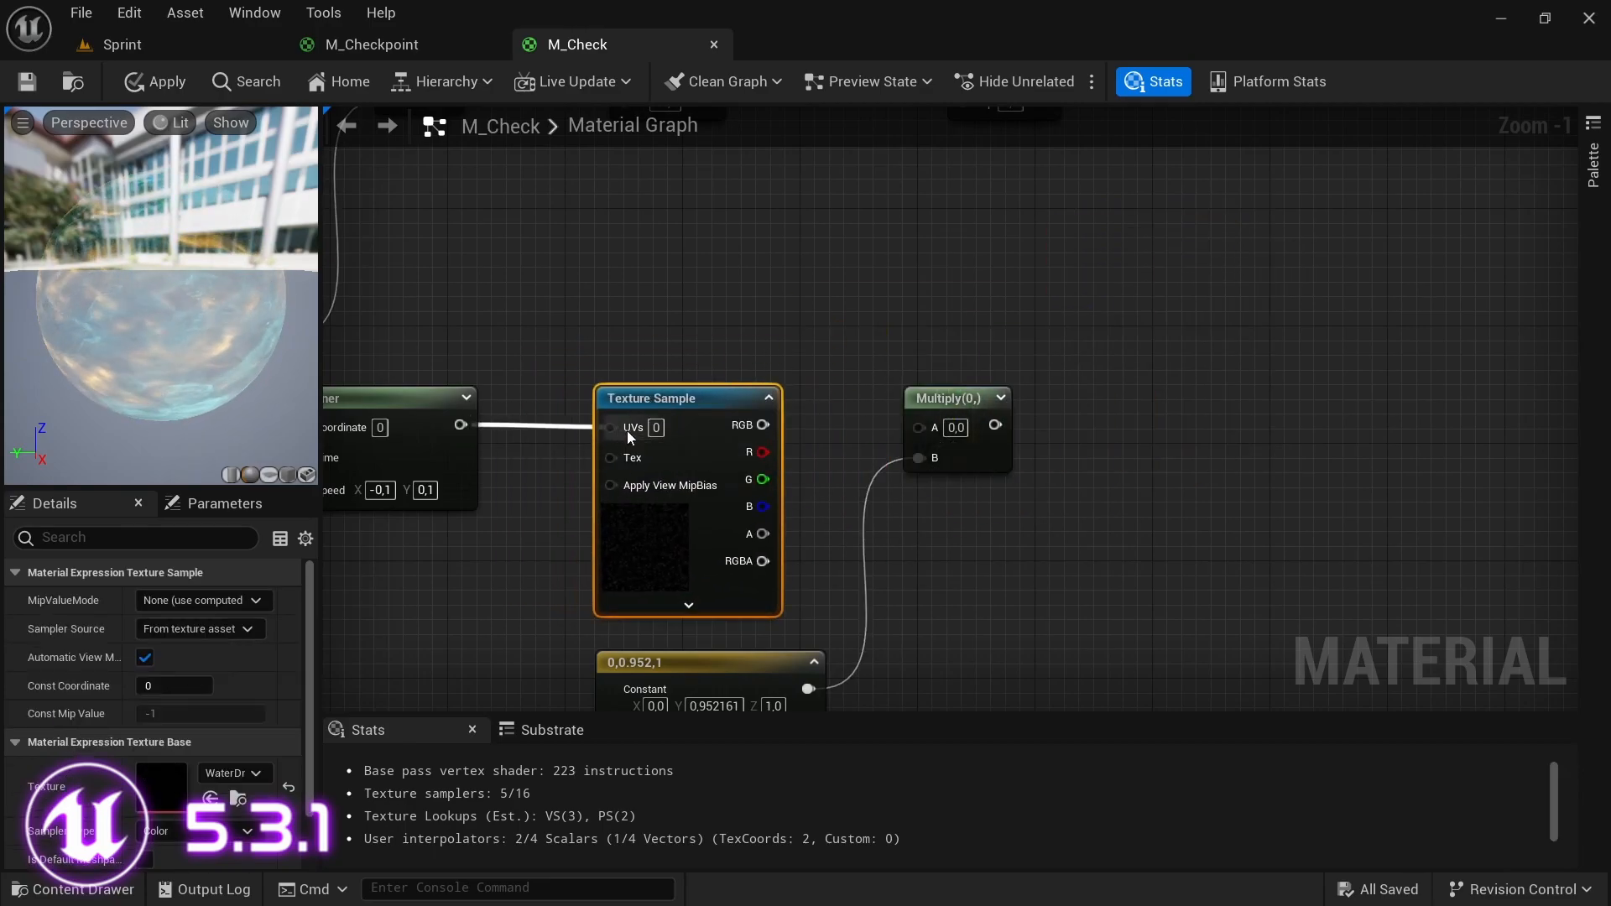
left_click_drag(896, 427, 919, 427)
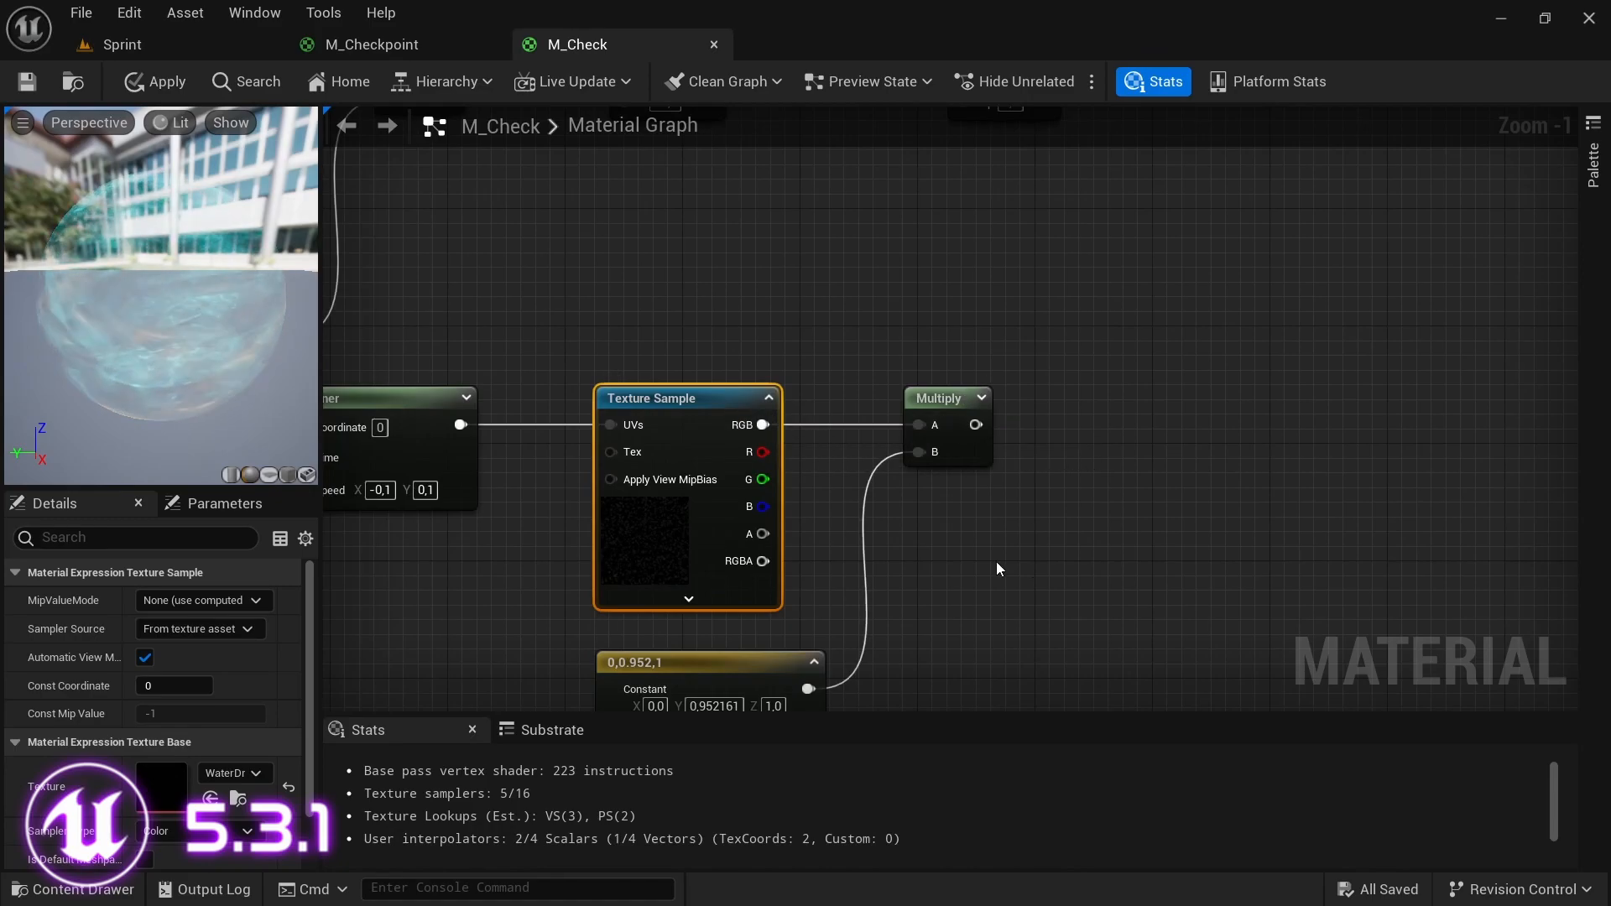
- Change the copied cyan colour constant to magenta with R 1,0, G 0,0 and B 0,908092
scroll(847, 349, "down", 3)
scroll(804, 636, "up", 3)
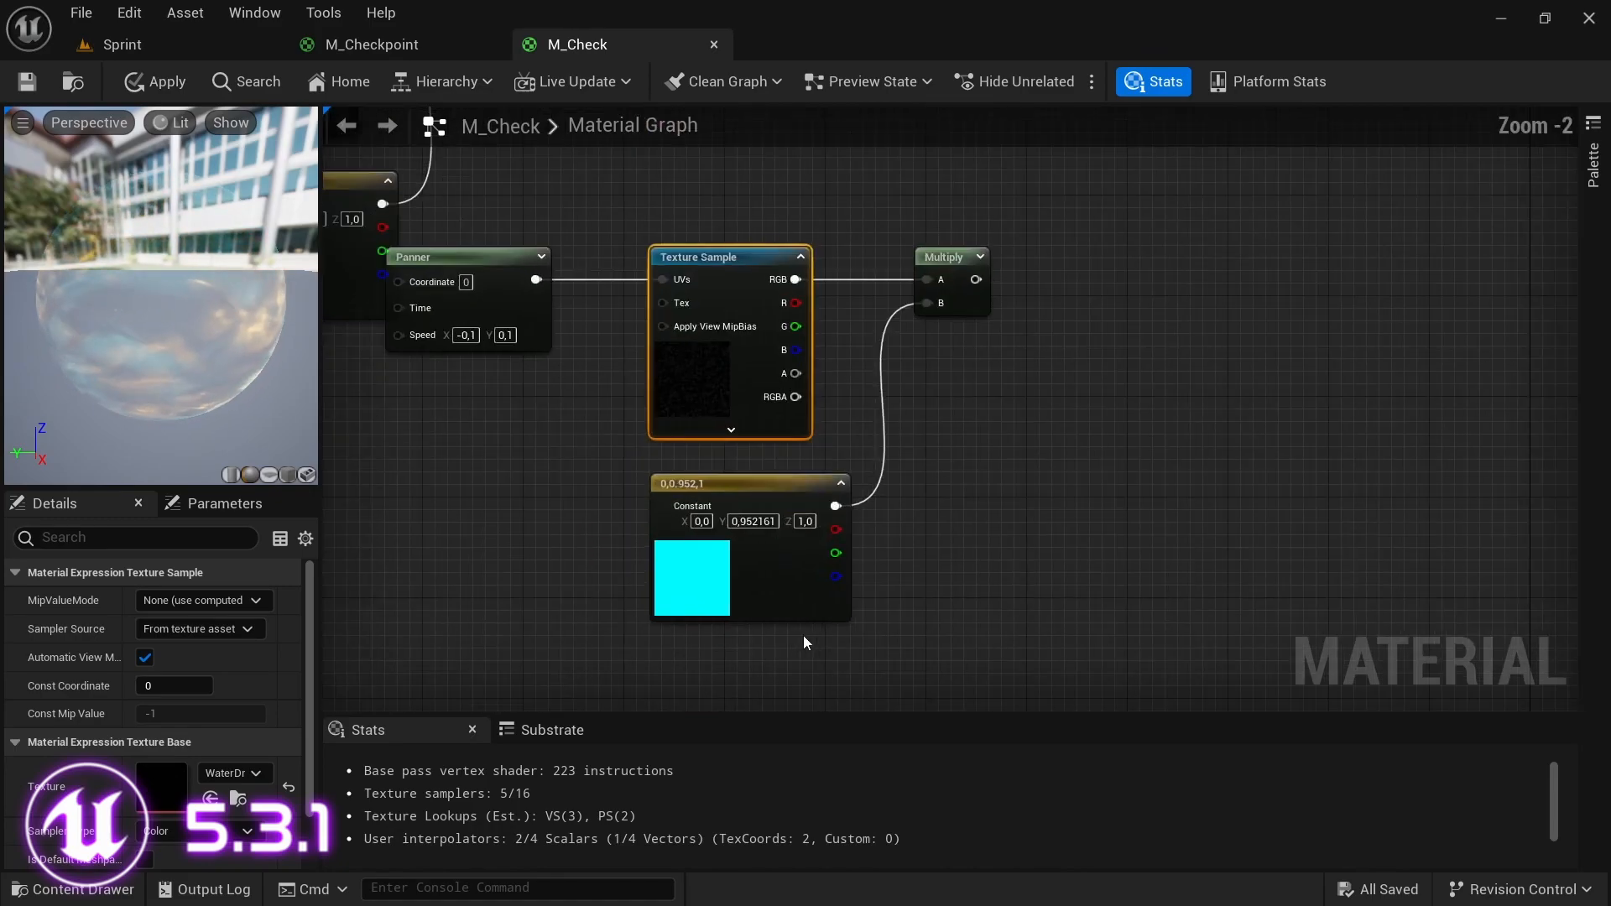
double_click(701, 564)
left_click_drag(729, 524, 899, 430)
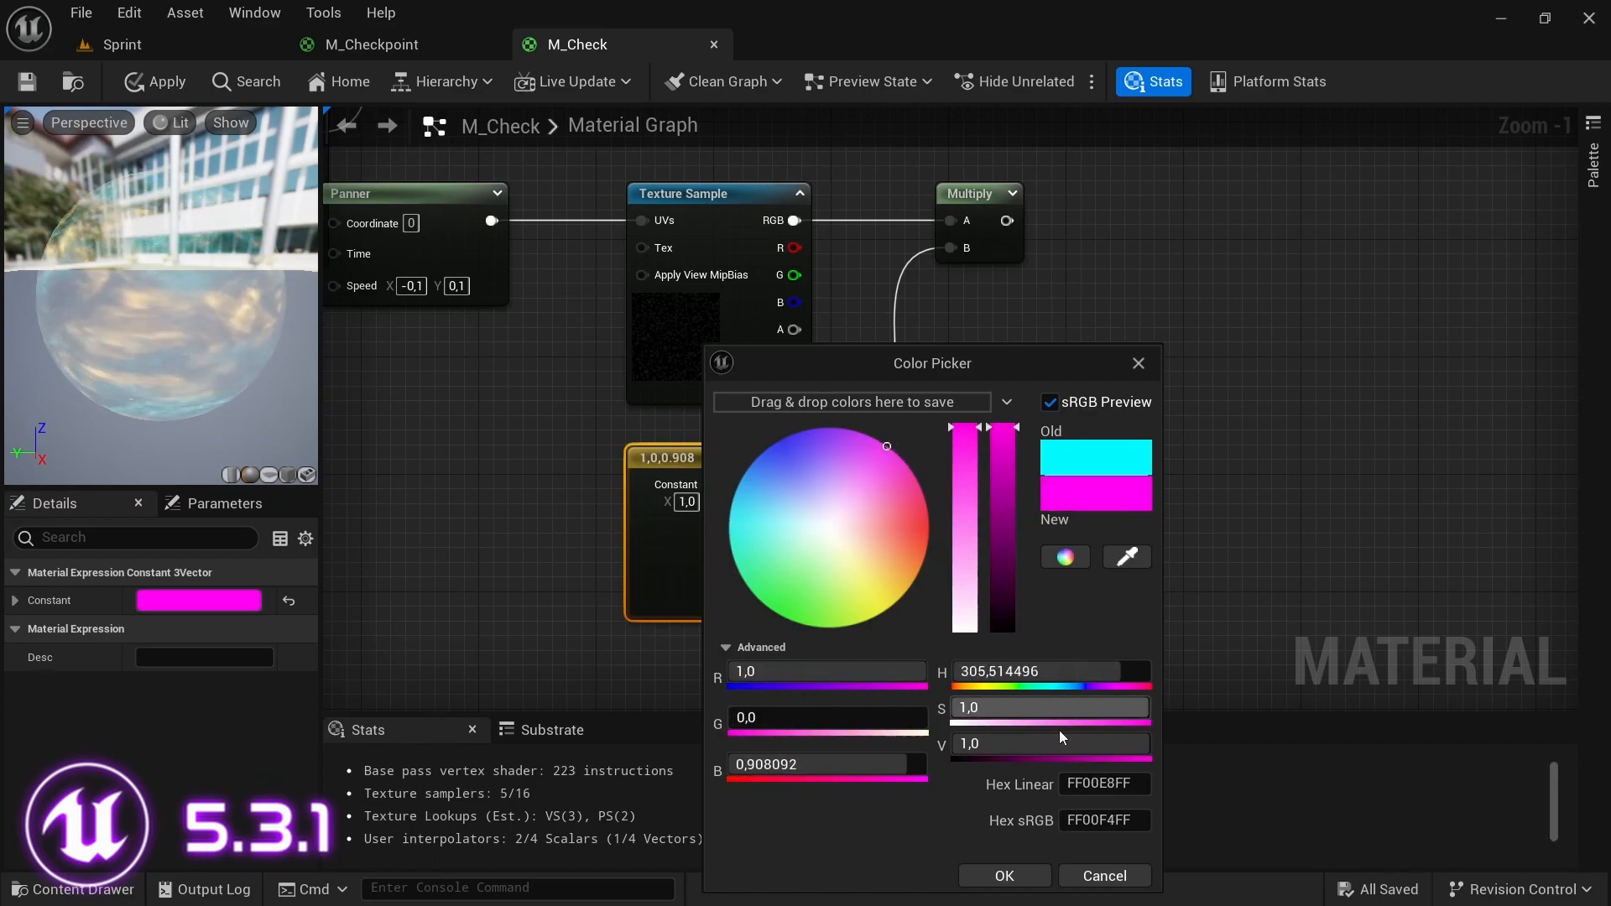
left_click(1017, 875)
- Create a second Add node fed through its A input by the water-droplets chain's Multiply
right_click_drag(1166, 455, 859, 712)
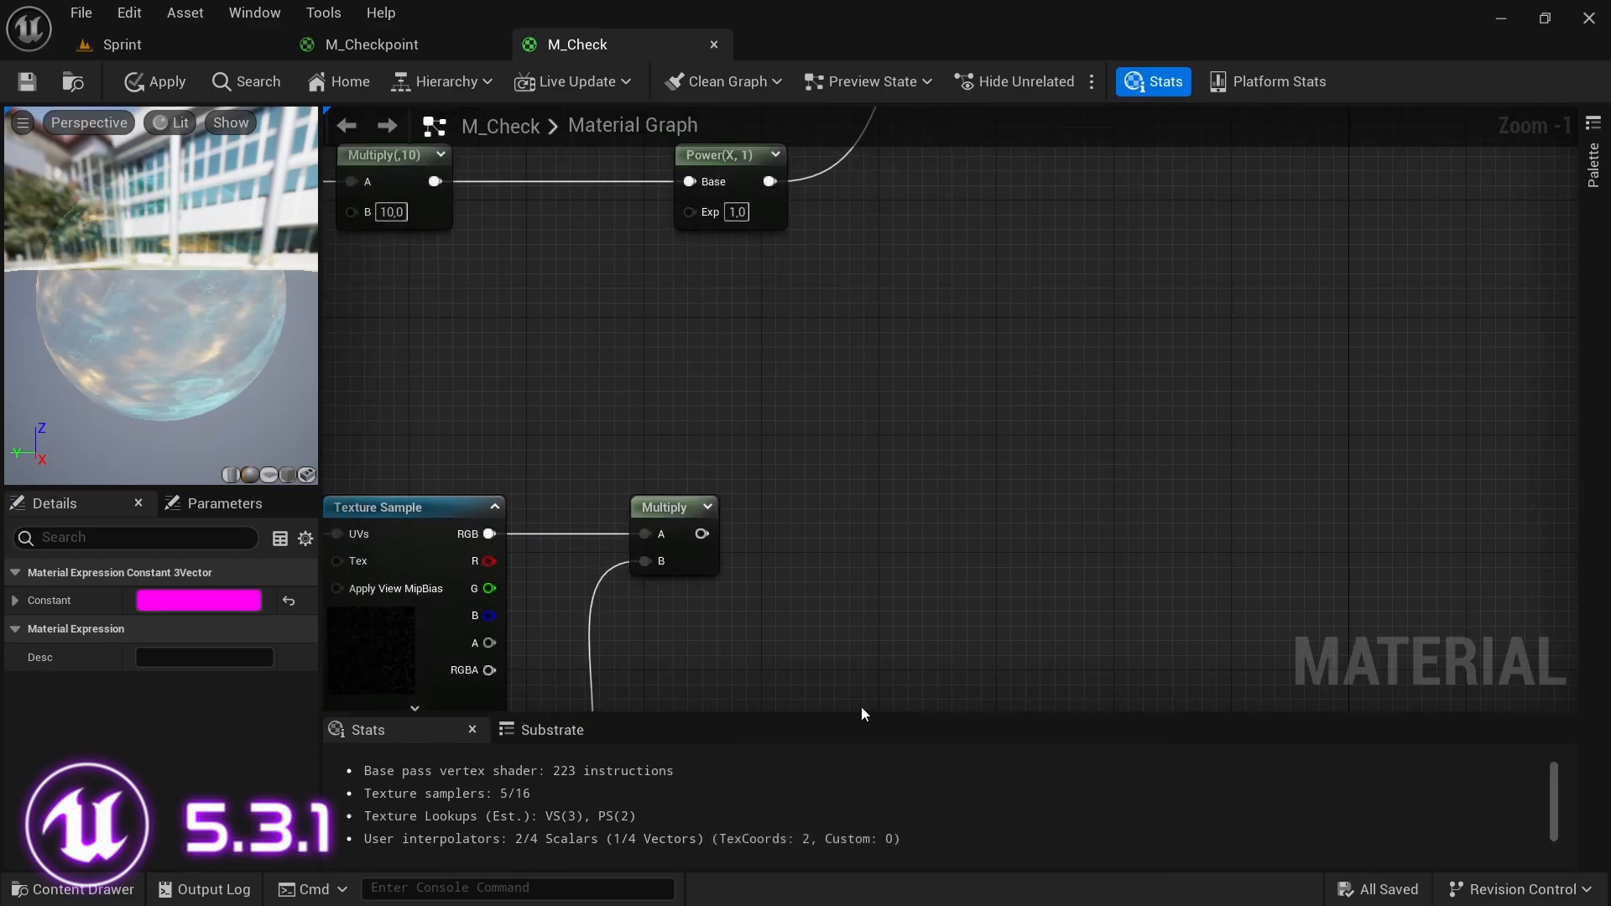
scroll(905, 495, "down", 1)
right_click_drag(905, 492, 909, 655)
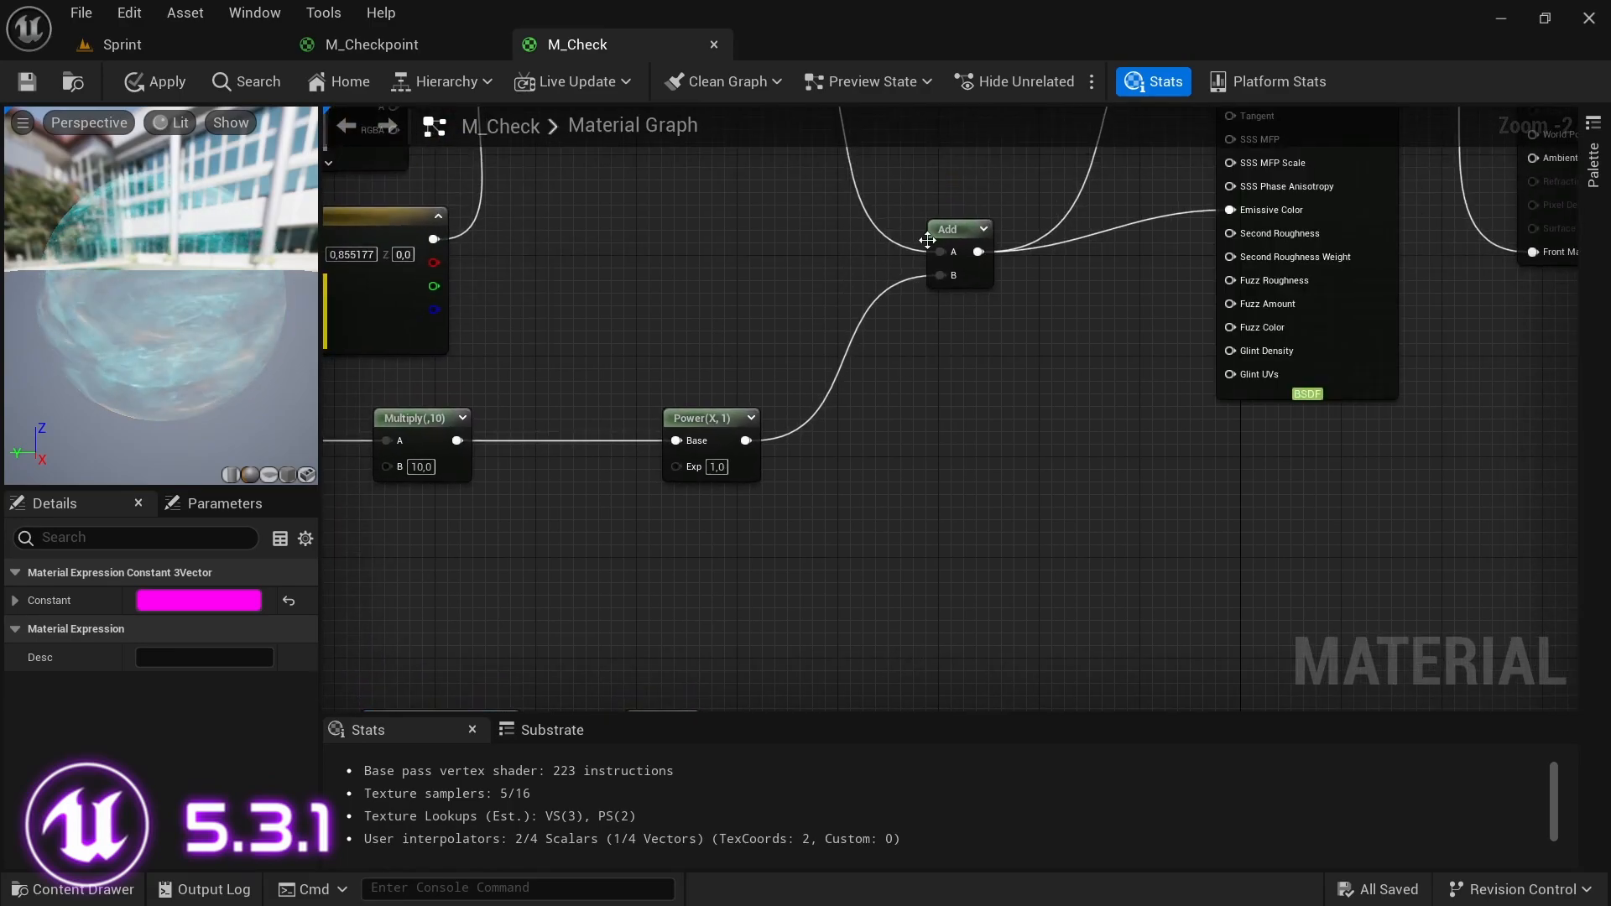
scroll(849, 291, "down", 1)
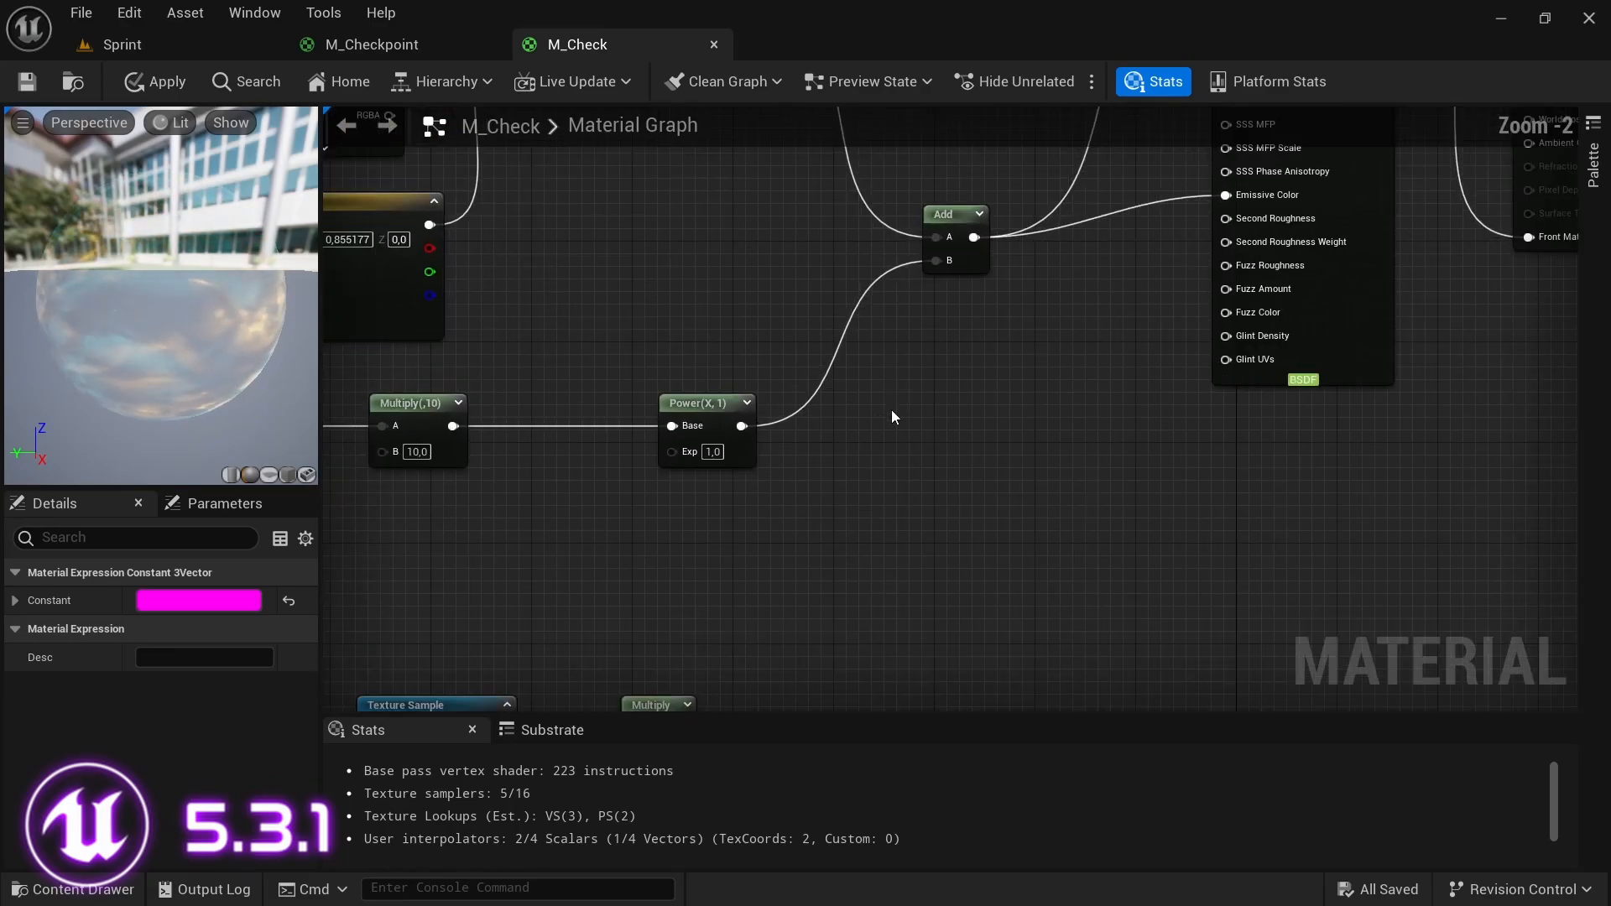
left_click_drag(696, 693, 938, 403)
type("add")
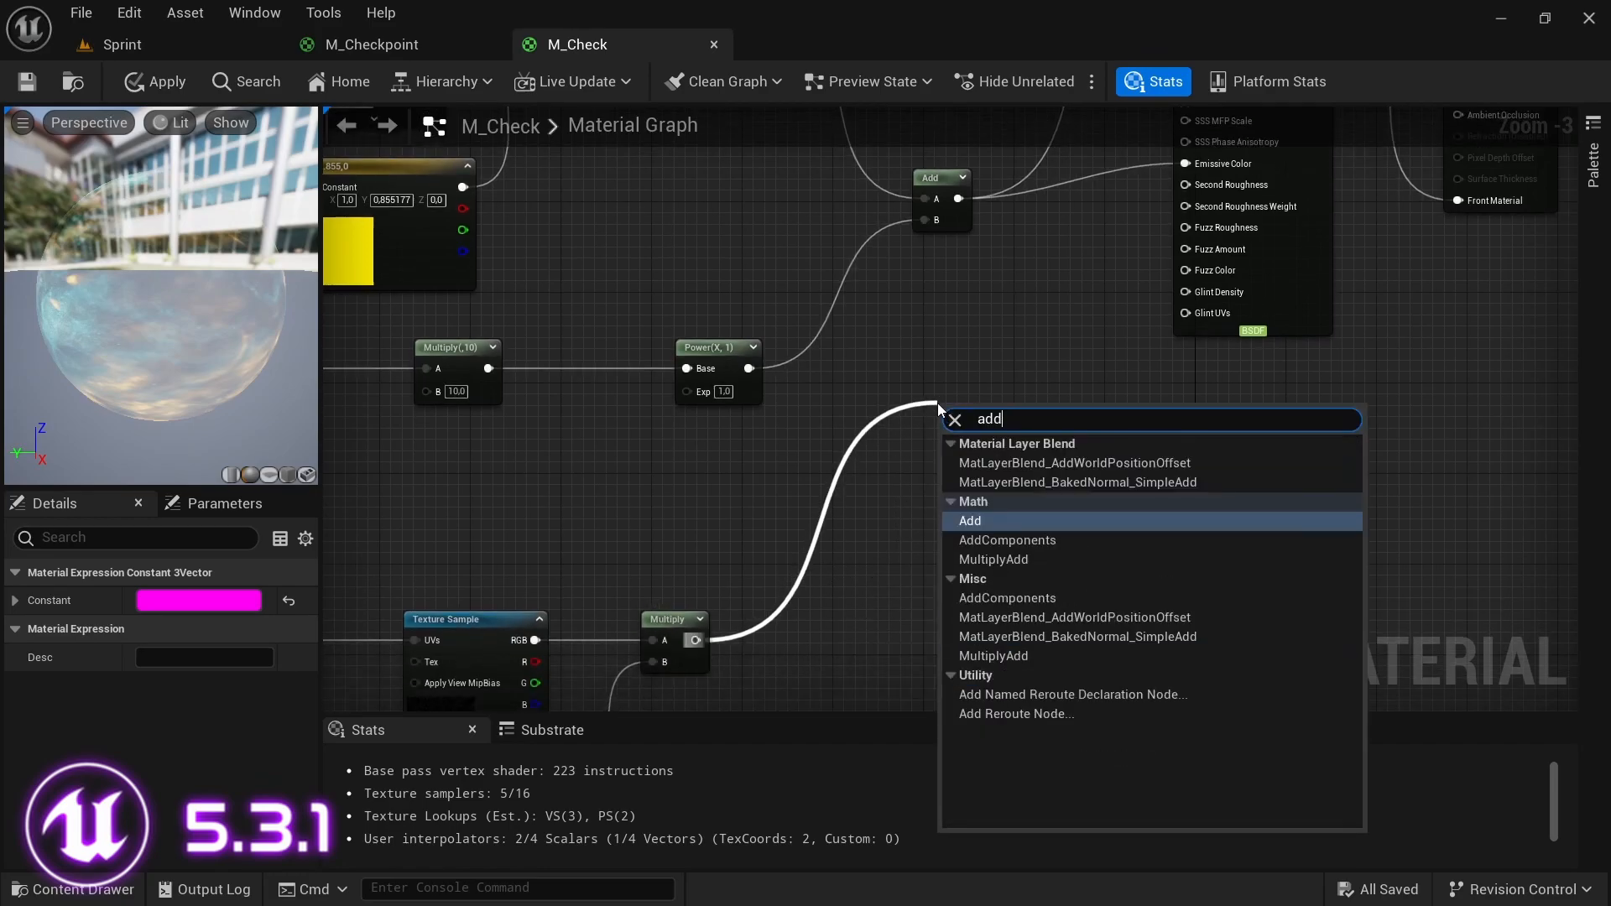
left_click(1005, 506)
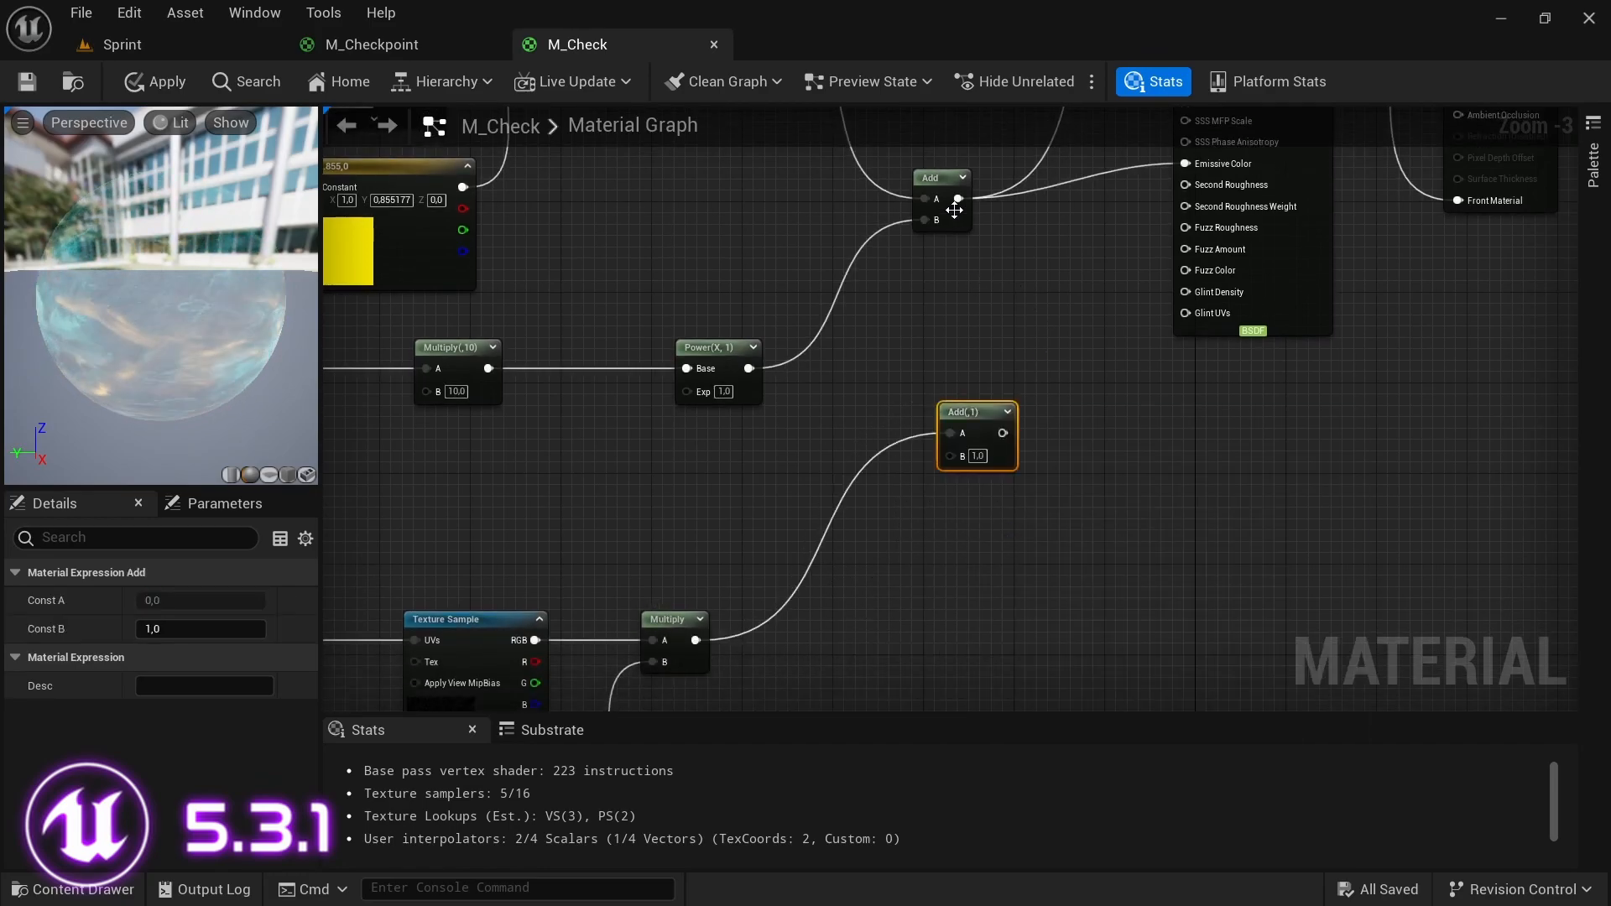
- Wire the first Add into the new Add's B input, connect the new Add to Emissive Color, and move it closer to the Slab
left_click_drag(957, 198, 1016, 344)
right_click_drag(1089, 368, 874, 448)
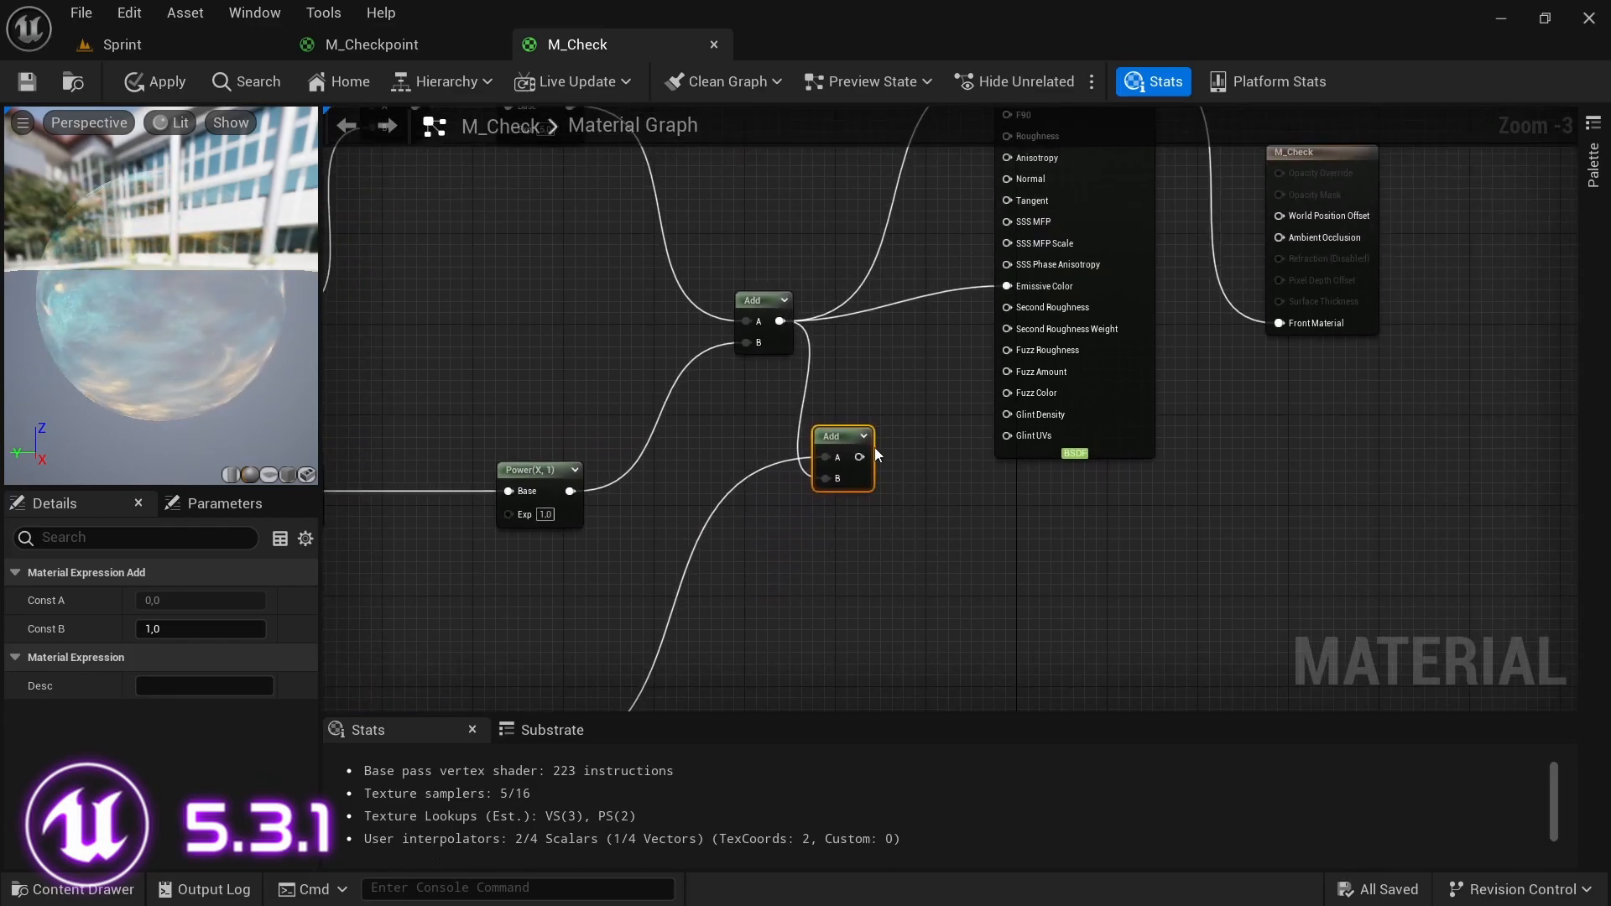
left_click_drag(859, 456, 1008, 286)
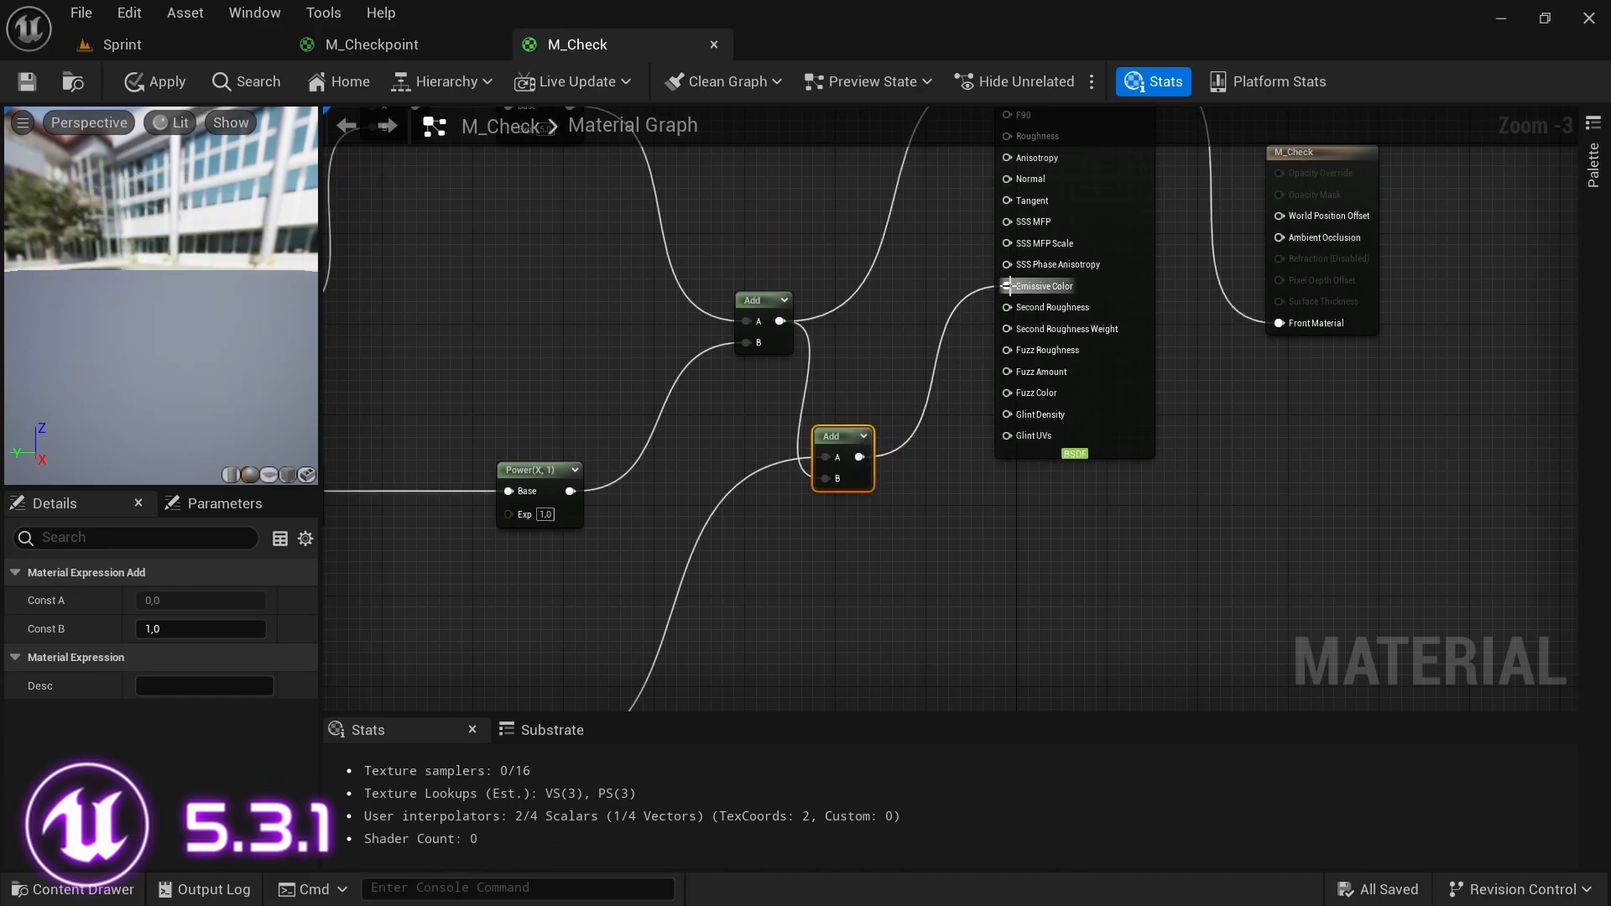
left_click_drag(877, 382, 878, 371)
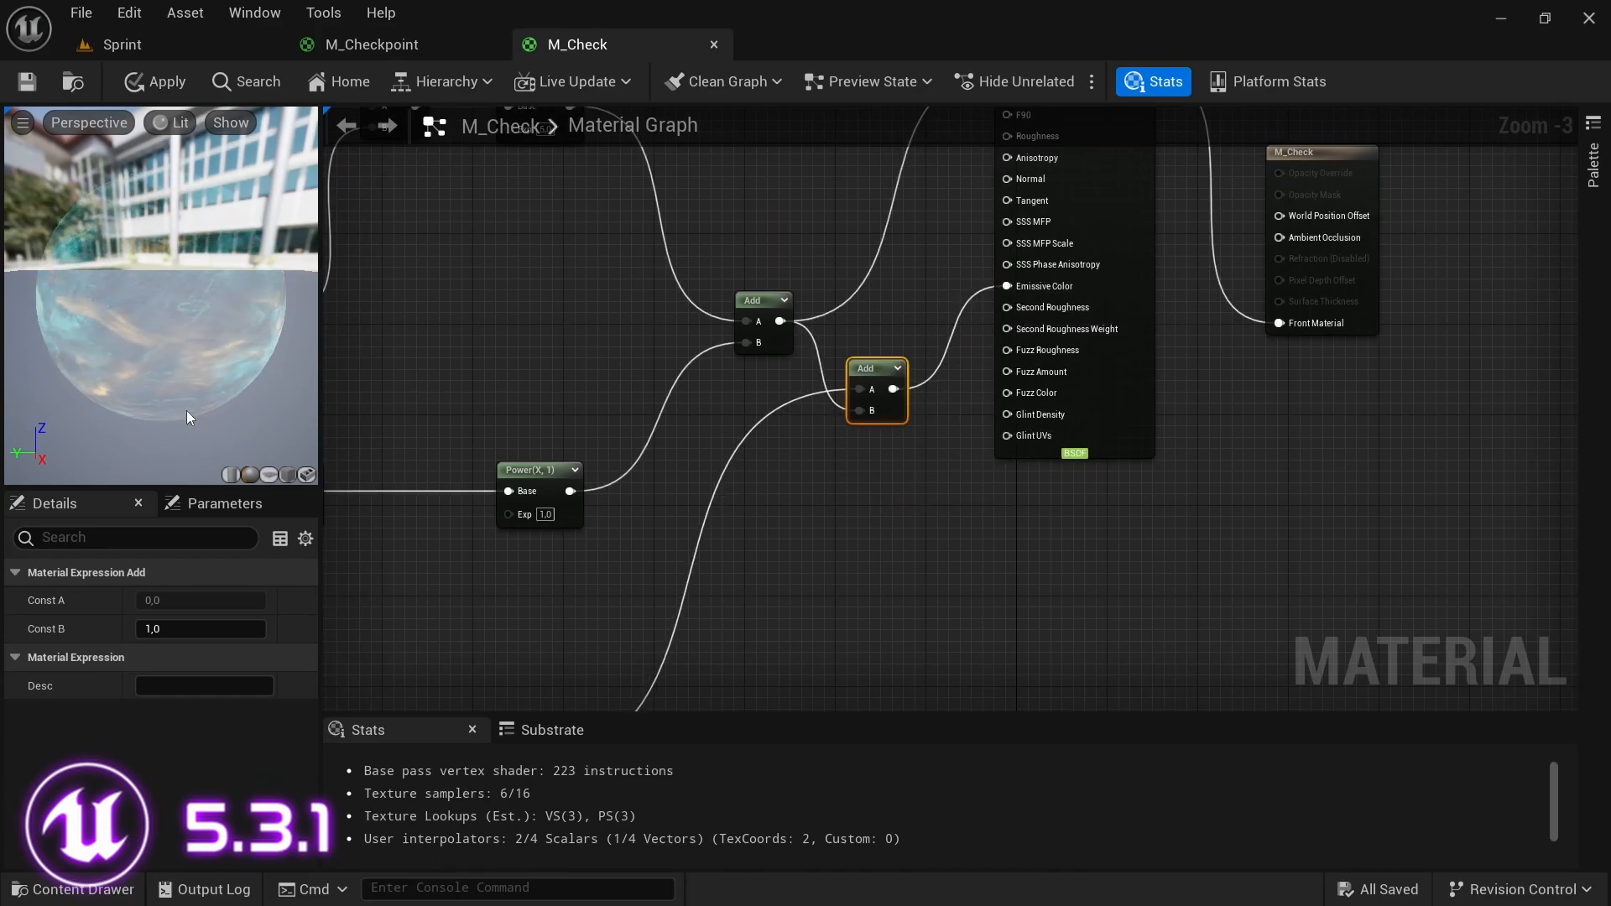
right_click_drag(417, 573, 816, 194)
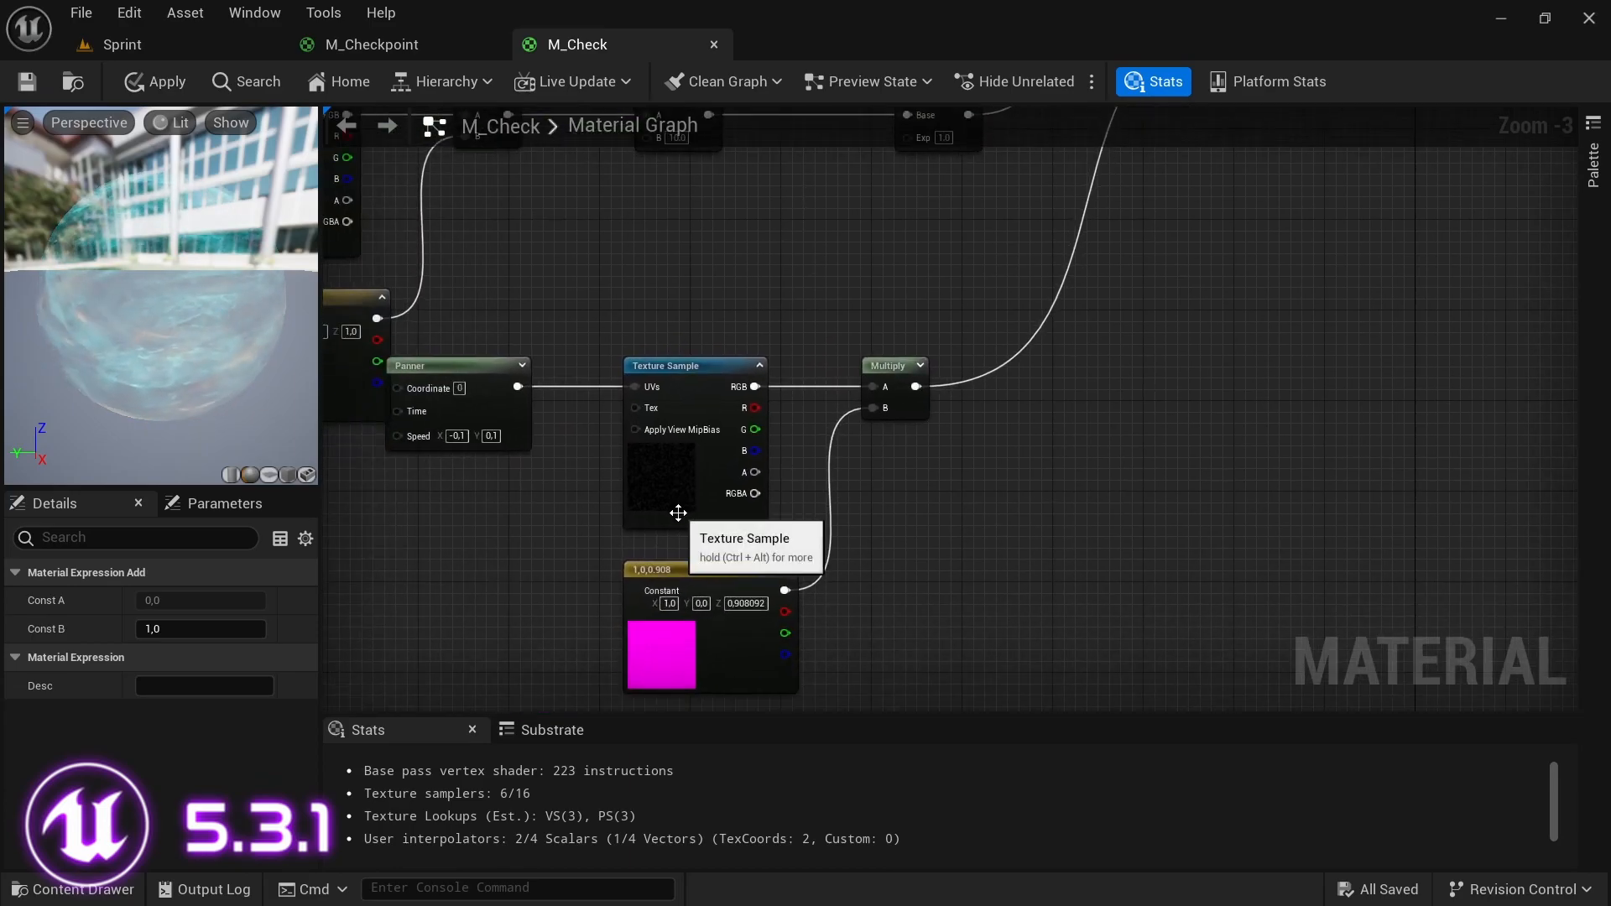
scroll(677, 513, "up", 3)
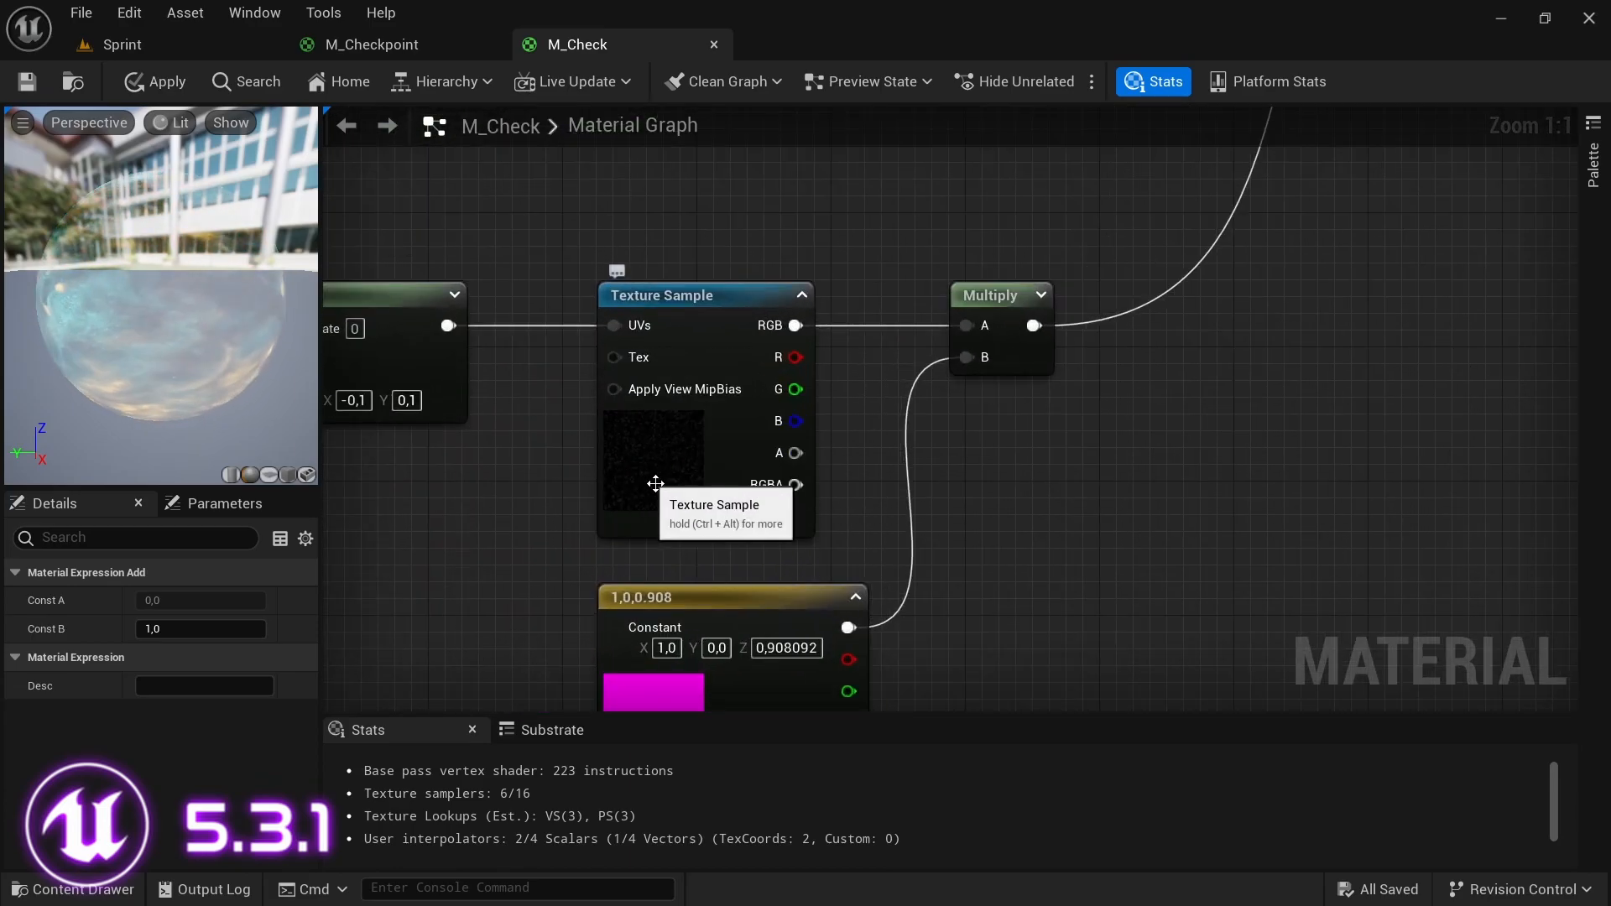
- Add a Power node after the water-droplets chain's Multiply and wire it into the second Add's A input
scroll(902, 484, "down", 4)
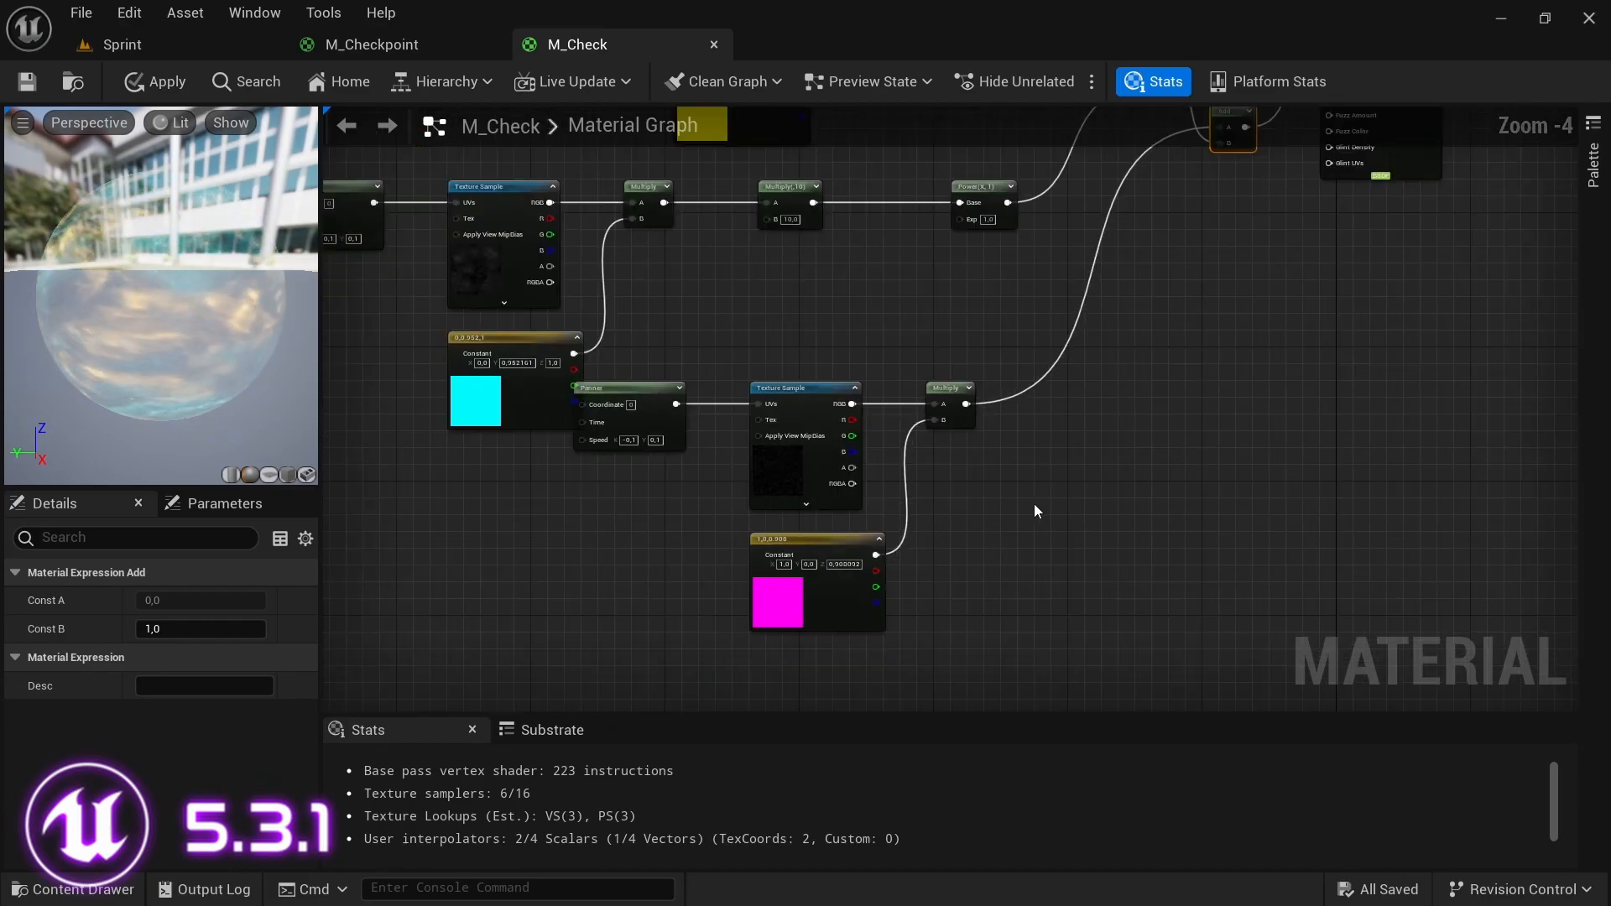
right_click_drag(1034, 503, 949, 577)
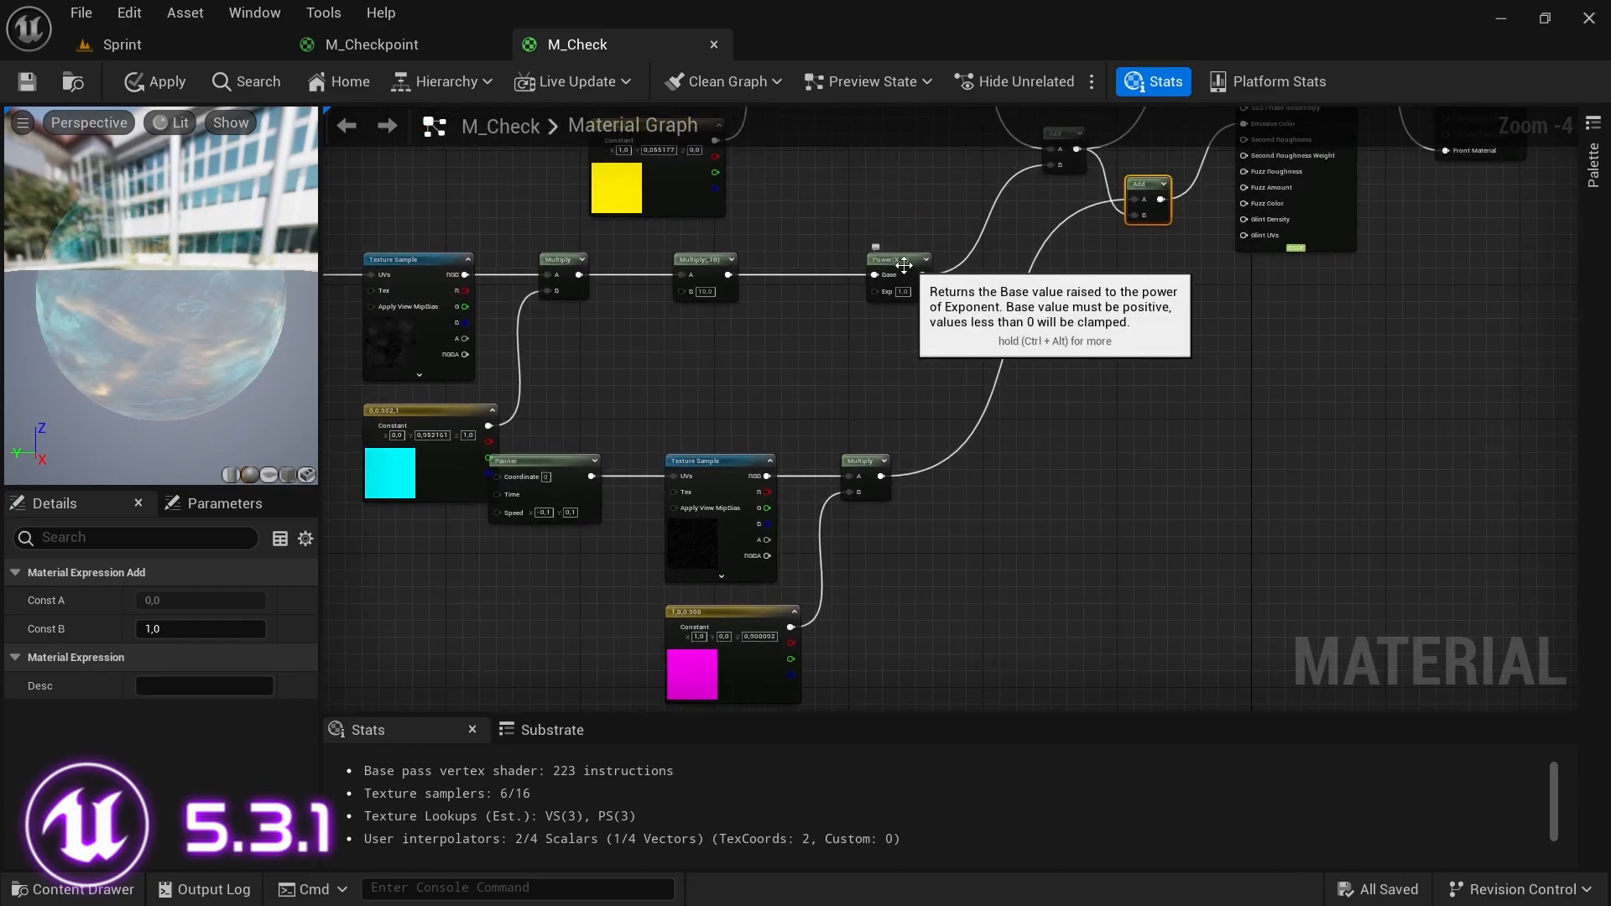
scroll(899, 276, "up", 1)
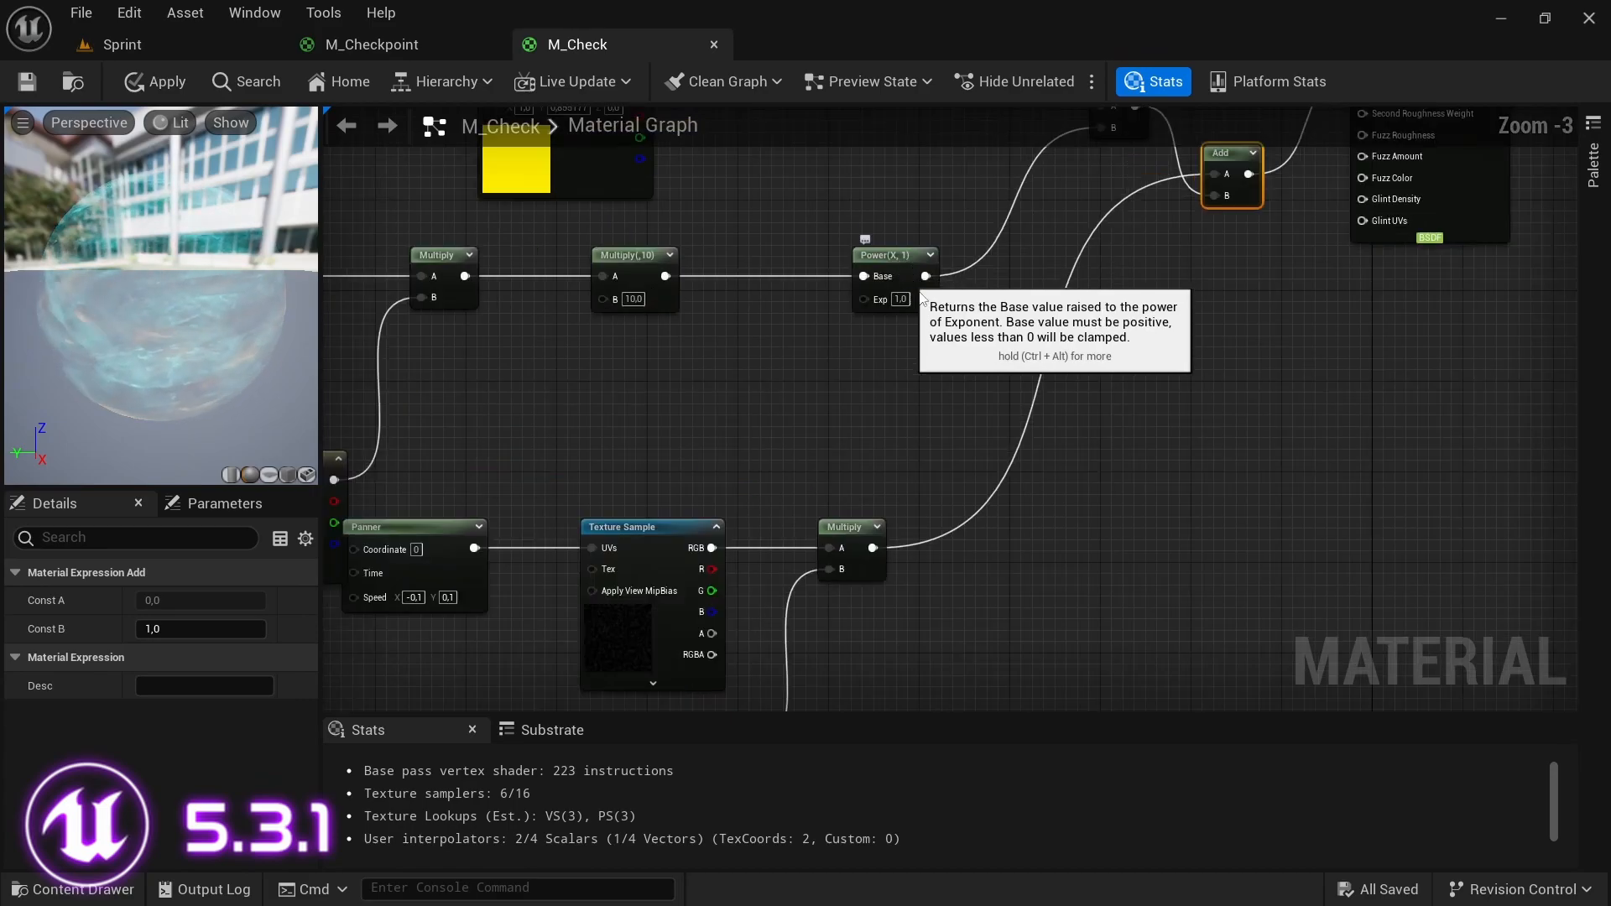
left_click(915, 283)
left_click_drag(873, 548, 966, 480)
type("power")
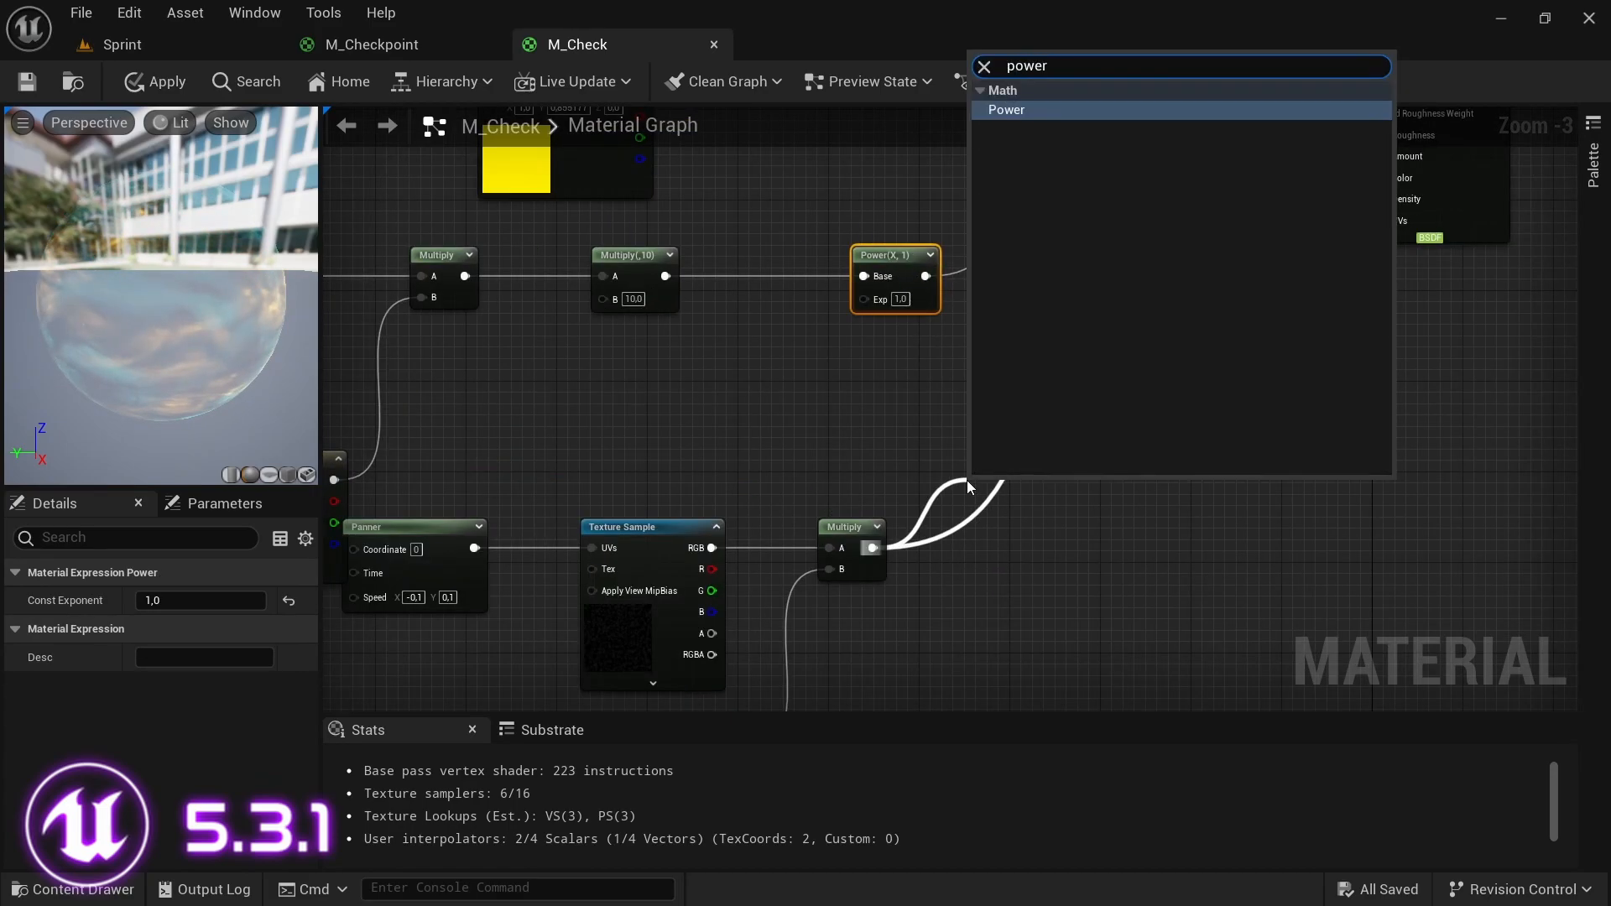
key("Return")
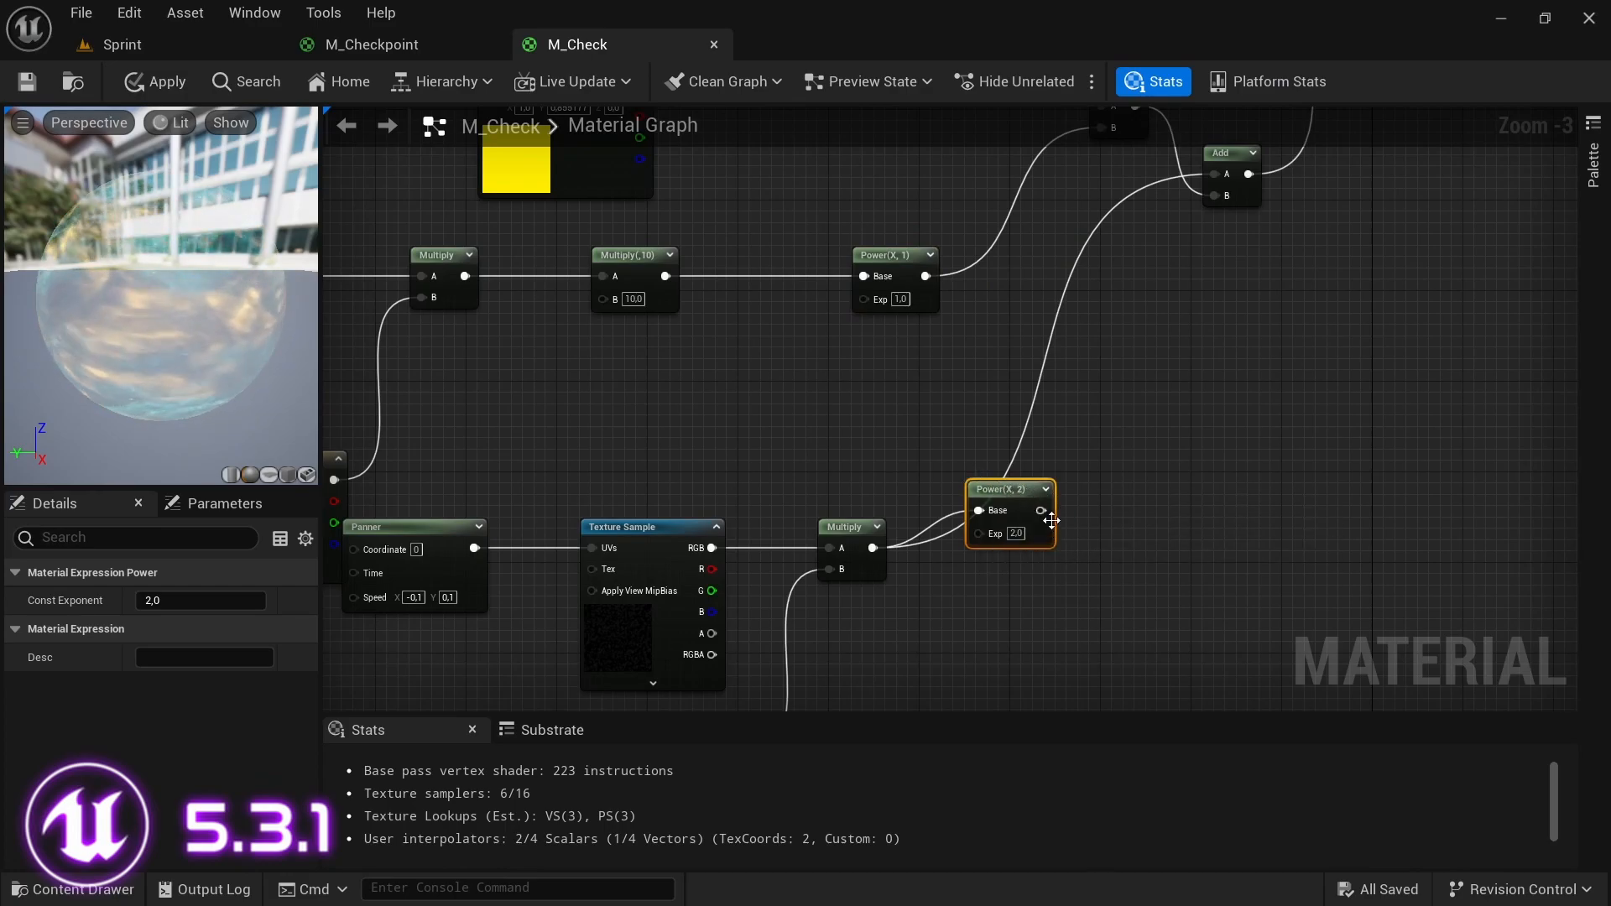
left_click_drag(1044, 515, 1193, 234)
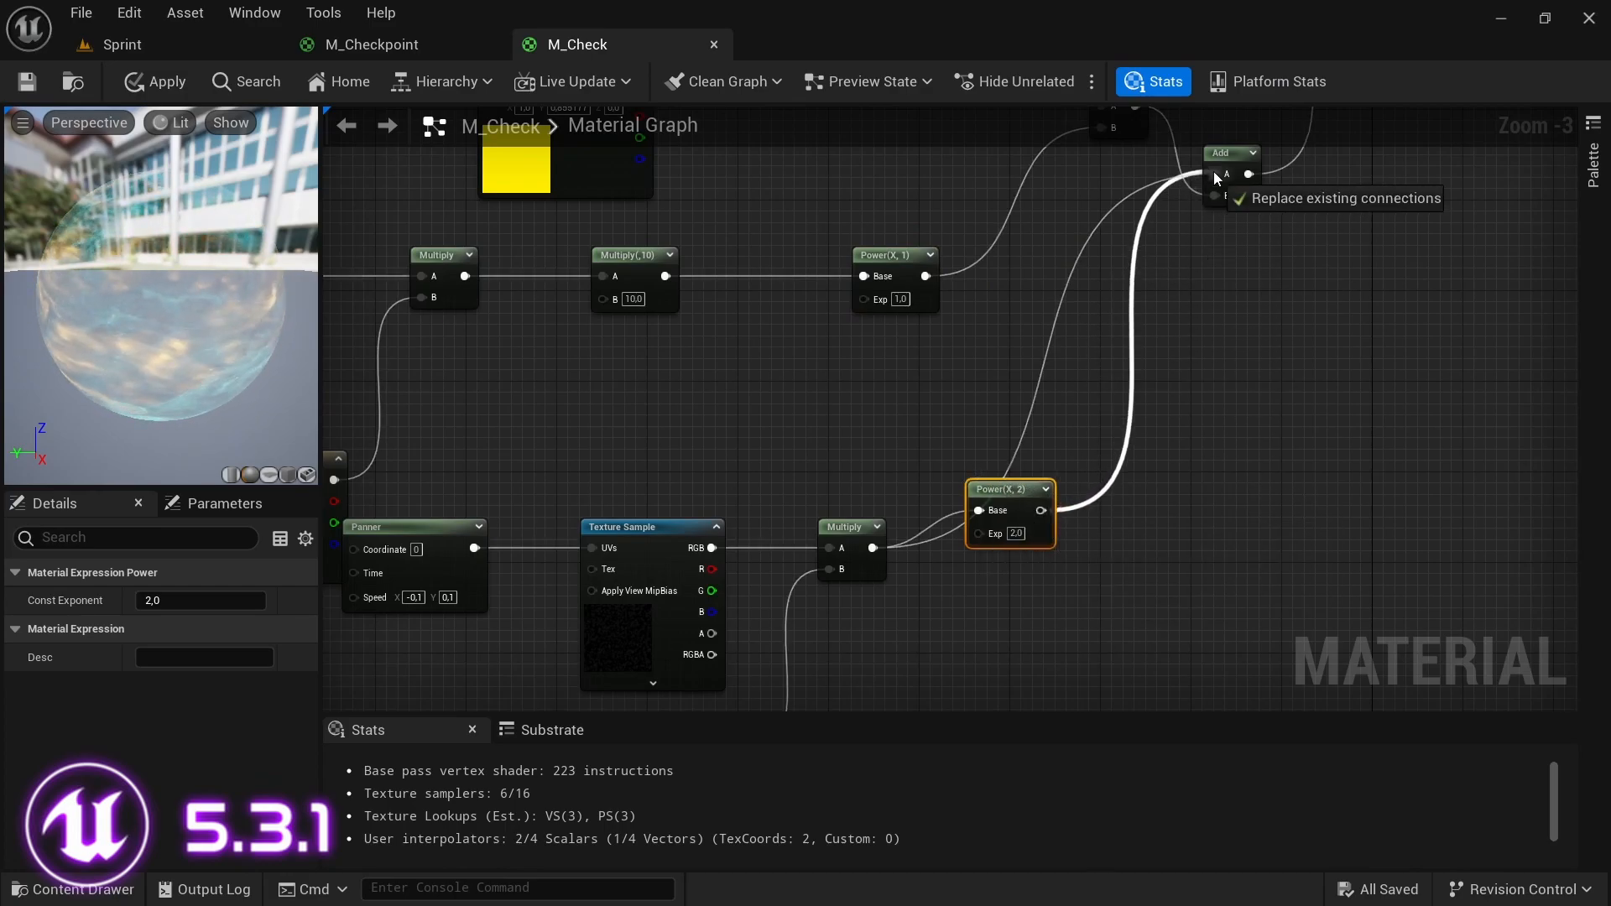
left_click_drag(1213, 171, 1215, 173)
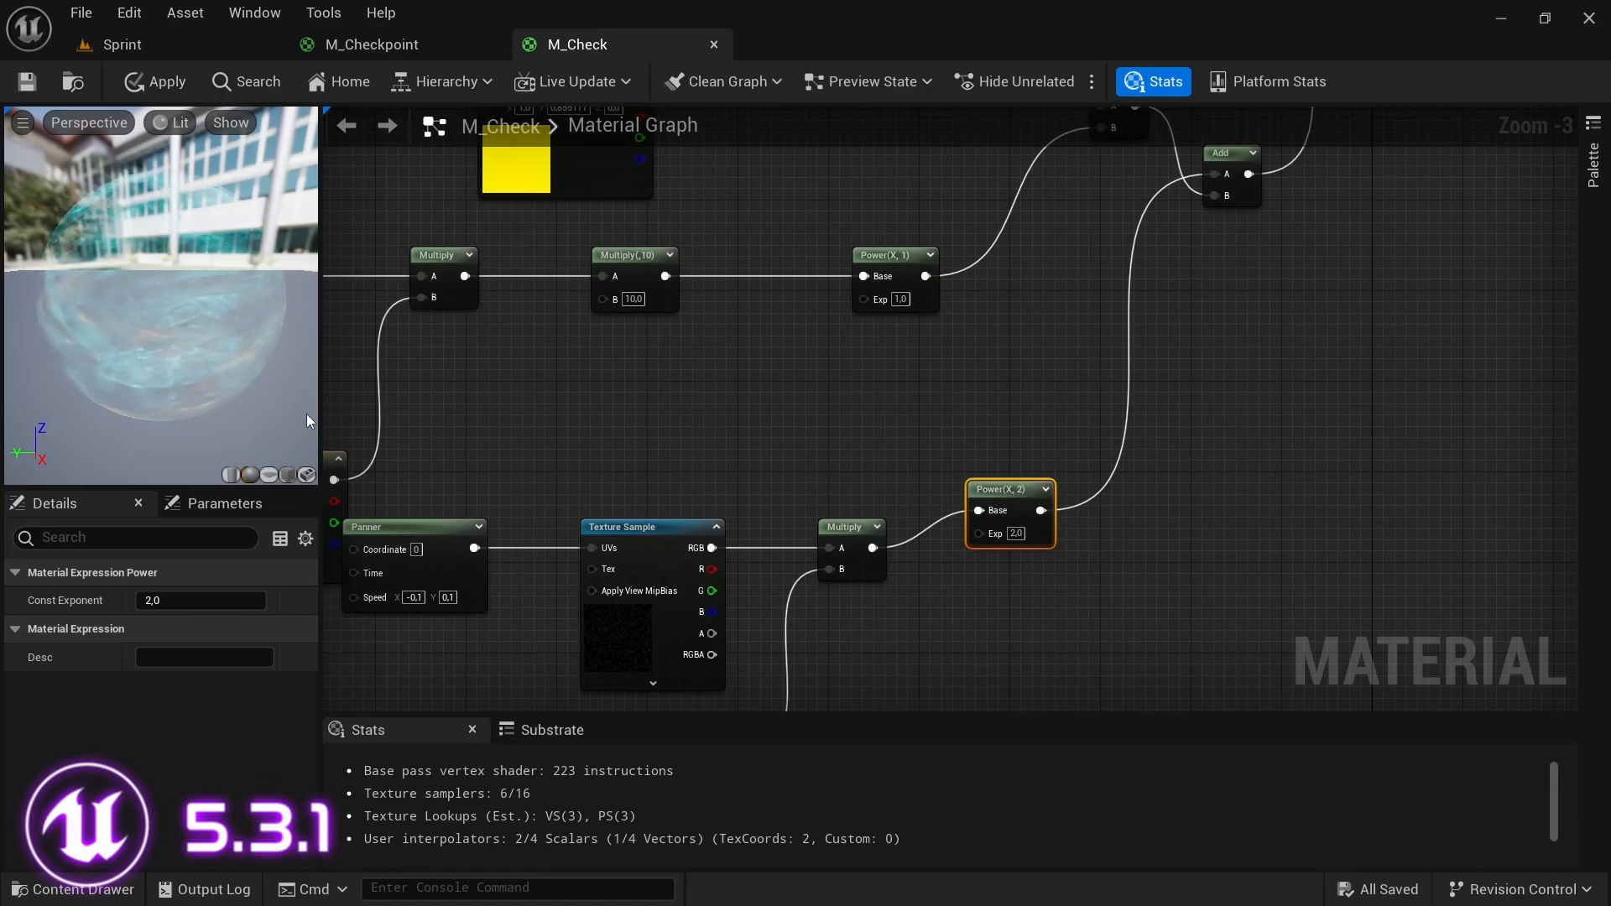
- Set the water-droplets Power exponent to 1 and move the node farther from the Multiply to make room
left_click(1015, 533)
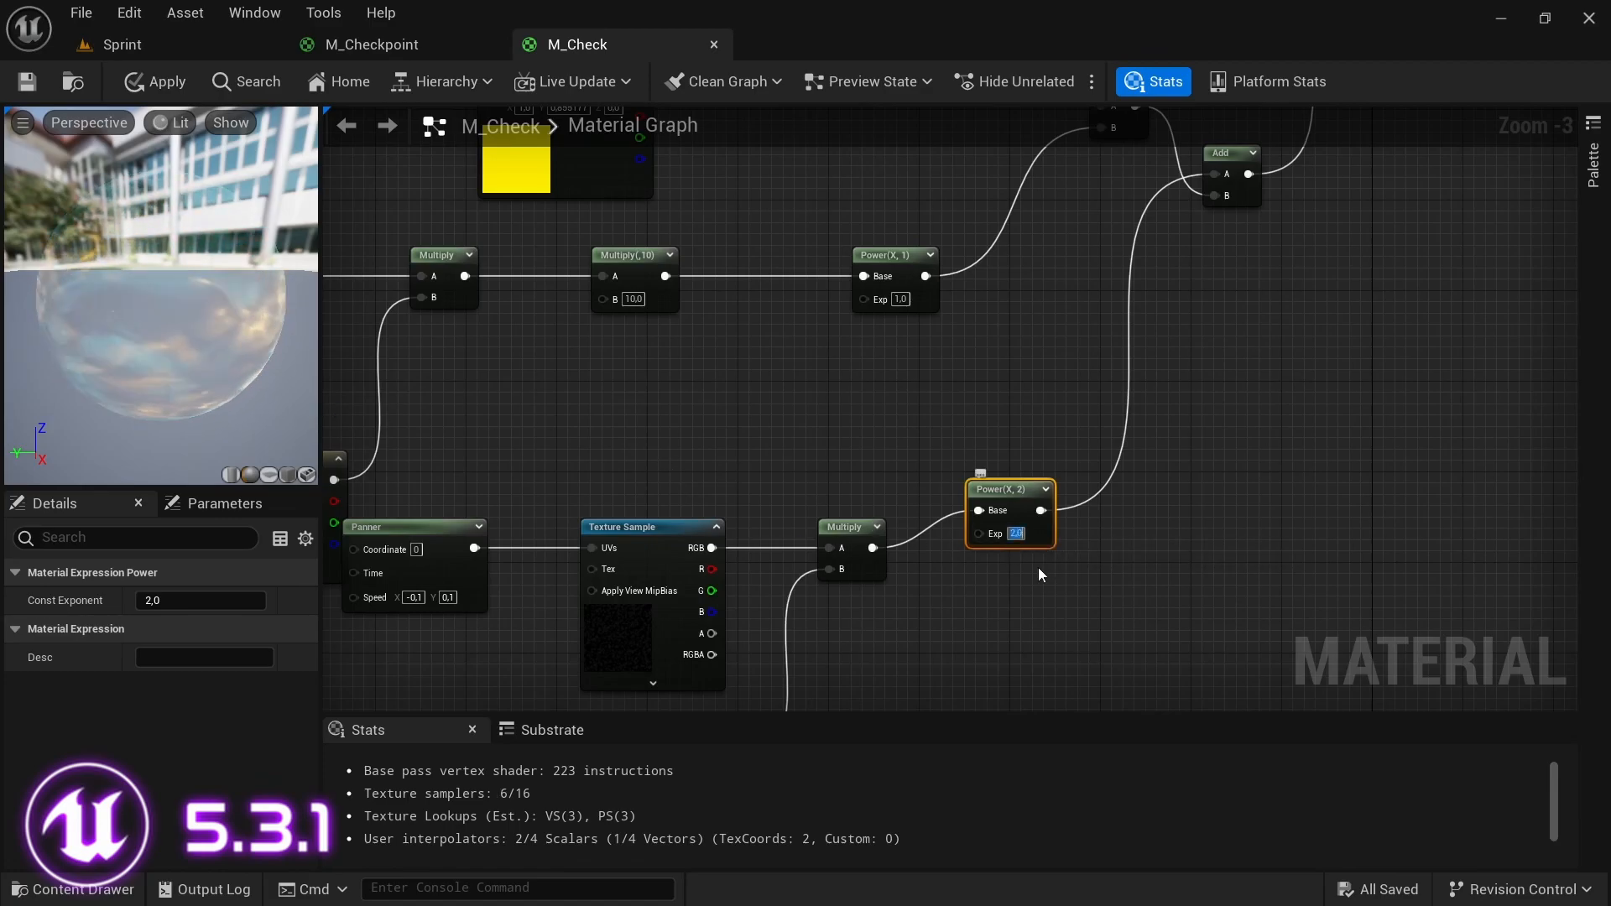
type("1")
key("Return")
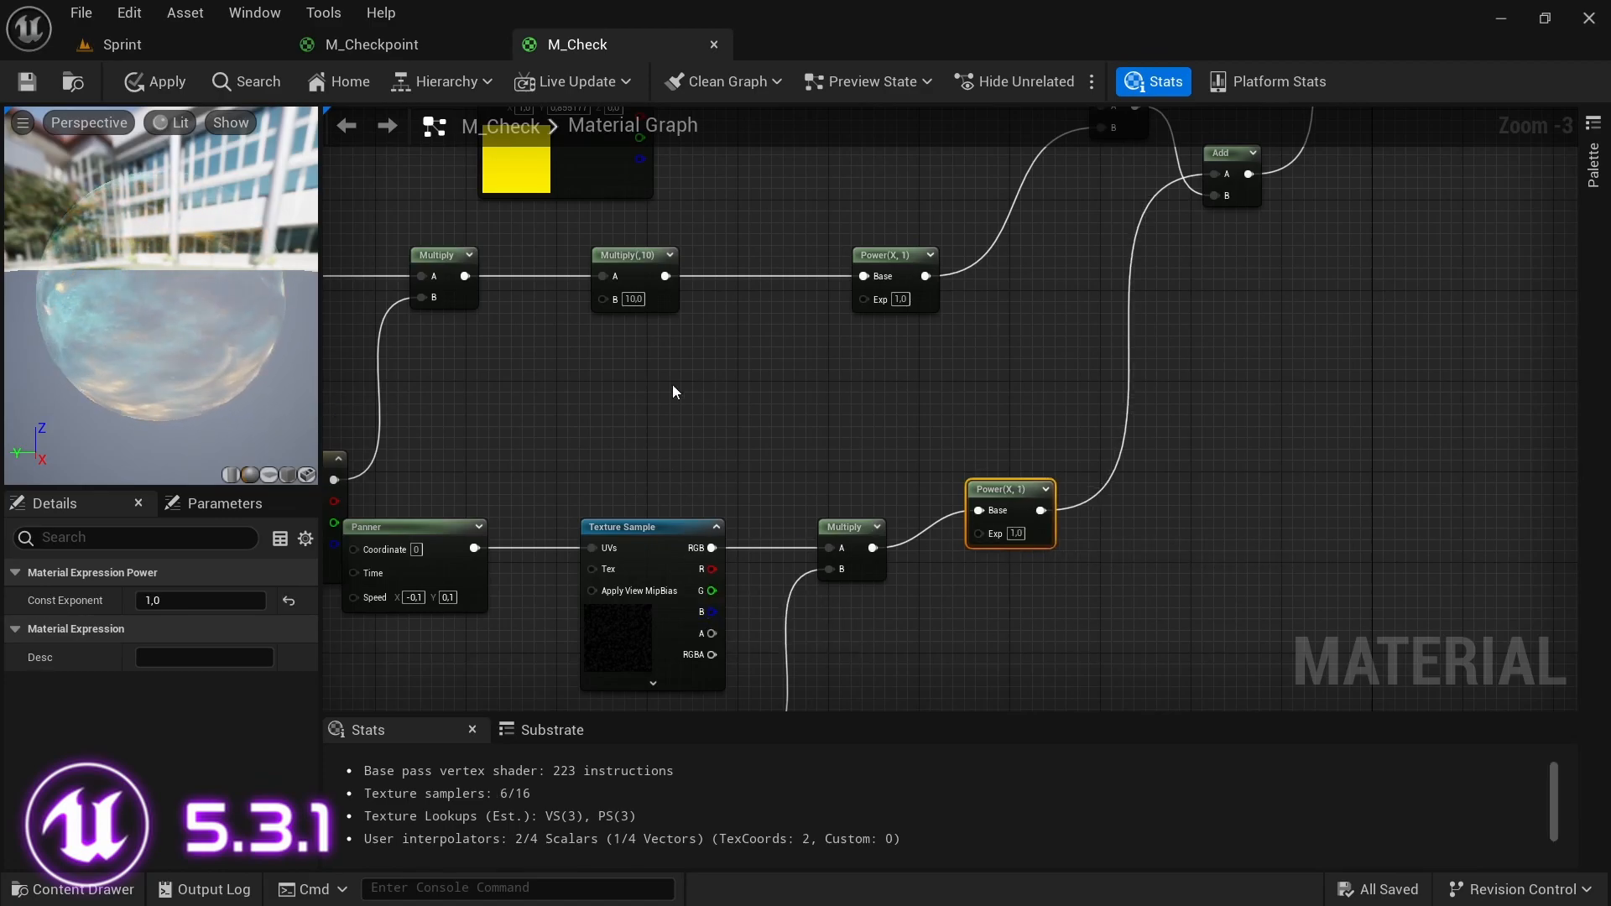
left_click_drag(1005, 495, 1060, 498)
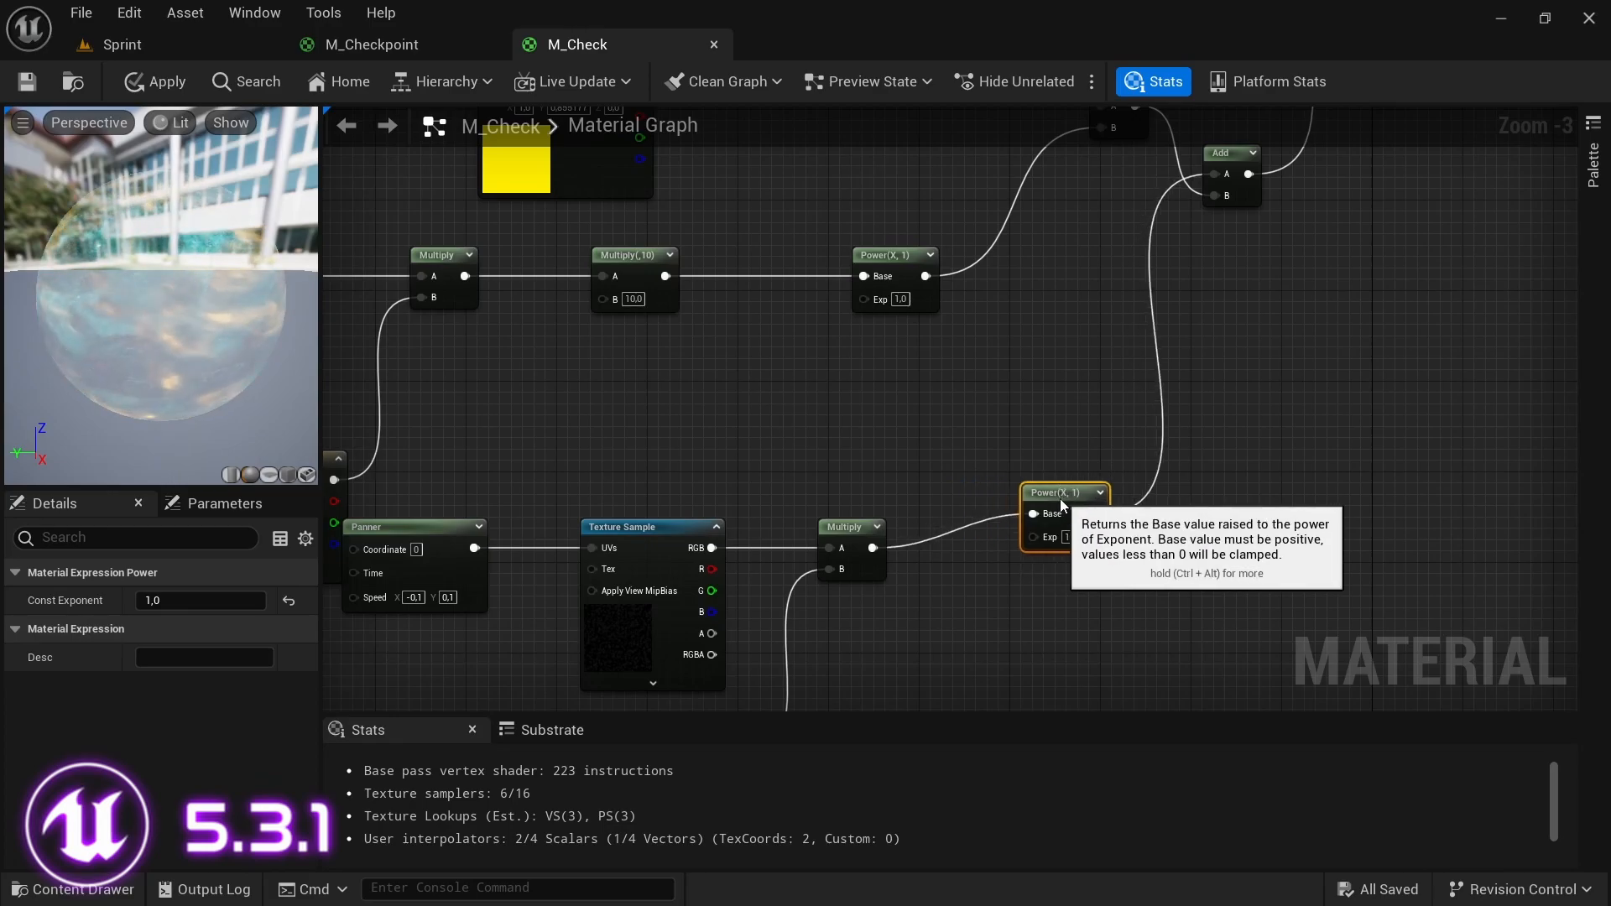
- Insert another Multiply with B set to 10 between the water-droplets chain's Multiply and Power nodes
left_click(930, 566)
left_click_drag(943, 600, 953, 544)
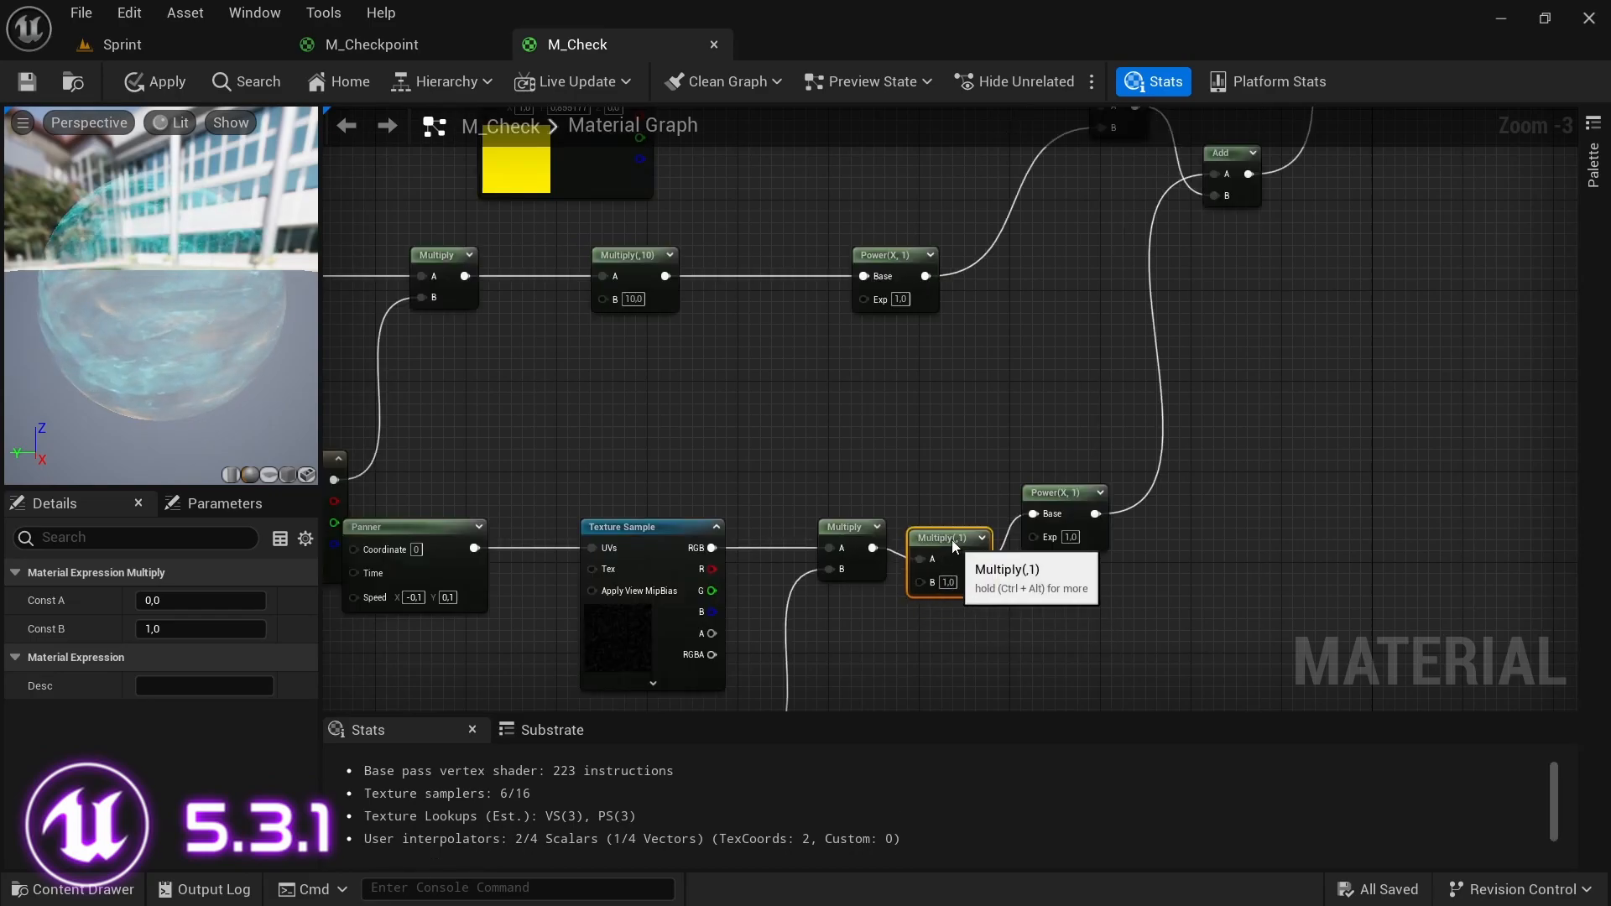
left_click(948, 571)
type("10")
key("Return")
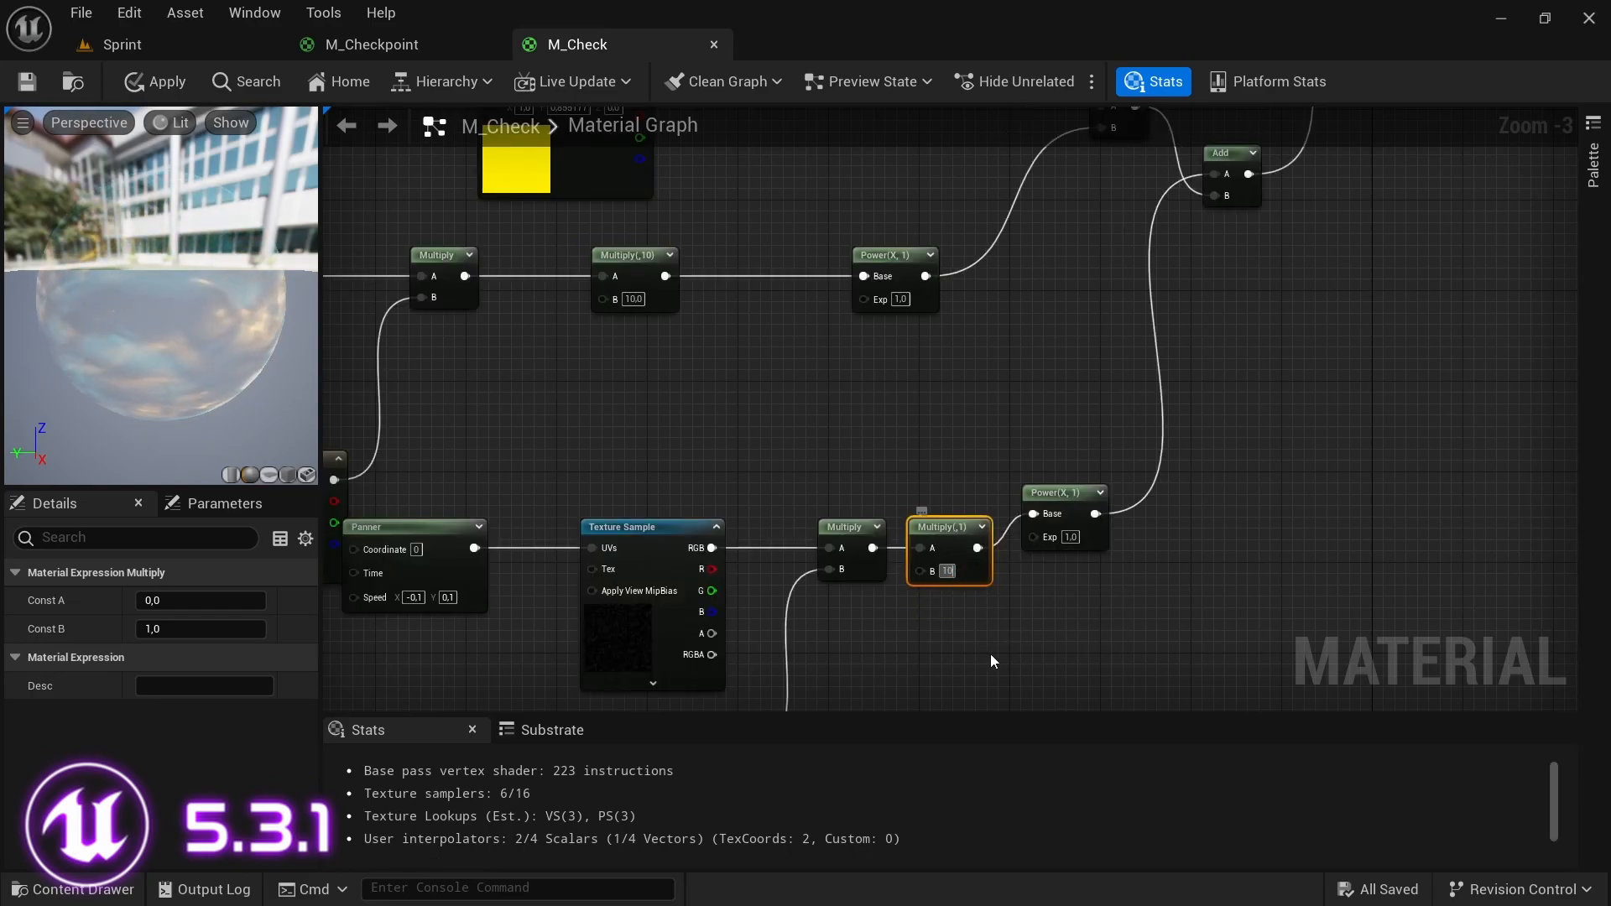
left_click(920, 620)
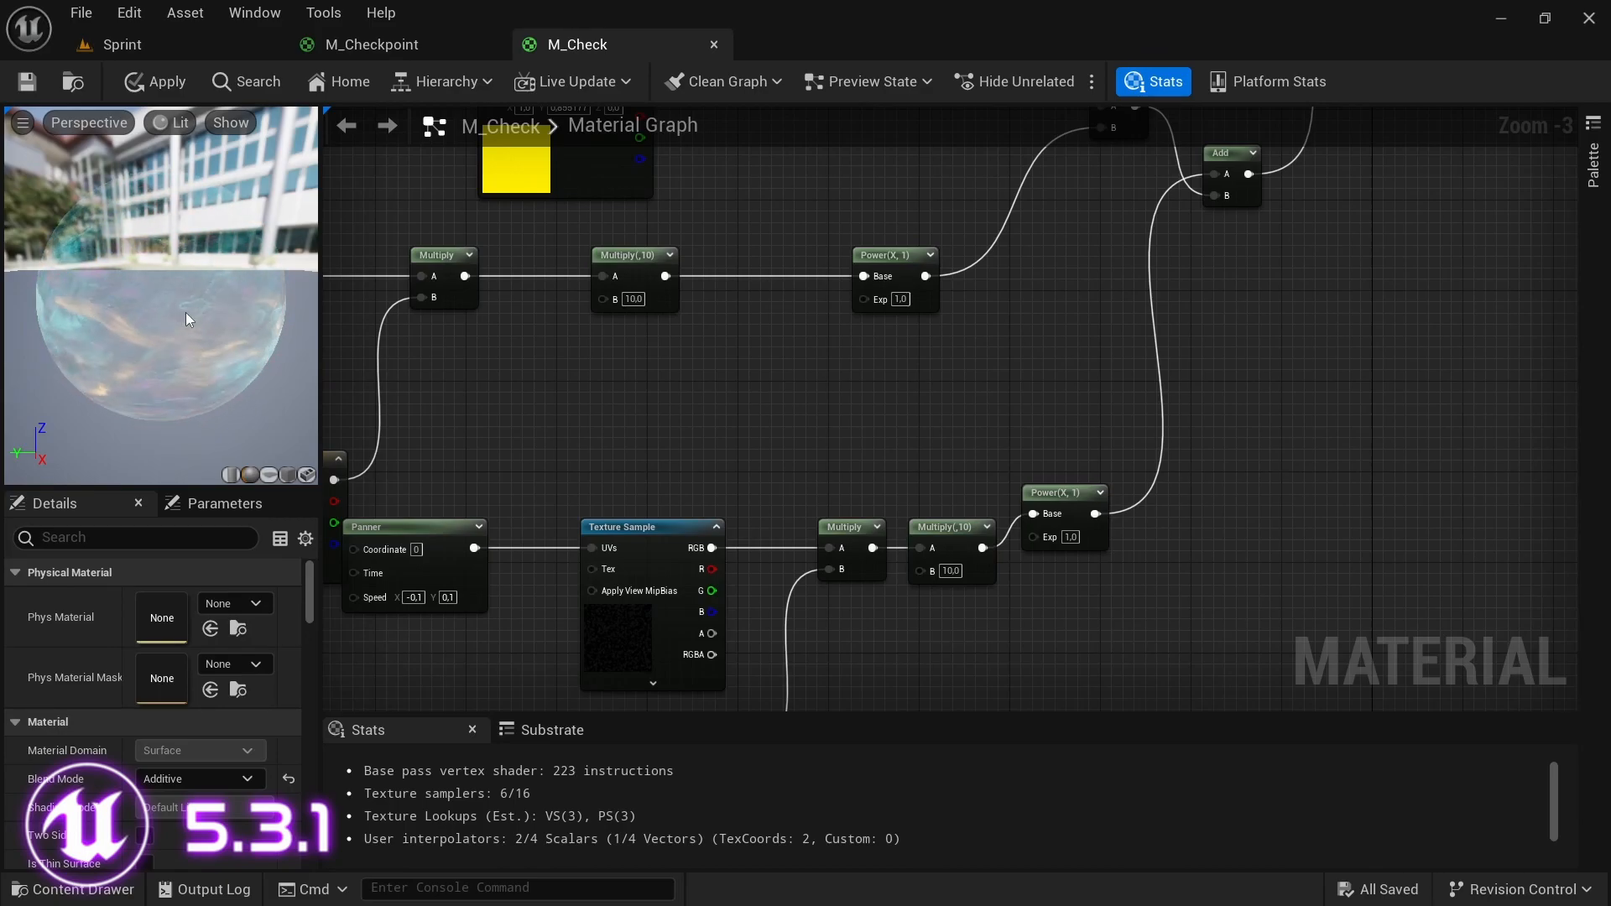
- Review how the smudge, circular-stroke and water-droplets chains combine through the Add nodes into the Slab
right_click_drag(594, 415, 989, 663)
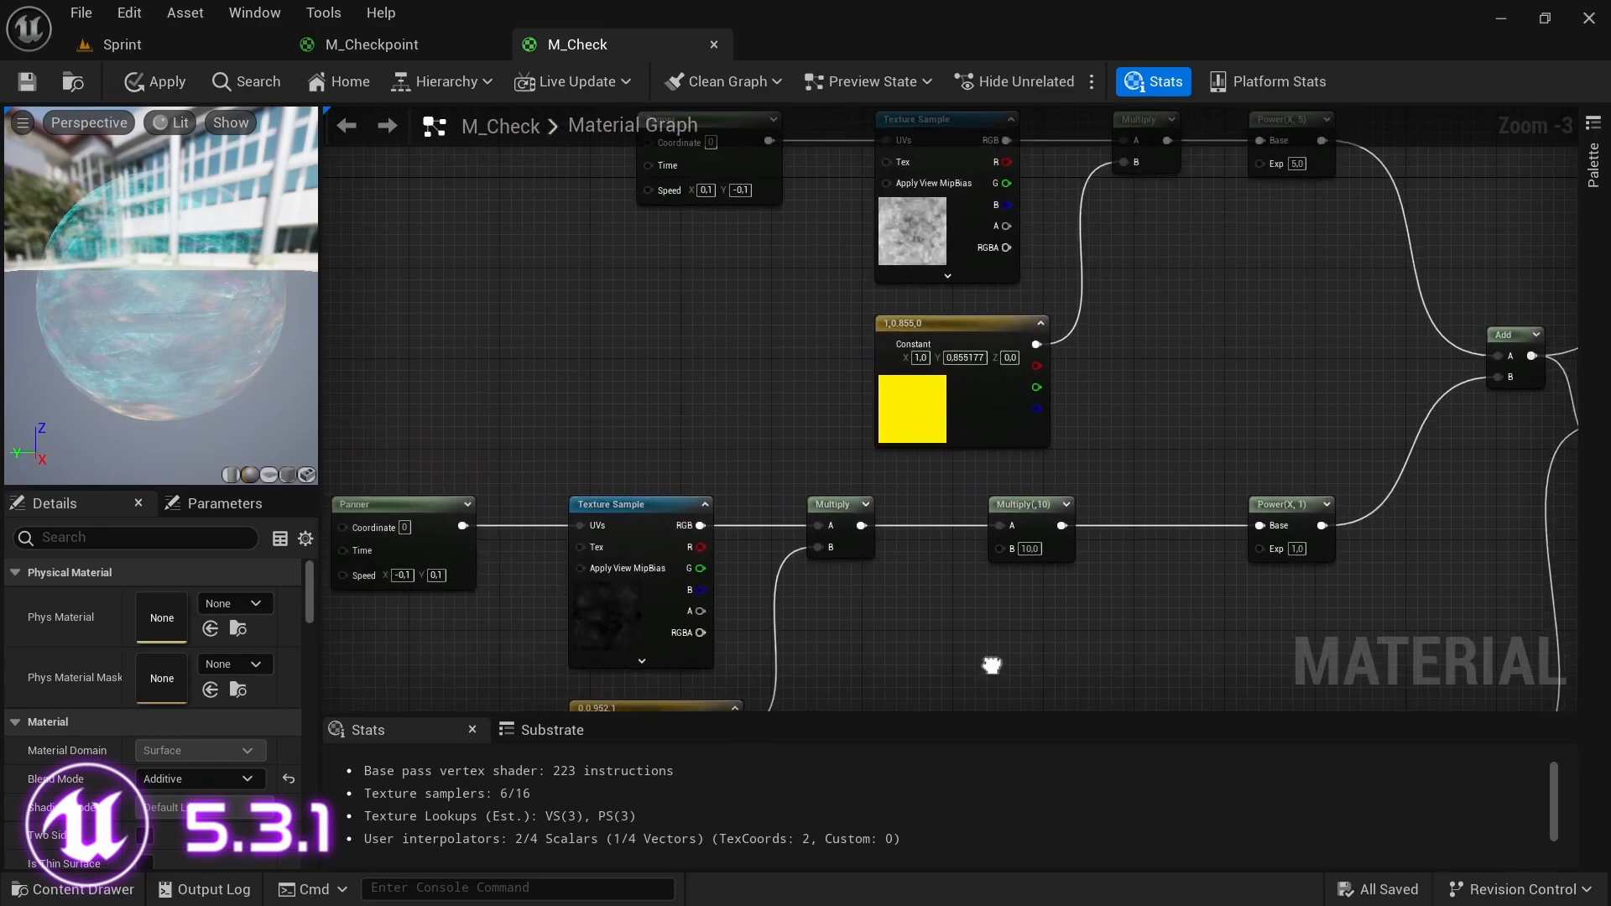
right_click_drag(814, 452, 626, 609)
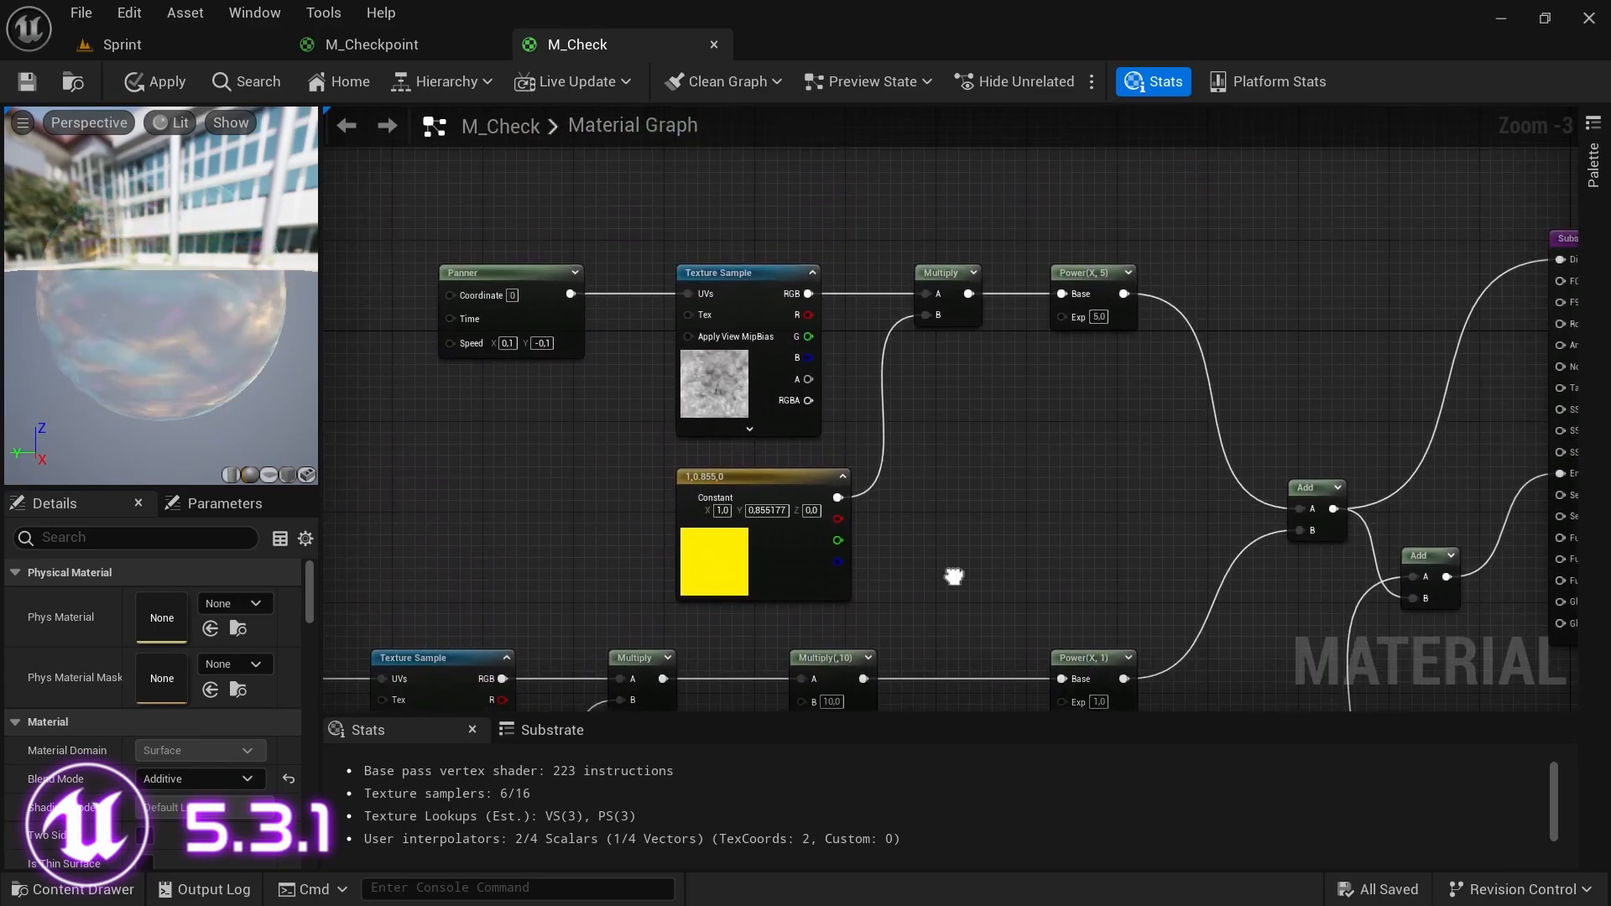
right_click_drag(953, 568, 873, 413)
scroll(949, 467, "down", 3)
scroll(949, 466, "up", 2)
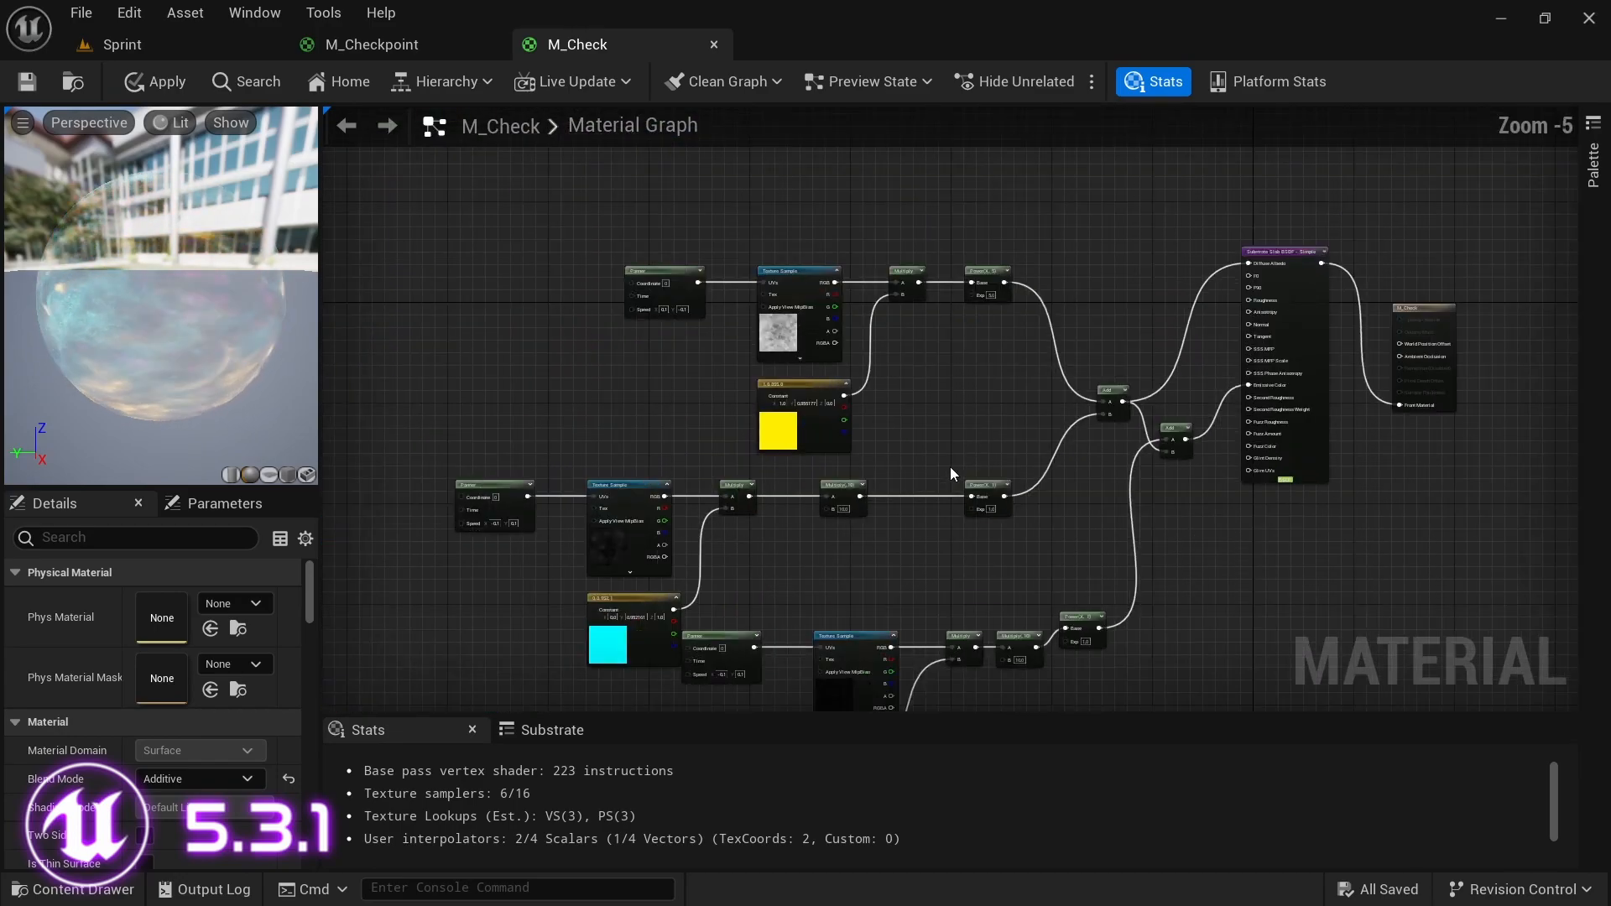
right_click_drag(976, 601, 796, 526)
scroll(1064, 392, "down", 1)
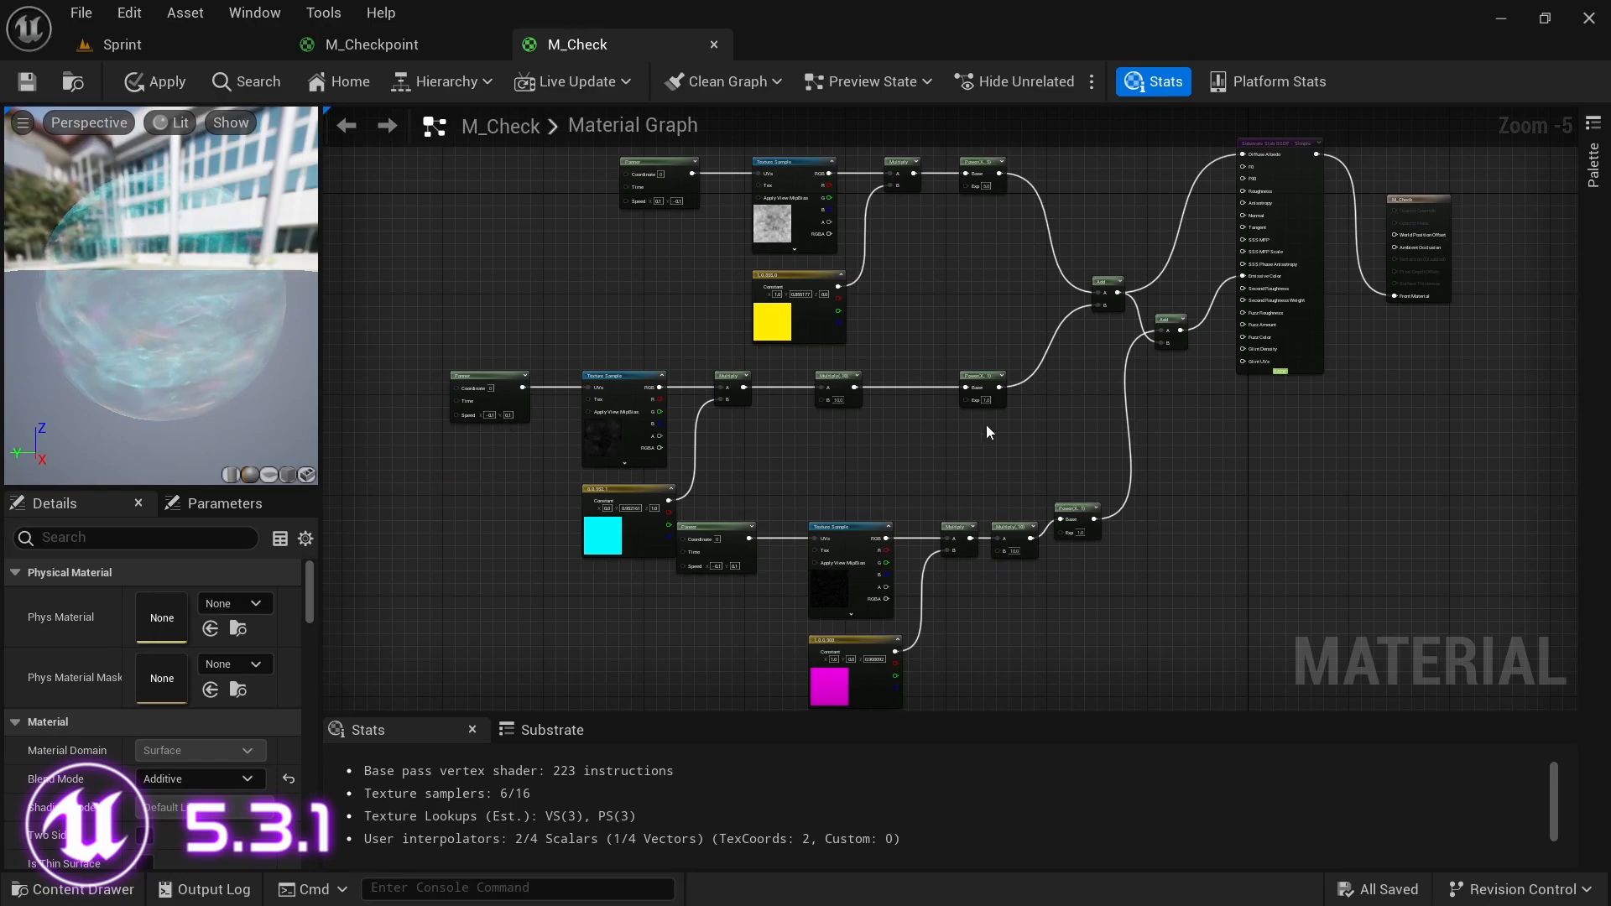
- Disconnect the circular-stroke and water-droplets chains from the Add nodes and wire the first Add directly into Emissive Color
scroll(1061, 360, "up", 1)
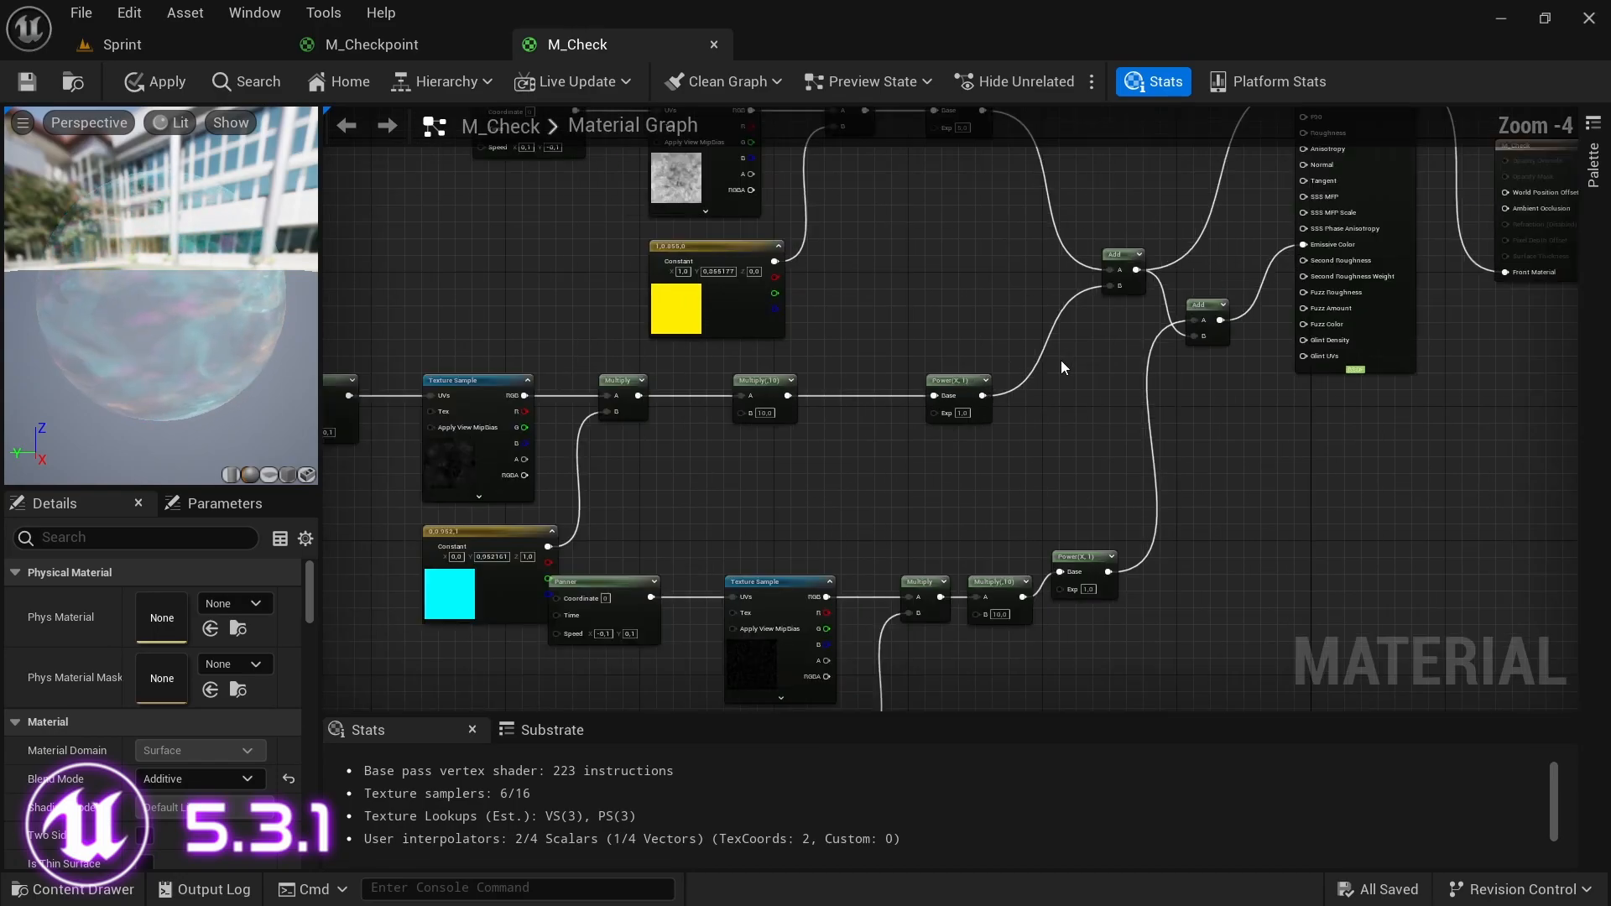
left_click(1064, 311, "alt")
left_click(1146, 378, "alt")
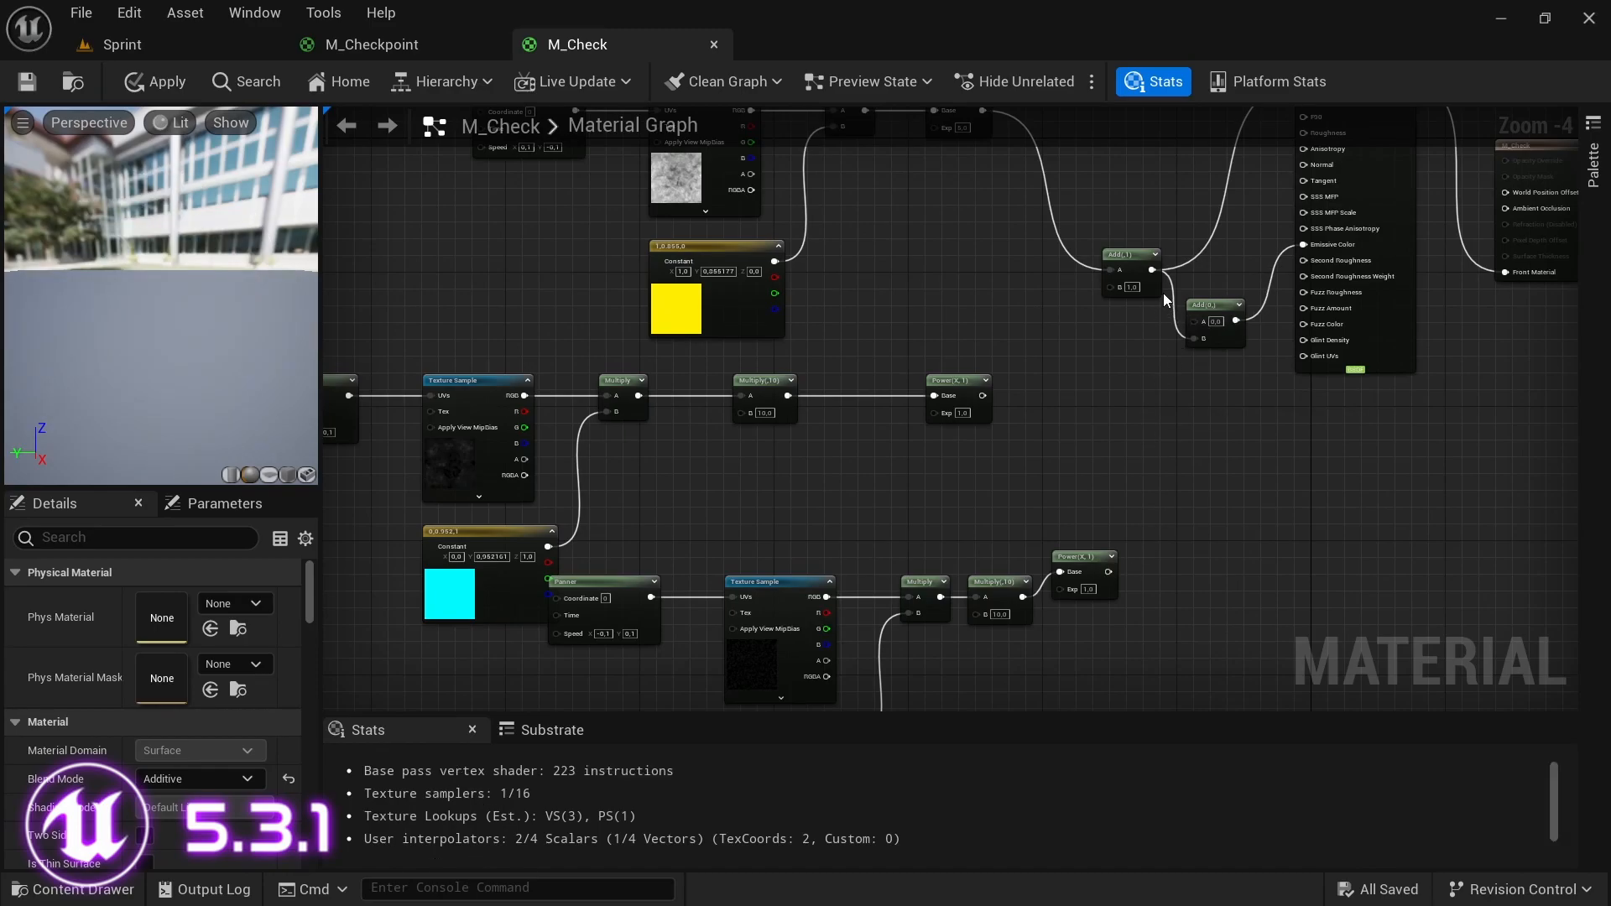
left_click_drag(1153, 270, 1305, 245)
right_click_drag(1011, 367, 1068, 430)
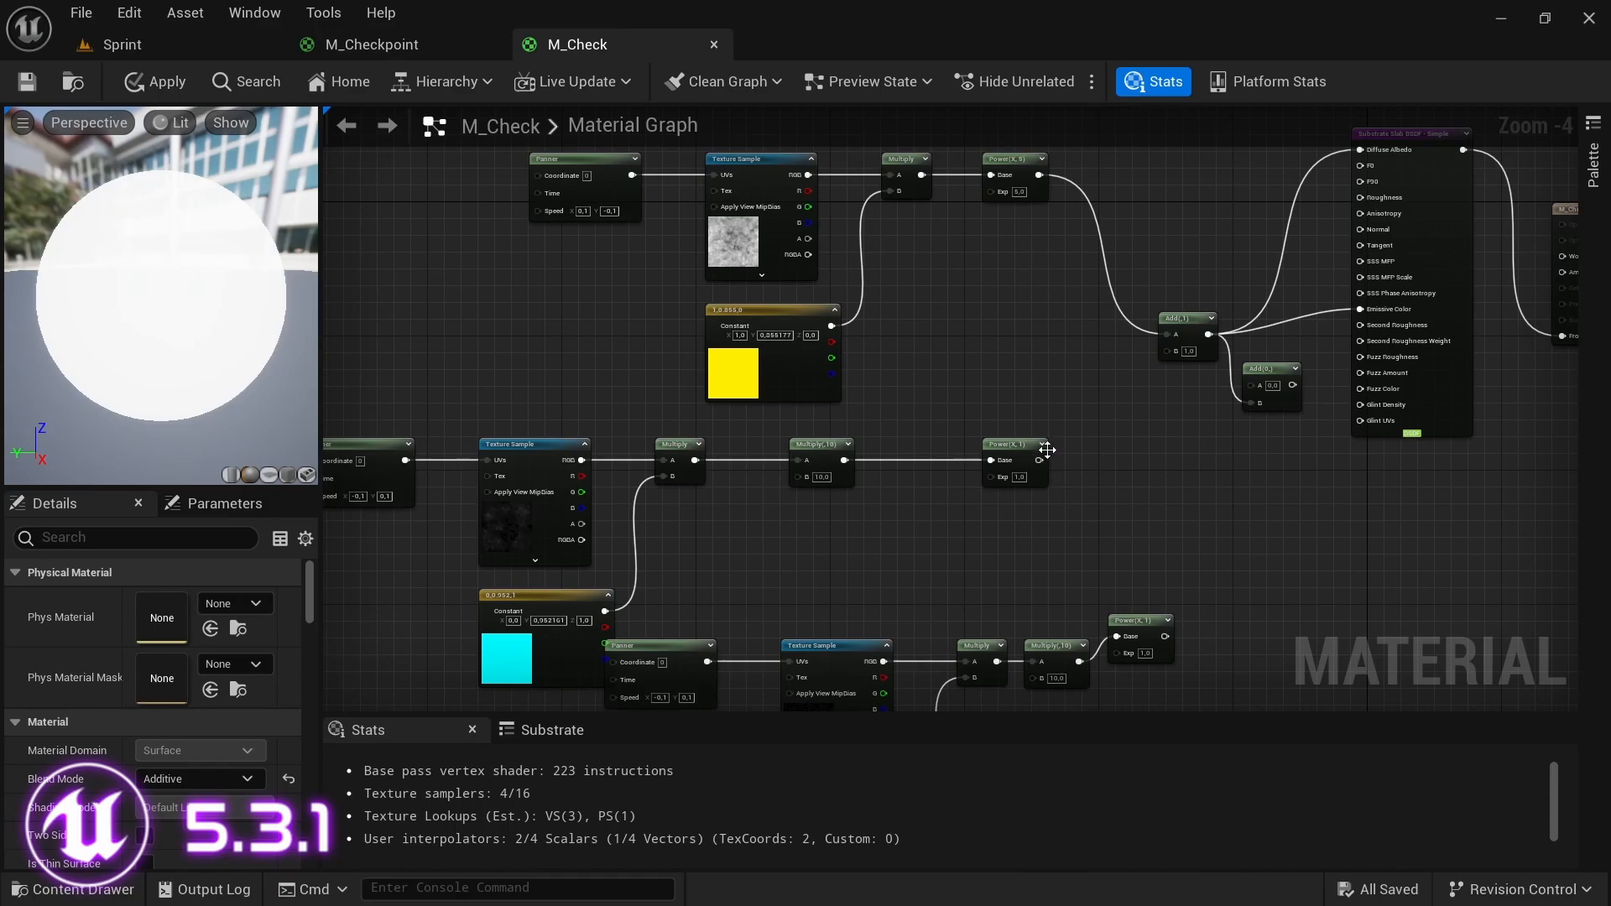
- Move the disconnected circular-stroke and water-droplets chains together farther below the yellow smudge chain
scroll(1047, 450, "down", 3)
left_click_drag(1098, 674, 1100, 676)
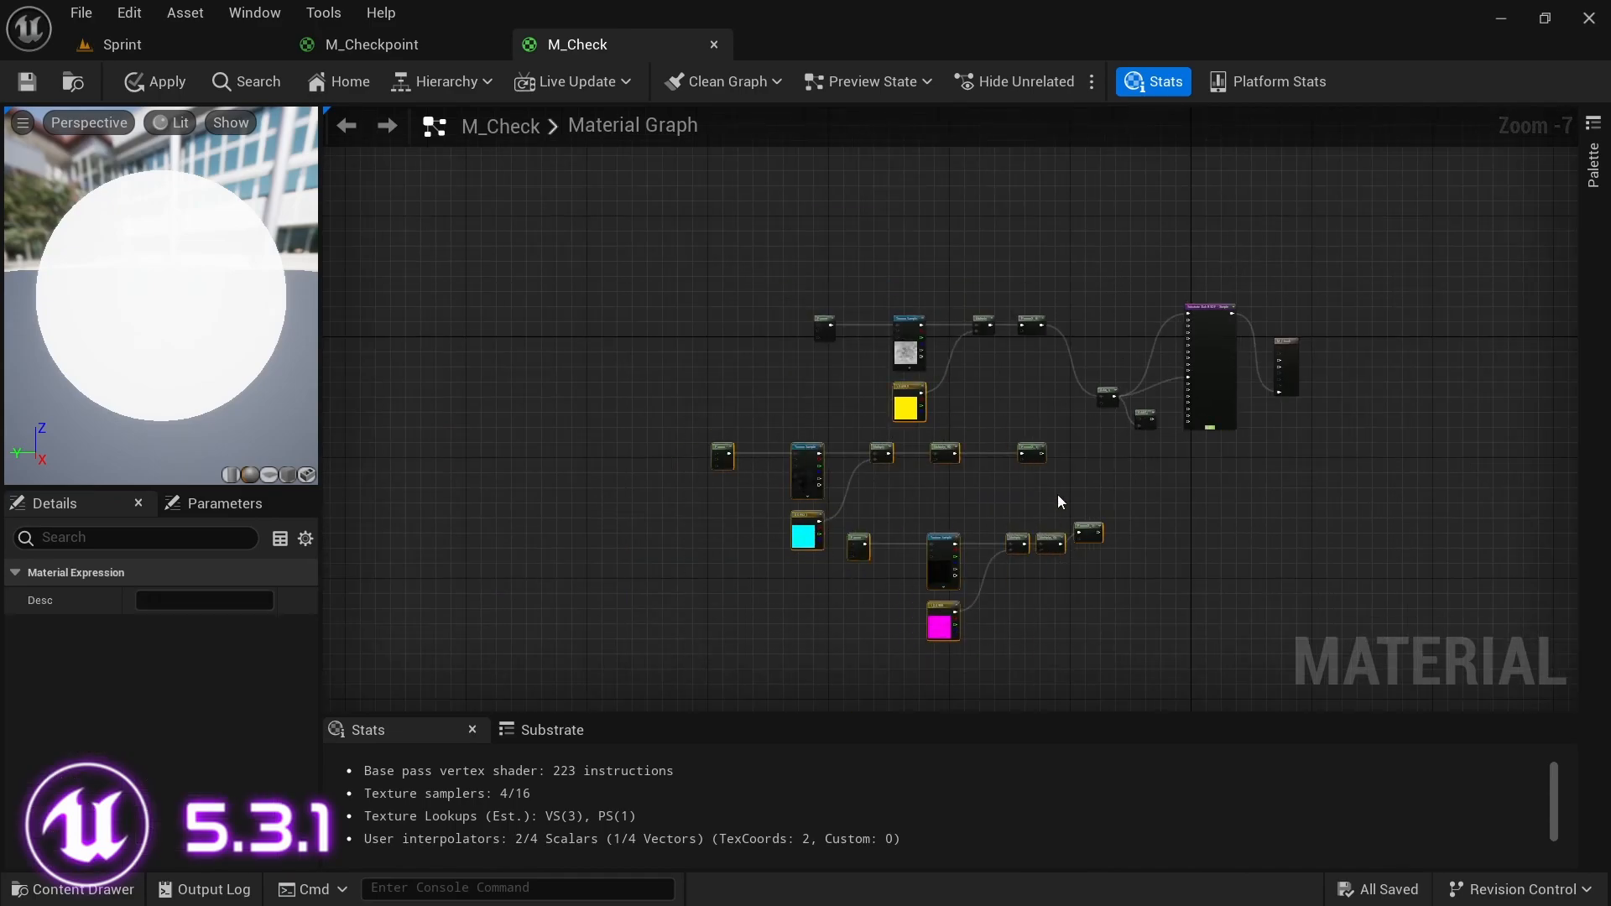
scroll(881, 413, "up", 2)
left_click_drag(916, 452, 878, 631)
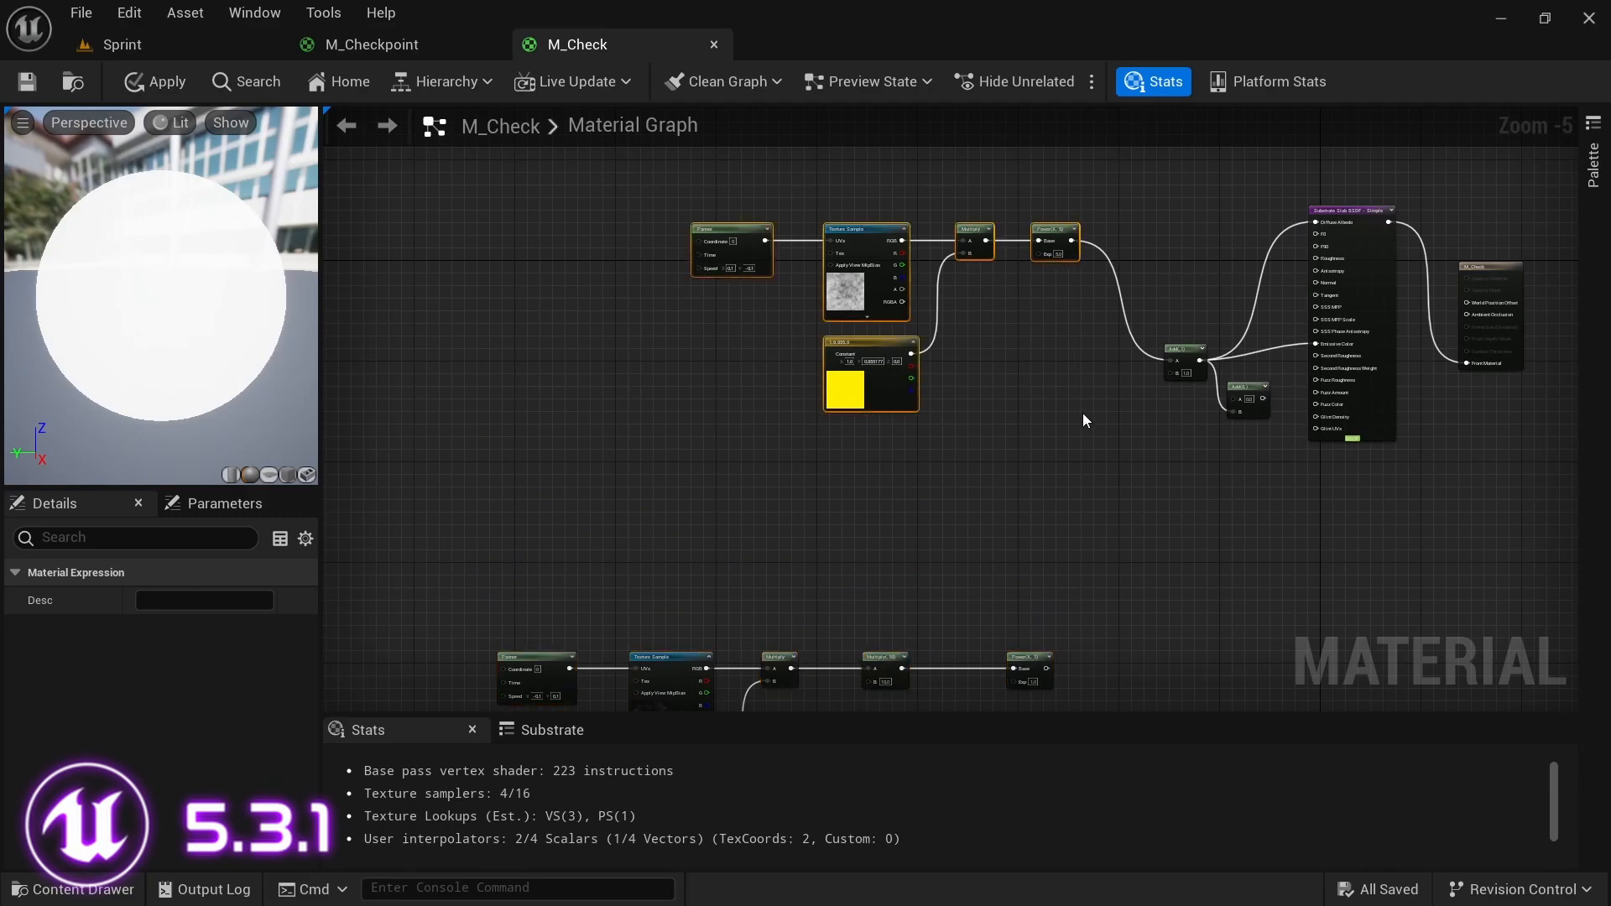
- Duplicate the yellow smudge chain below the original and wire the copy's Power into the first Add's B input
key("ctrl+v")
left_click_drag(832, 503, 923, 462)
scroll(1146, 442, "up", 2)
left_click_drag(1124, 411, 1218, 334)
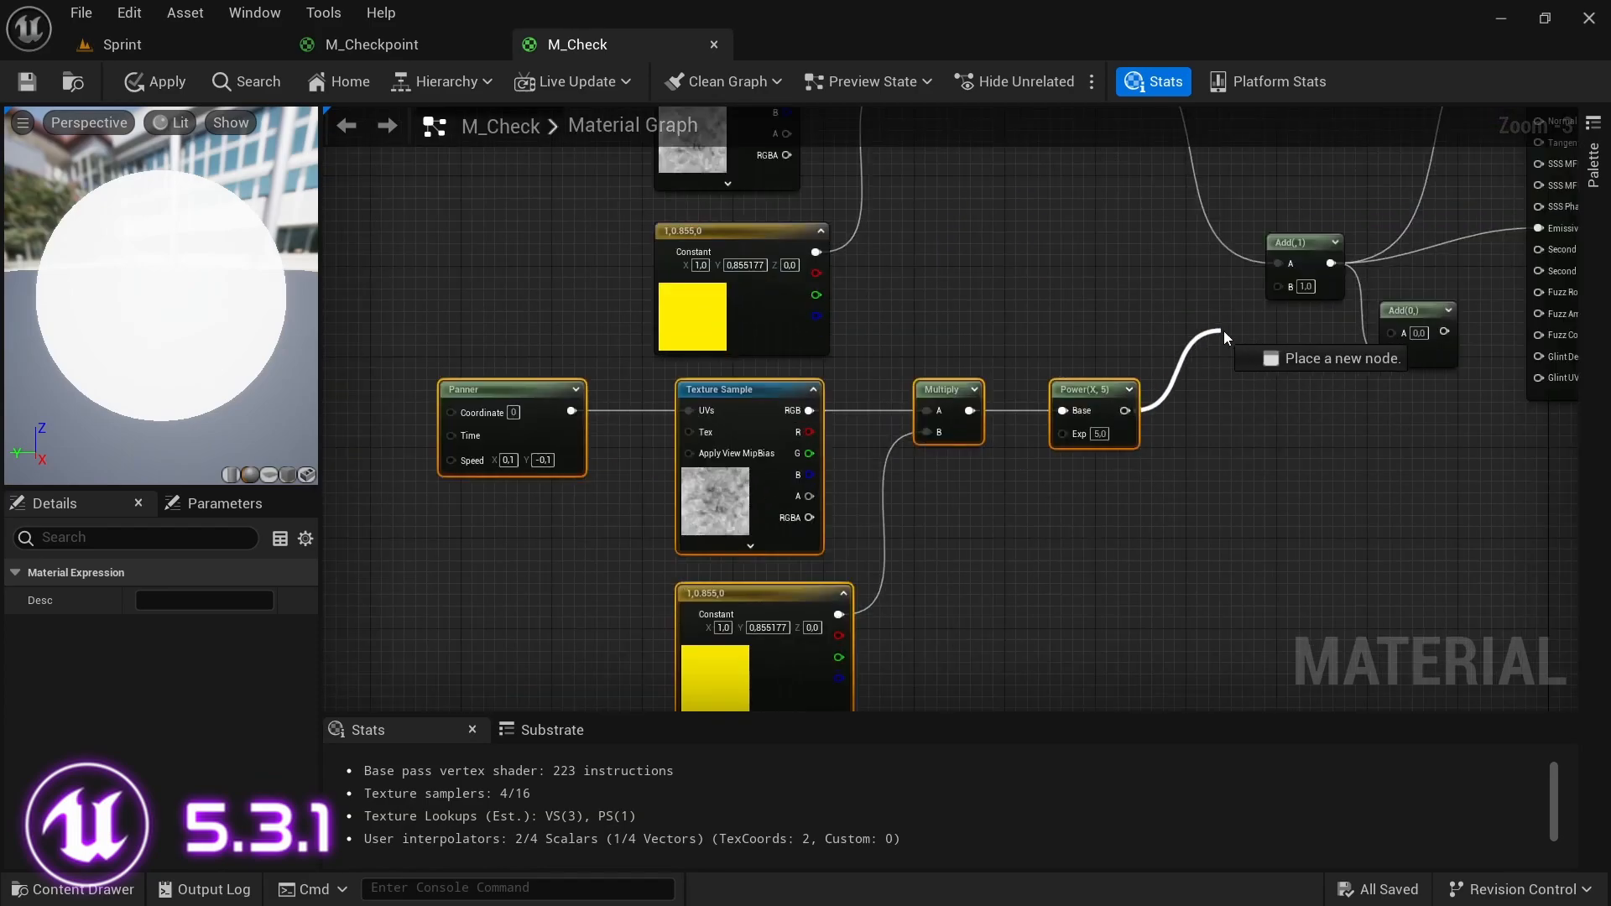
left_click_drag(1275, 288, 1278, 286)
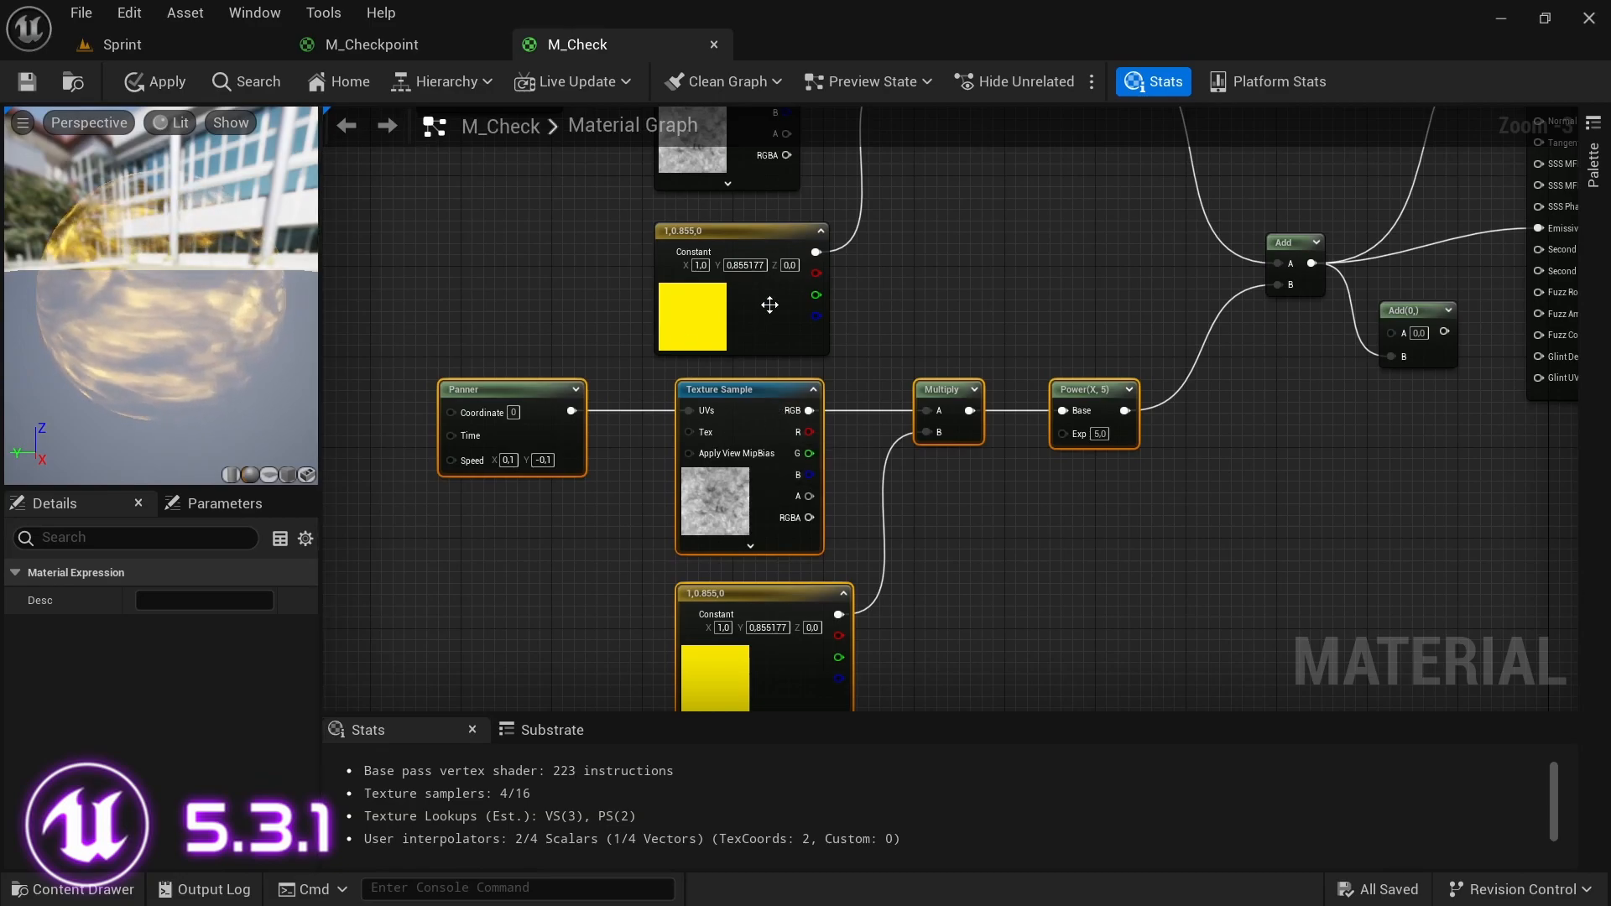
- Change the copied smudge chain's yellow constant to blue with R 0,0, G 0,138583 and B 1,0
scroll(872, 210, "down", 1)
scroll(765, 581, "up", 1)
double_click(765, 581)
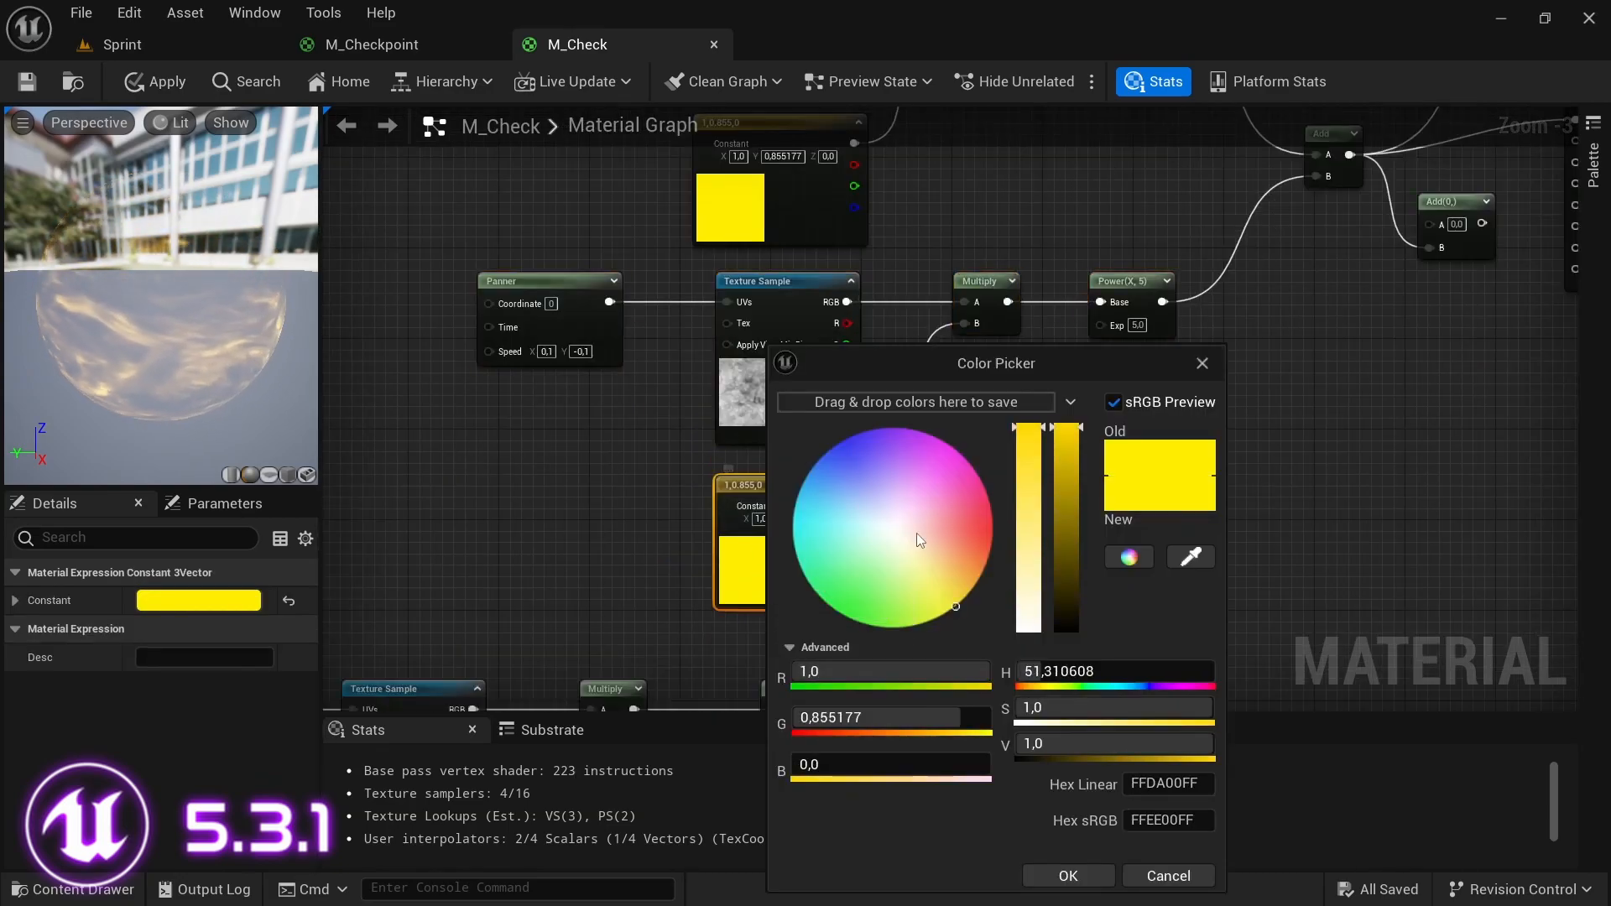
left_click_drag(955, 606, 824, 445)
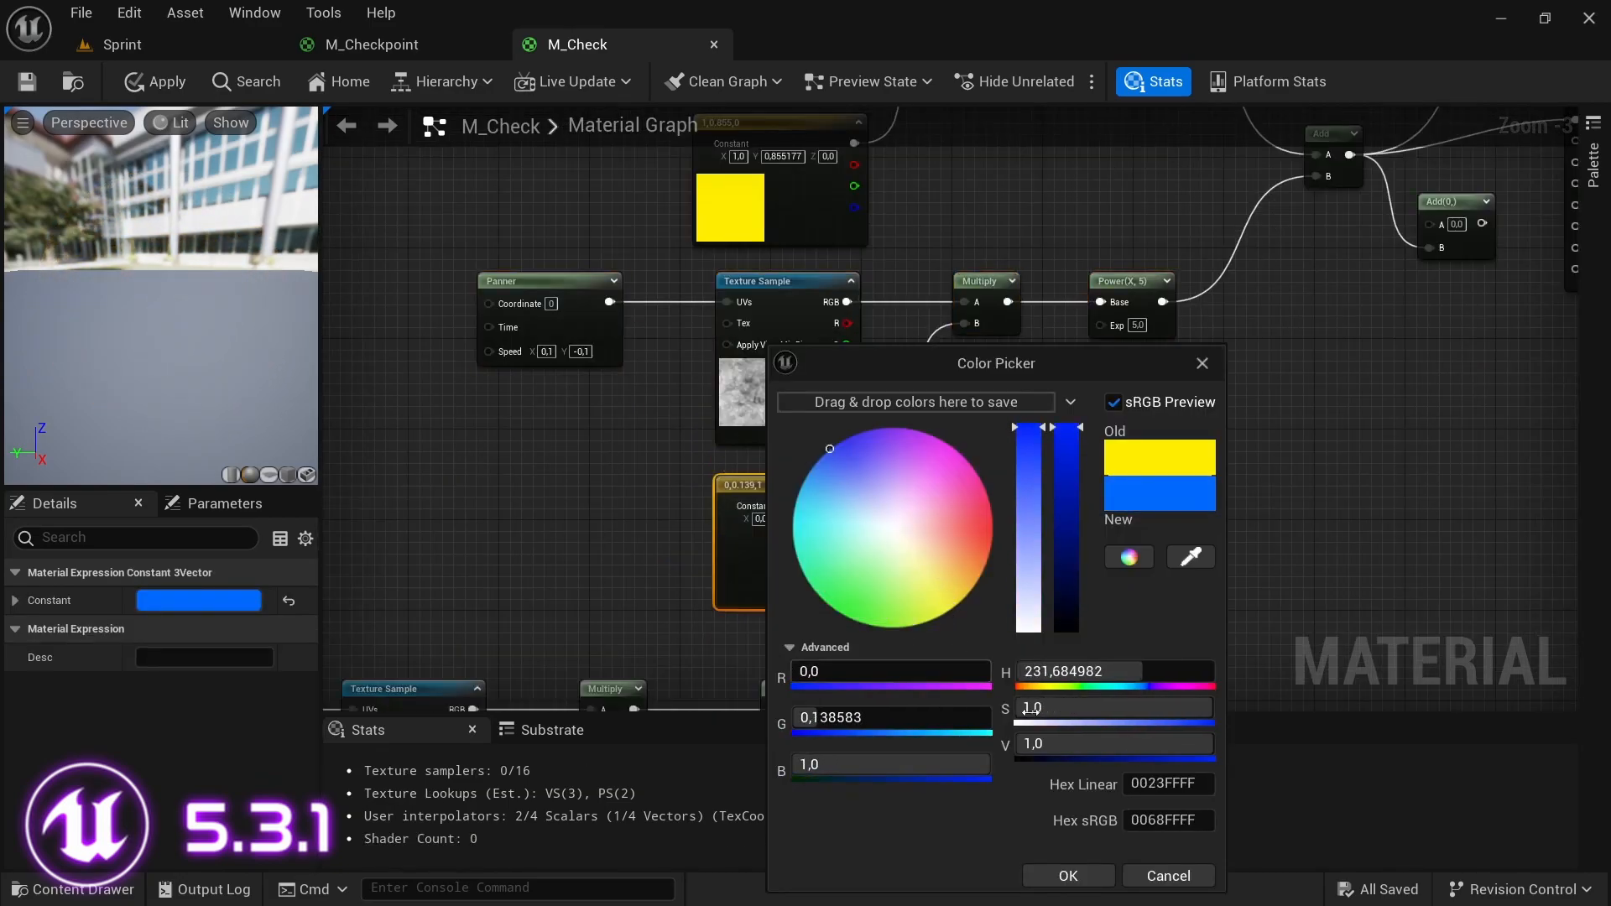
left_click(1068, 876)
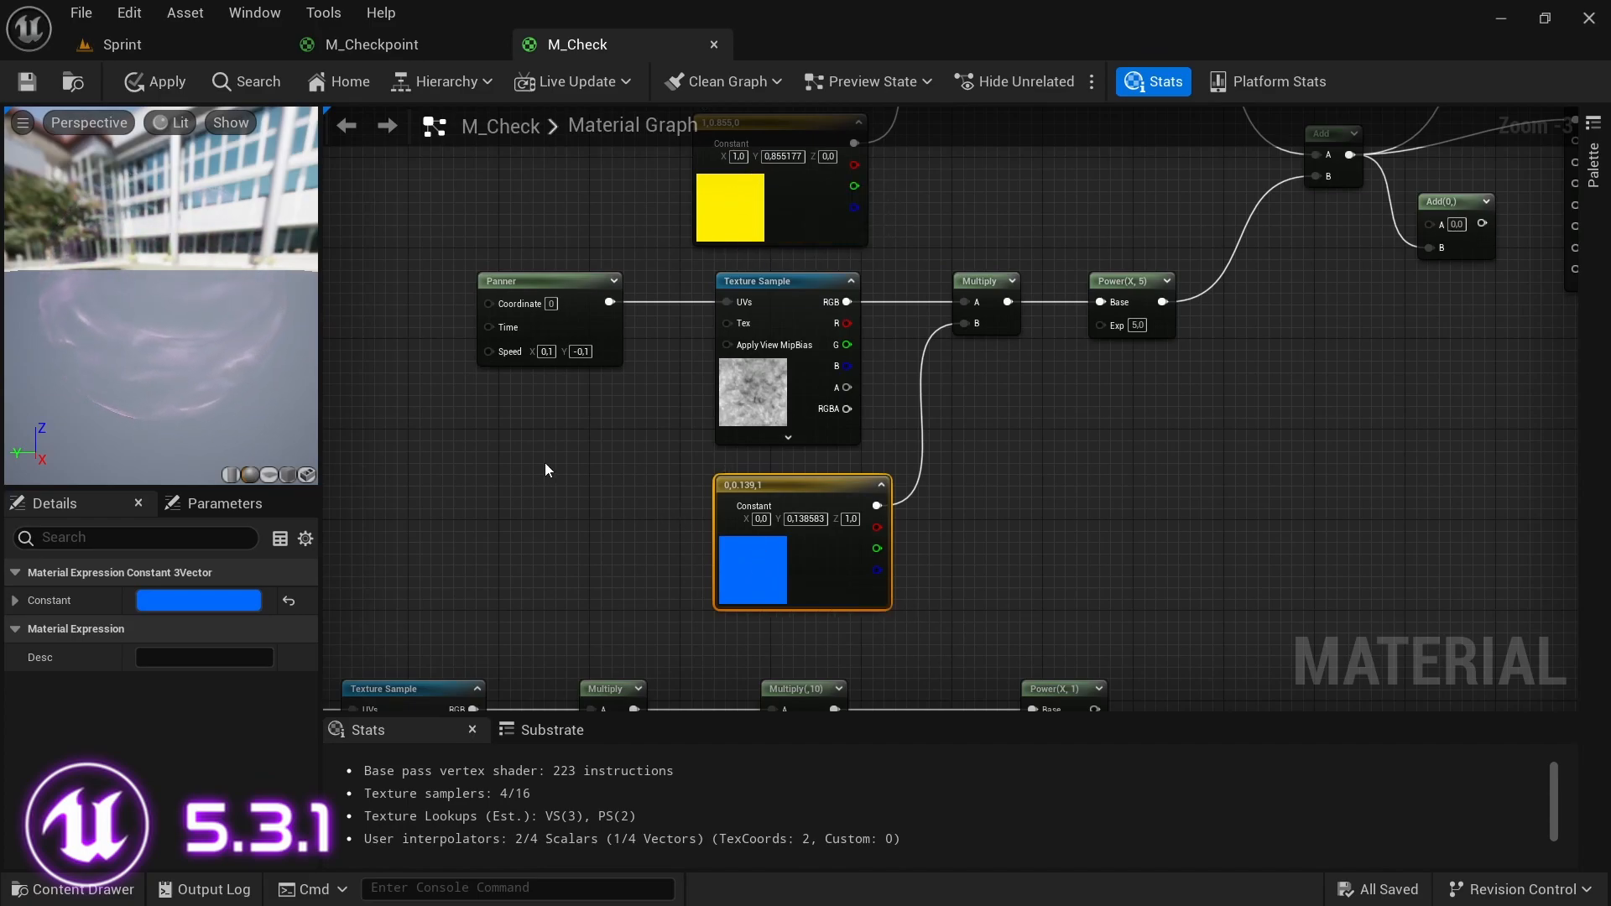
- Set the copied smudge Panner's X speed to -0,1 and inspect the blended colours on the preview sphere
right_click_drag(615, 435, 739, 597)
right_click_drag(705, 305, 701, 387)
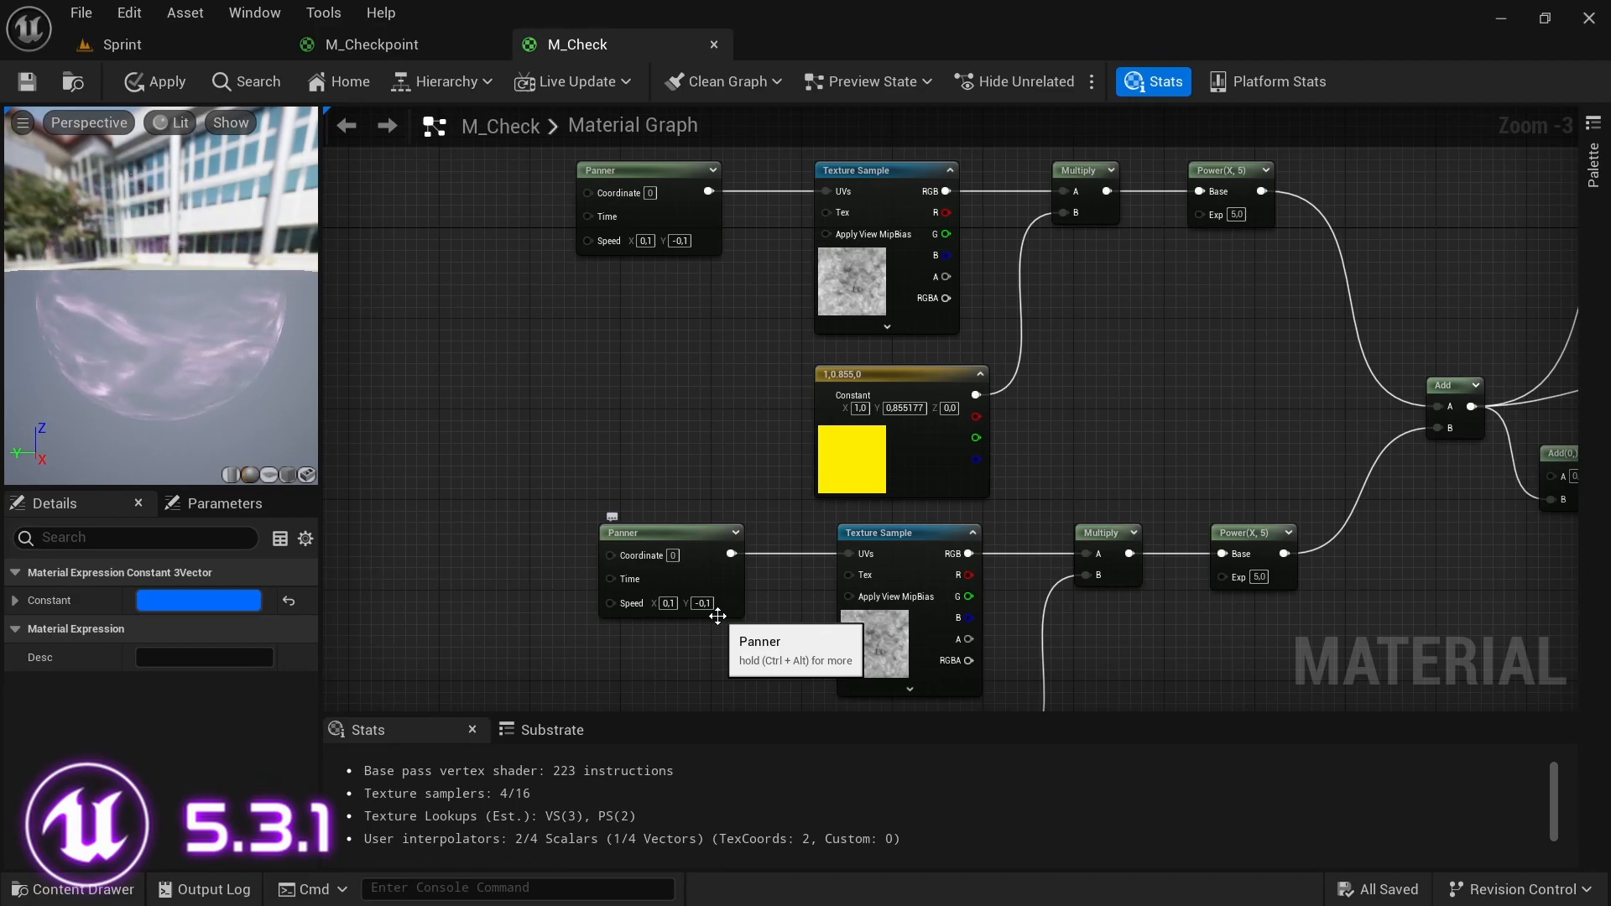
right_click_drag(736, 450, 636, 301)
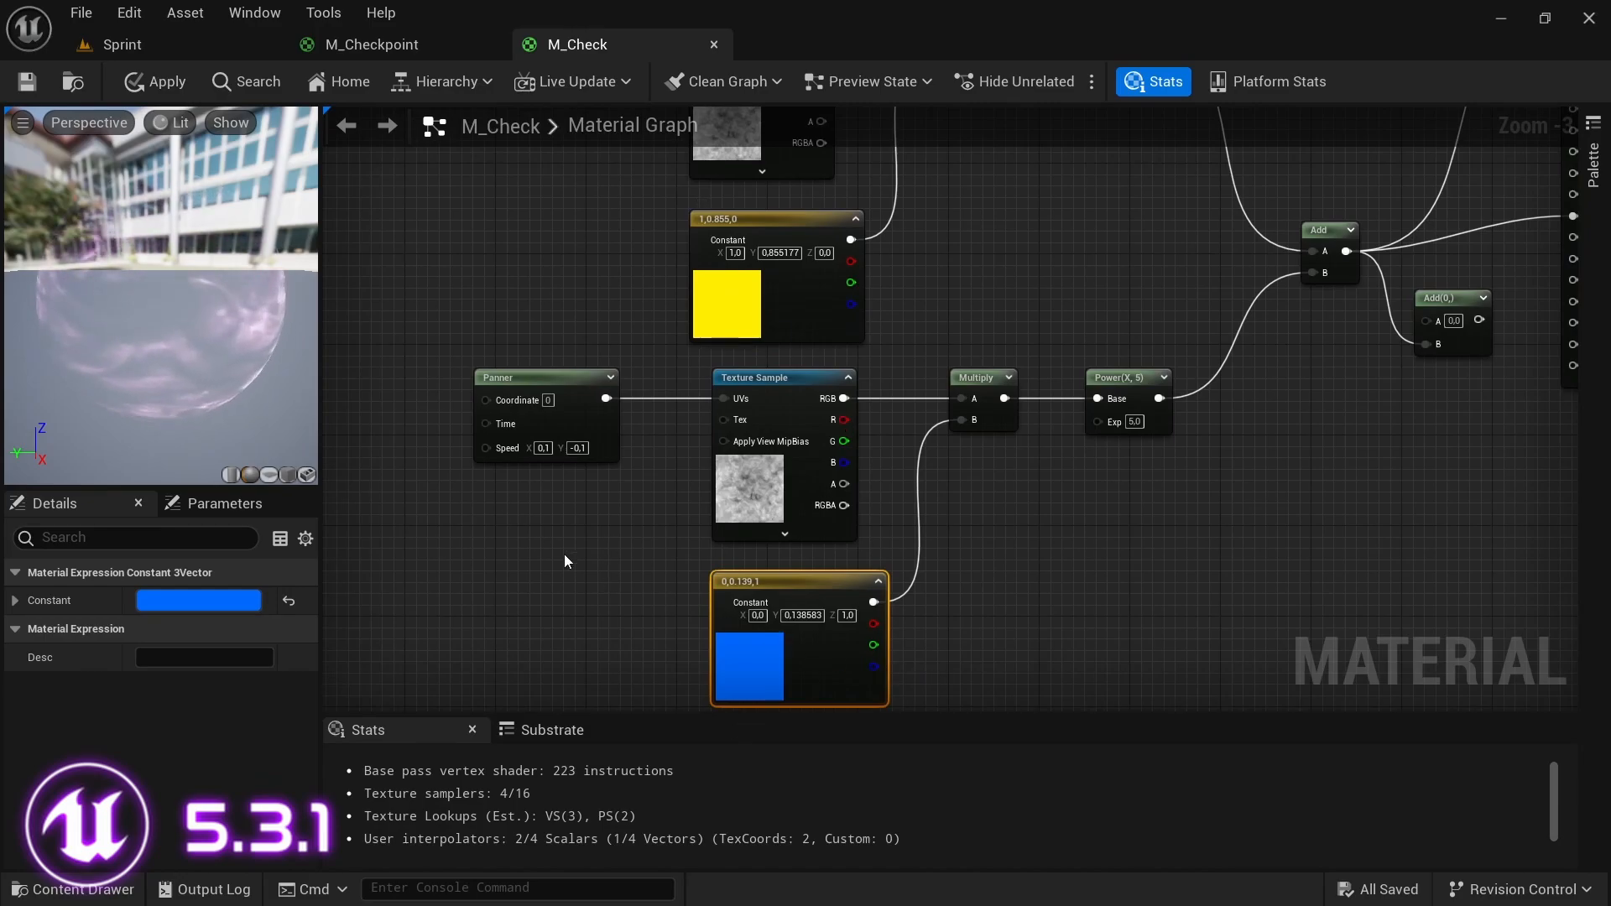
scroll(521, 476, "up", 1)
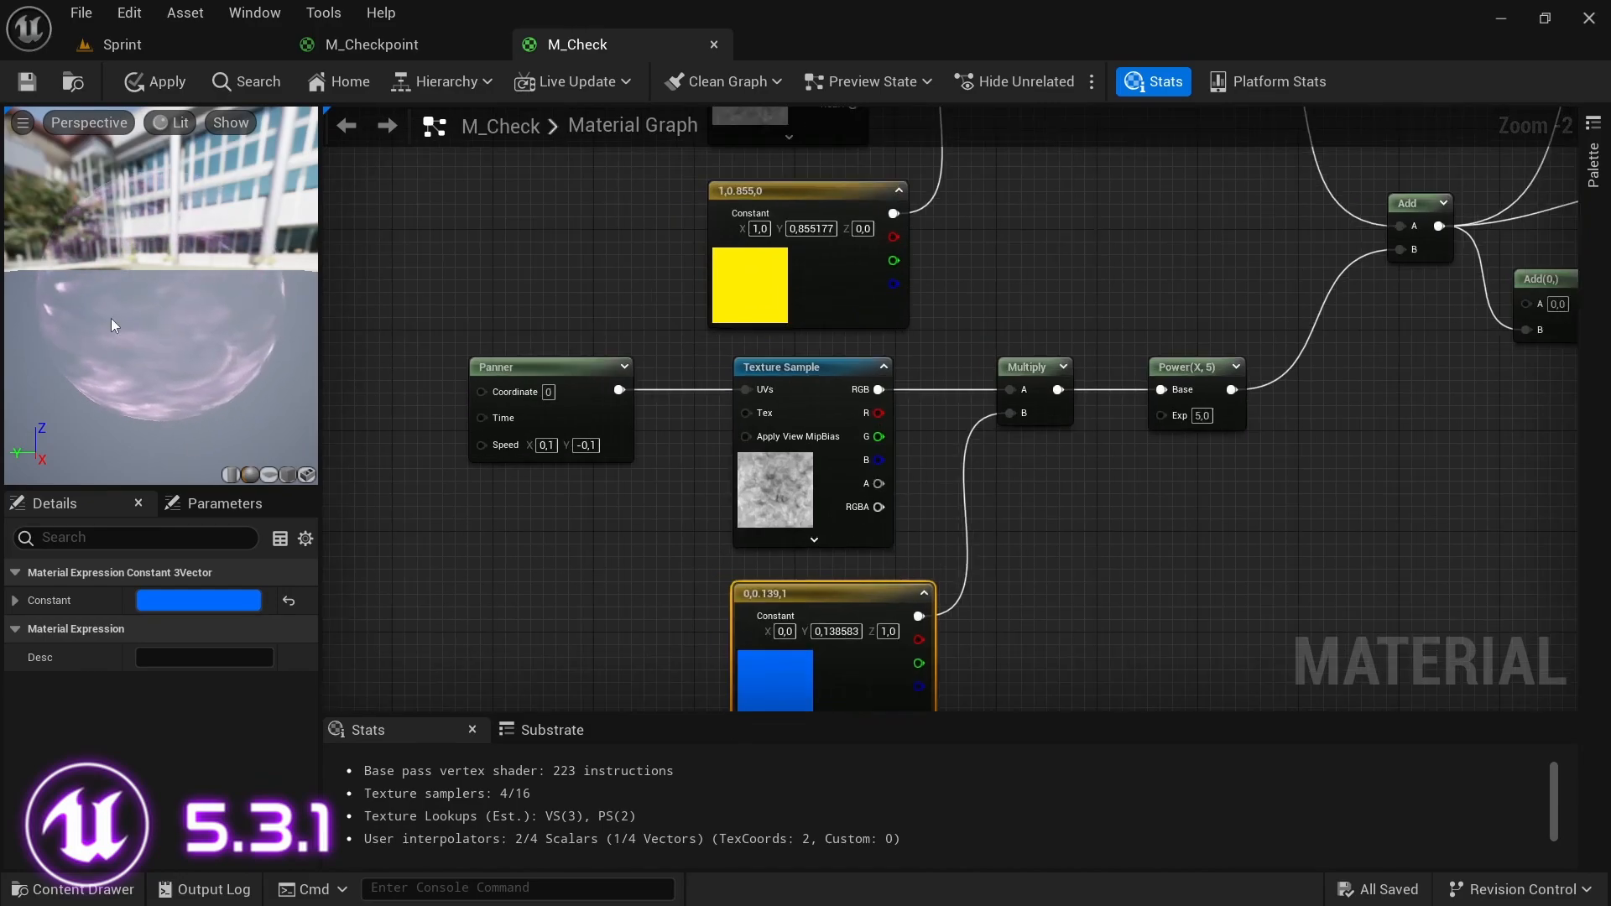
left_click(547, 445)
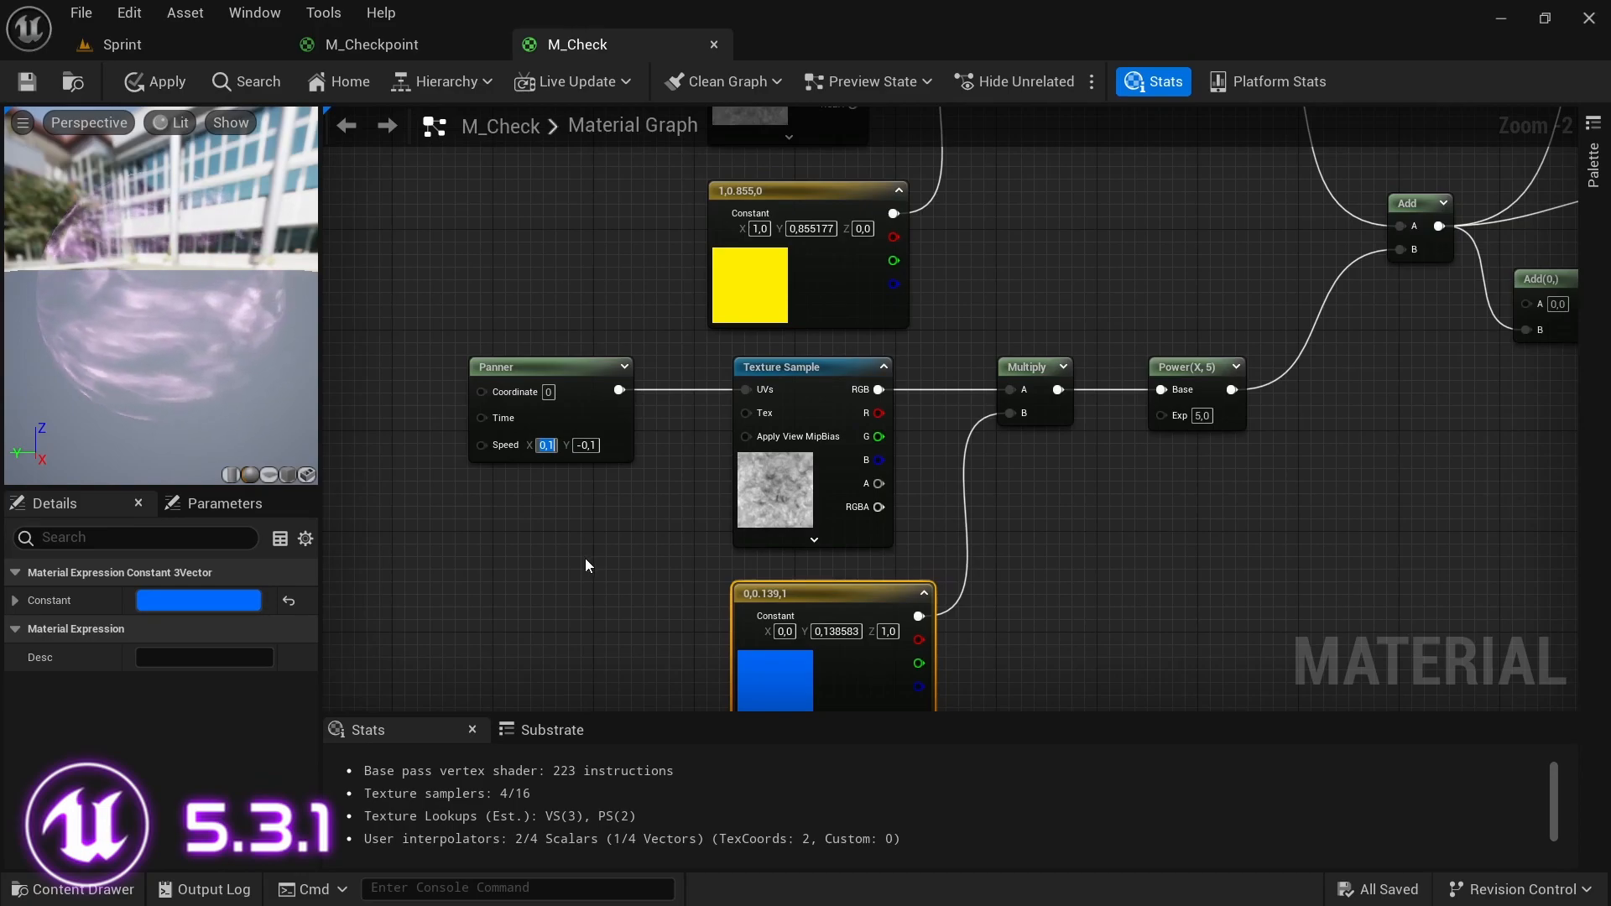
type("-.1")
left_click(587, 581)
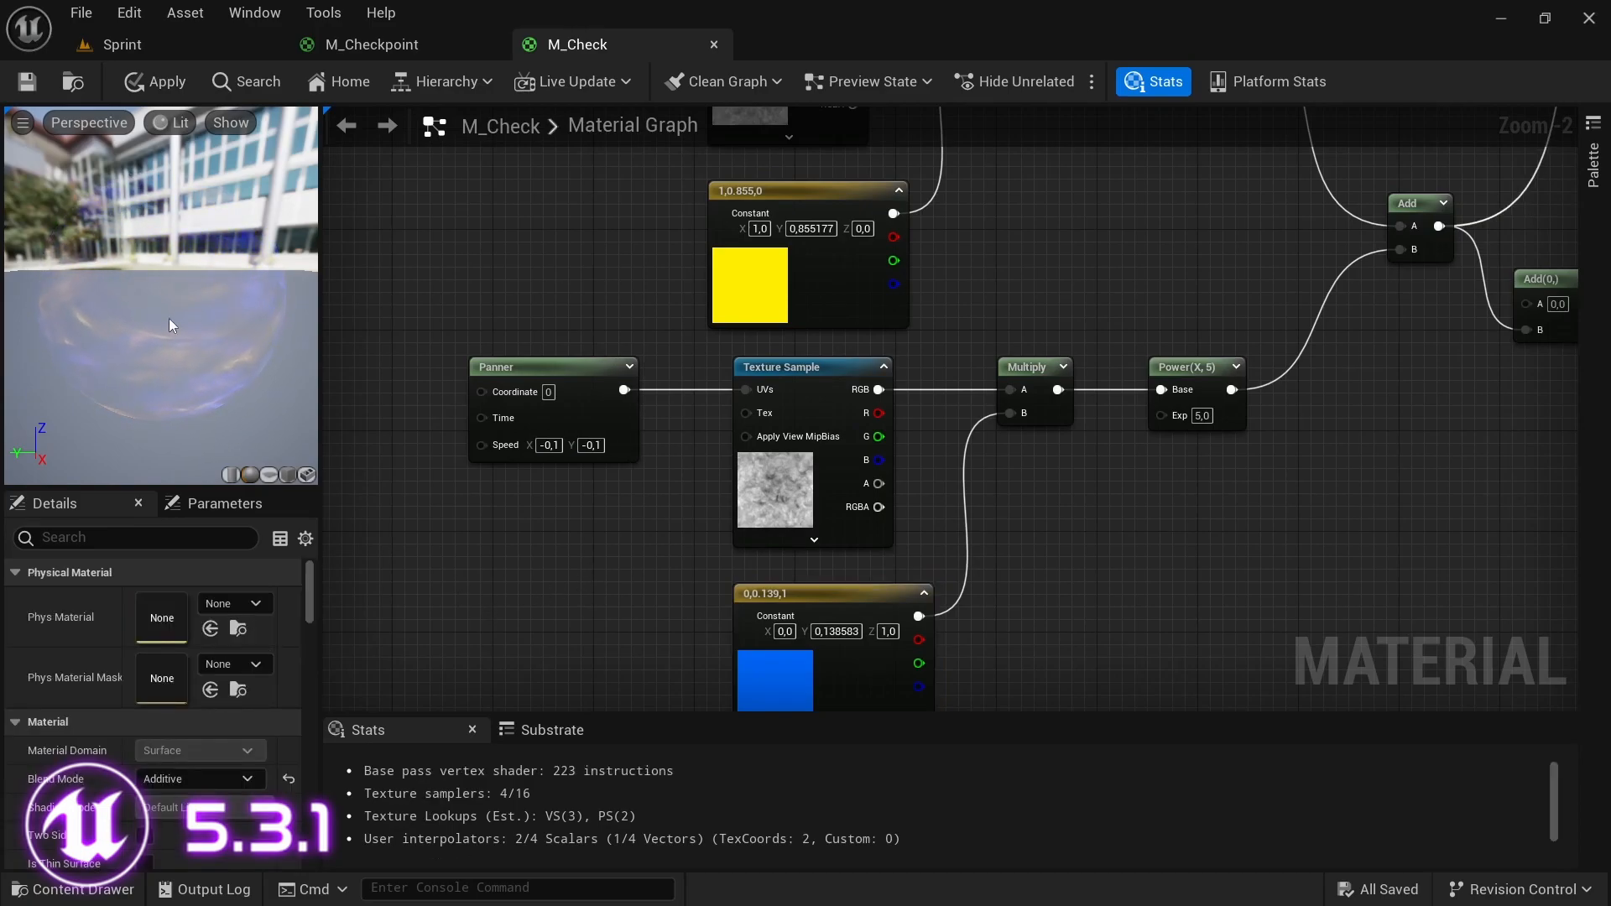
left_click_drag(73, 305, 64, 307)
left_click_drag(166, 339, 187, 244)
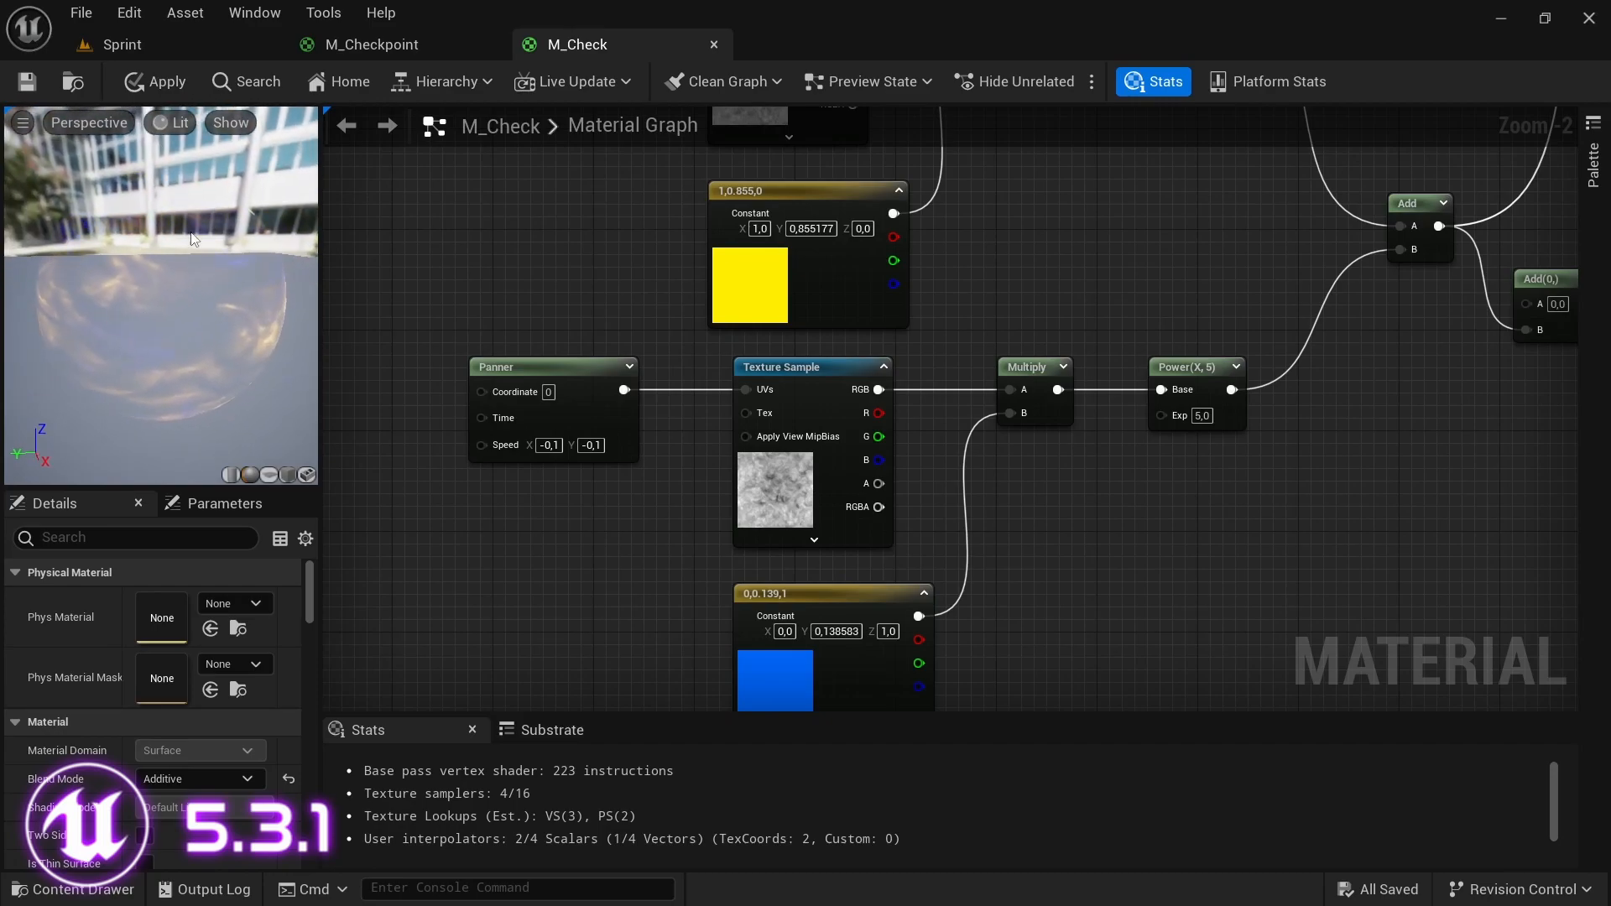
left_click_drag(226, 367, 154, 227)
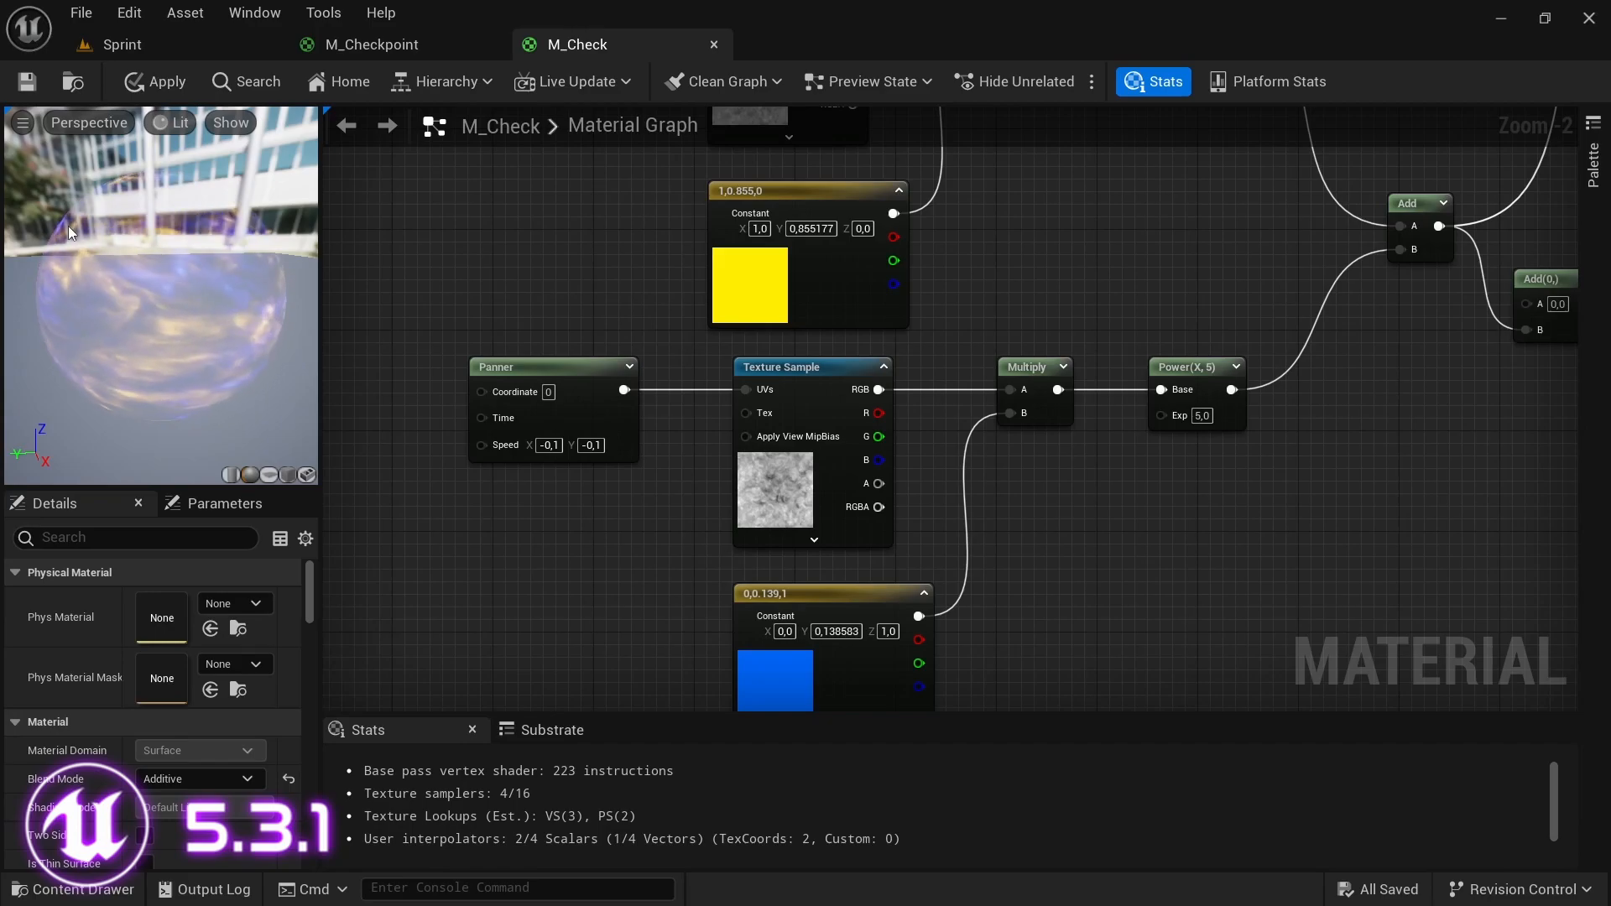
scroll(539, 424, "down", 4)
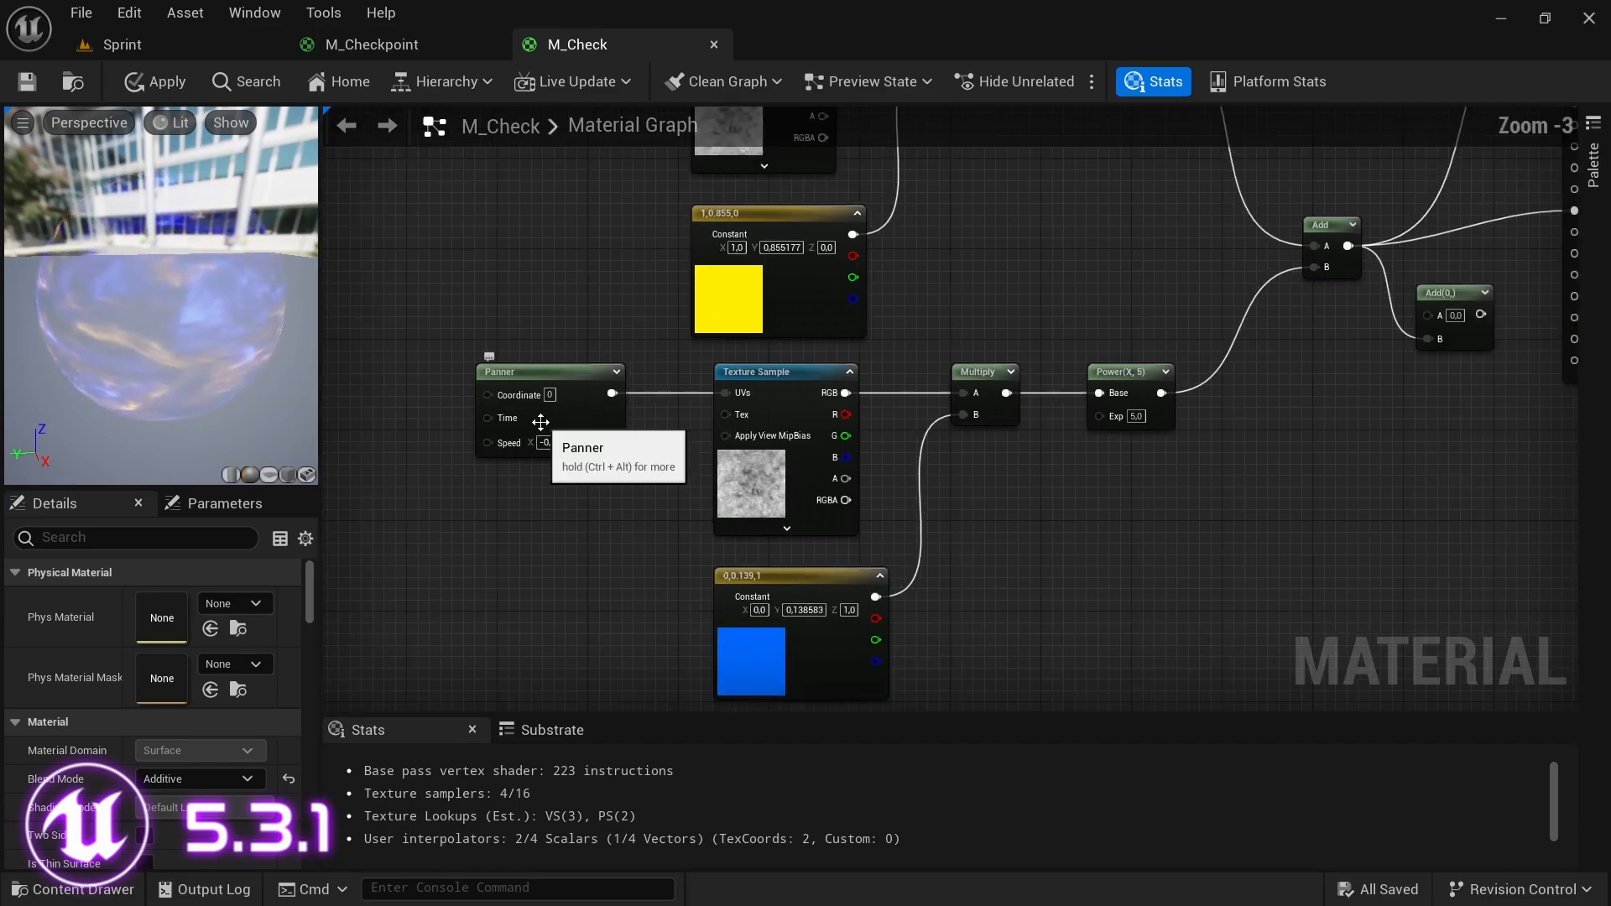
- Delete the blue smudge chain and wire the cyan chain's Power into the first Add's B and the magenta chain's Power into the second Add's A
scroll(487, 516, "up", 2)
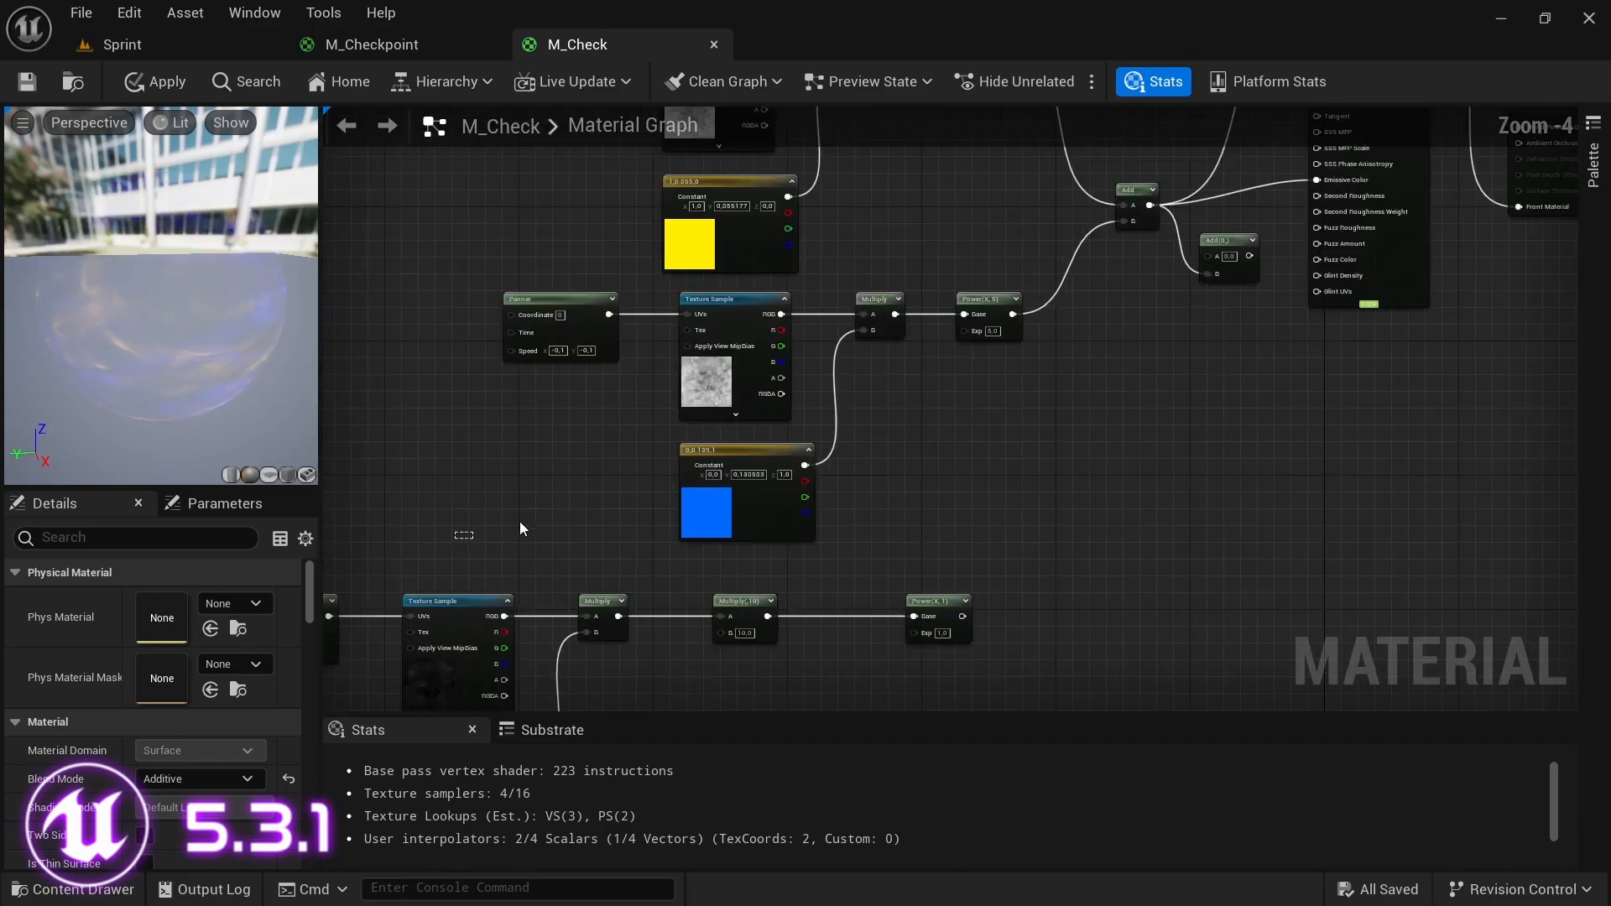
left_click_drag(1011, 307, 1011, 307)
key("Delete")
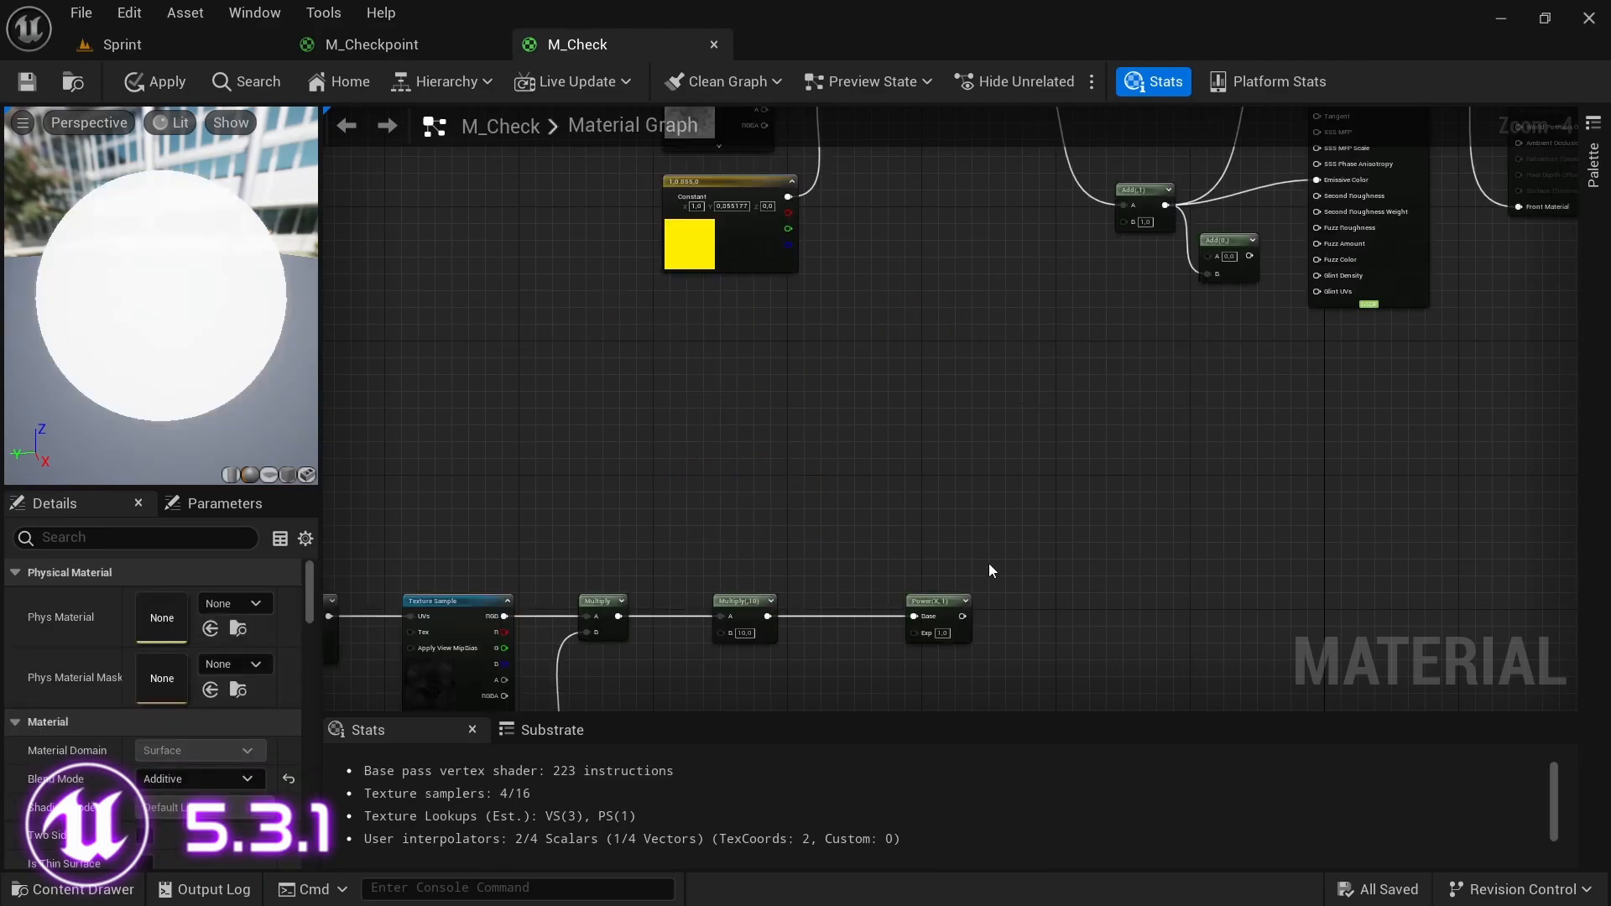
left_click_drag(963, 615, 1037, 304)
left_click_drag(1126, 229, 1127, 224)
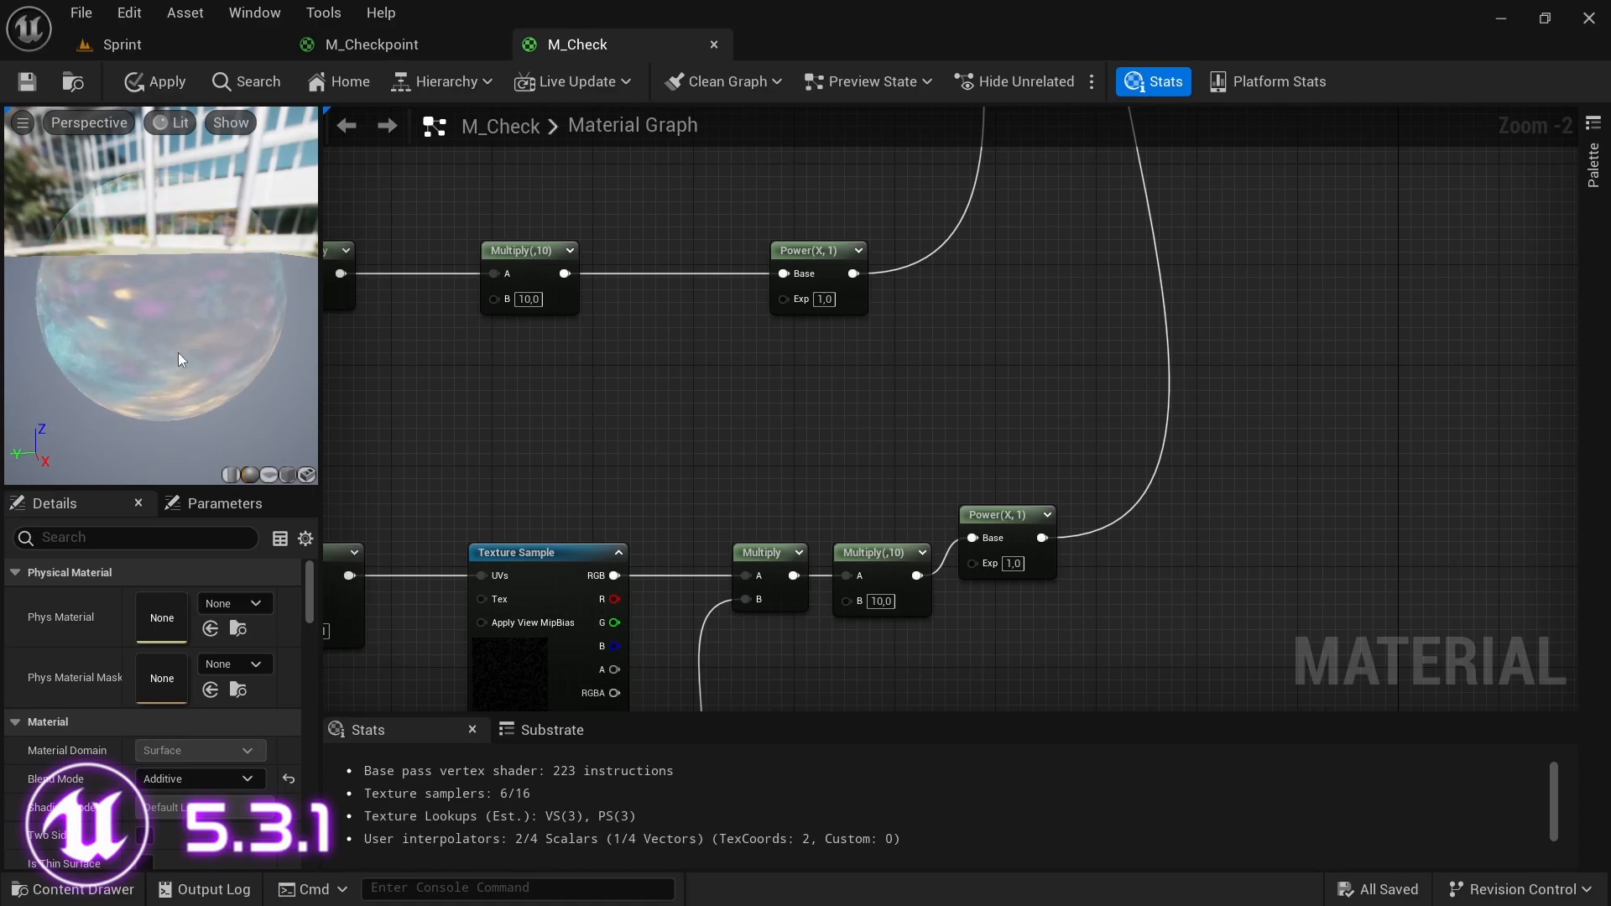
- Apply the rewired graph's changes to M_Check and save the material
right_click_drag(707, 429, 663, 667)
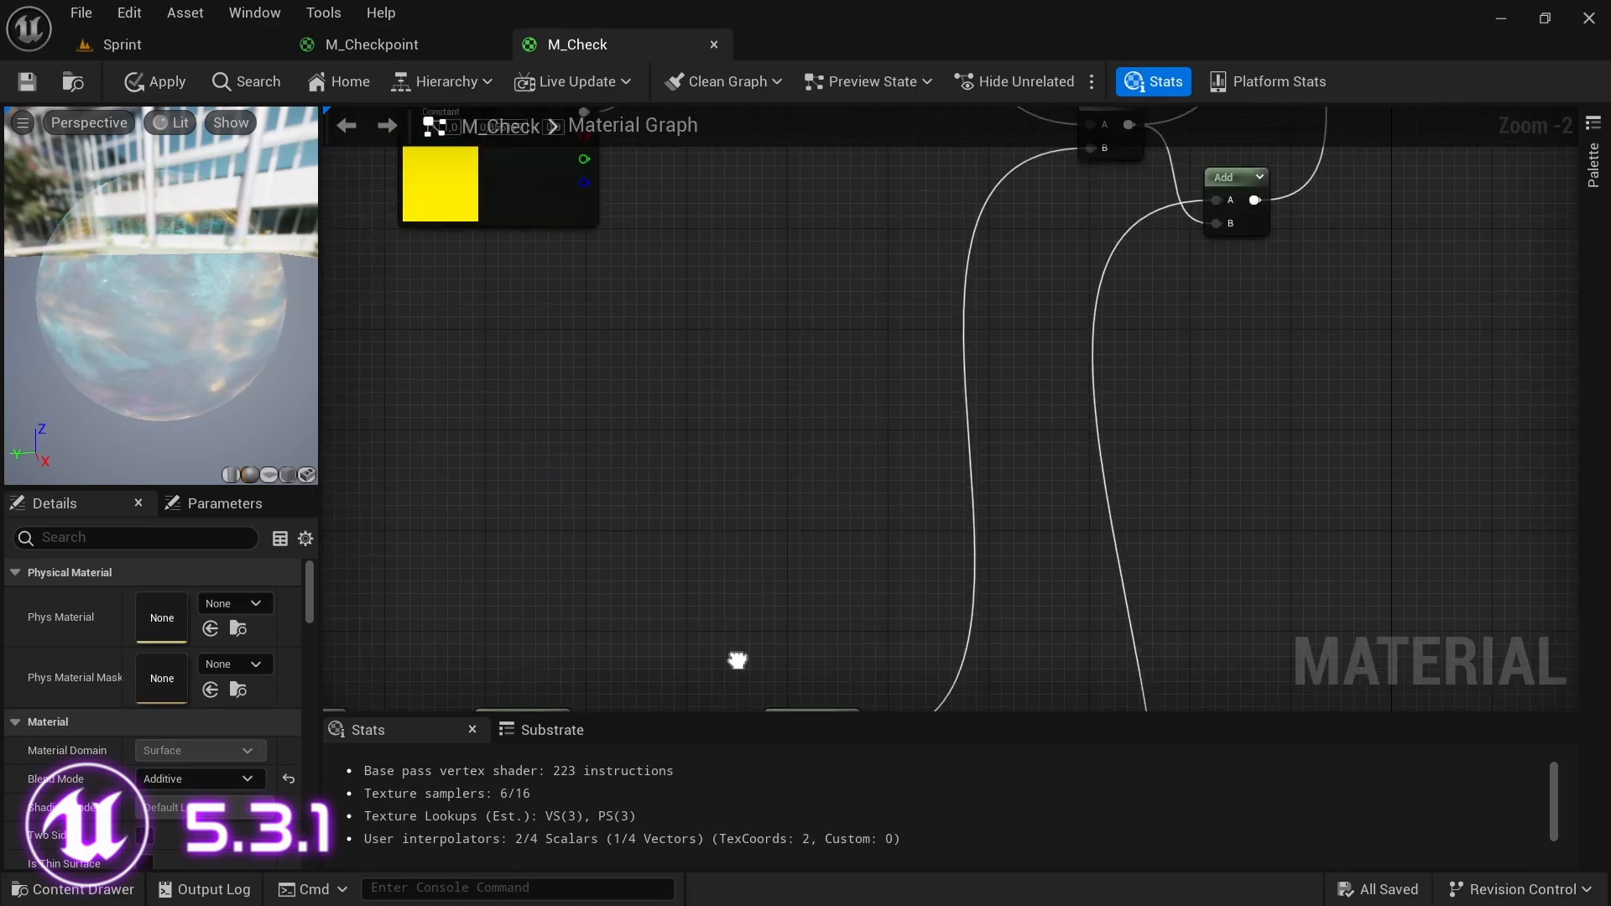
right_click_drag(860, 283, 787, 565)
right_click_drag(1361, 541, 792, 531)
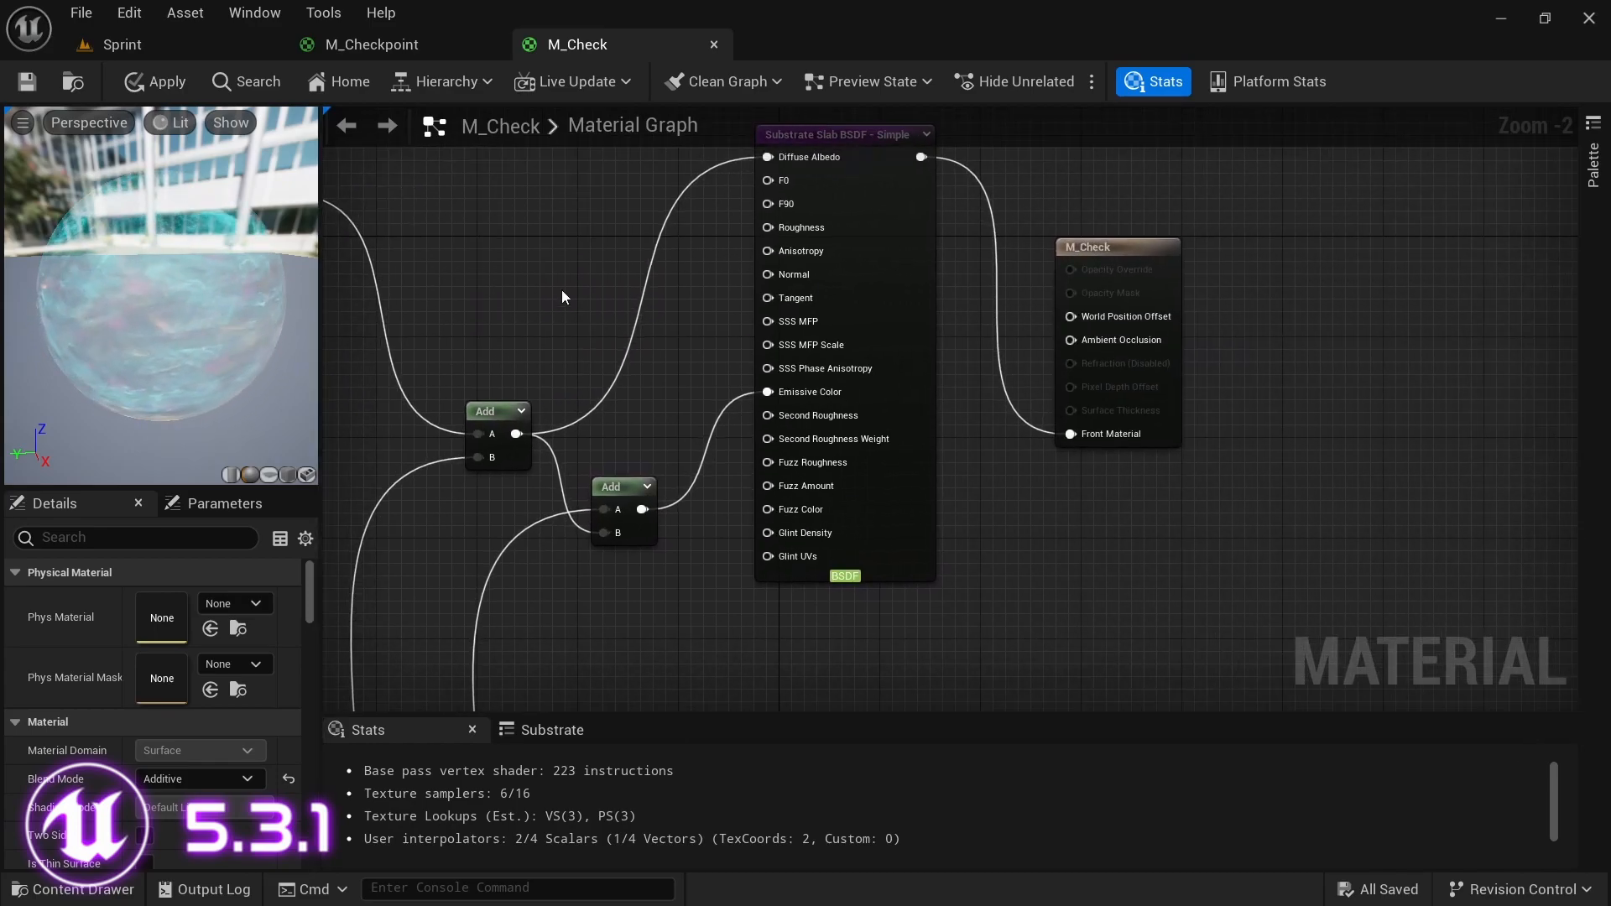
right_click_drag(561, 289, 1078, 339)
scroll(1116, 307, "down", 1)
scroll(1115, 305, "down", 2)
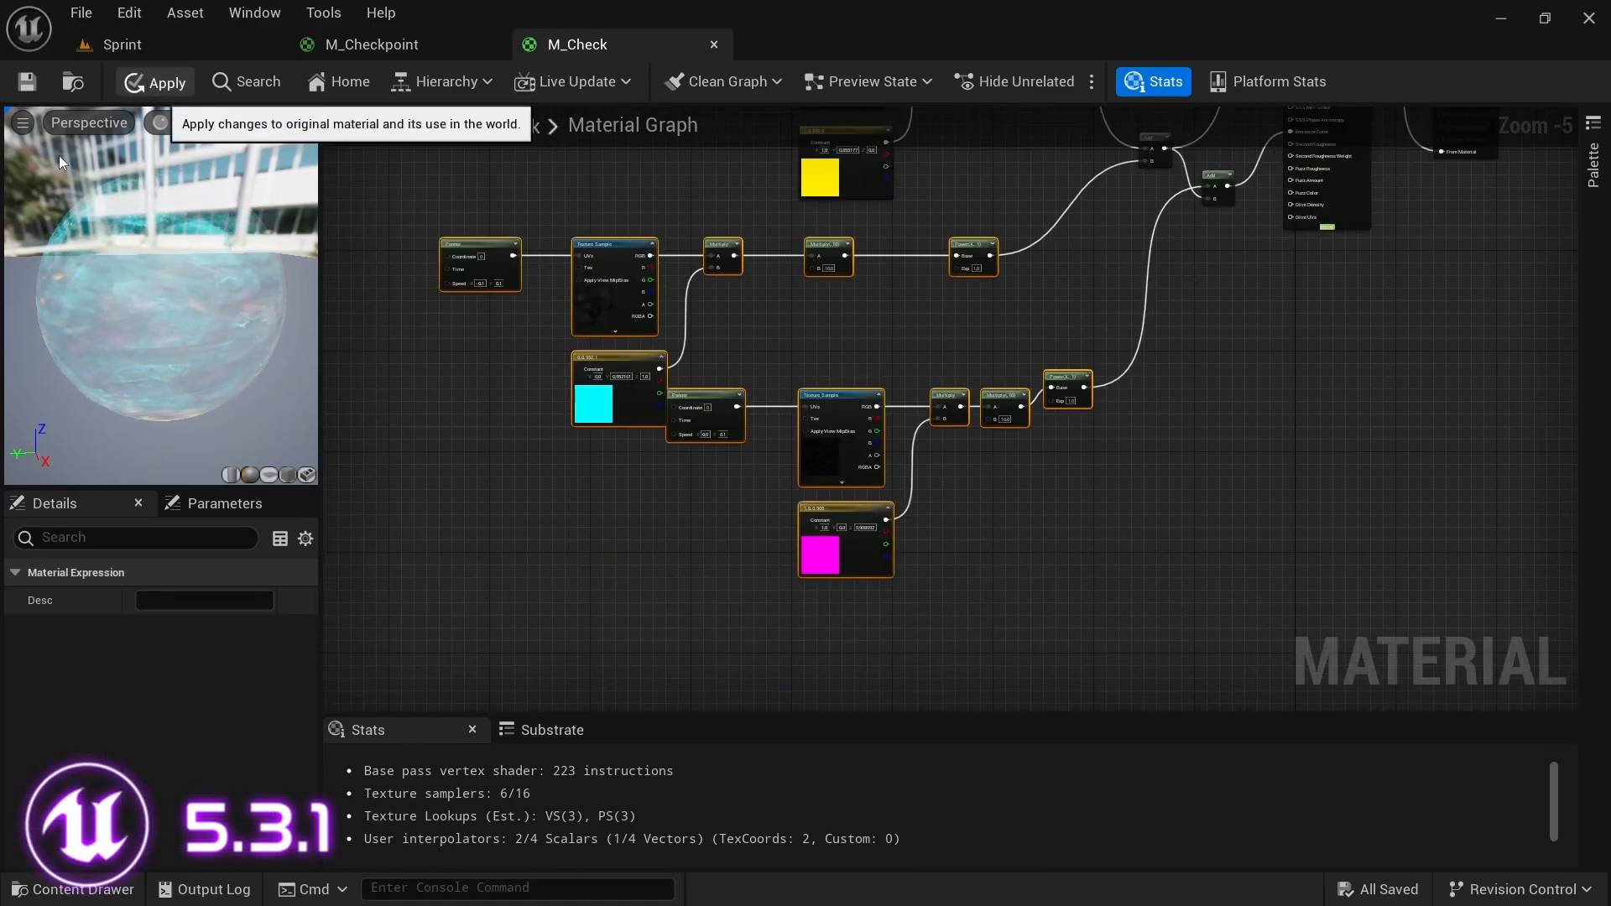
left_click(155, 82)
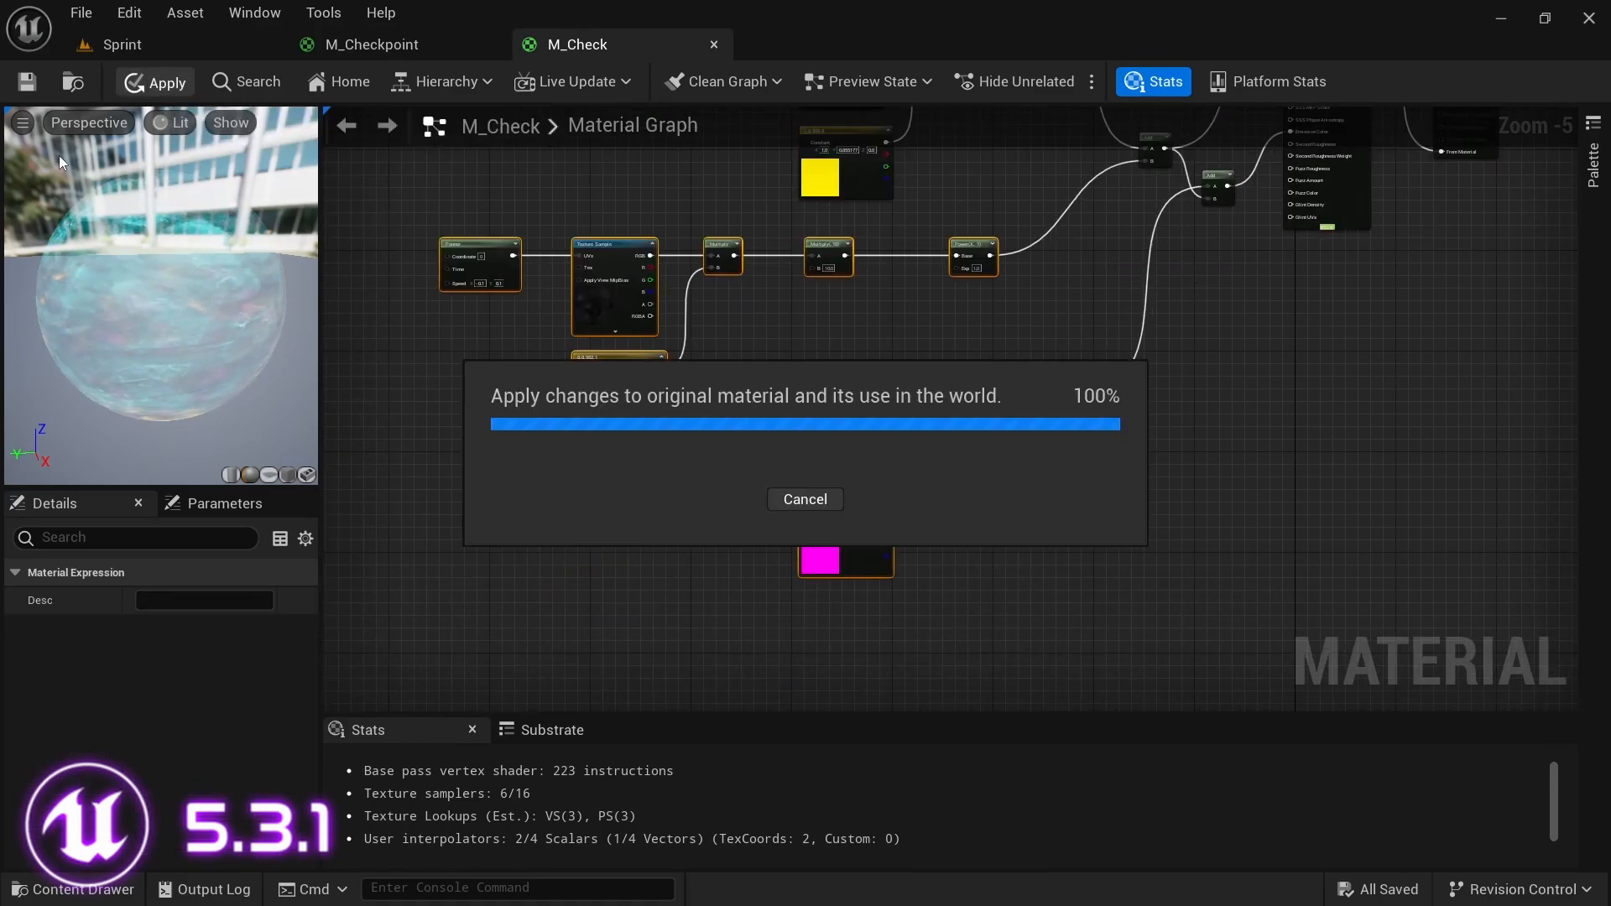
left_click(27, 82)
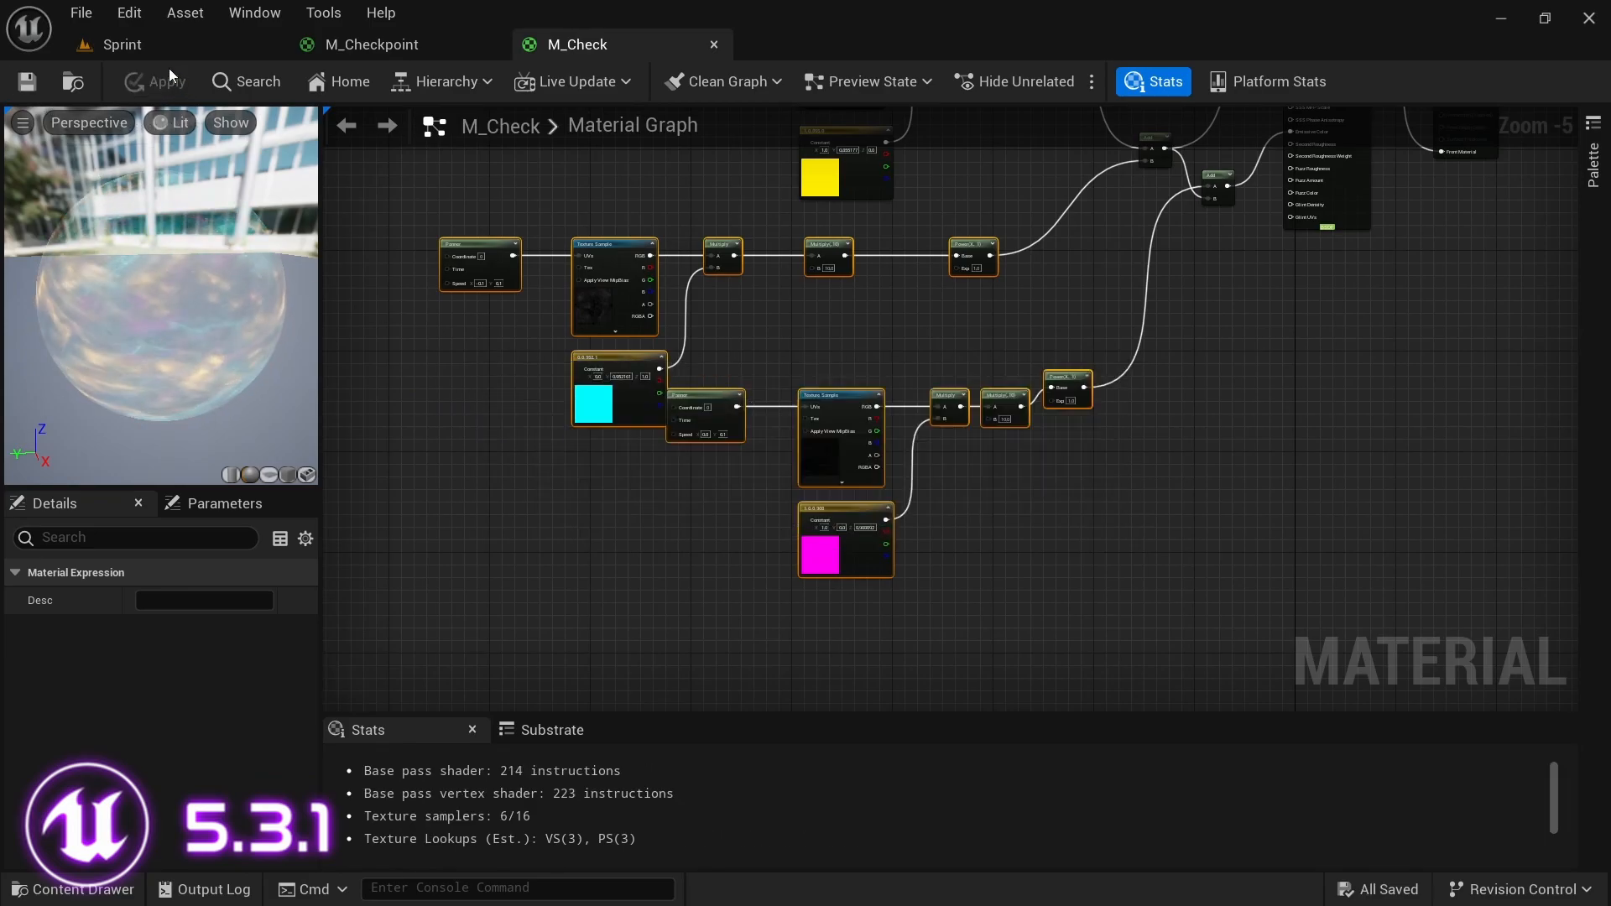
- Return to the Sprint level, open BP_Checkpoint from the VehicleTemplate Blueprints folder and display its 3D viewport
left_click(138, 47)
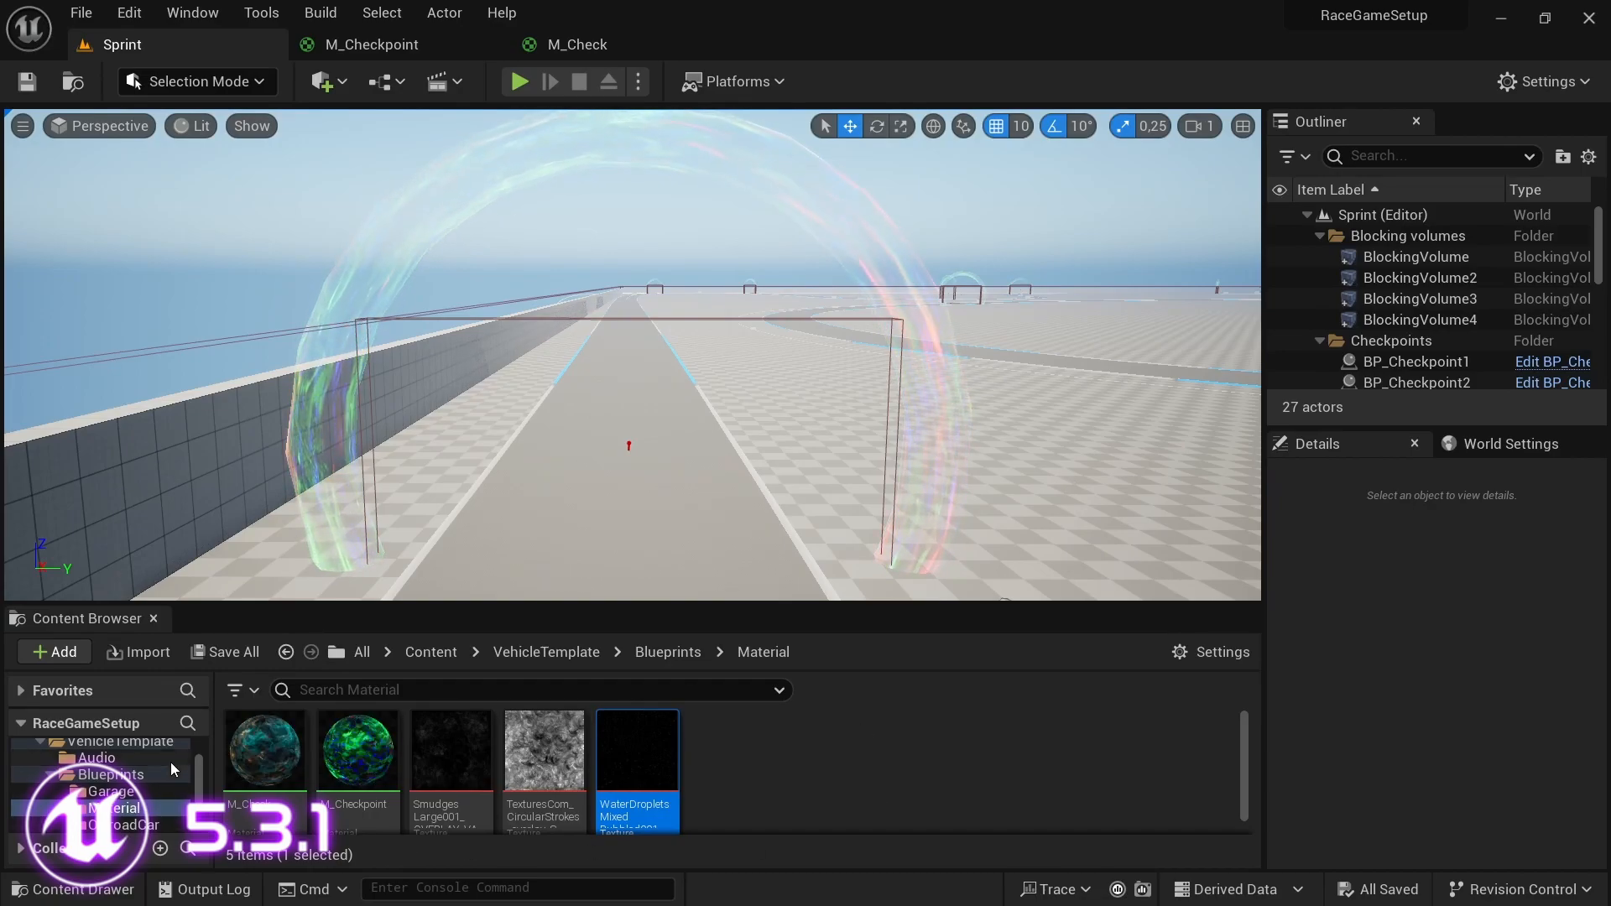
scroll(126, 797, "down", 3)
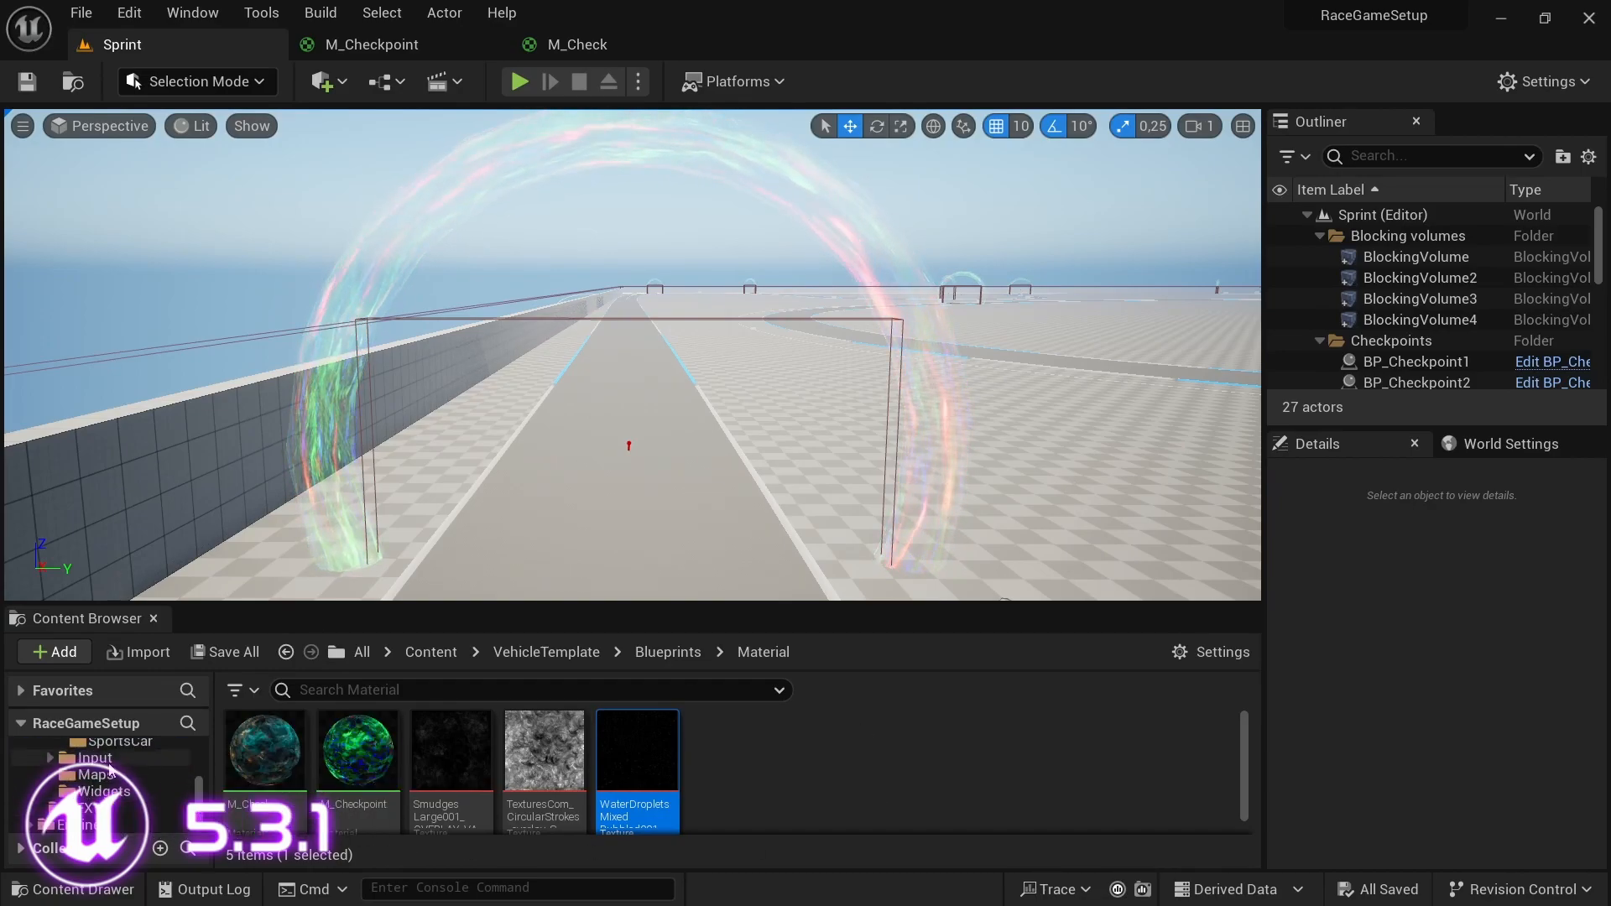
left_click(671, 656)
mouse_move(1077, 766)
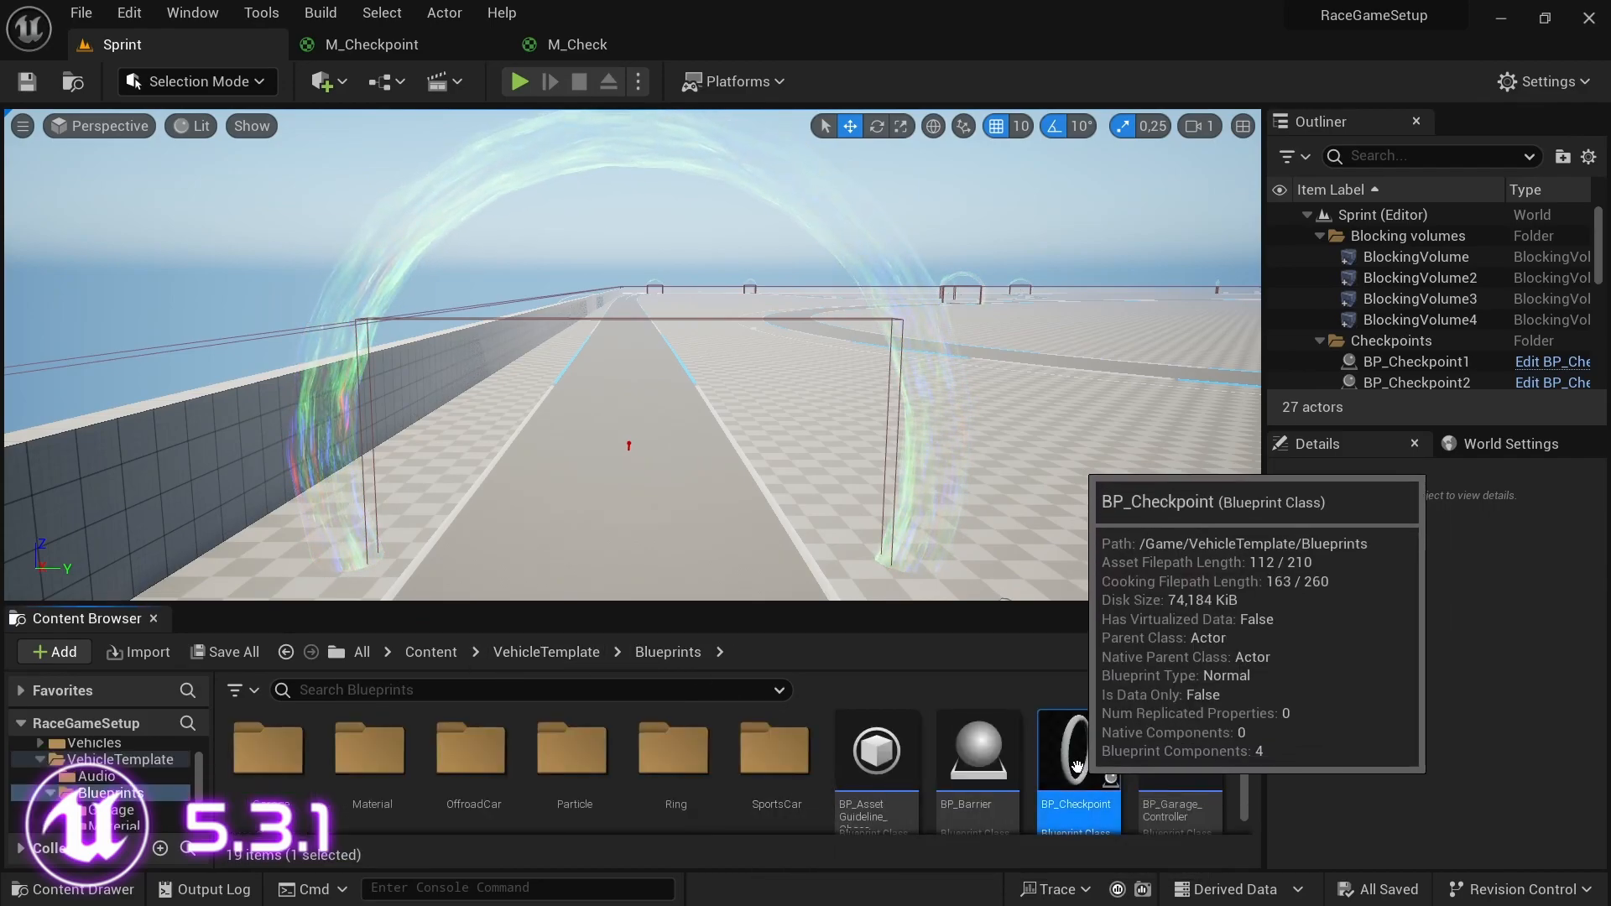
double_click(1078, 766)
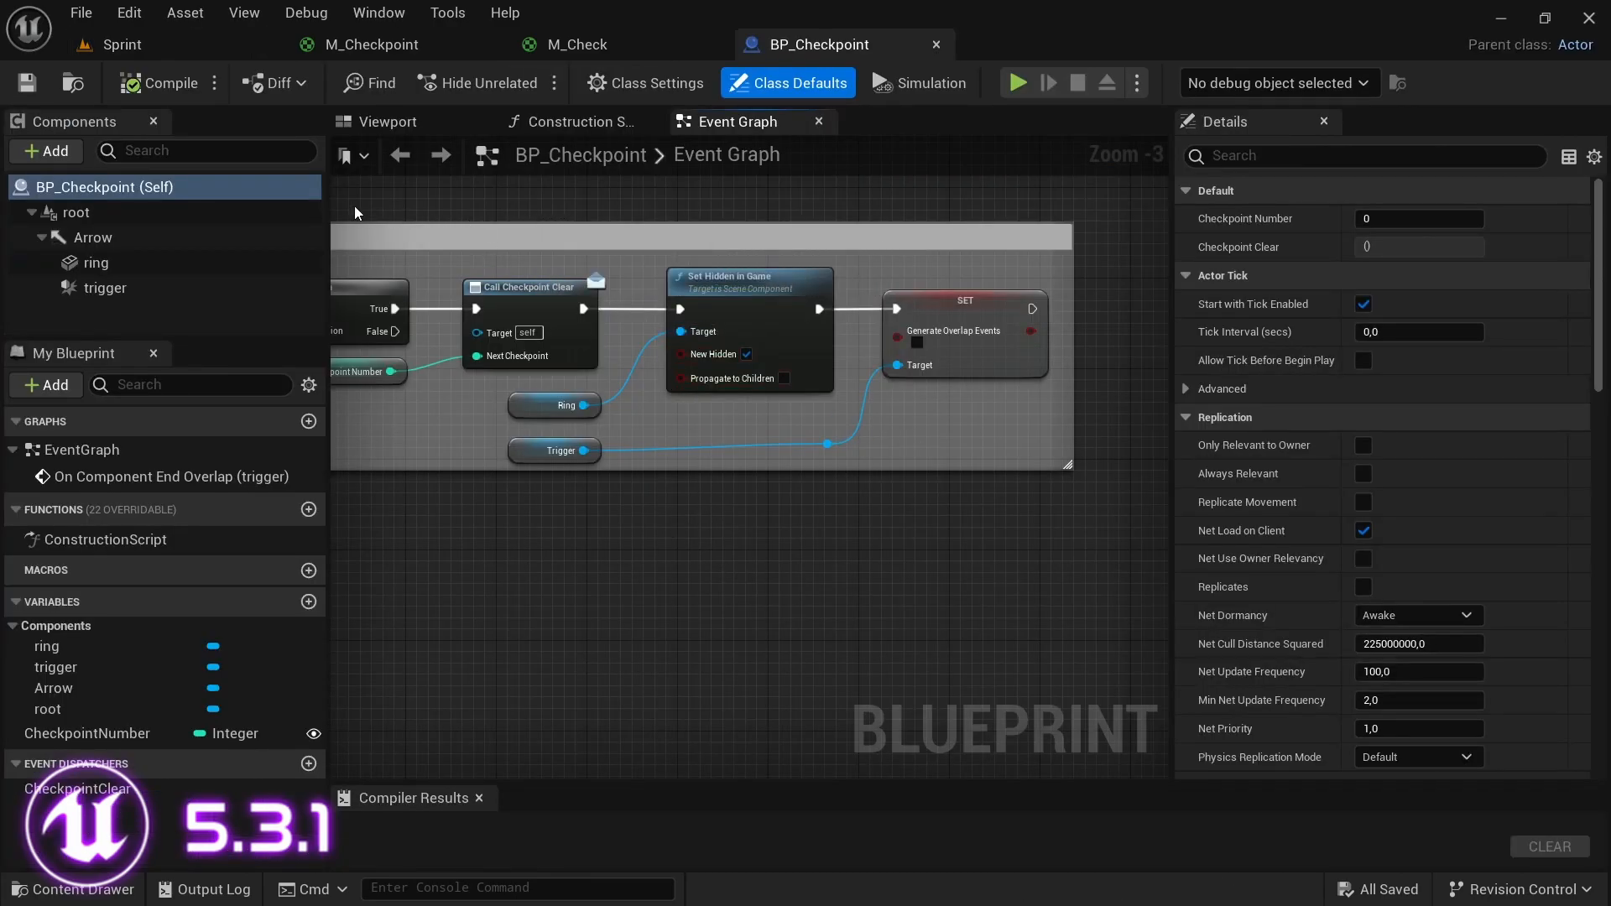
left_click(384, 126)
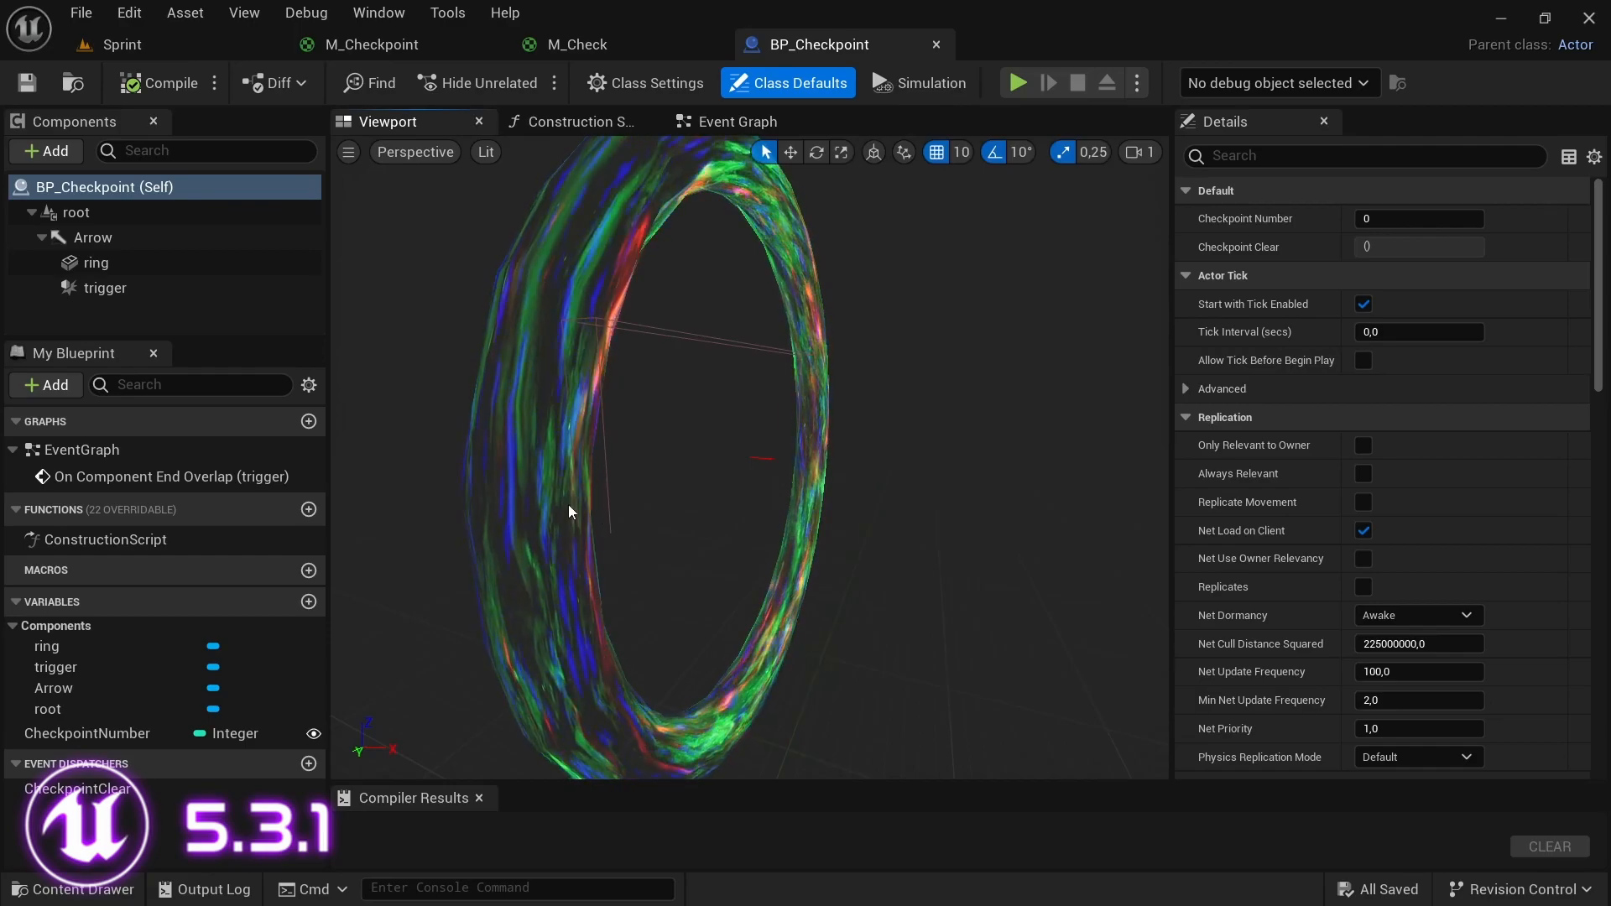
- Assign M_Check as the Element 0 material of the ring component in BP_Checkpoint and save the blueprint
left_click(93, 263)
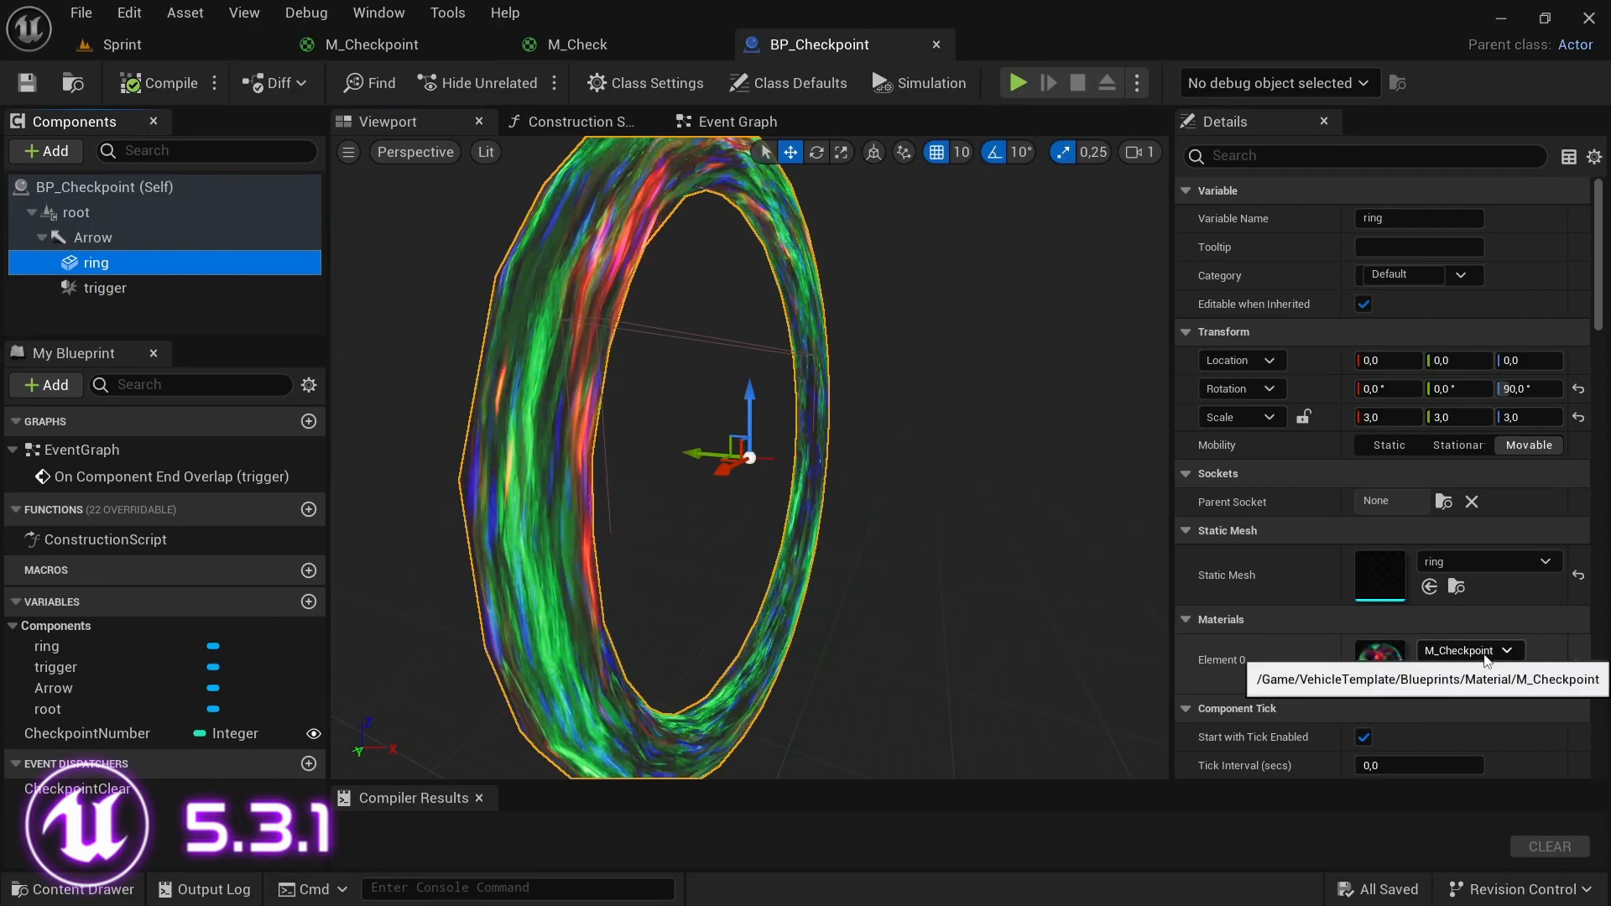
left_click(1486, 660)
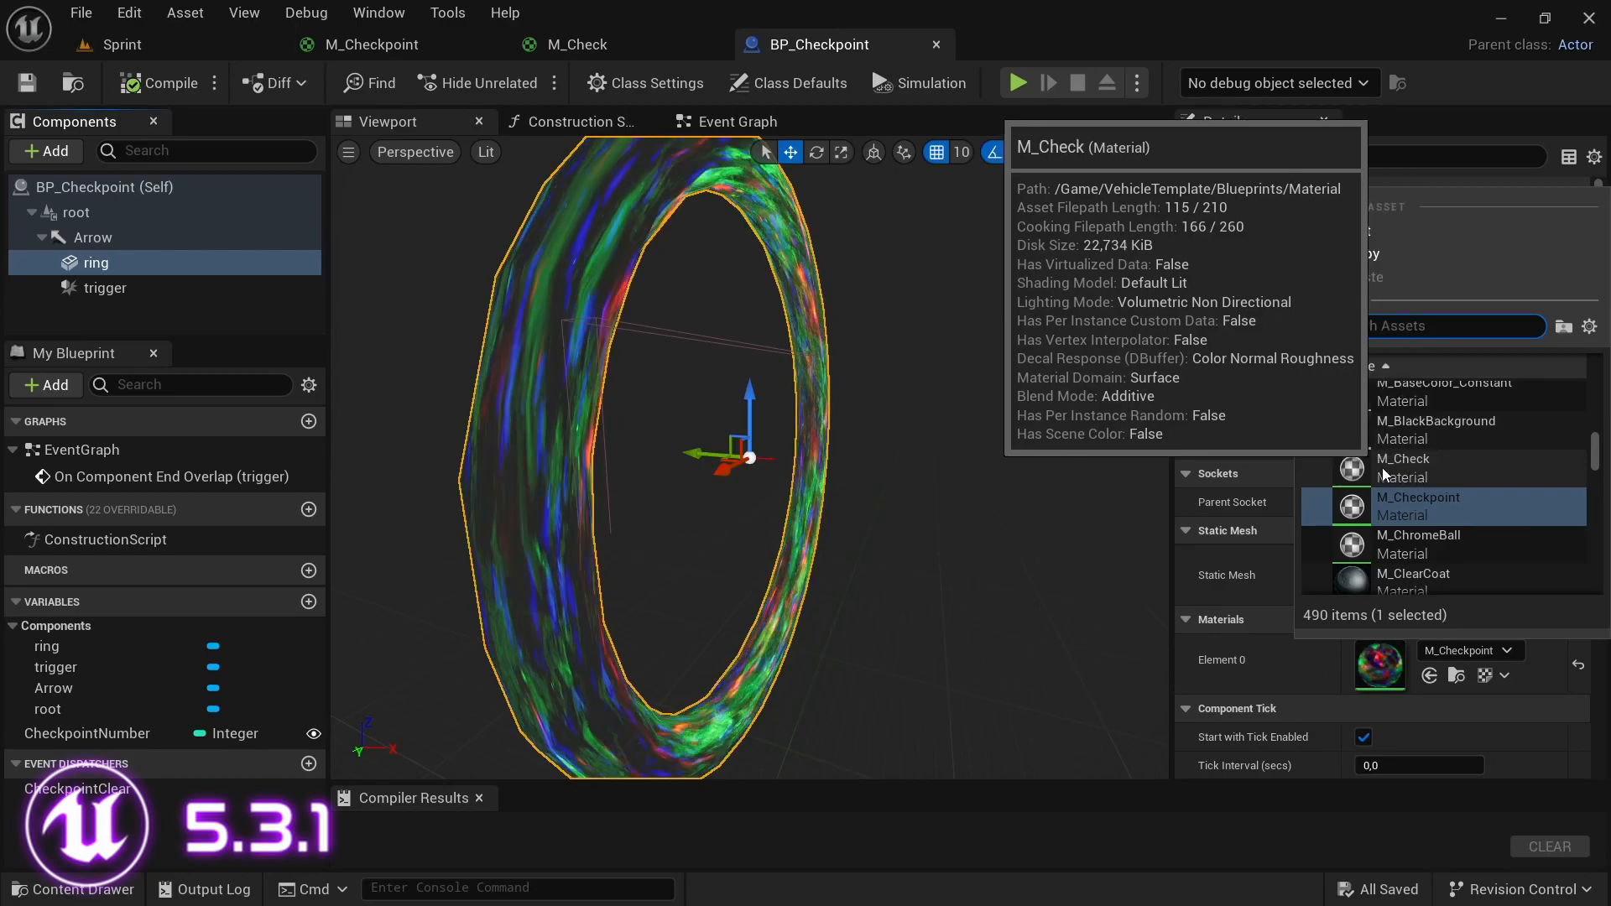
left_click(1417, 476)
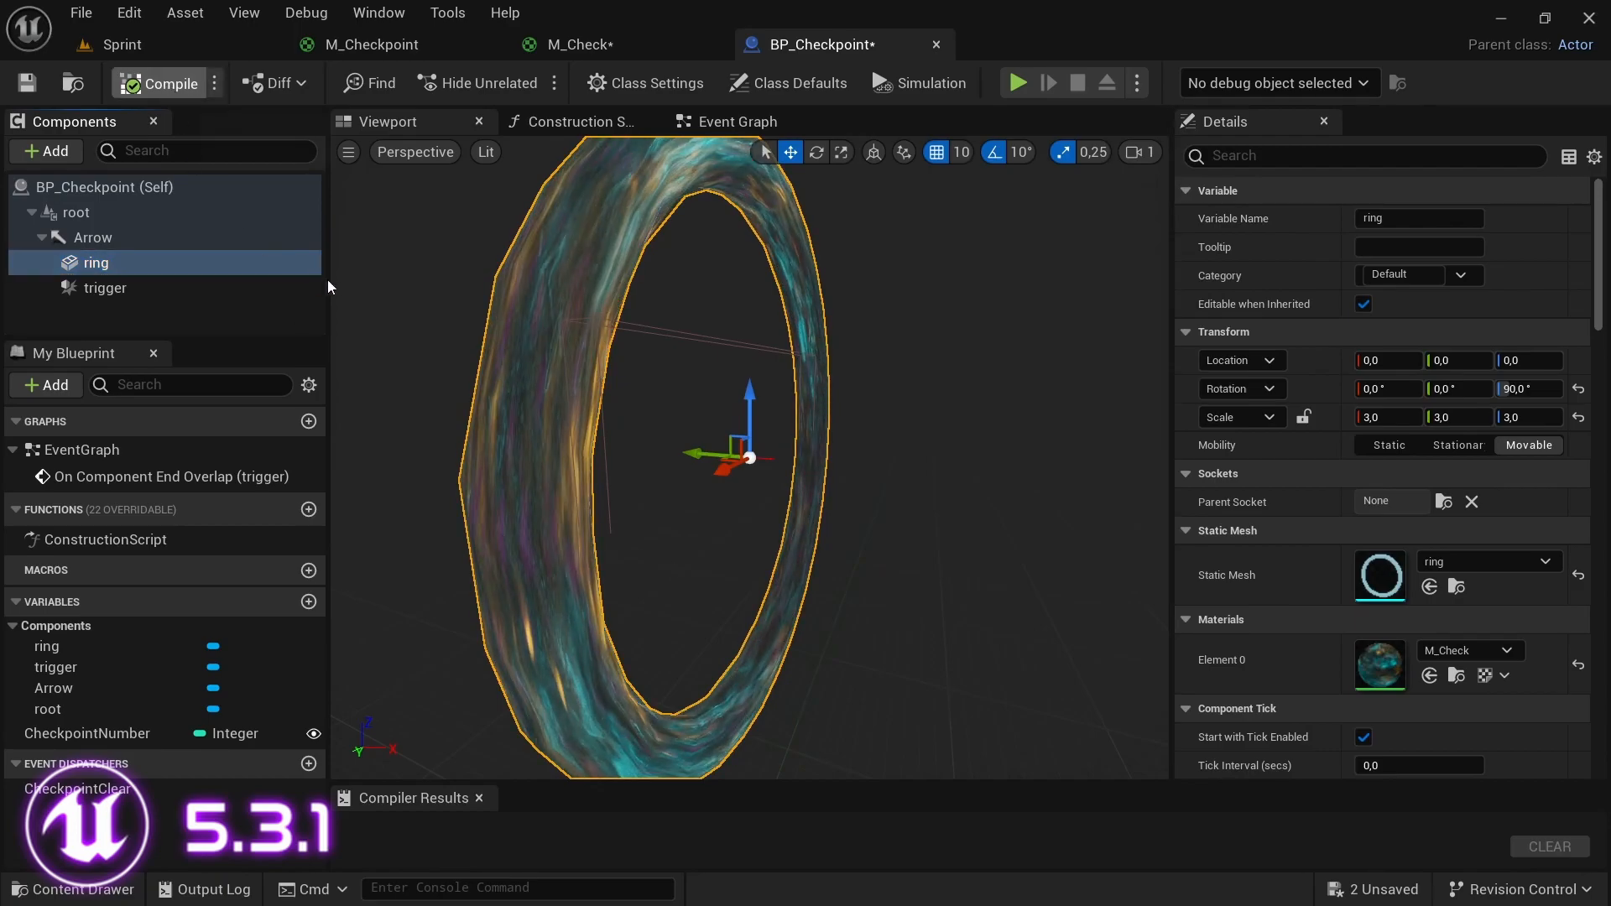
left_click(27, 82)
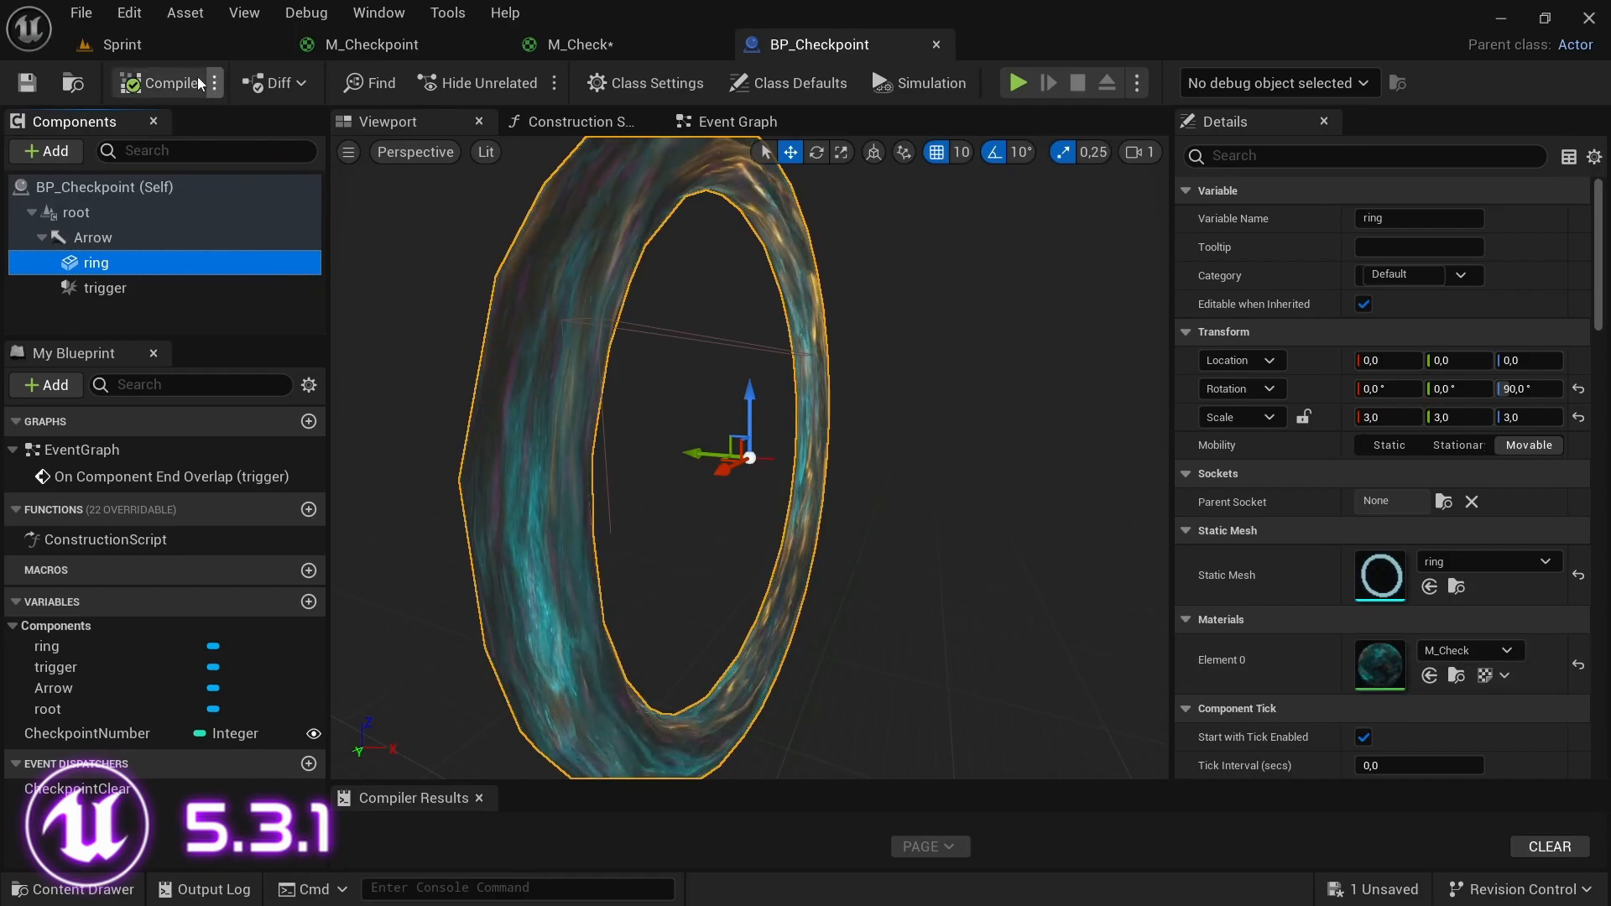
- Examine the new checkpoint ring material in the Sprint level, both in a short play session and on another checkpoint along the track
left_click(190, 50)
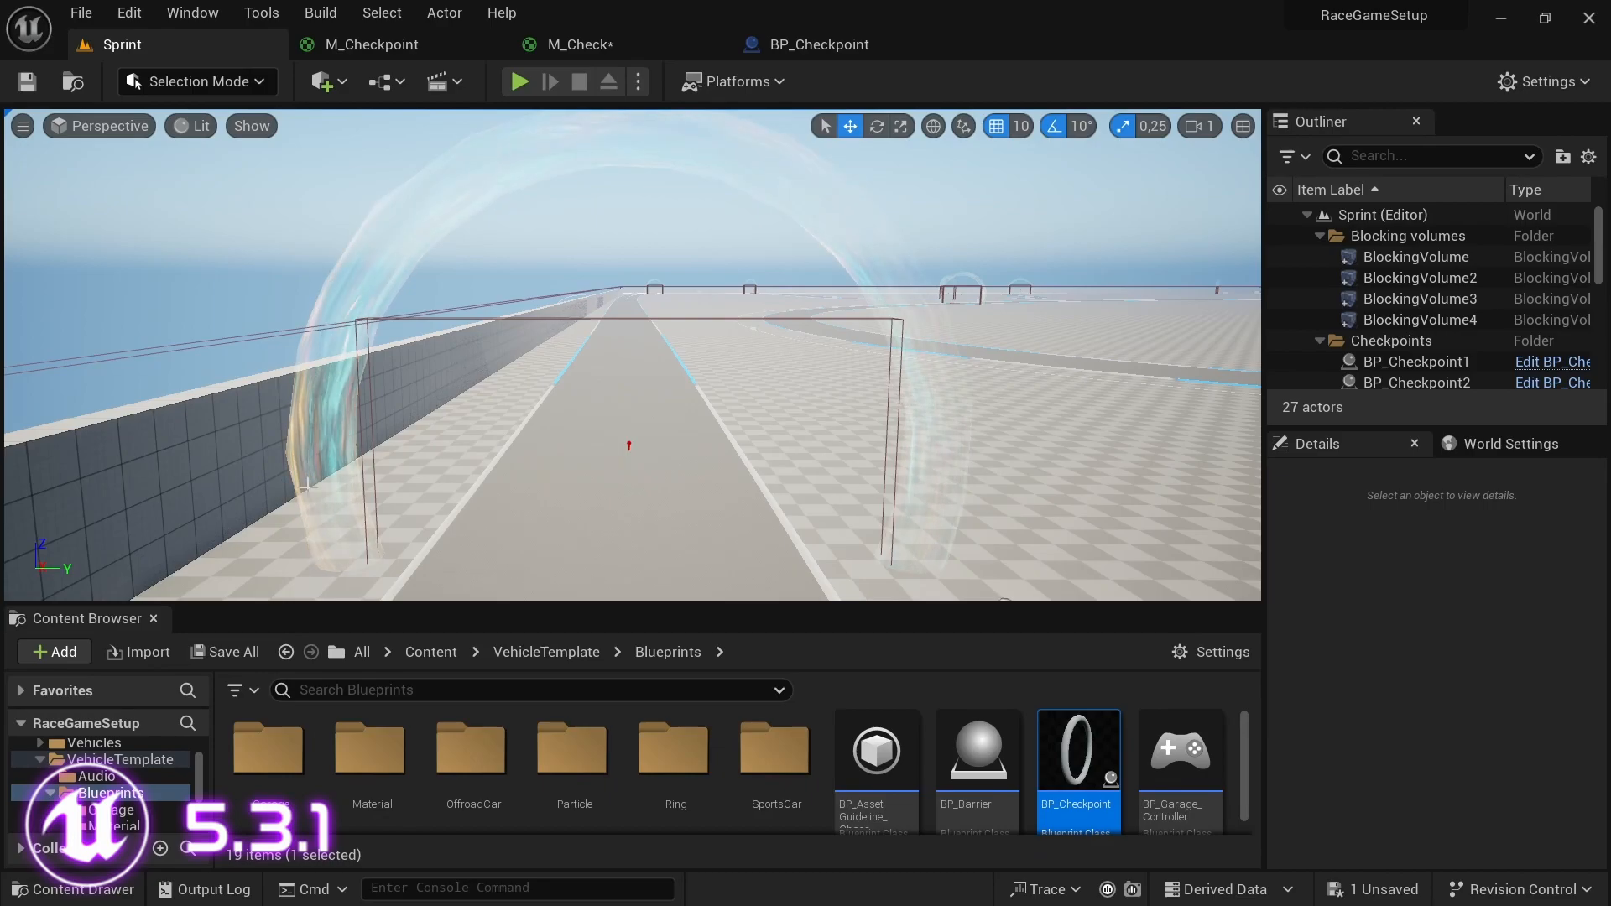
scroll(306, 485, "up", 5)
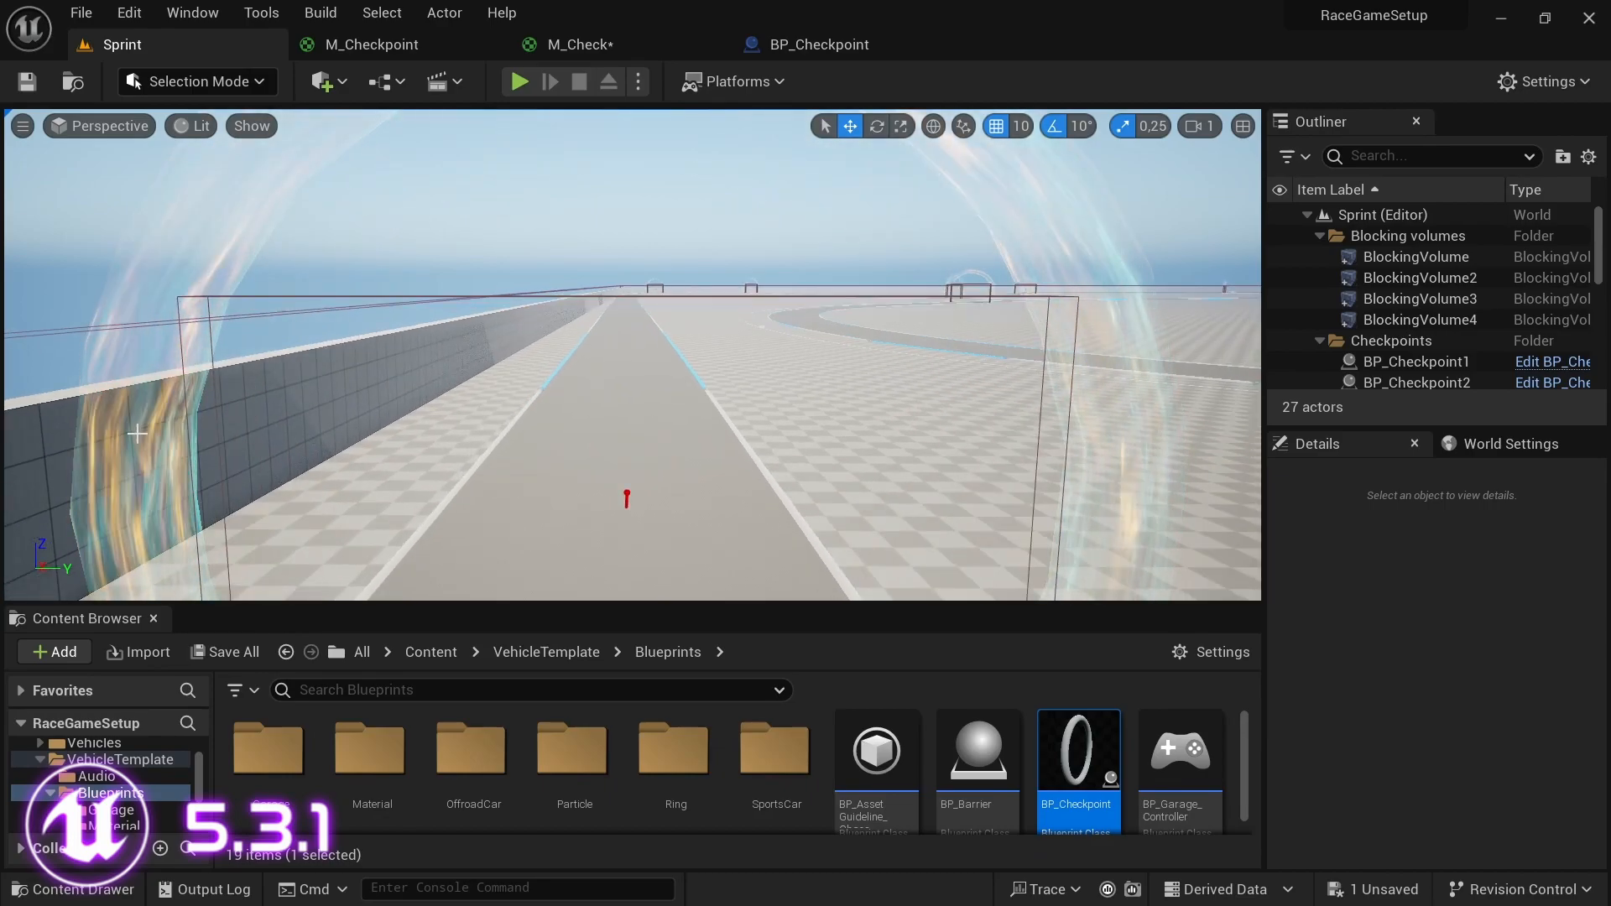
scroll(137, 433, "down", 4)
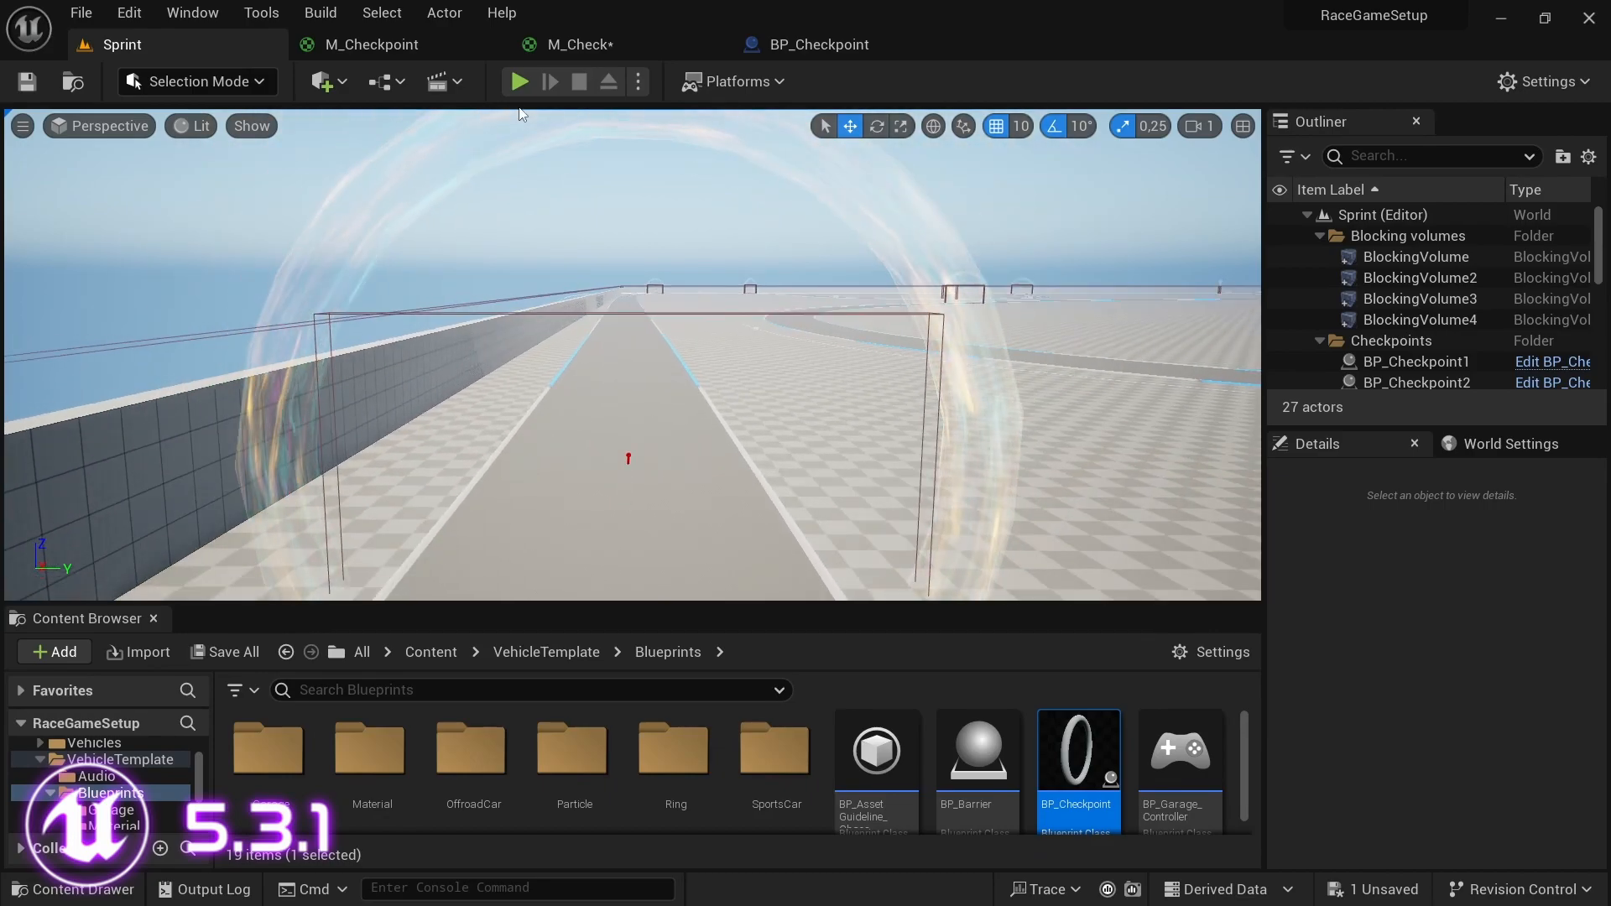
left_click(519, 82)
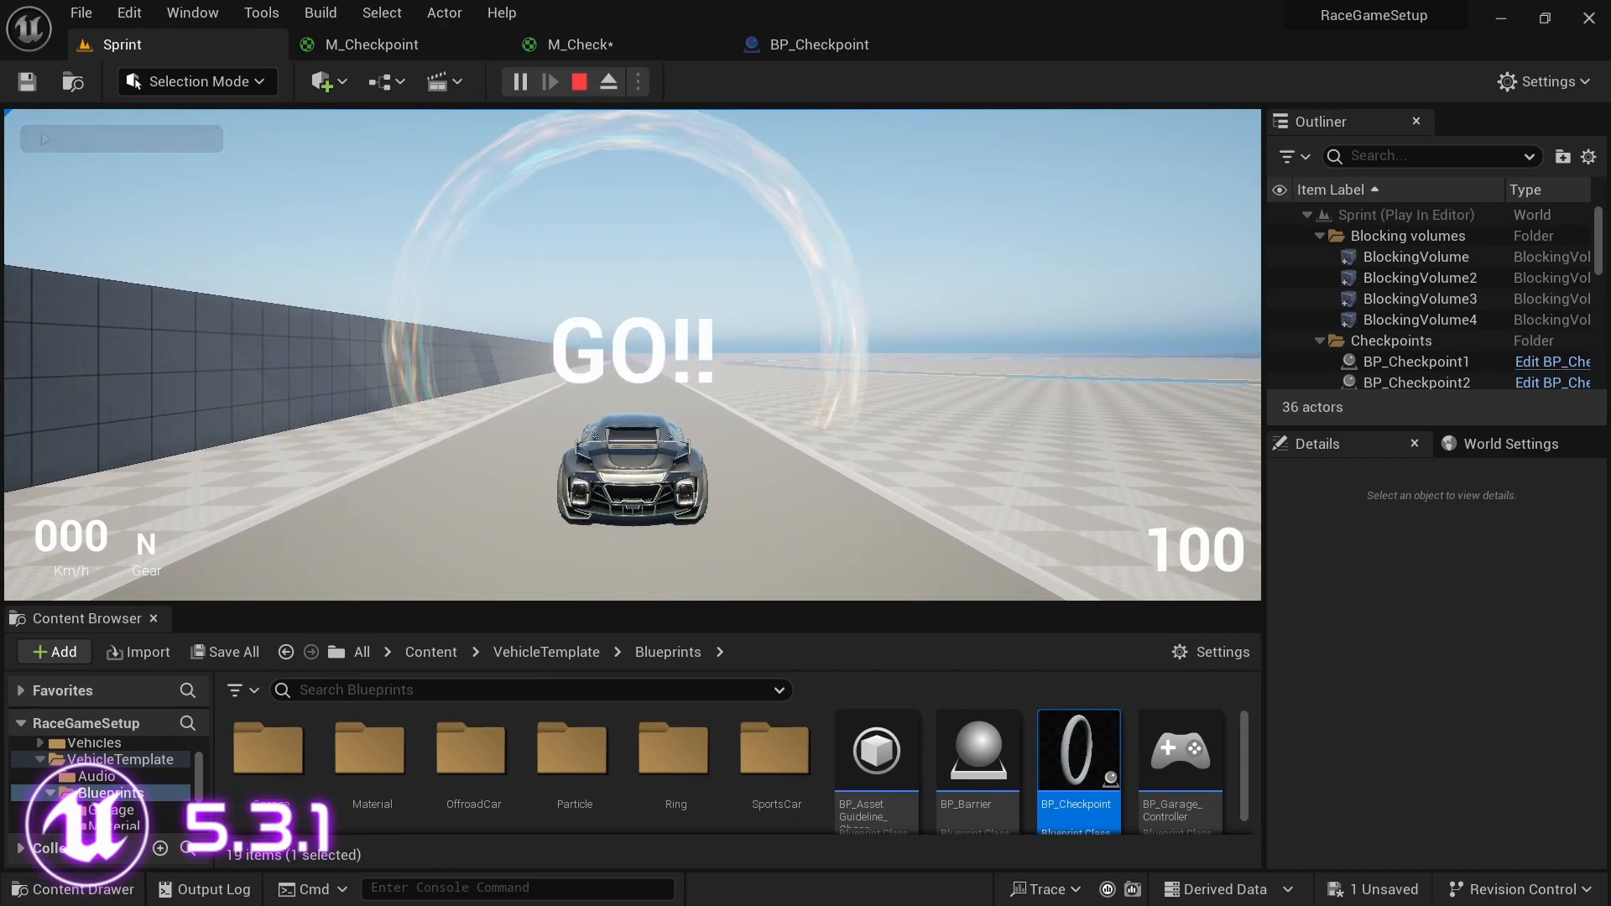
key("Escape")
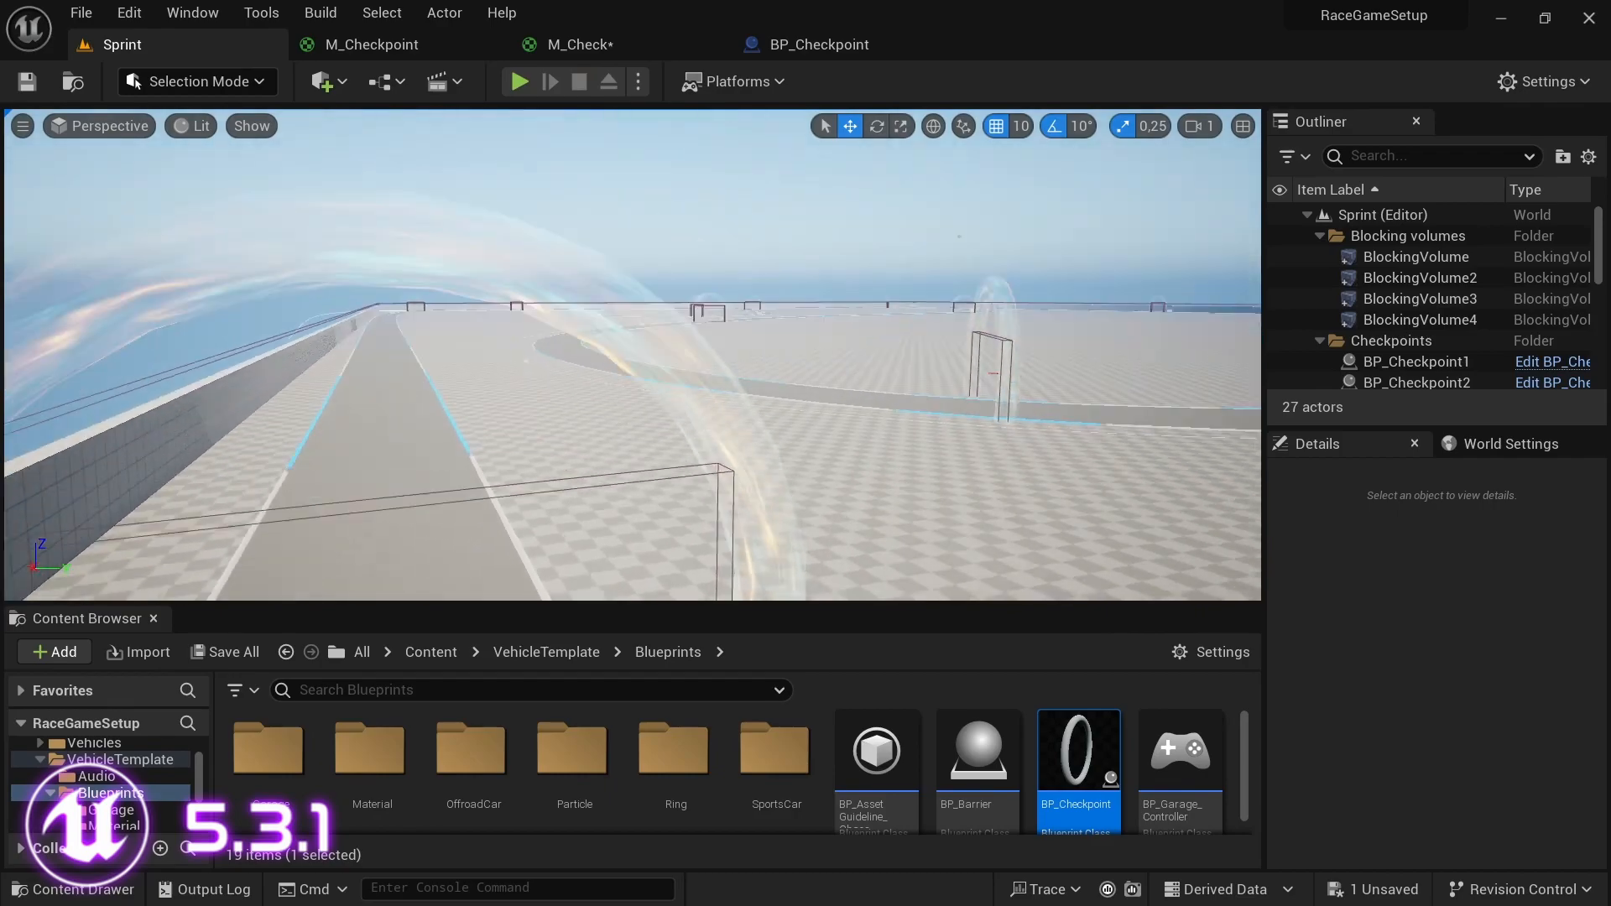
right_click_drag(632, 354, 453, 457)
key("w")
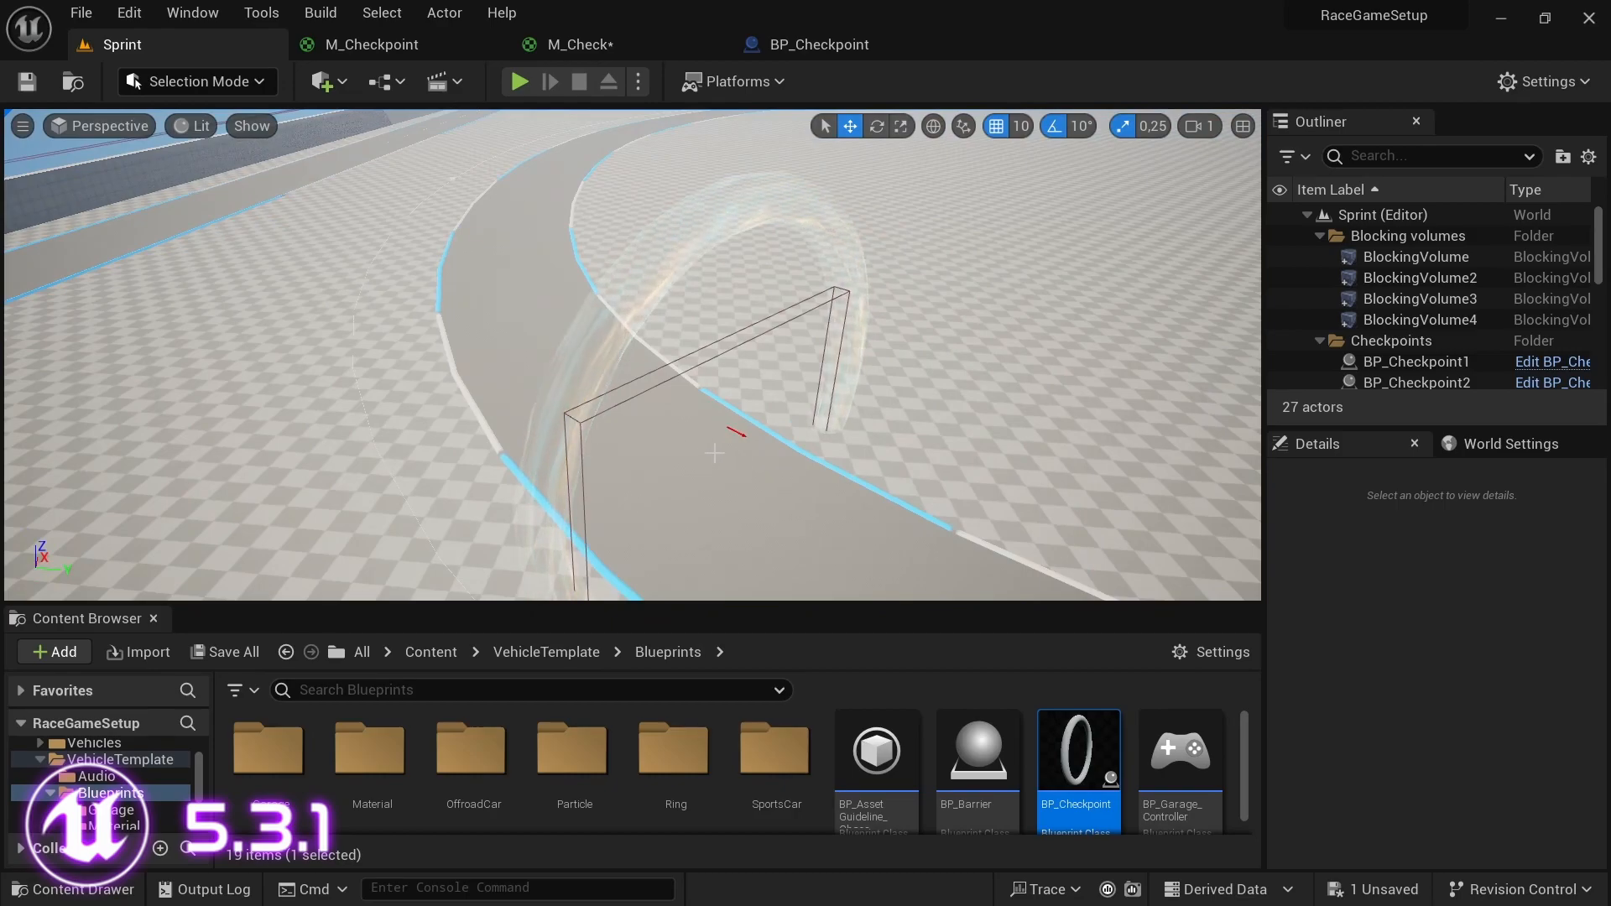